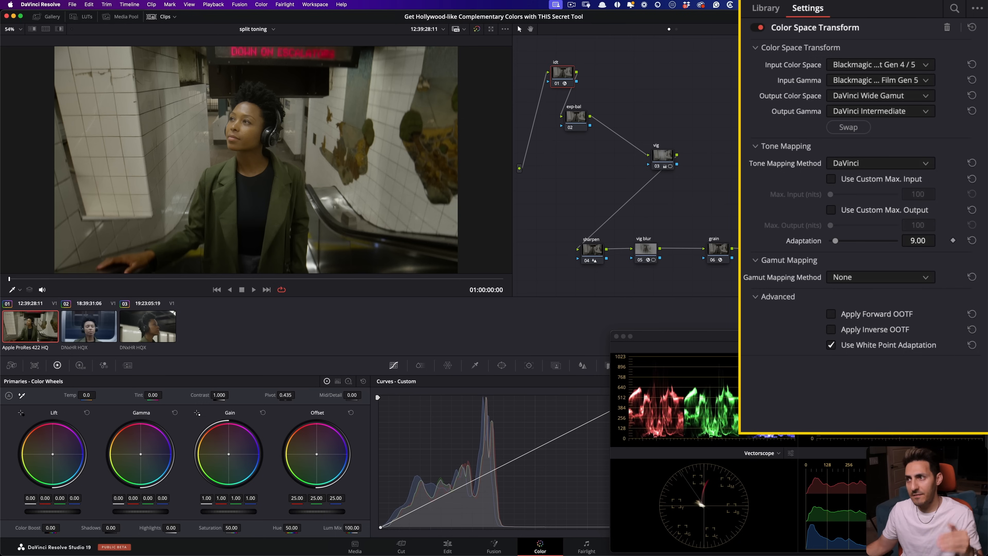
- Check which gamma is assigned to the exp-bal node
right_click(575, 122)
left_click(536, 214)
right_click(572, 121)
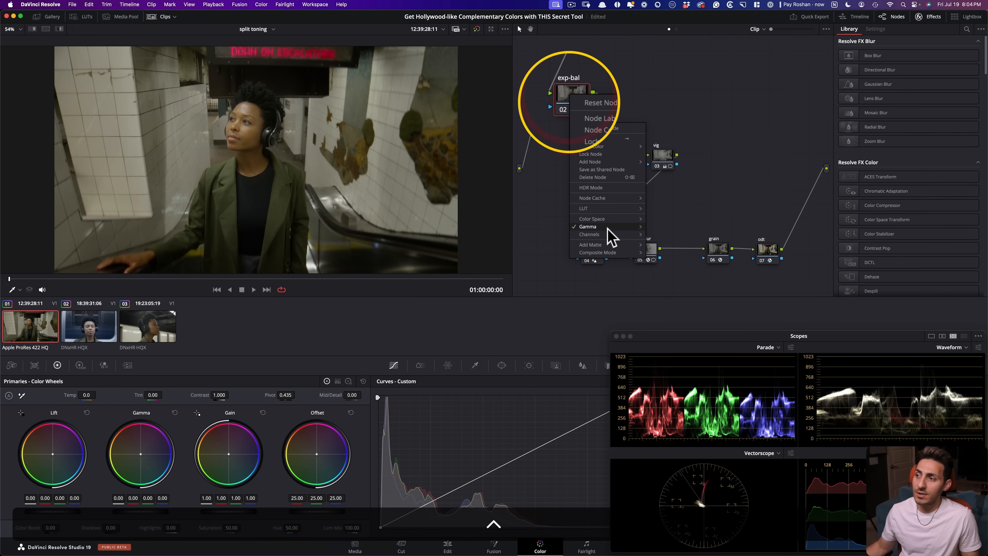
mouse_move(613, 227)
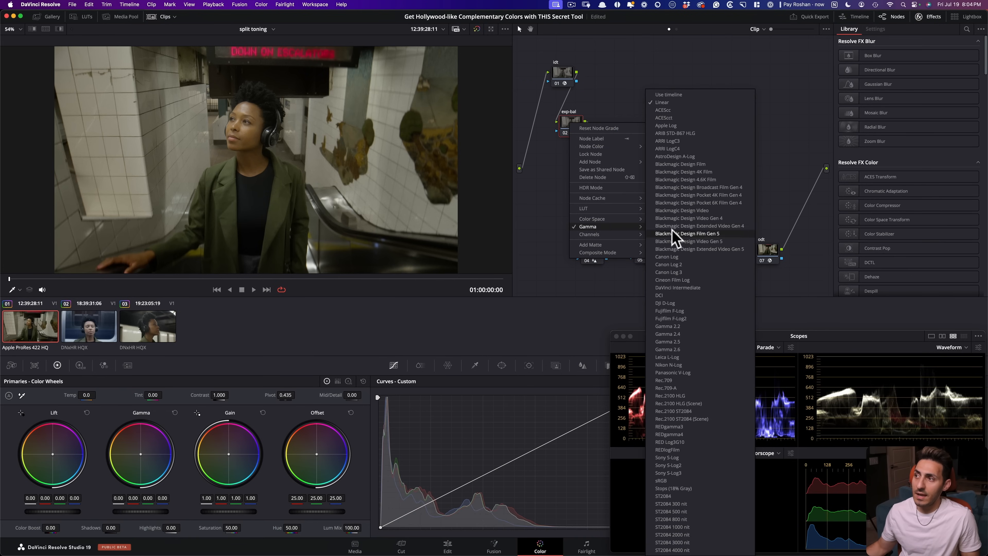
left_click(651, 63)
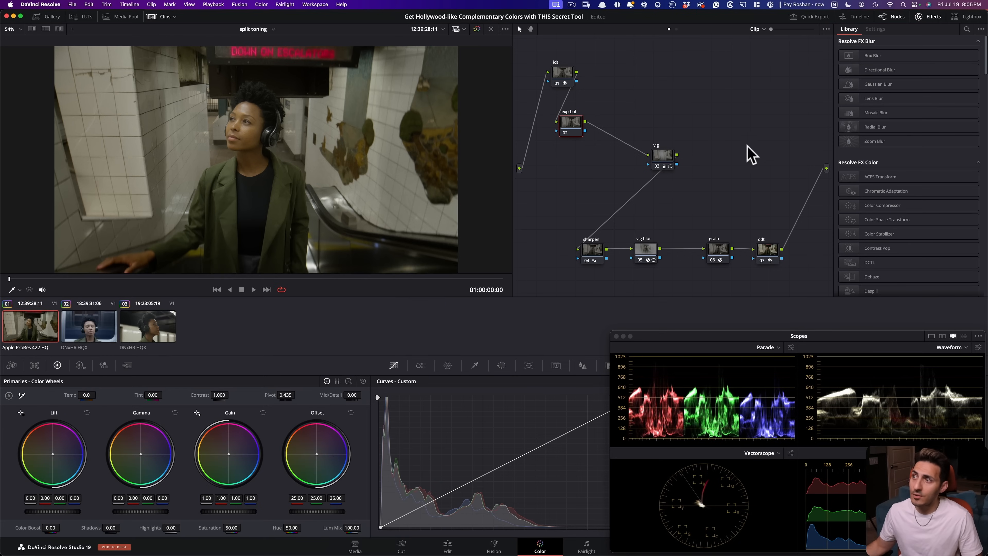
- Look over the other clips, return to the first one, and review its idt and exp-bal nodes
left_click(95, 336)
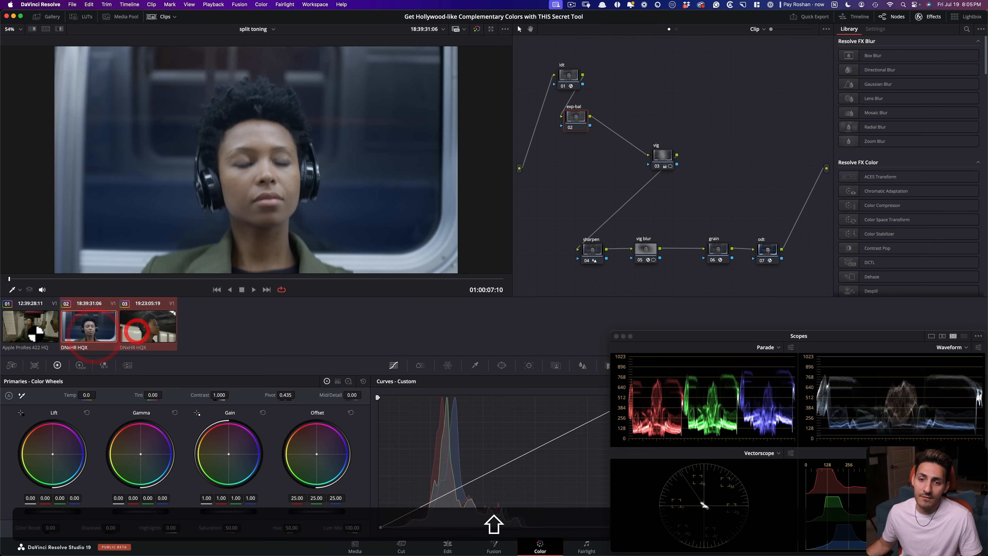
left_click(39, 334)
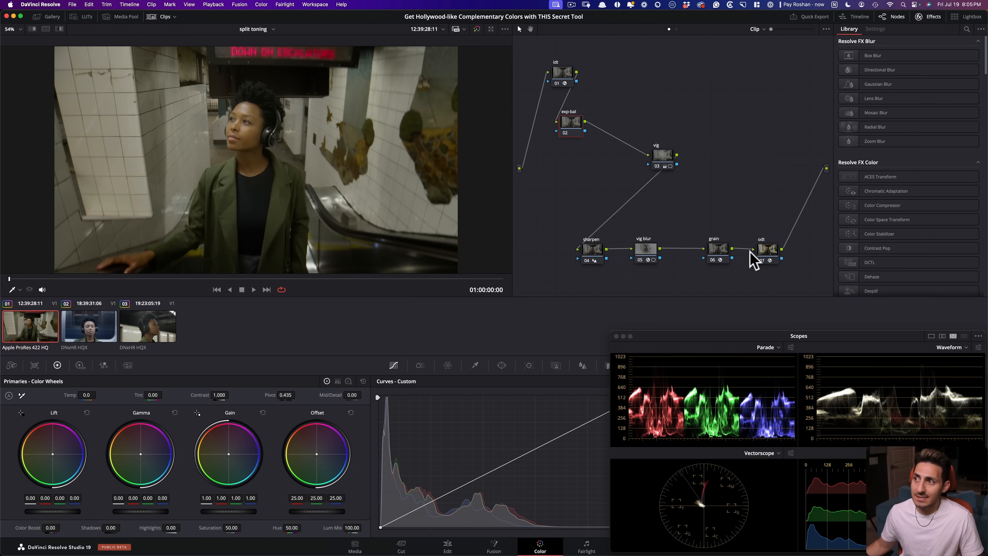
left_click(628, 88)
left_click(564, 77)
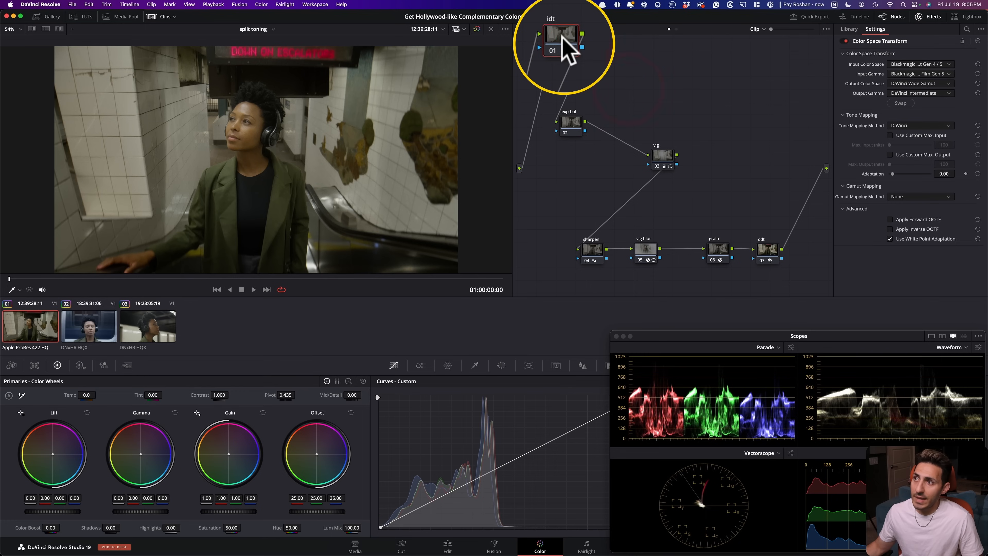
left_click(572, 124)
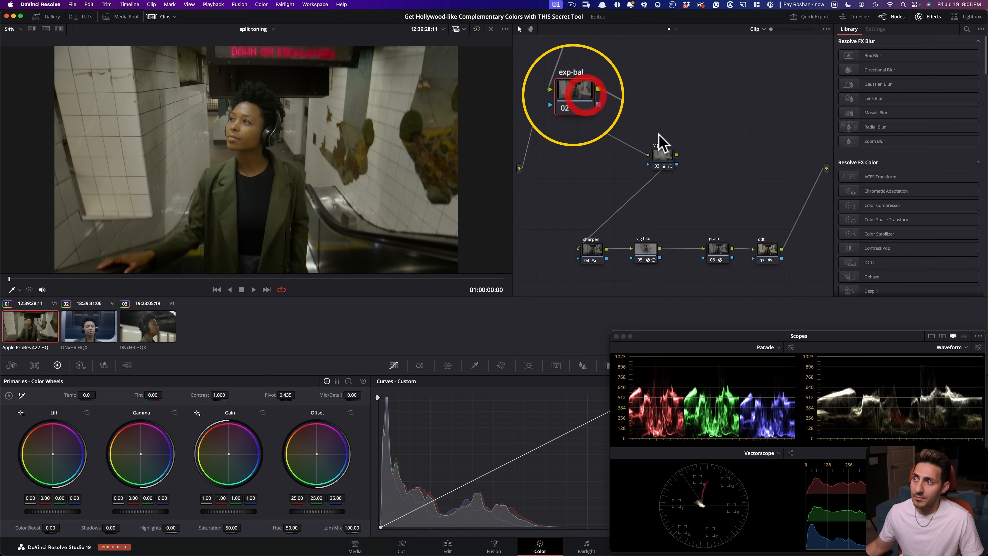
- Compare the first clip with the vig node disabled and enabled
left_click(663, 155)
key("super+d")
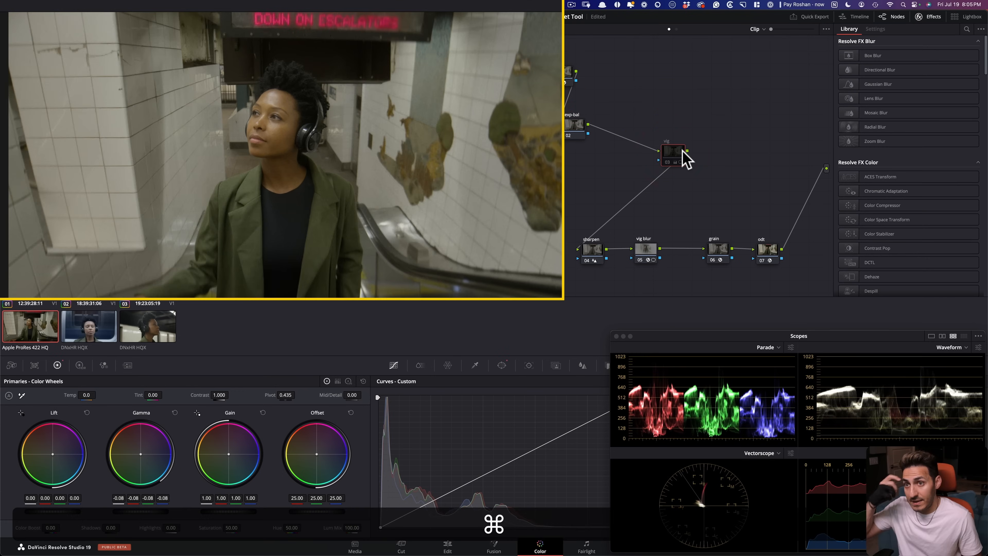
key("super+d")
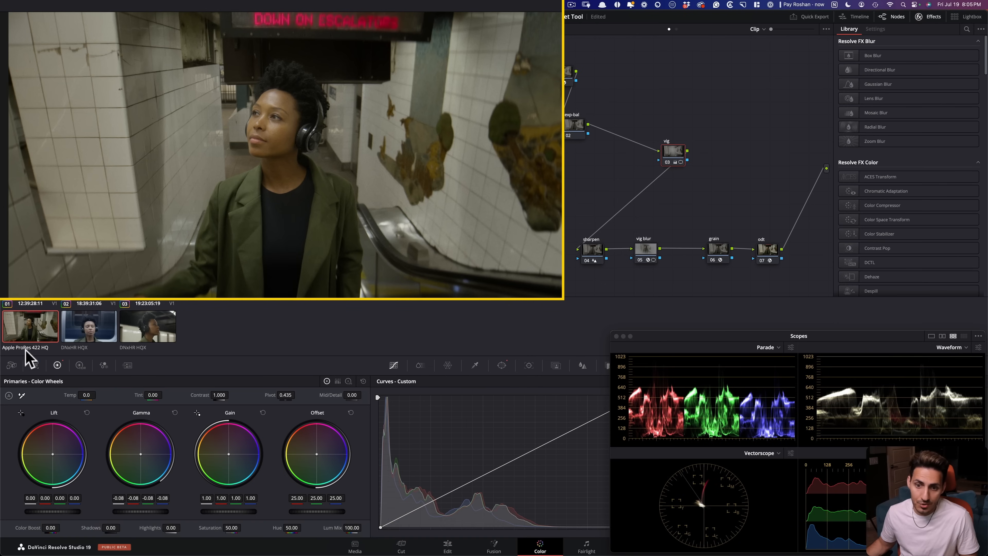
- Display the vig node's circular power window and compare the vignette off and on over the first clip
left_click(17, 289)
left_click(41, 323)
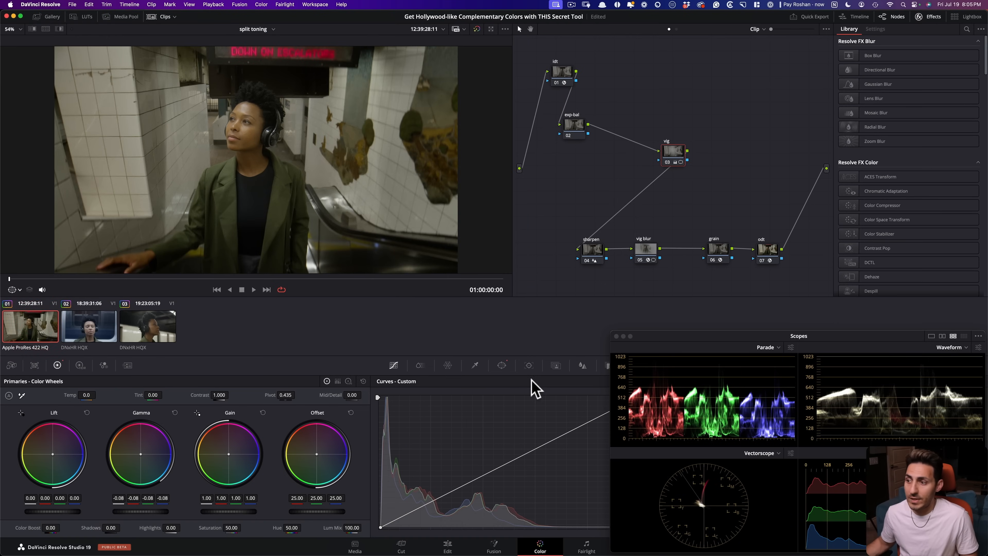
left_click(501, 364)
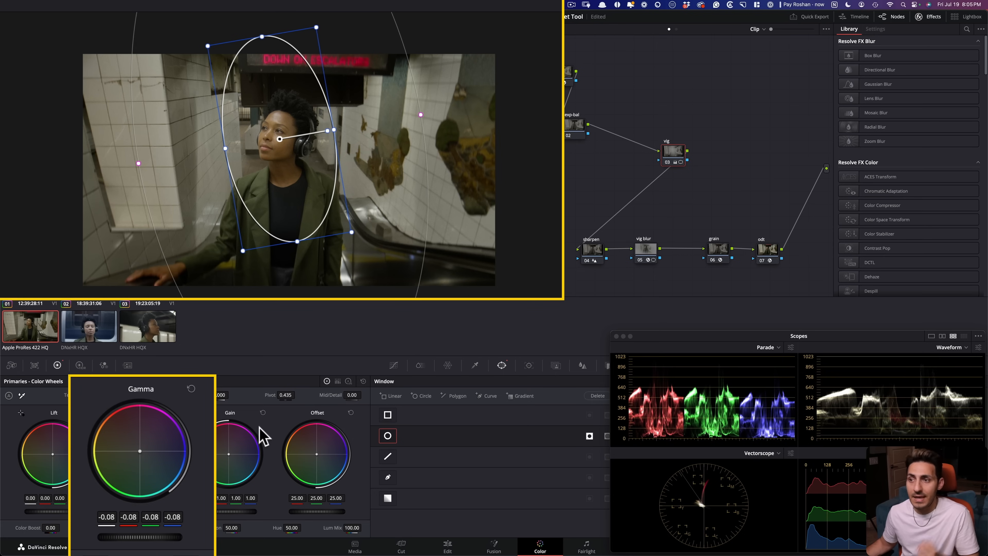
key("super+d")
key("super+d")
key("shift+z")
key("super+d")
key("super+d")
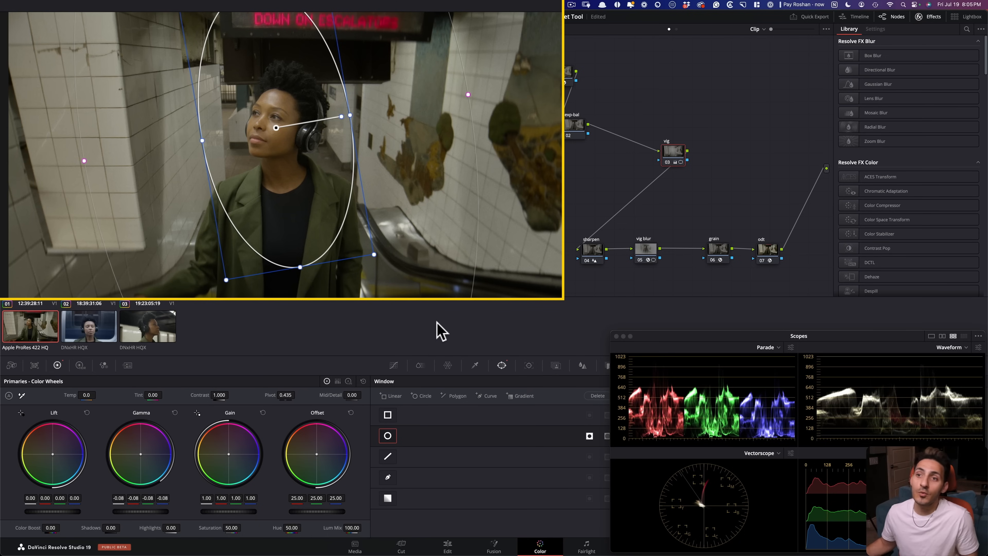
key("super")
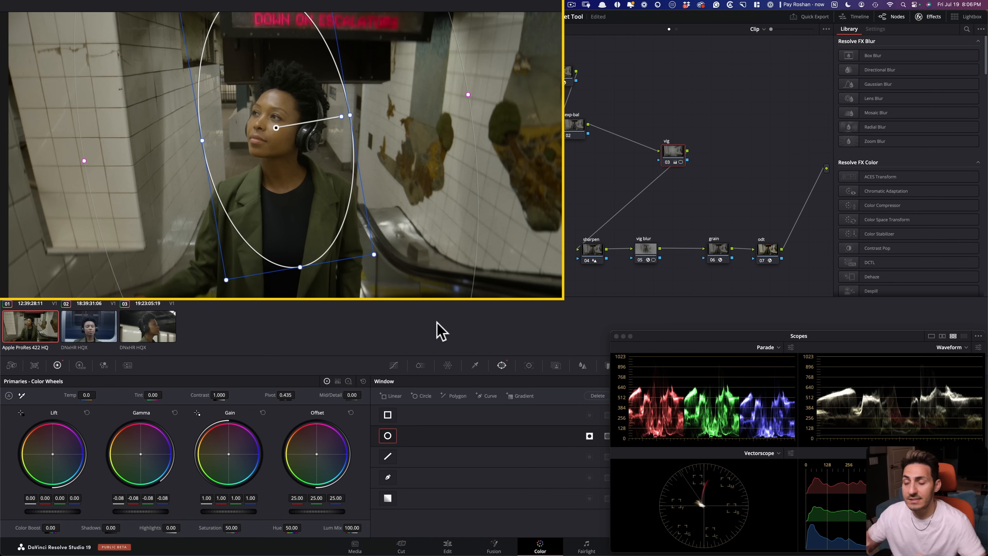
scroll(286, 254, "down", 3)
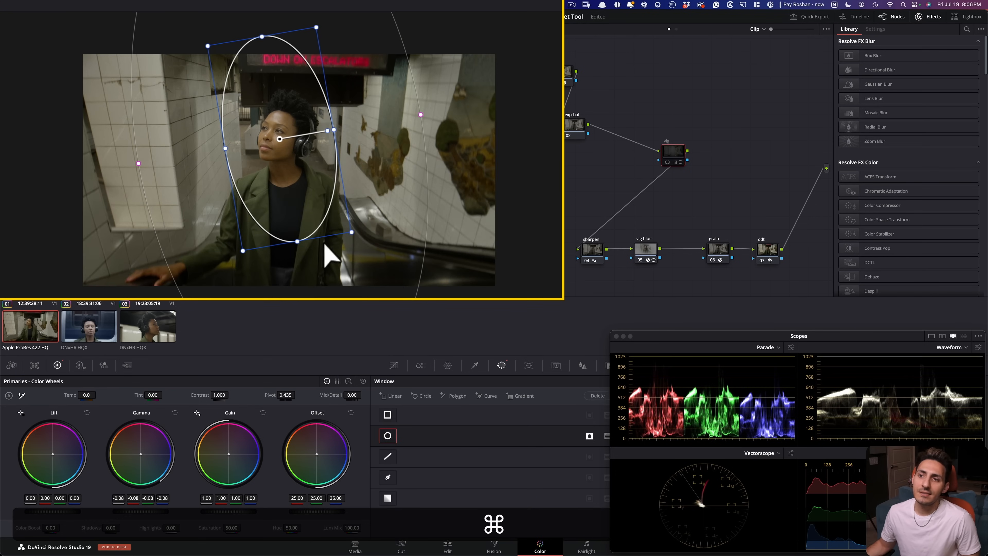
- Set the vig window's Soft 1 to 30.22, moving the Scopes window off the softness controls and back
left_click_drag(703, 336, 631, 51)
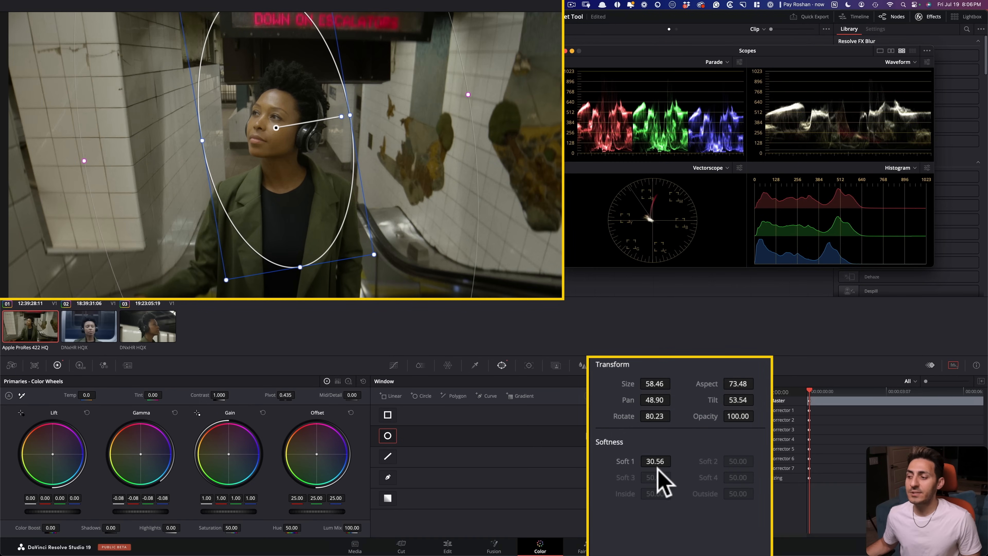
left_click_drag(615, 50, 624, 102)
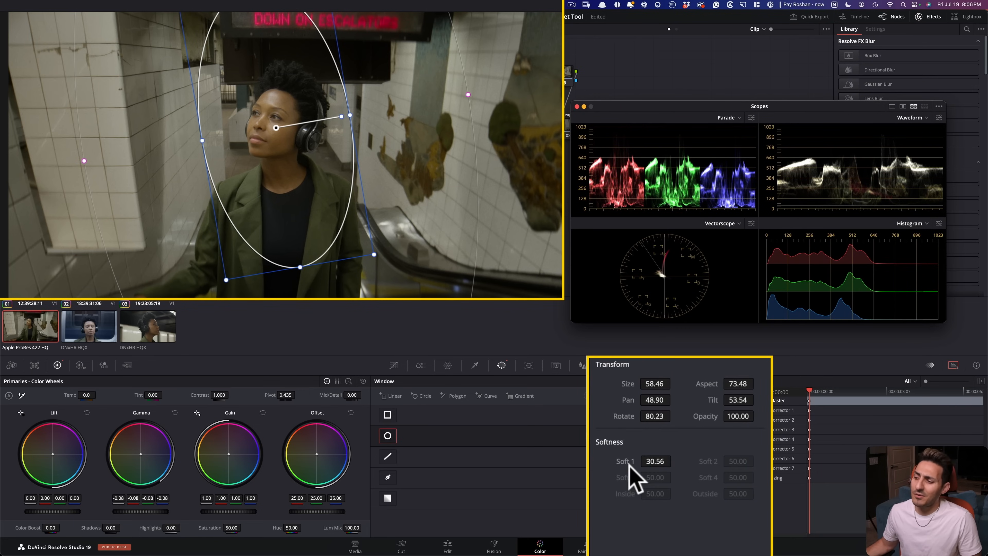
mouse_move(658, 458)
left_mouse_down()
mouse_move(644, 458)
mouse_move(673, 459)
mouse_move(626, 460)
mouse_move(687, 460)
mouse_move(674, 459)
left_mouse_up()
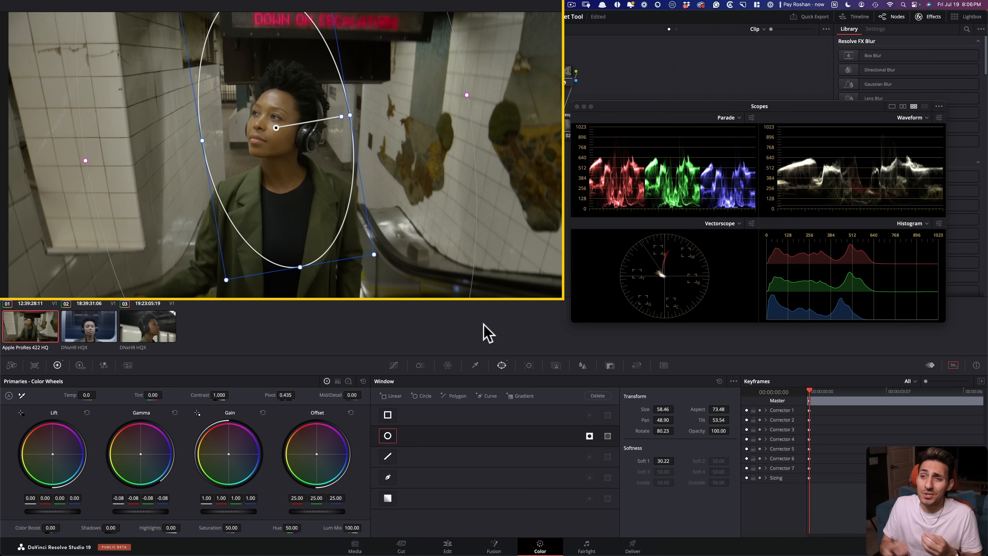
left_click_drag(680, 105, 719, 335)
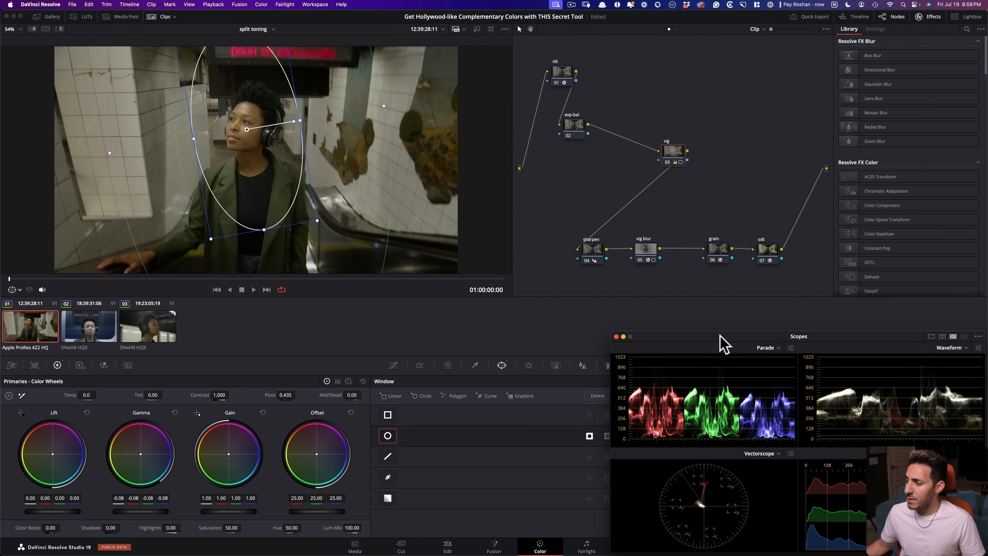
- Examine the sharpen node's blur settings for radius, H/V ratio and scaling, with the Scopes window temporarily out of the way
left_click(590, 247)
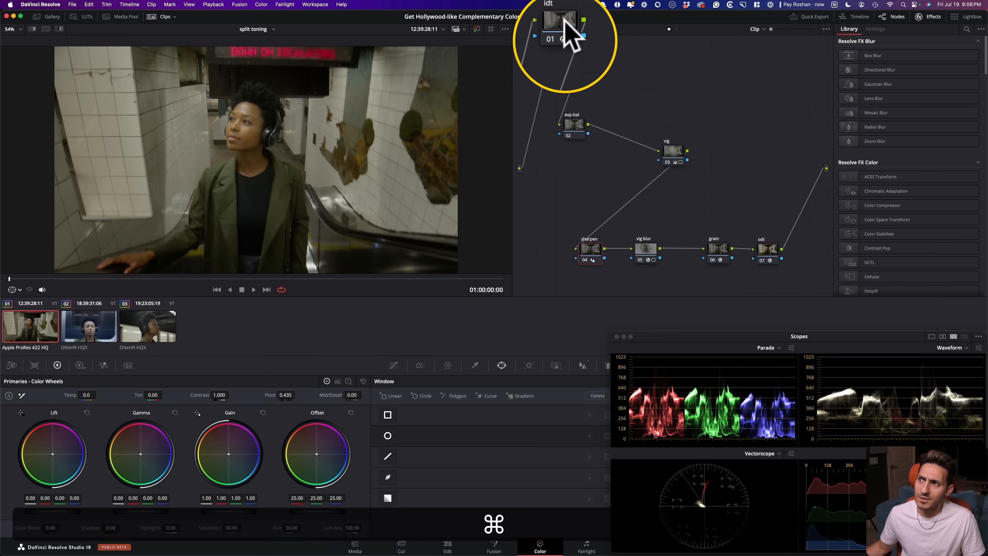
left_click(562, 27)
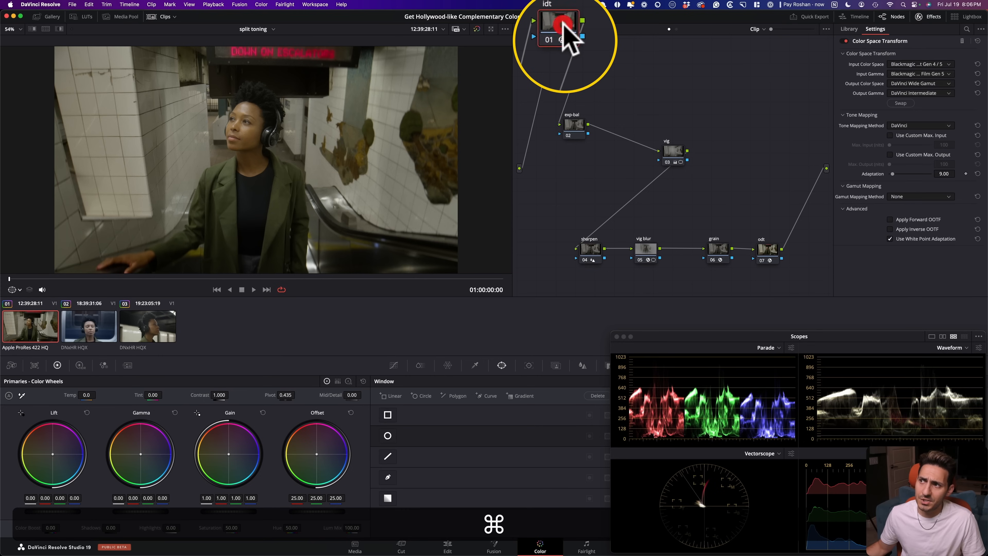
left_click(591, 253)
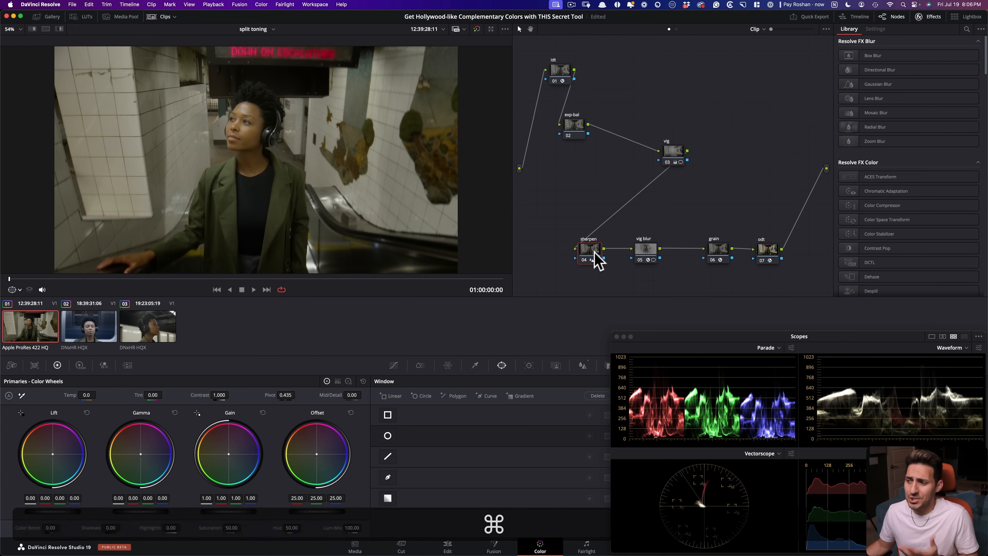
left_click(582, 366)
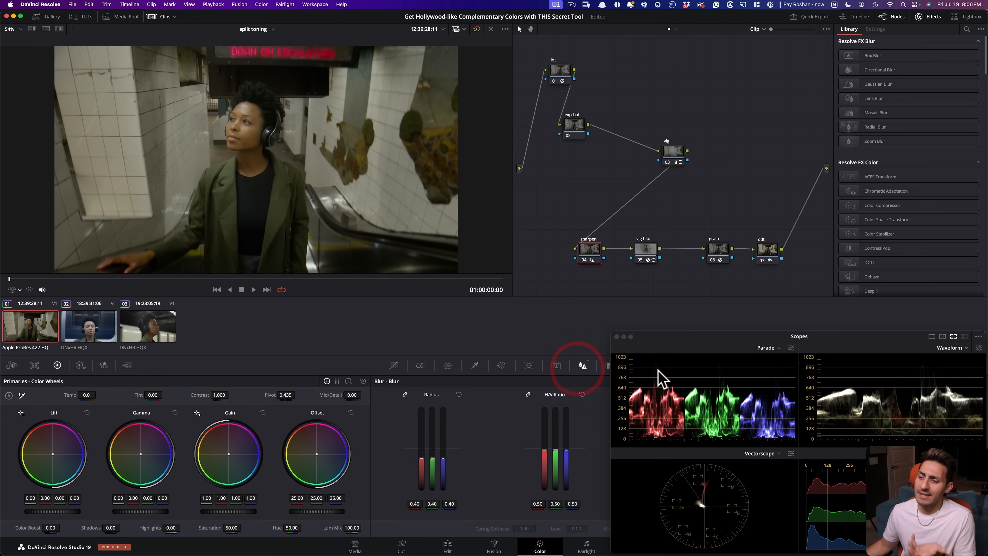
left_click_drag(693, 337, 106, 156)
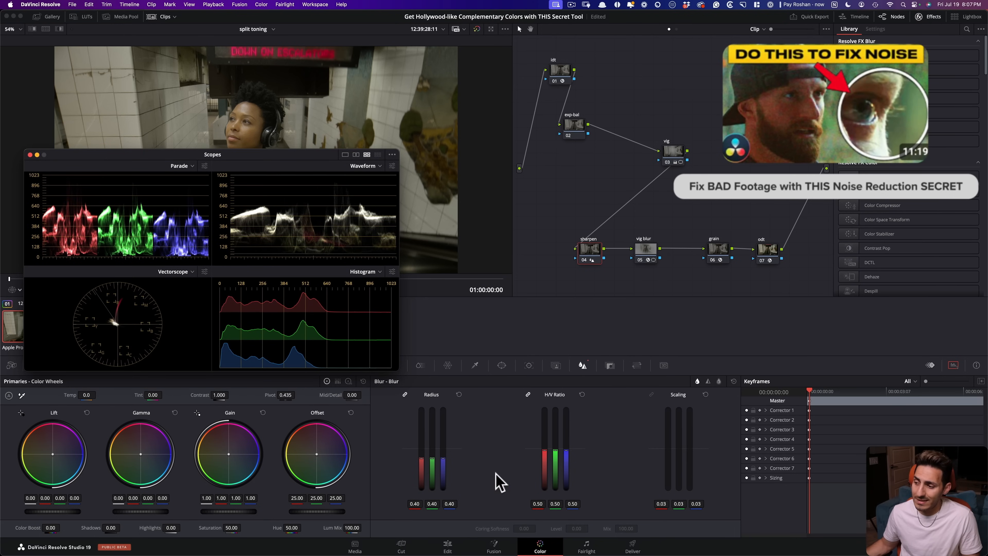
left_click_drag(128, 154, 714, 334)
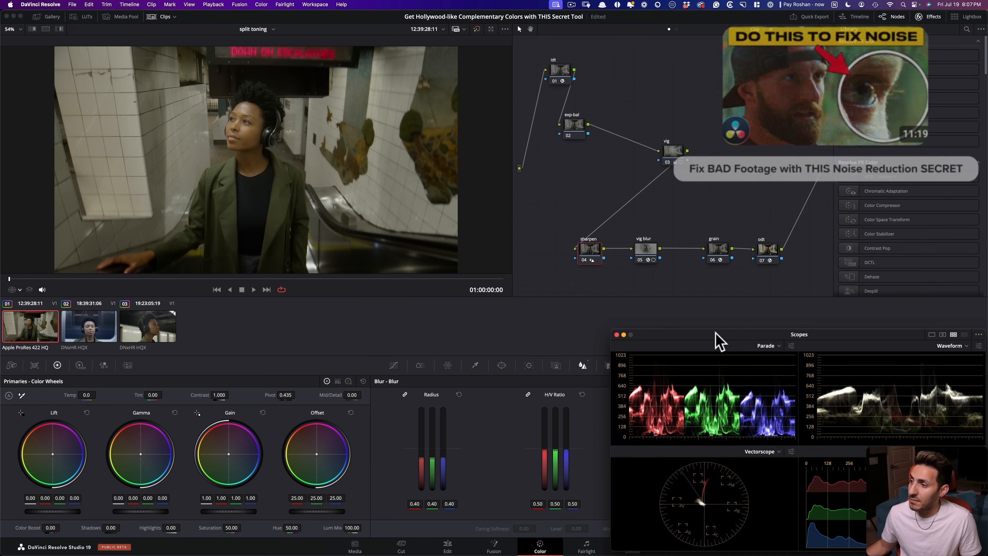
- Compare the vig blur node's Defocus Background effect off and on, examining the red escalator sign in close-up
left_click(646, 253)
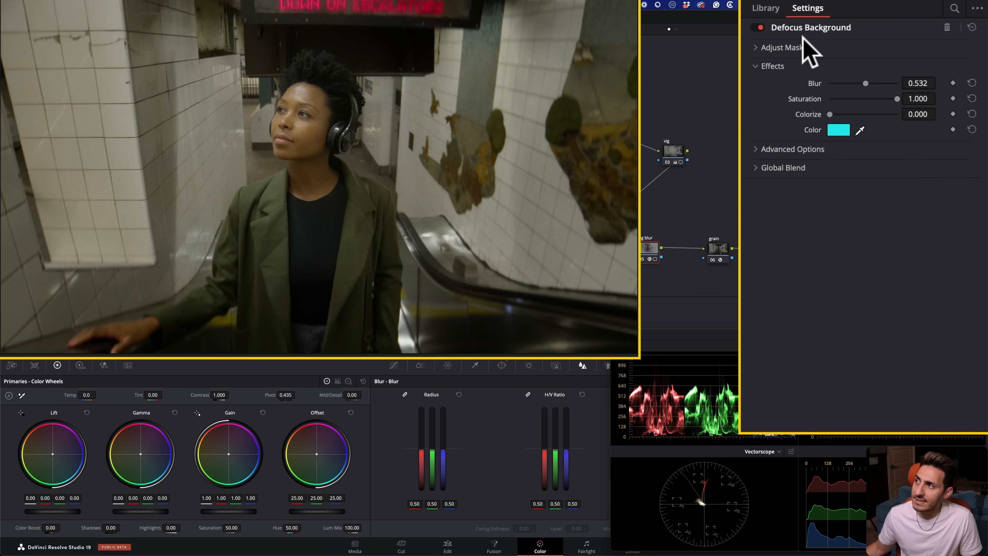
key("super+d")
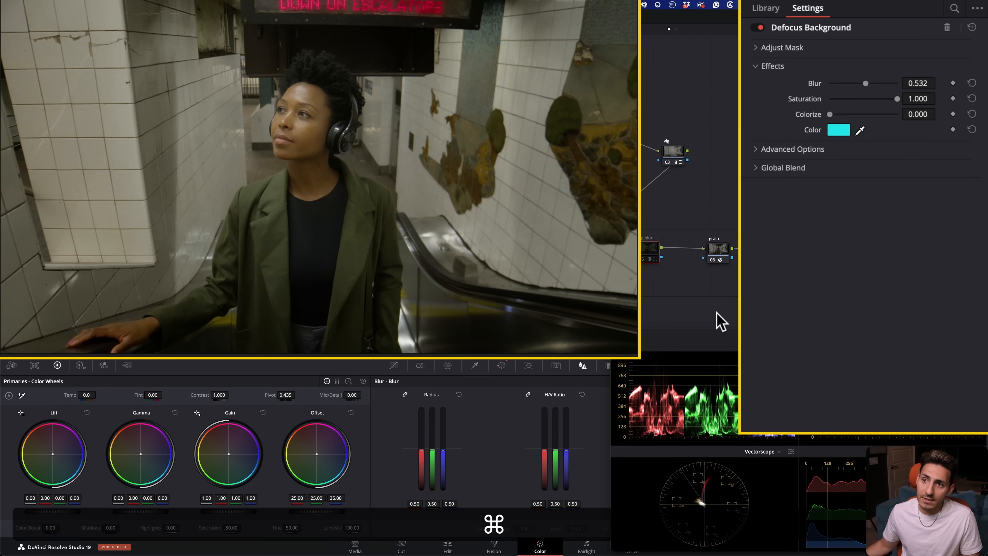
key("super+d")
scroll(223, 269, "up", 5)
left_click_drag(223, 280, 518, 2)
left_click_drag(376, 172, 554, 87)
scroll(412, 203, "up", 4)
scroll(432, 217, "up", 1)
left_click_drag(432, 218, 393, 302)
key("super+d")
key("super+d")
key("super+d")
key("space")
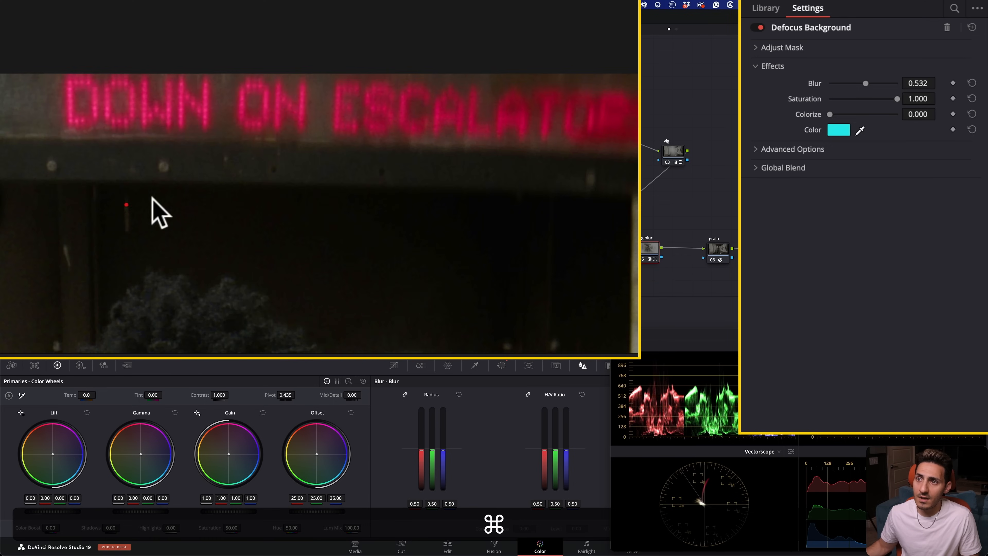
left_click(138, 202, "super")
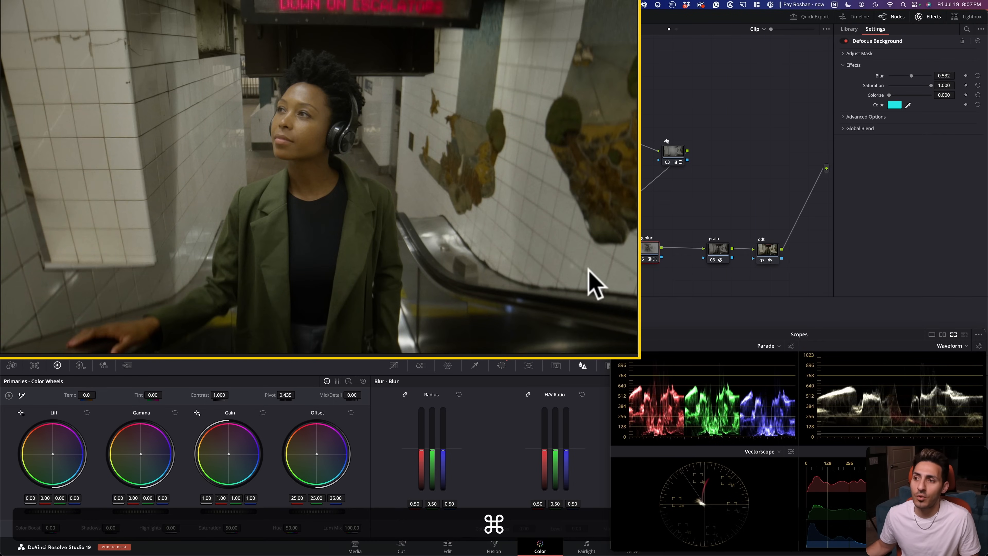
- Compare the background blur off and on in close-up at the escalator handrail in the frame's lower corner
scroll(581, 305, "up", 3)
left_click_drag(583, 303, 544, 128)
left_click_drag(611, 244, 105, 75)
key("super+d")
key("super+d")
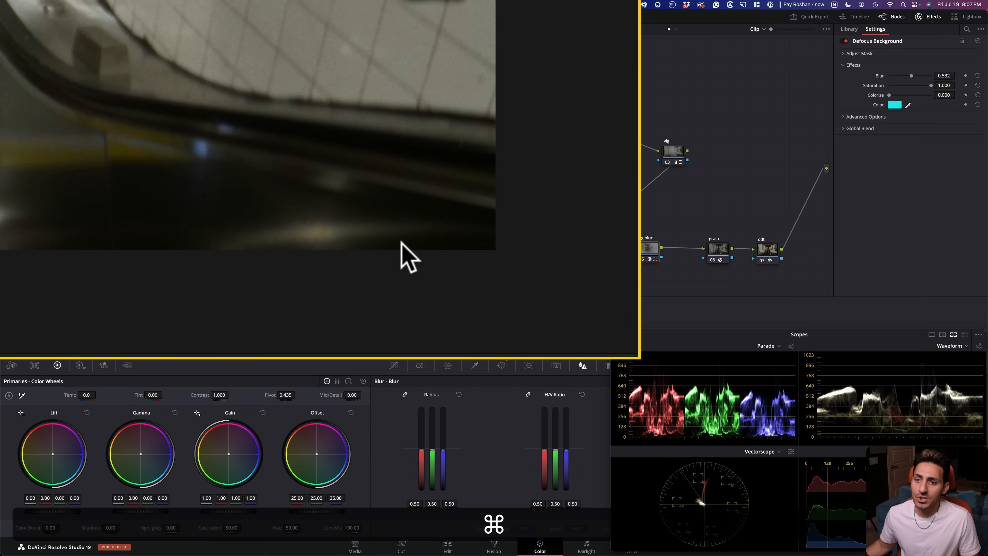
key("shift+z")
- Play the clip to a later frame and compare the vig blur off and on around the woman's hand
key("space")
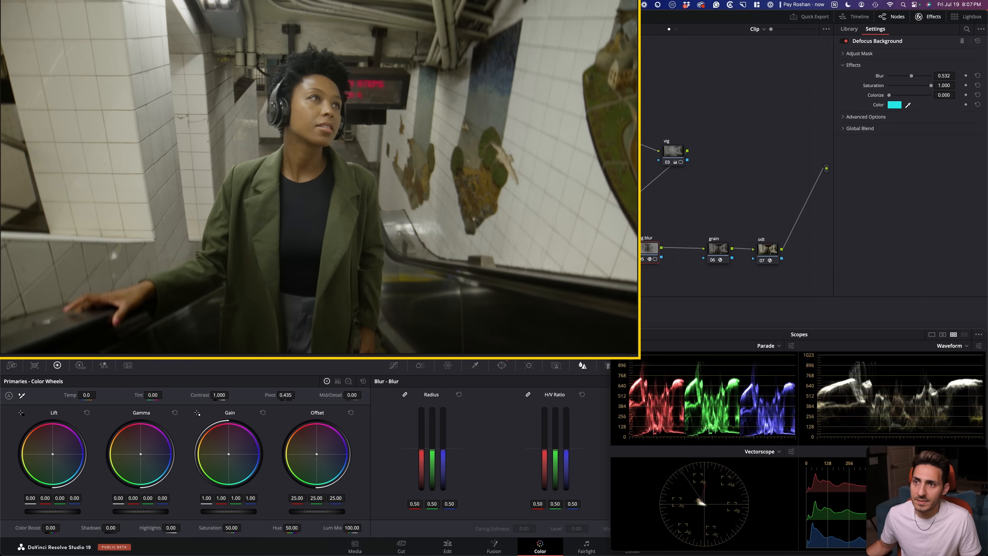
key("super+d")
key("super+d")
scroll(116, 307, "up", 3)
left_click_drag(117, 307, 501, 44)
key("super+d")
key("super+d")
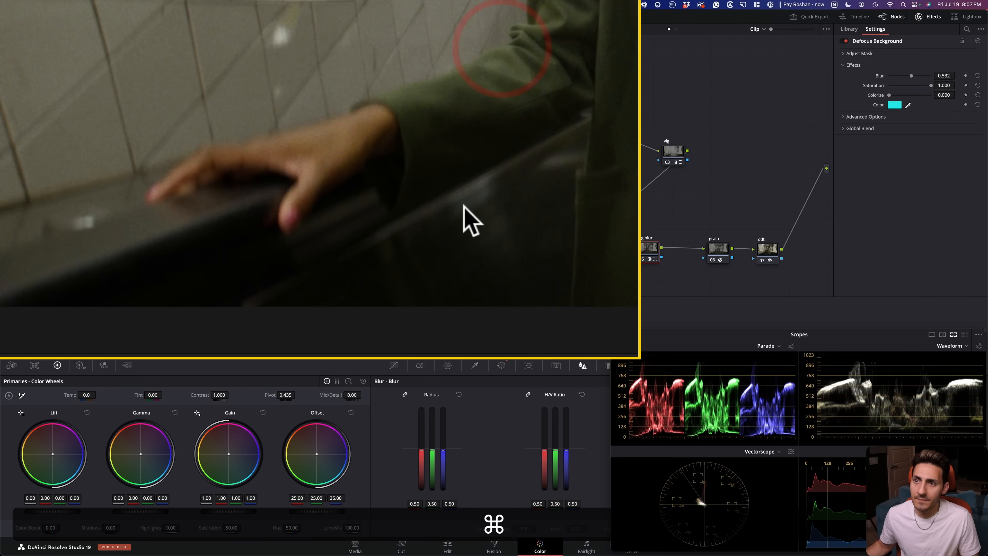
- Compare the vig blur node off and on at the later frame, both in full view and in close-up
key("shift+z")
key("super+d")
key("super+d")
scroll(466, 199, "up", 3)
left_click_drag(397, 199, 142, 223)
scroll(309, 238, "up", 2)
left_click_drag(335, 233, 240, 68)
key("shift+z")
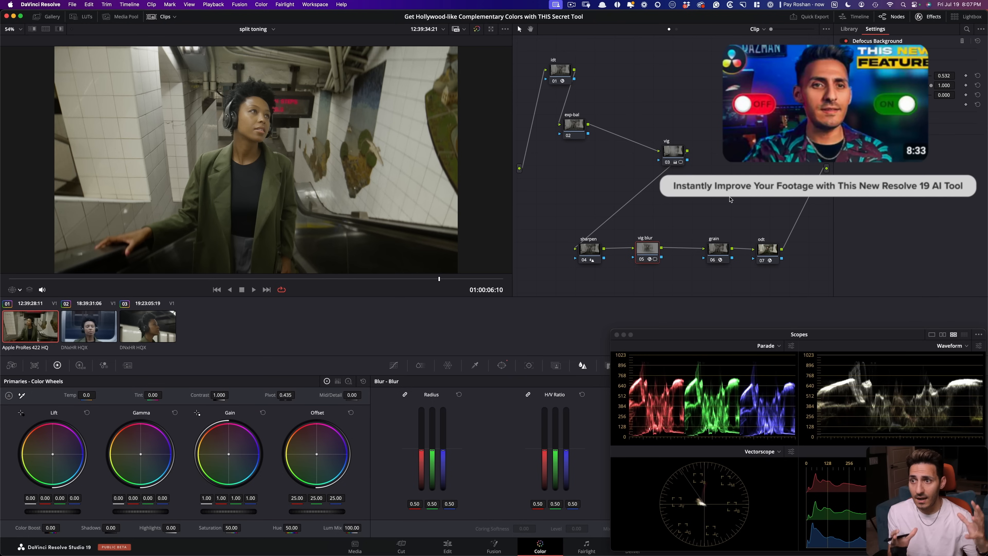
key("super+d")
key("super+d")
- Review the grain node's Film Look Creator settings down to the Grain and Global Blend sections
left_click(718, 249)
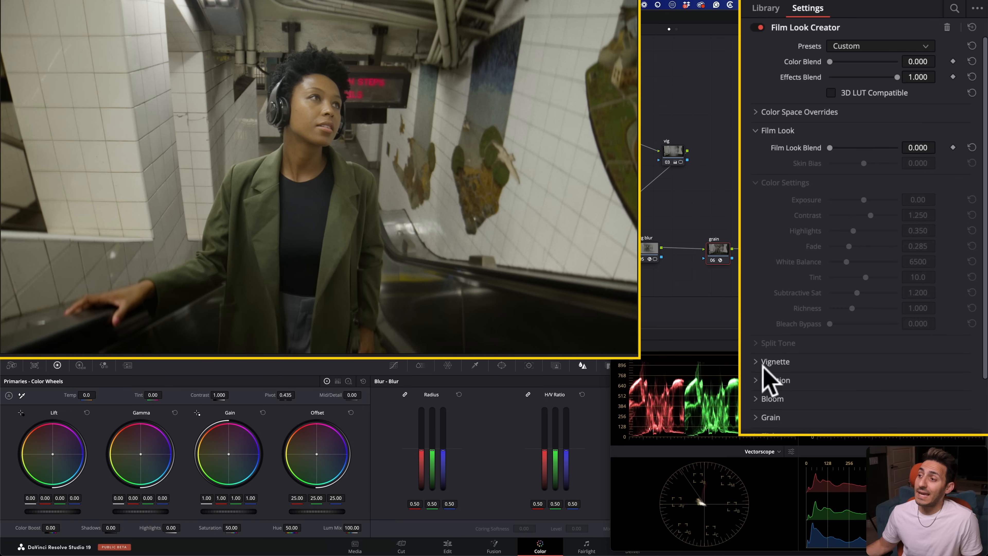
left_click_drag(716, 249, 724, 248)
left_click_drag(823, 404, 860, 183)
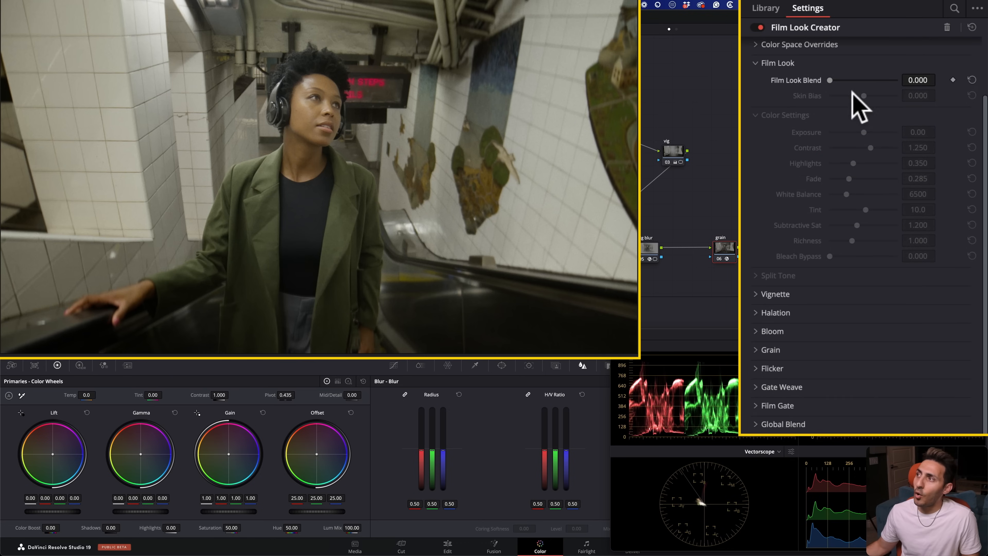
left_click_drag(727, 247, 723, 248)
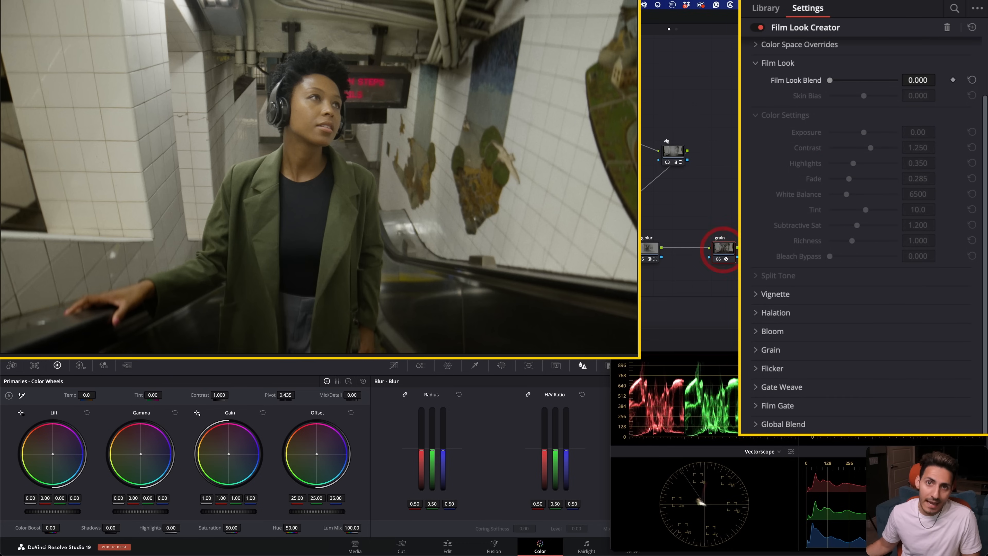
- Expand the Grain settings in Film Look Creator and compare the grain node off and on in full view
key("super")
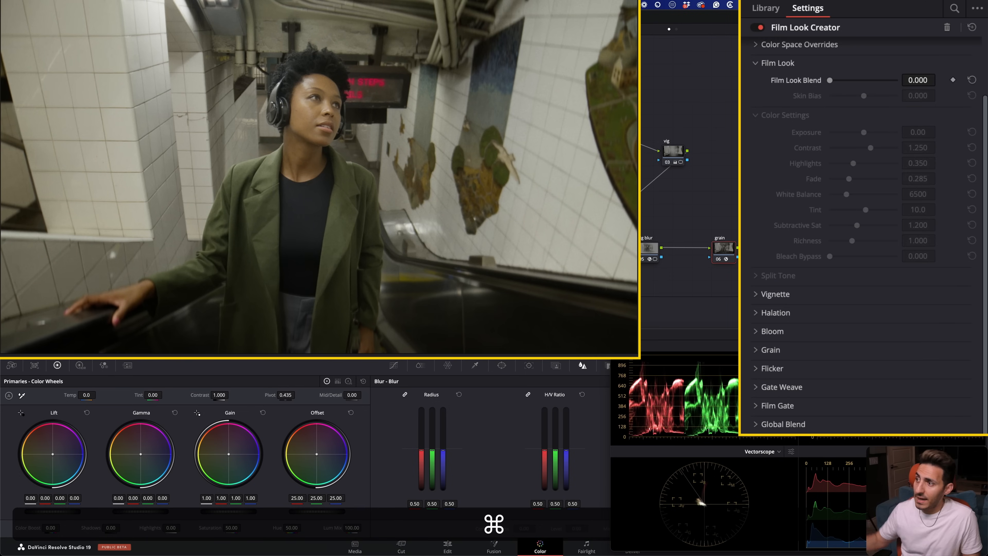
left_click(768, 350)
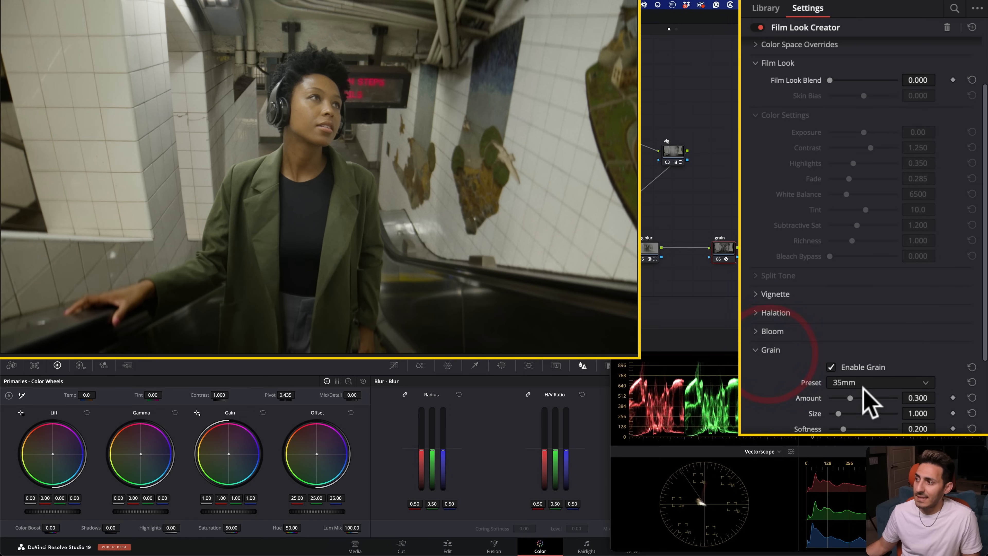
key("super")
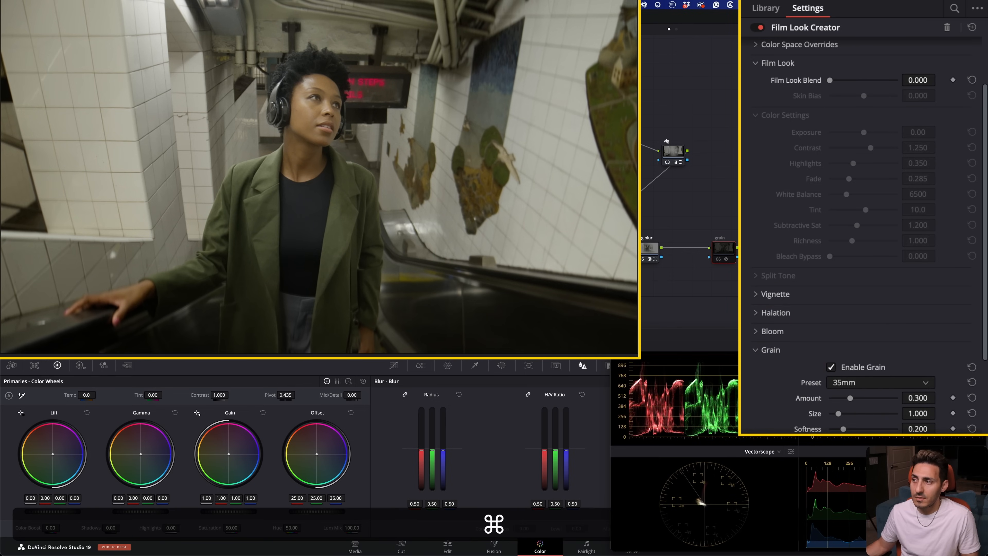
- Compare the grain node off and on in close-up on the woman's neck and face, then return to the full view
scroll(364, 300, "up", 10)
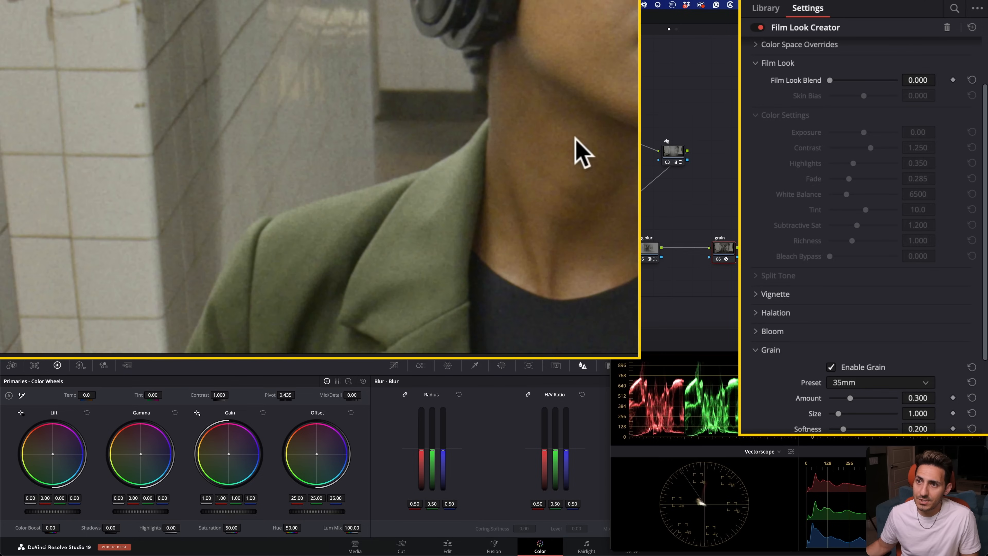
left_click_drag(527, 164, 496, 266)
left_click_drag(463, 78, 299, 236)
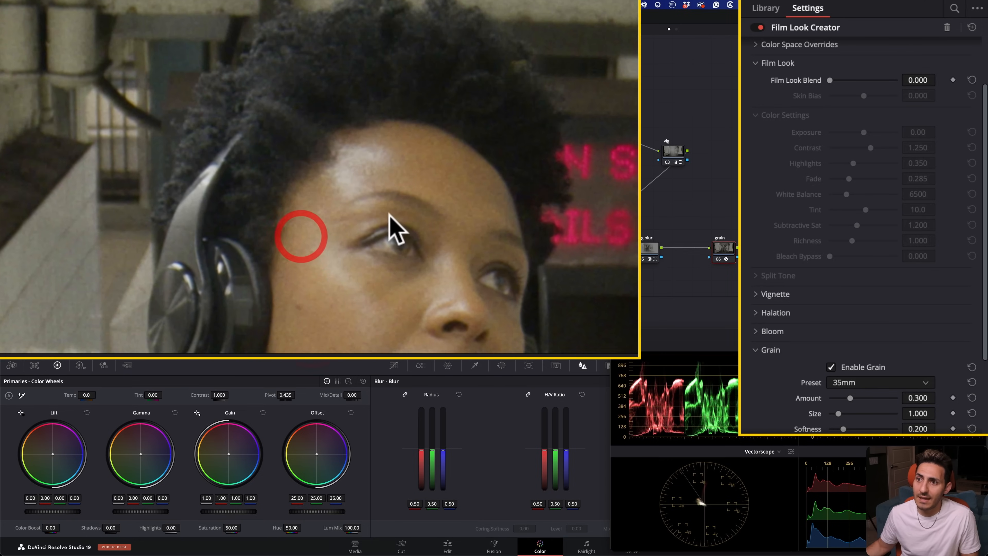
left_click_drag(389, 195, 359, 114)
key("super")
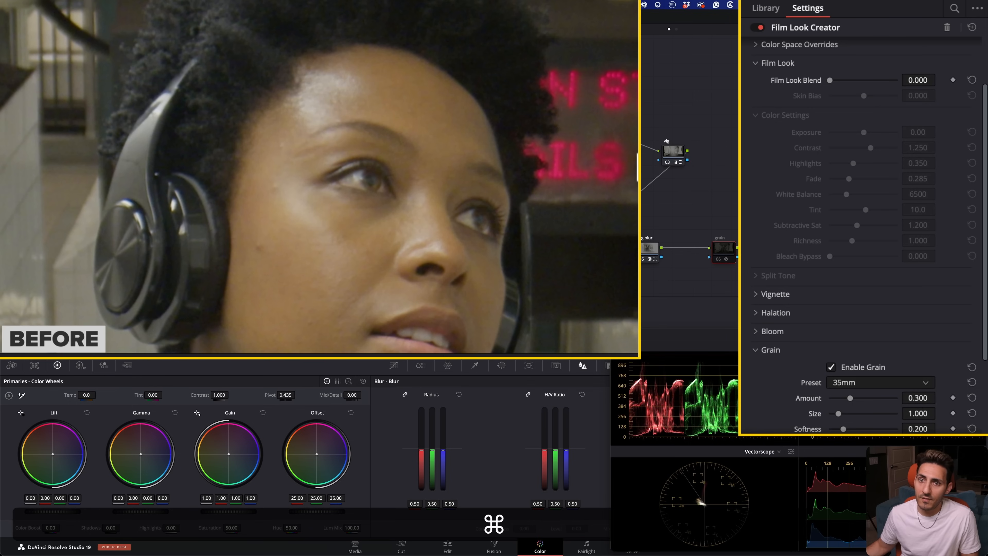
key("super+d")
key("super+d")
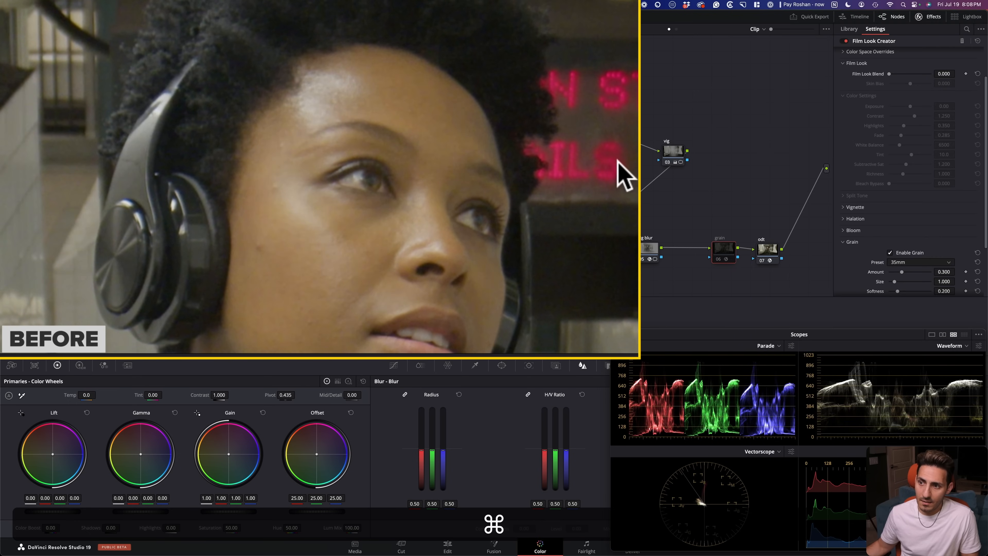
key("super+d")
scroll(624, 172, "down", 5)
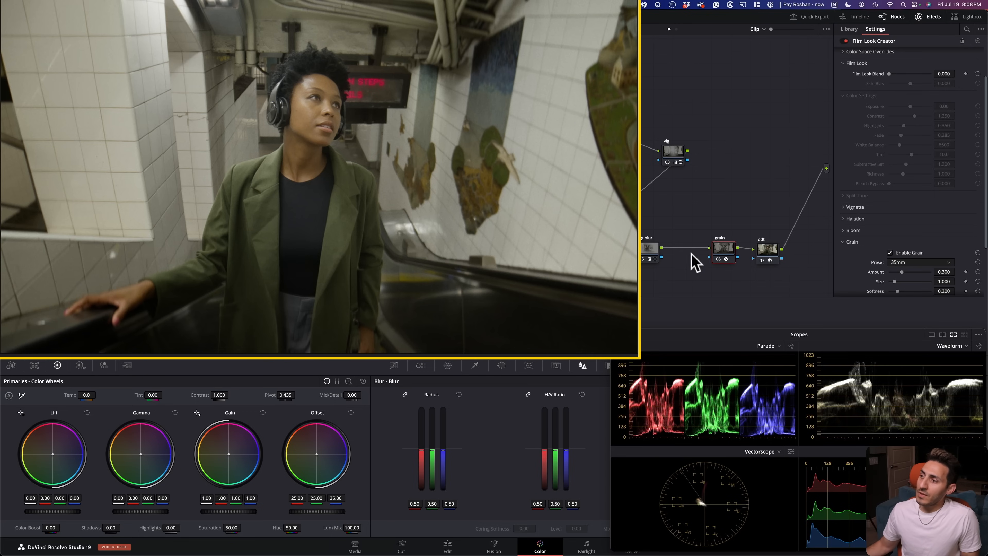
- On the exp-bal node, shift the Gain toward blue, to red 0.96, green 1.00 and blue 1.17
left_click_drag(716, 249, 708, 249)
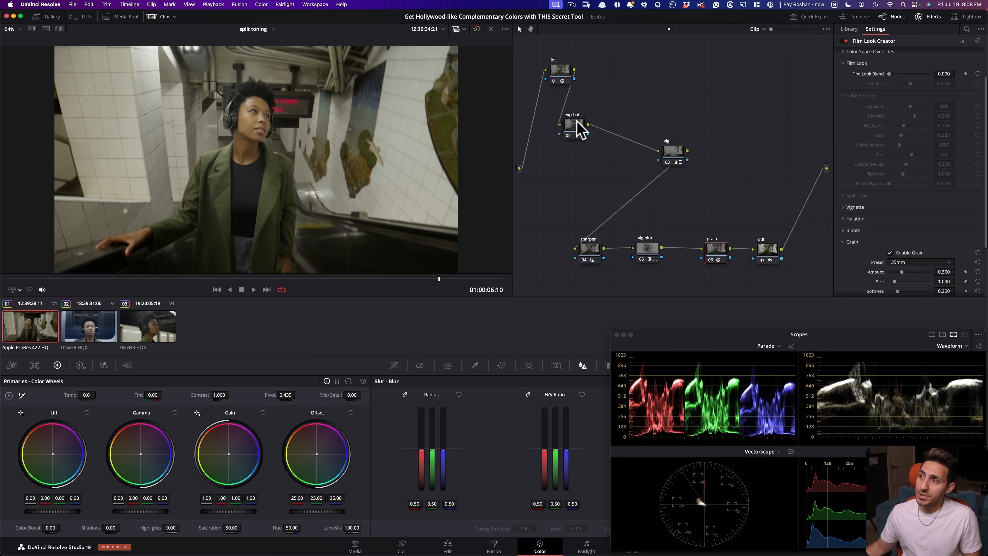
left_click(576, 123)
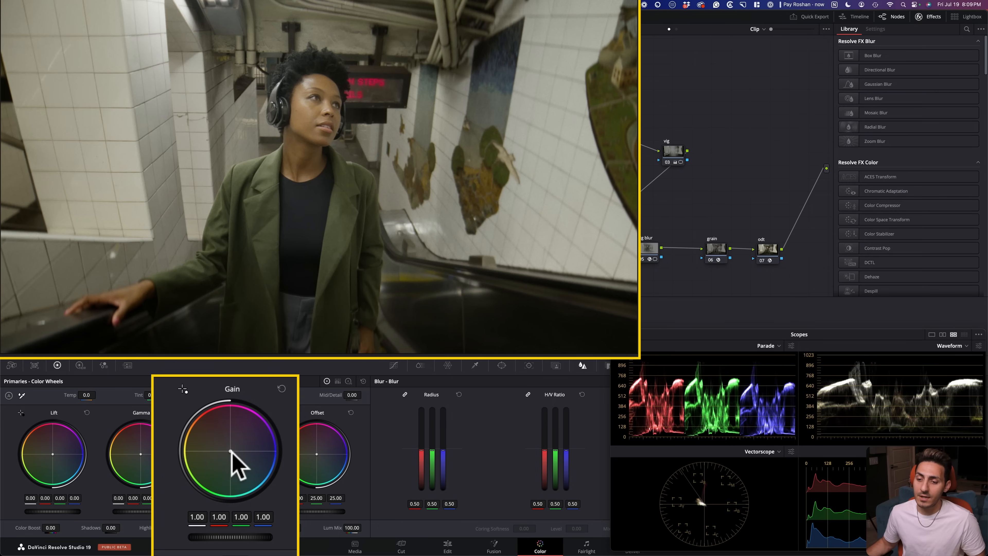
left_click_drag(230, 452, 234, 452)
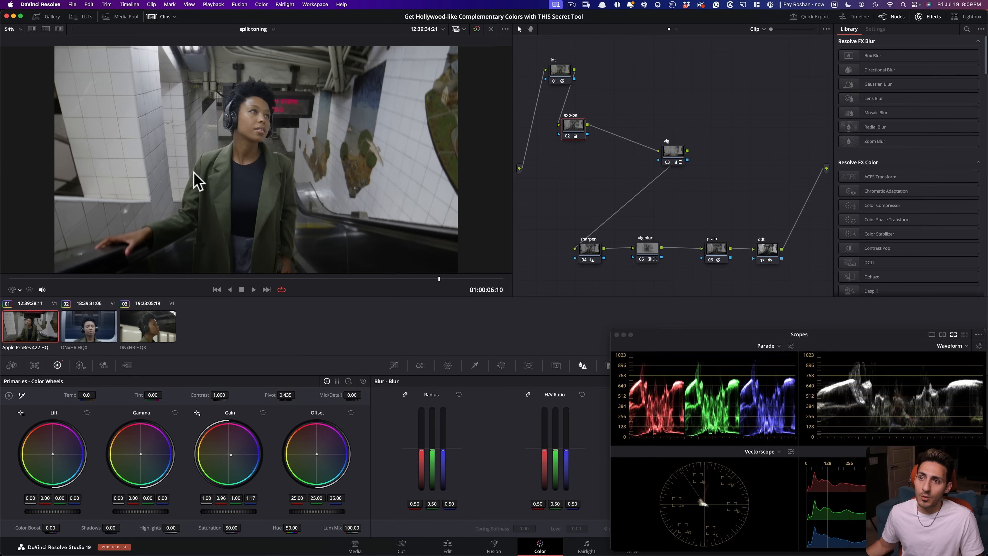
- Select all three clips and ripple the exp-bal node's changes to the selected clips
key("shift")
left_click(164, 341, "shift")
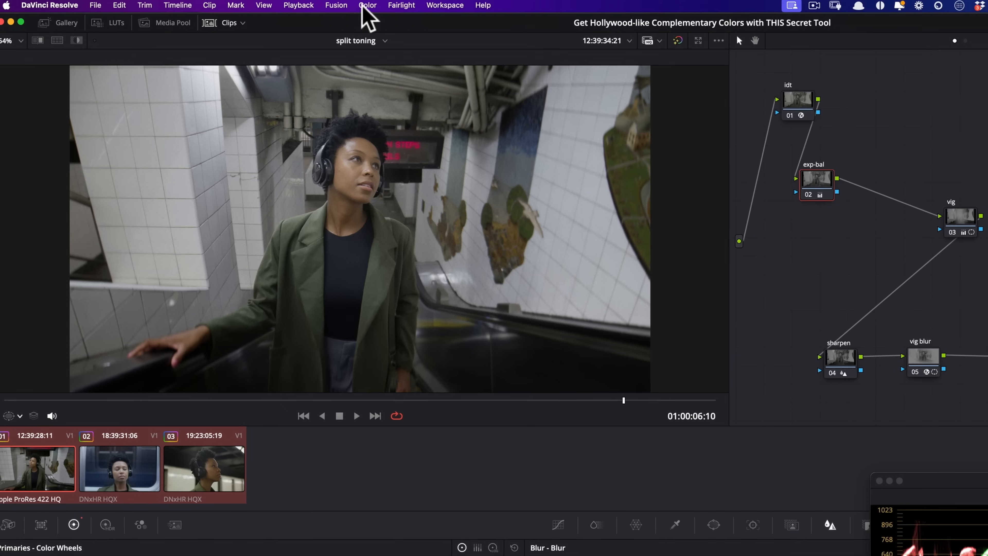
left_click(364, 5)
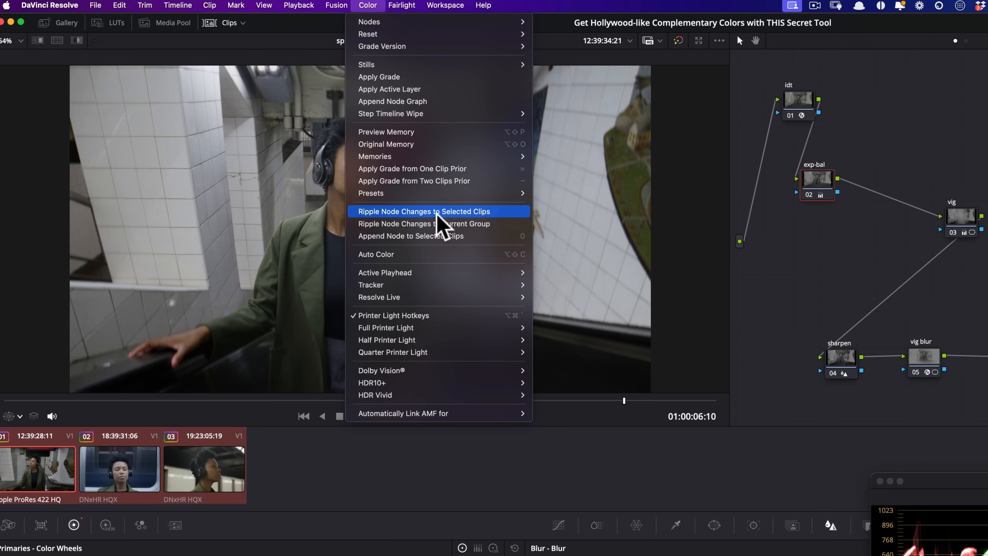
left_click(458, 212)
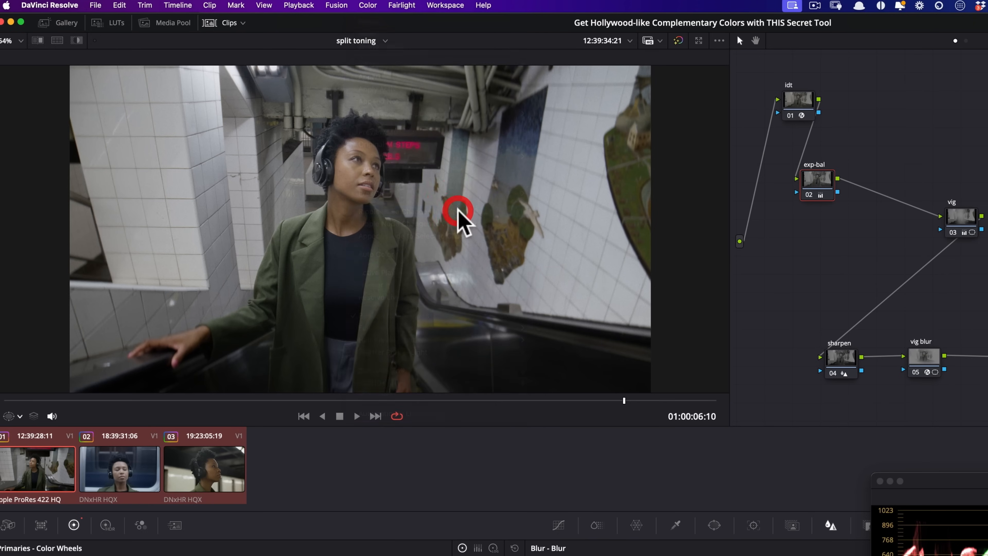
- Open the third clip and compare its exp-bal node off and on
left_click(196, 473)
key("super+d")
key("super+d")
key("super+d")
key("super+d")
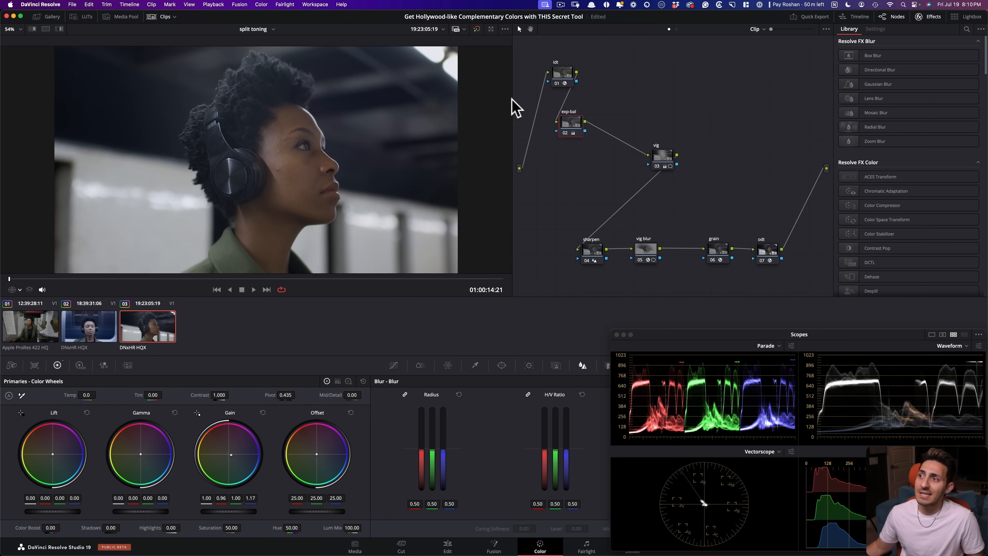
- Review the rippled balance on the first, second and third clips, checking each clip's exp-bal node
left_click_drag(564, 126, 583, 130)
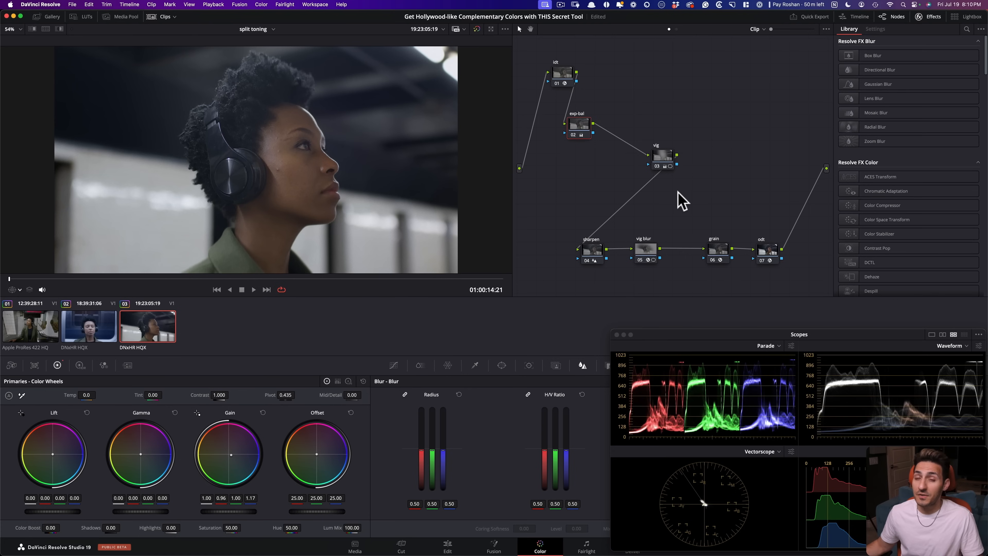
left_click(29, 329)
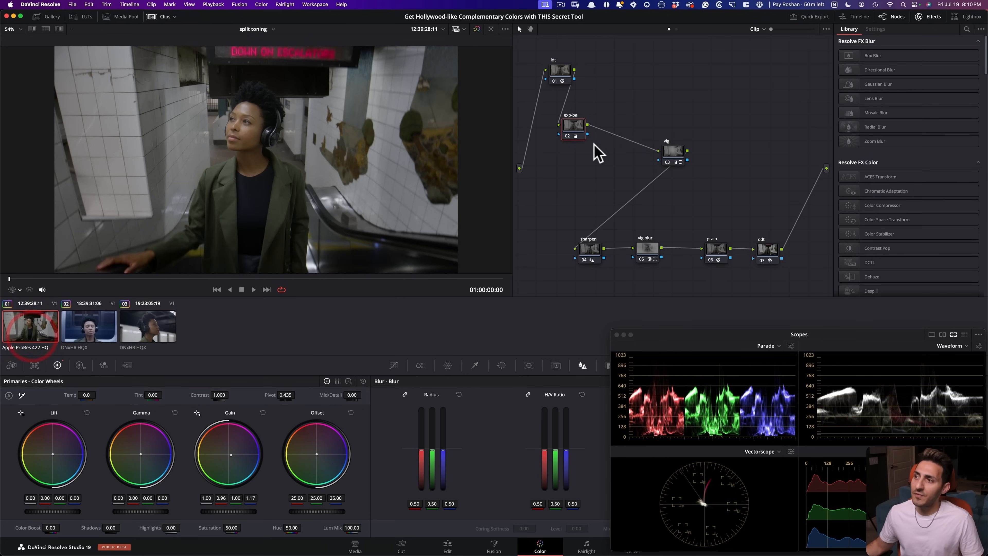
left_click_drag(555, 125, 583, 111)
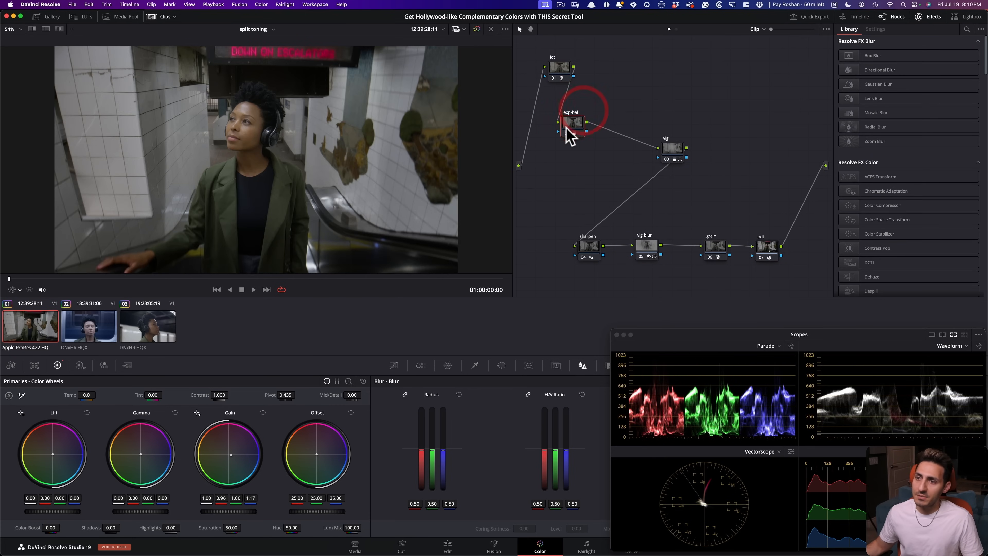
left_click(97, 329)
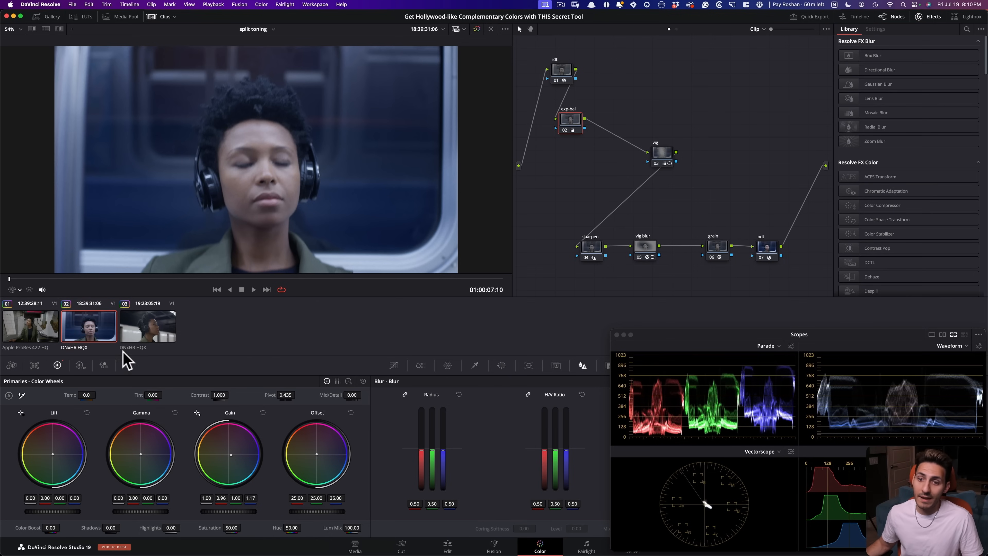
left_click(154, 331)
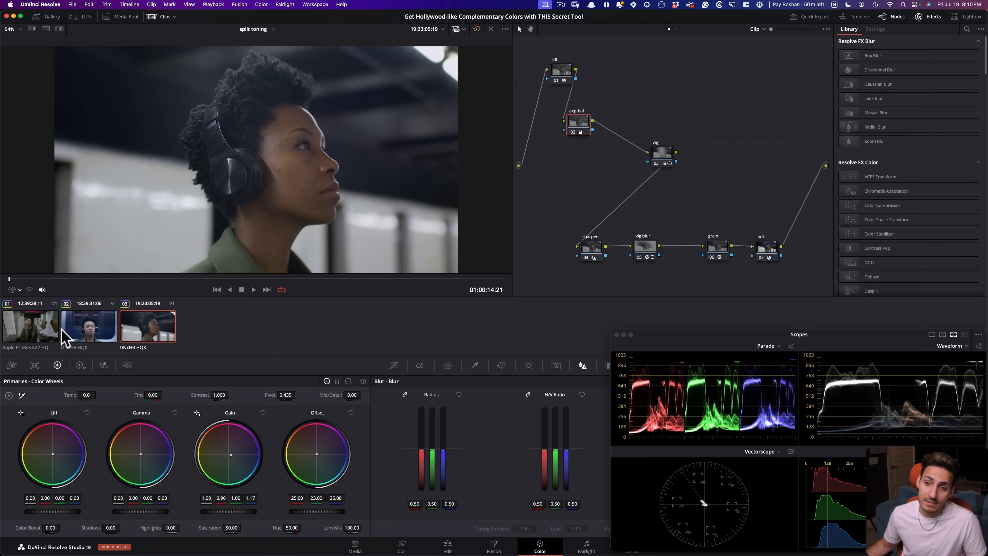
- At a later frame of the second clip, warm the exp-bal Gain to red 1.04, green 0.99 and blue 0.94
left_click(98, 330)
mouse_move(156, 279)
left_mouse_down()
mouse_move(209, 280)
mouse_move(145, 287)
mouse_move(160, 290)
left_mouse_up()
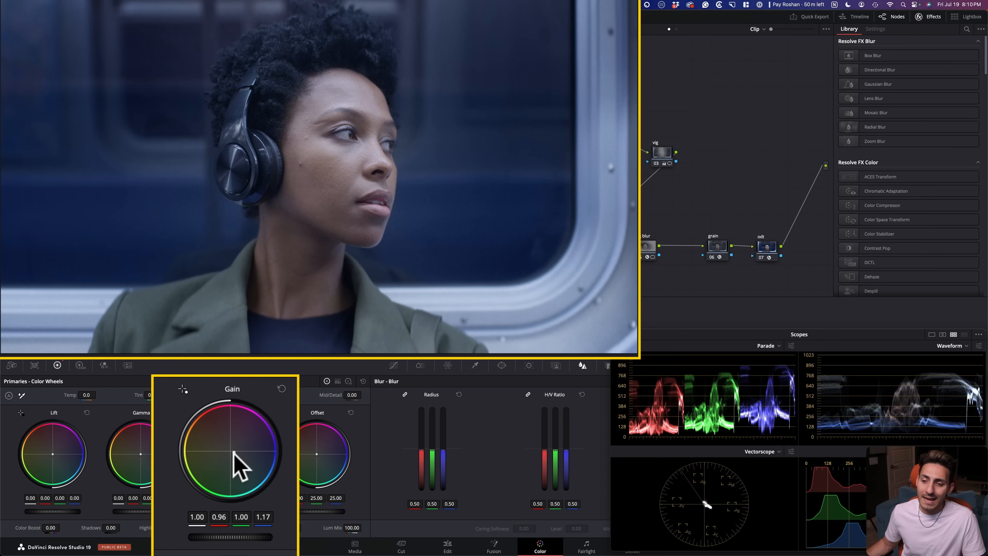
left_click_drag(229, 455, 229, 449)
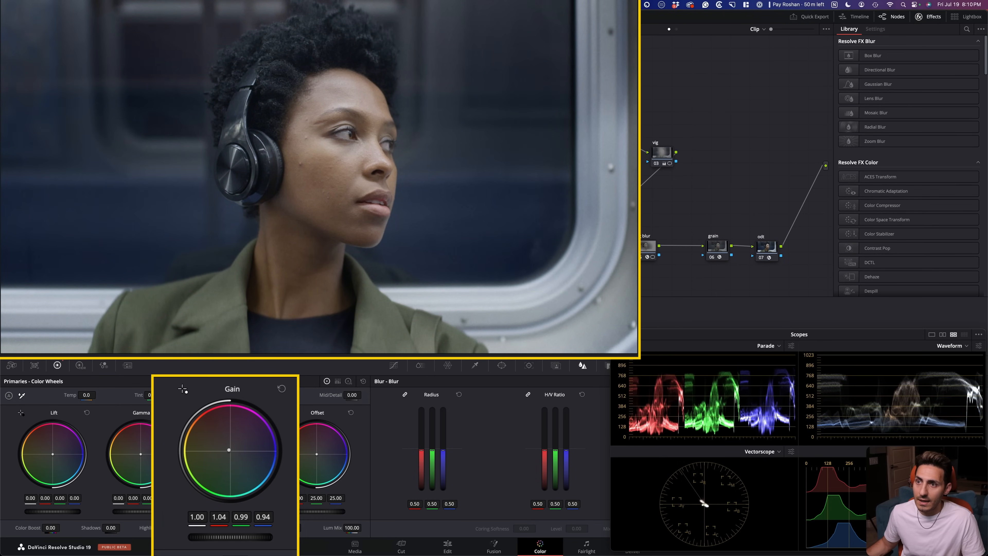
- Compare the second clip's exp-bal correction off and on
key("super+d")
key("super+d")
key("super+d")
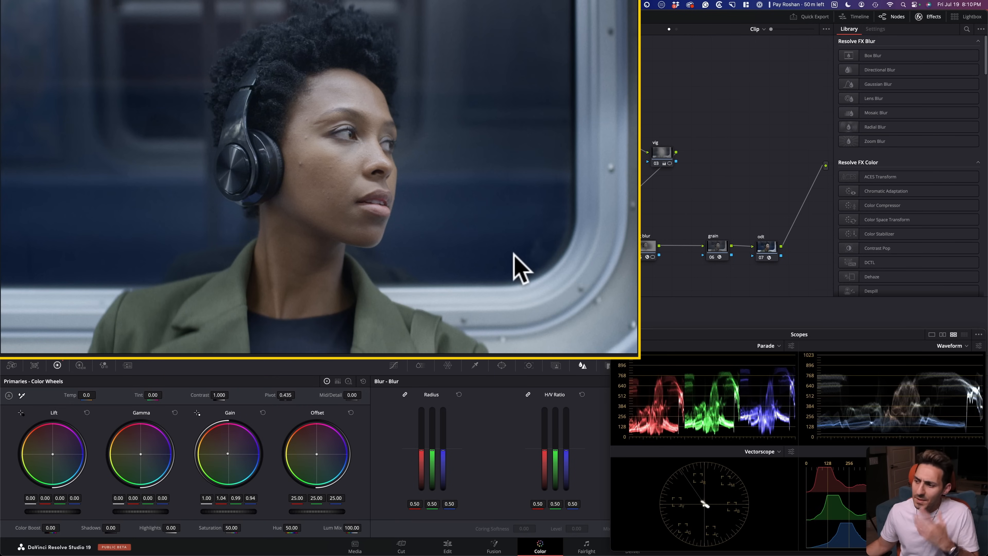
key("super+d")
key("super+d")
key("super+d")
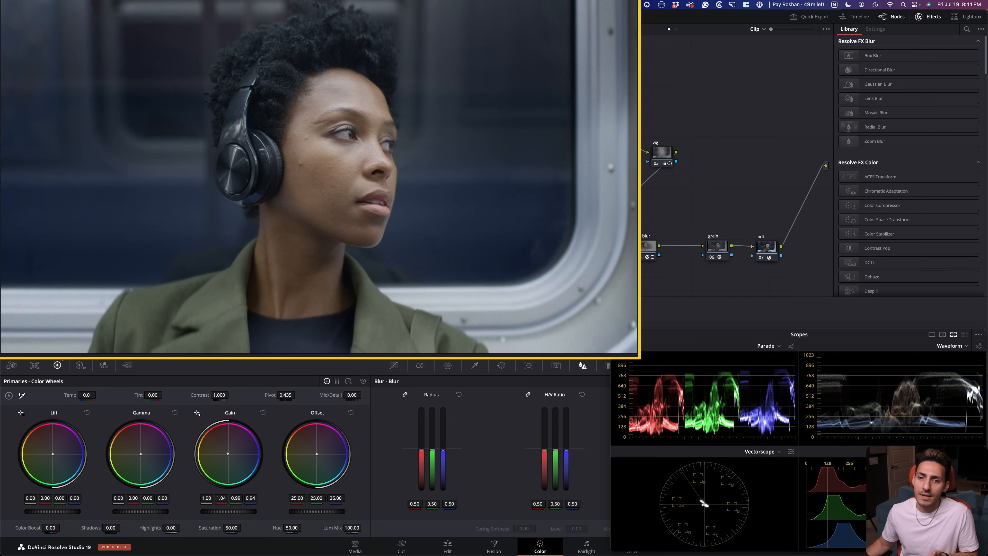
- Flip back and forth between the clips to compare how well their balance matches
left_click(178, 326)
left_click(58, 339)
left_click(121, 328)
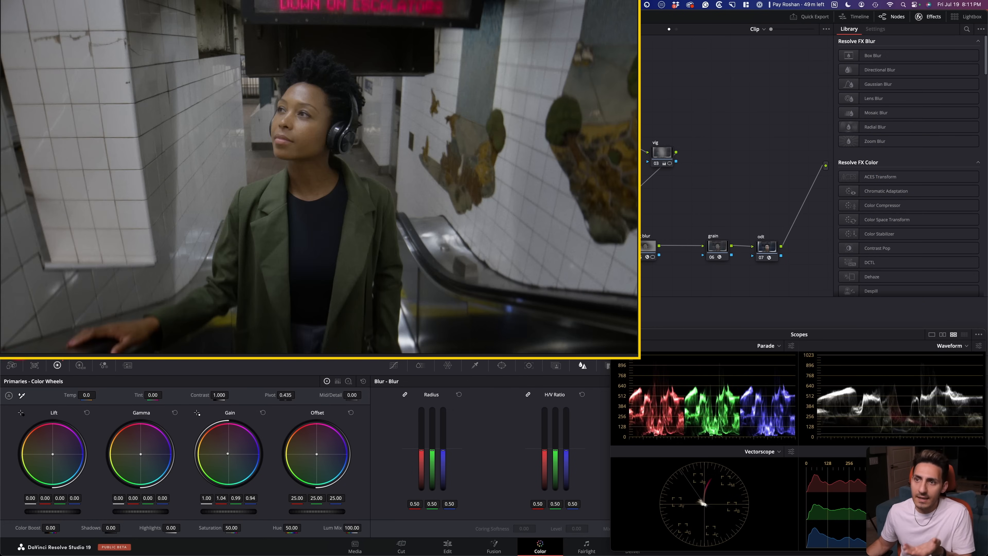
key("Up")
key("Down")
key("Down")
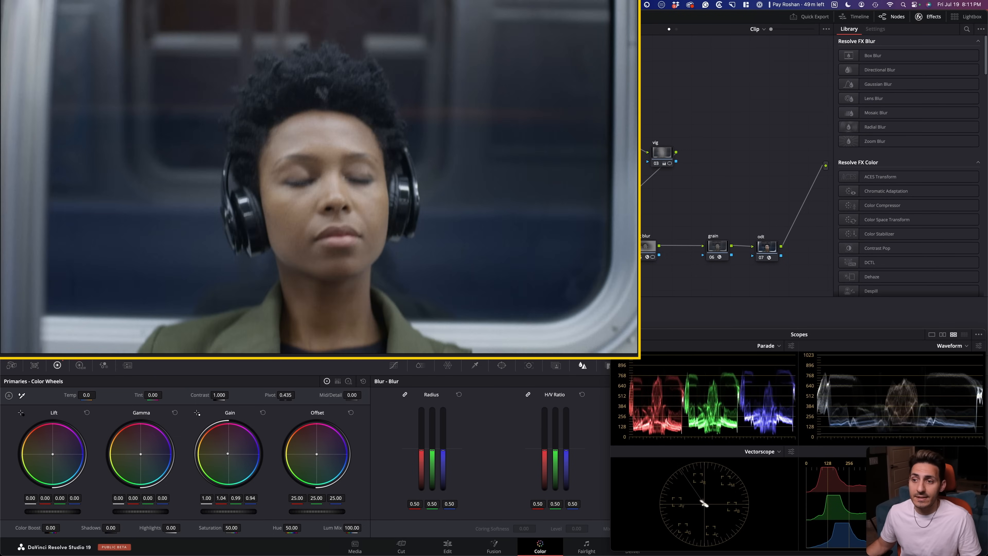
left_click(494, 360)
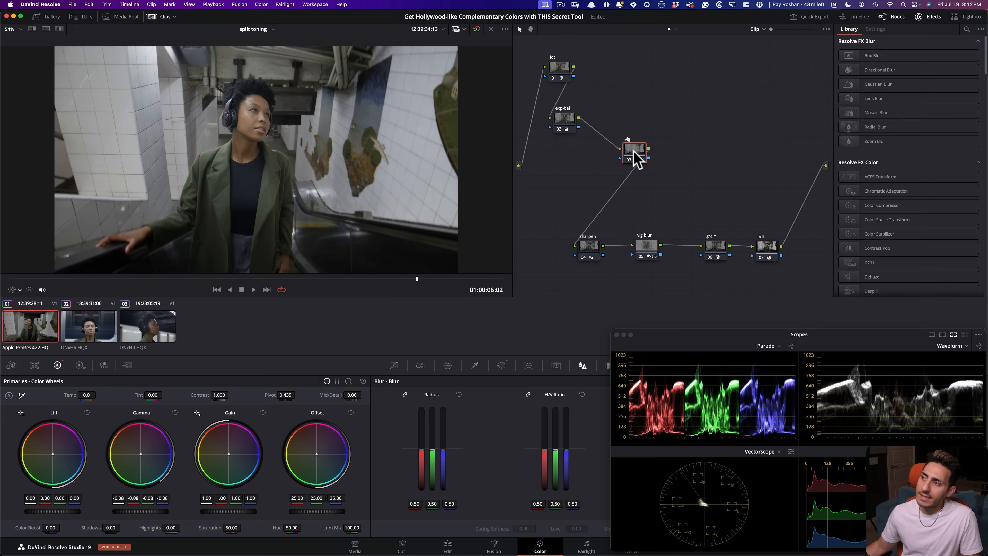
- Add a serial node after the vig node on the first clip and label it "split toning"
left_click(638, 155)
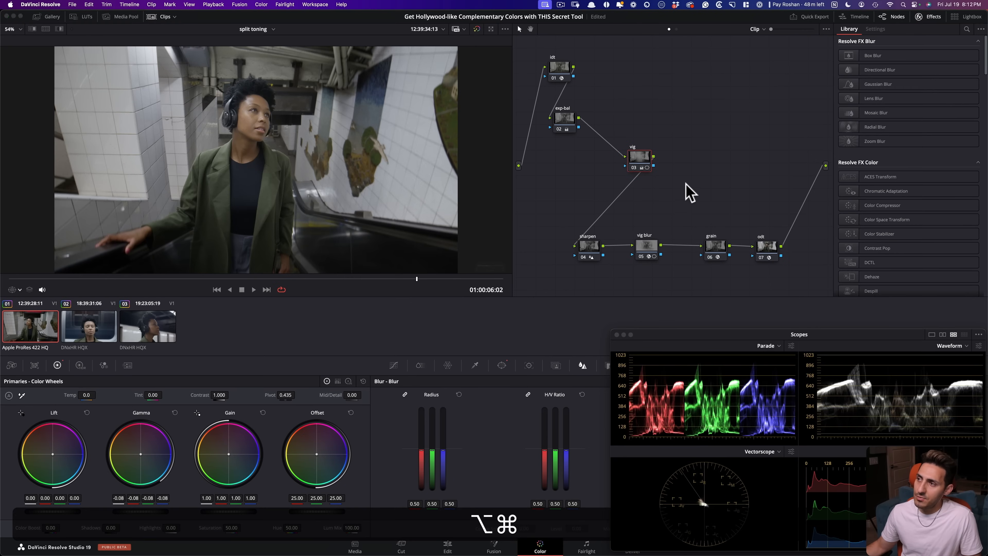
key("alt+s")
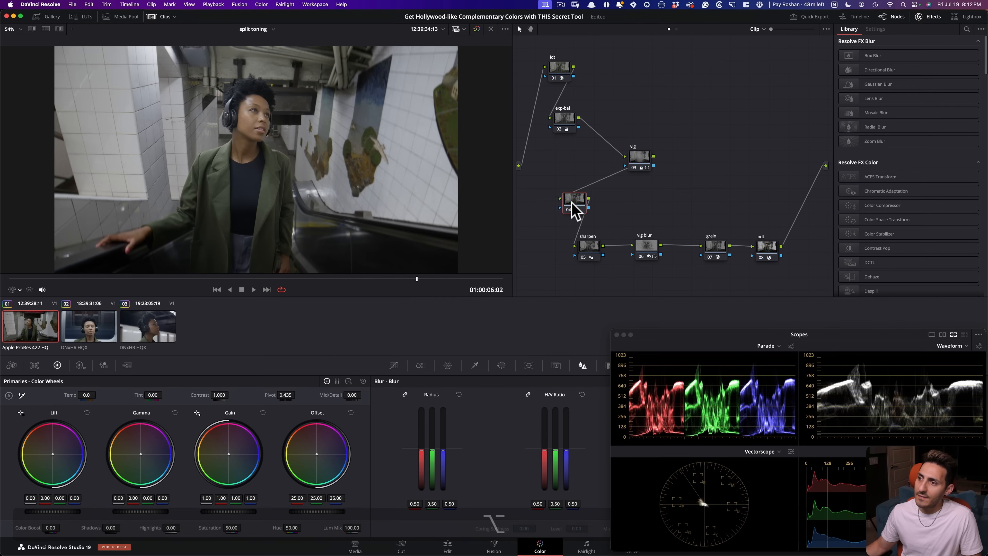
left_click_drag(580, 206, 579, 210)
key("Tab")
type("s")
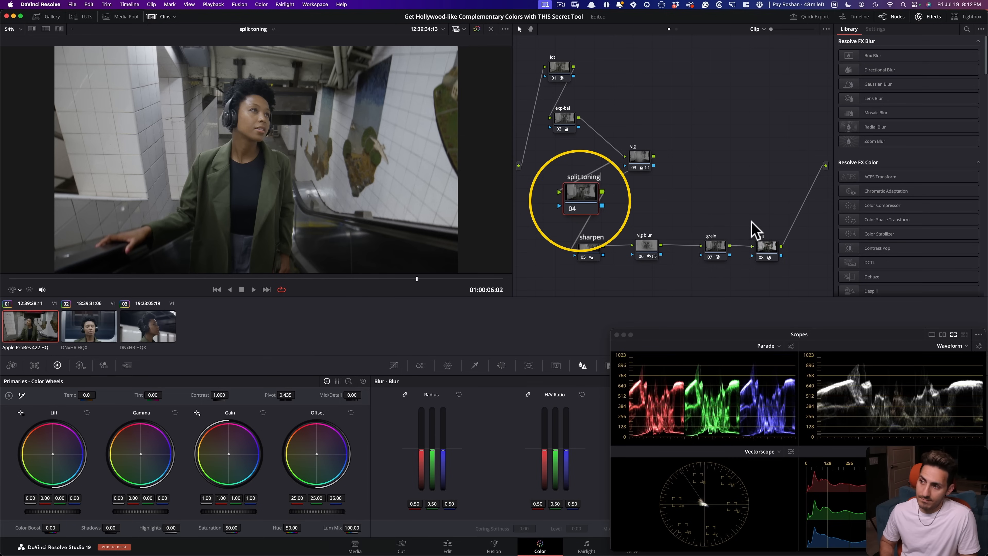
type("plit toning")
key("Return")
- Show the Custom curves in an enlarged floating window, hiding the clip thumbnails and moving the Scopes window to make room
left_click(392, 366)
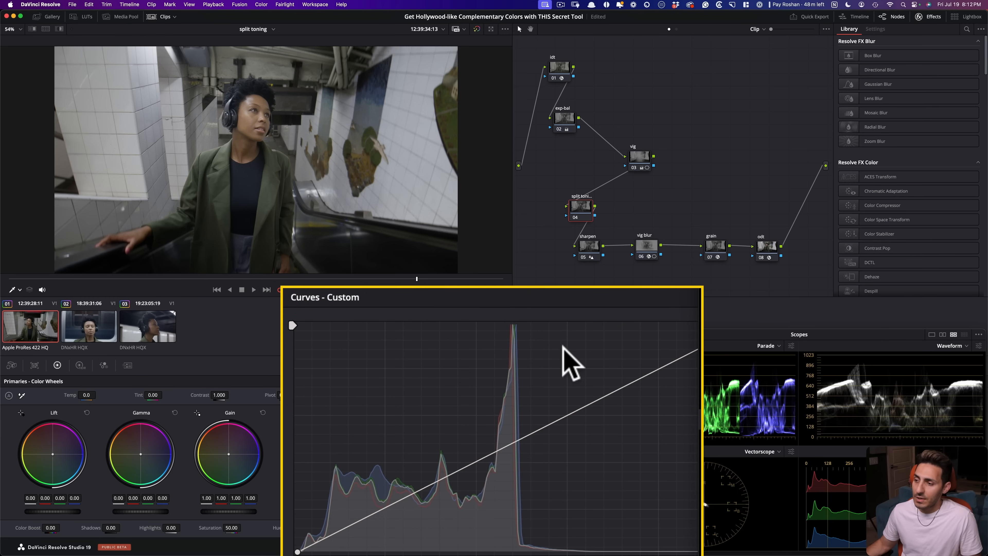
left_click(163, 17)
left_click_drag(702, 342, 700, 136)
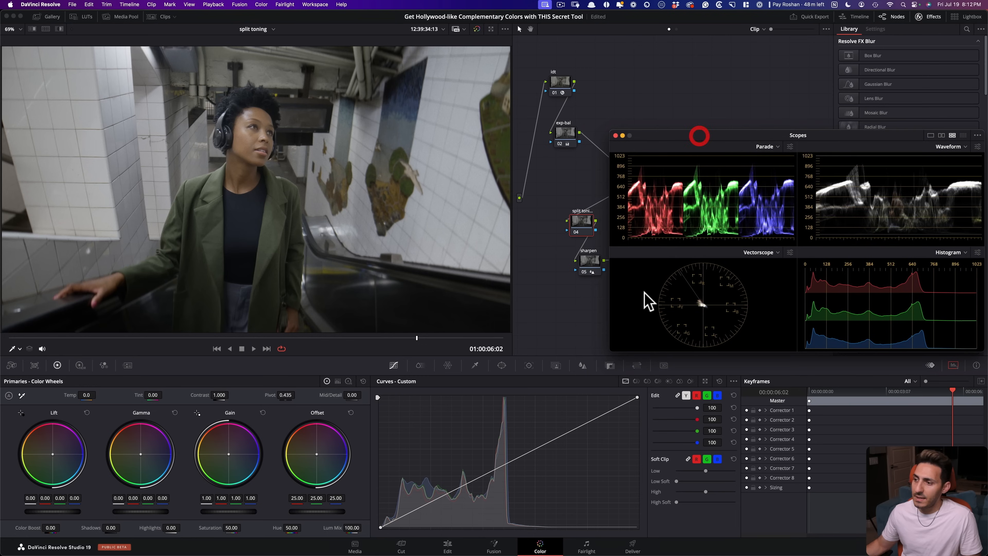
left_click(705, 381)
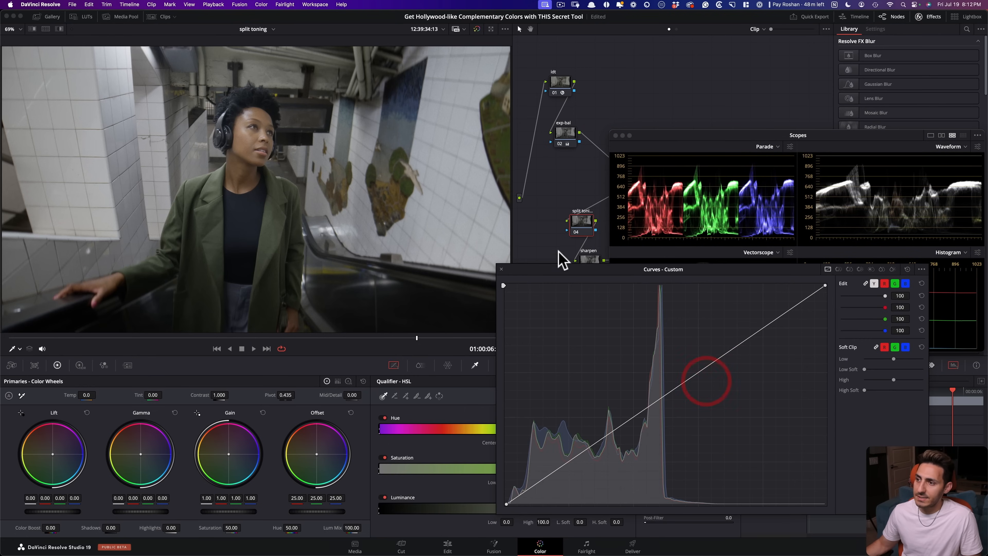
left_click_drag(551, 282, 478, 312)
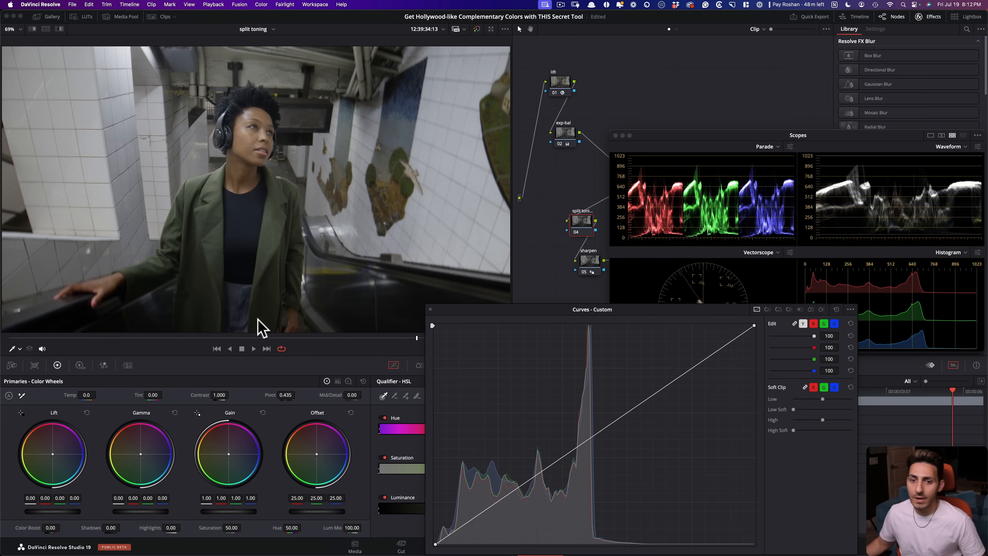
- Set the viewer's on-screen control to Qualifier
left_click(12, 348)
left_click(38, 372)
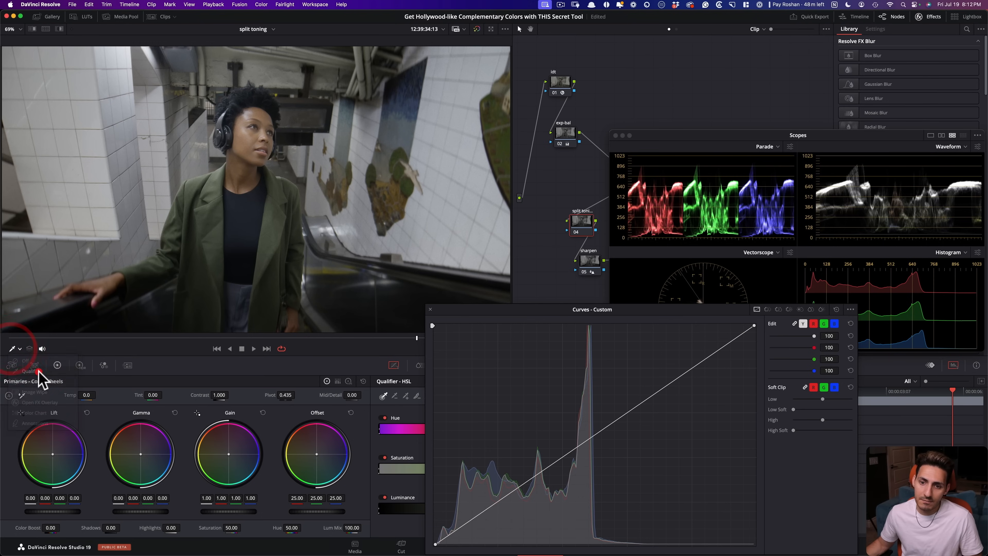
- Anchor the custom curves at the woman's skin tone by sampling her face, and unlink the channels to edit luma alone
left_click(245, 140)
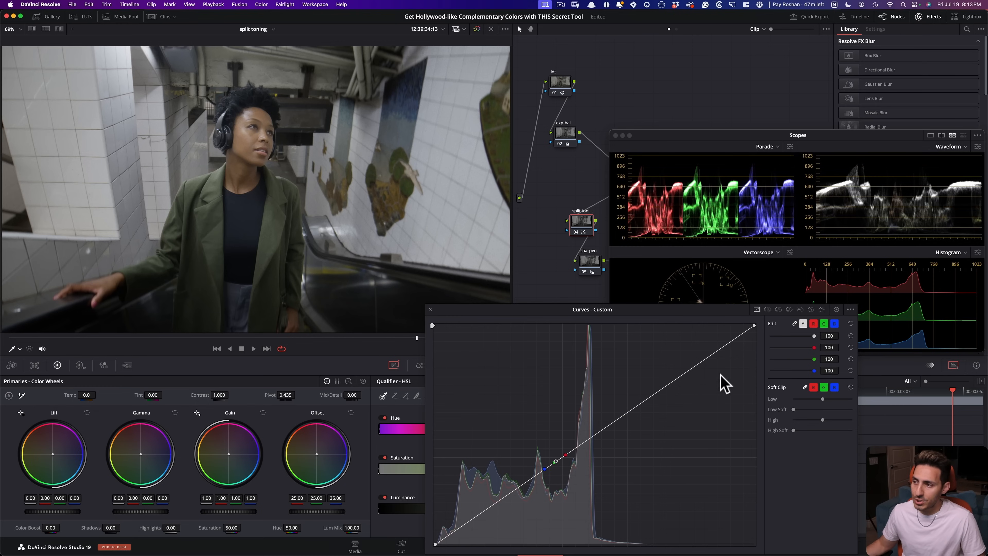
left_click(794, 323)
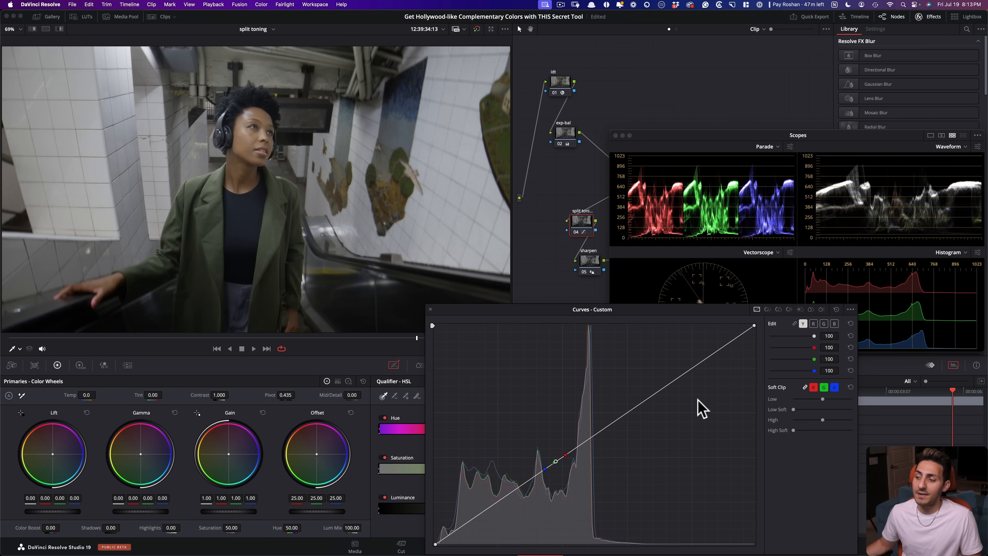
- Raise the luma curve's highlights well above the skin-tone anchor and compare the image with the split toning node off and on
left_click_drag(626, 411, 624, 376)
key("super+d")
key("super+d")
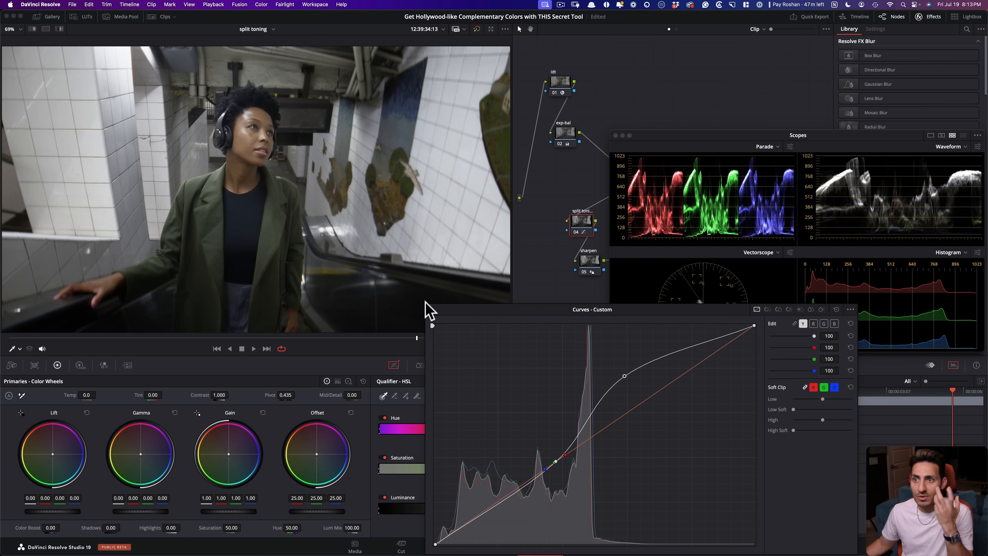
key("super+d")
key("super+d")
key("super+d")
key("super+d")
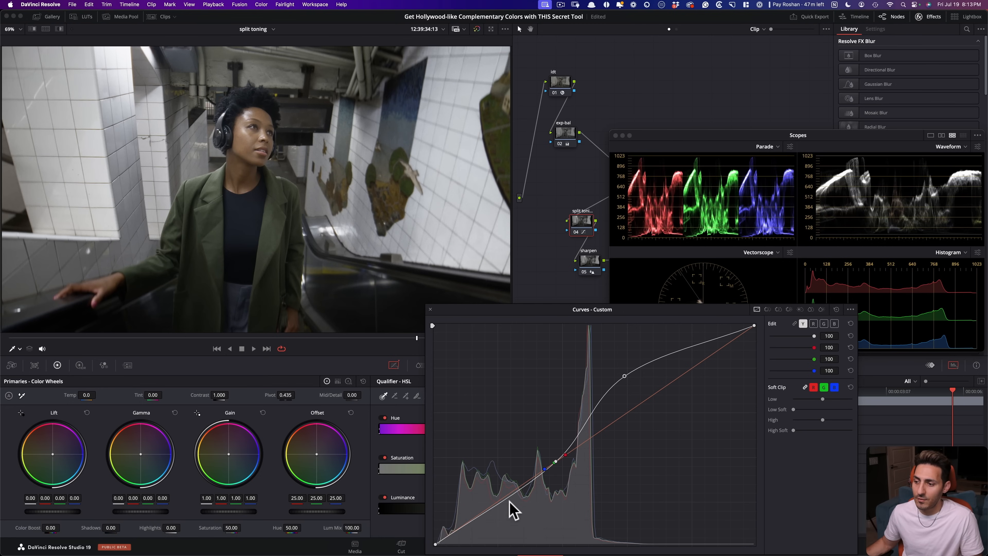
- Lower the luma curve slightly in the shadows and compare the added contrast with the split toning node off and on
mouse_move(460, 528)
left_mouse_down()
mouse_move(483, 529)
mouse_move(469, 526)
left_mouse_up()
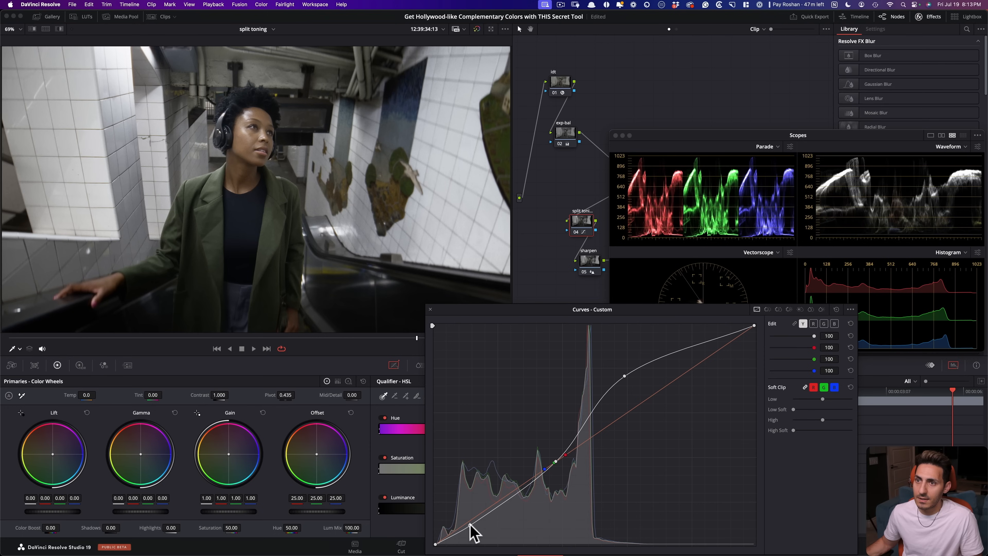
key("super+d")
key("super+d")
key("super+d")
key("super+d")
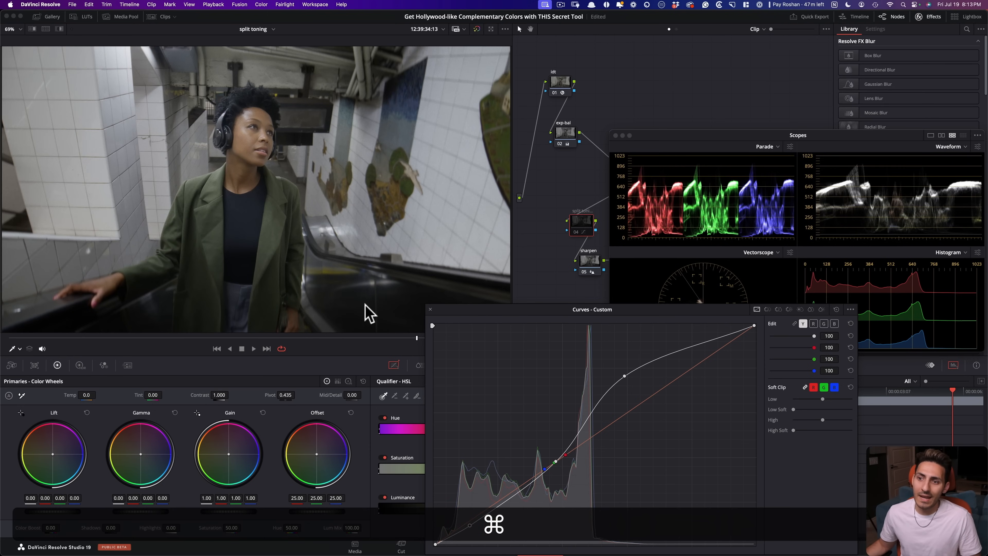
key("super+d")
key("super+d")
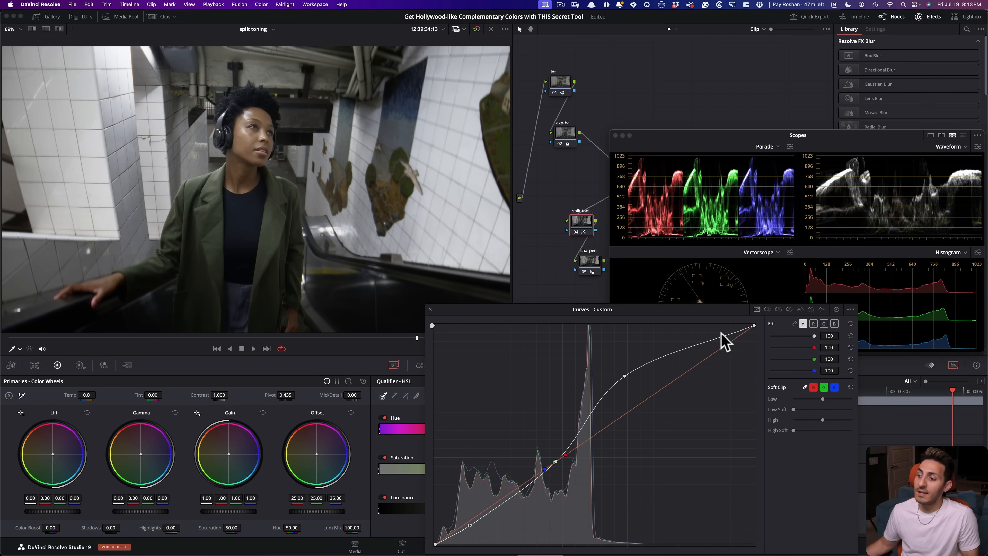
key("super+d")
key("super+d")
key("super+d")
key("super+d")
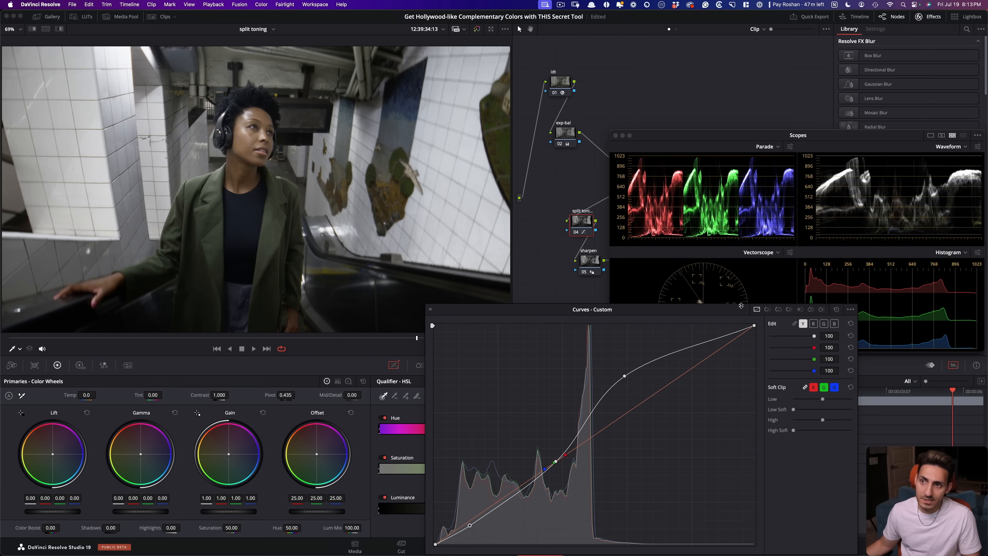
key("cmd+d")
key("super+d")
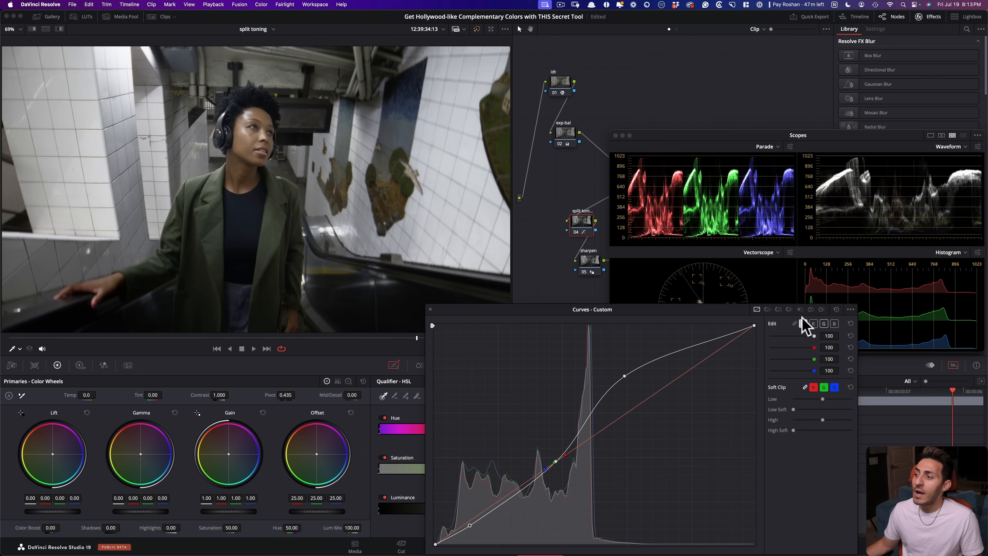
- Pull the red curve slightly down in the shadows and compare the image before and after
left_click(813, 324)
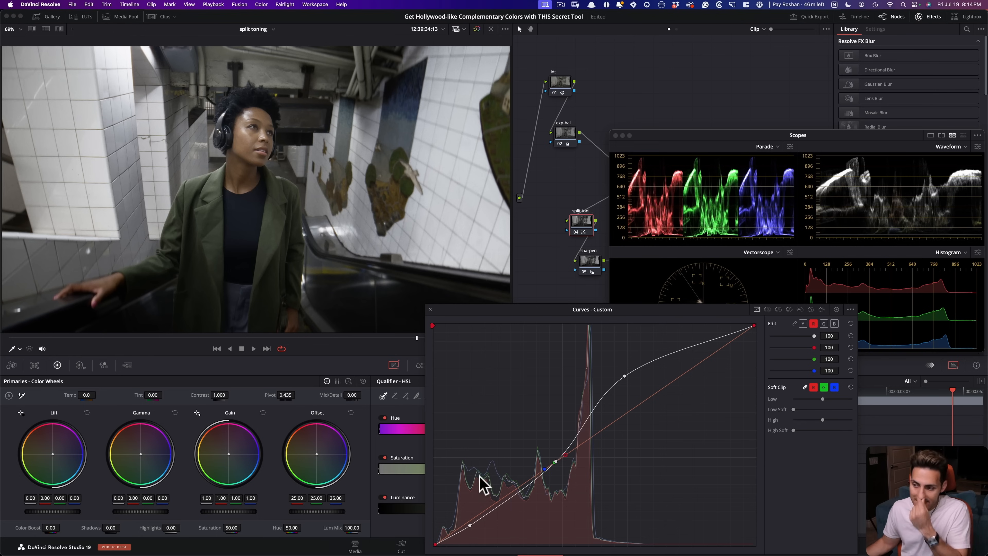
mouse_move(477, 514)
left_mouse_down()
mouse_move(470, 503)
mouse_move(484, 525)
mouse_move(481, 516)
left_mouse_up()
key("super+d")
key("super+d")
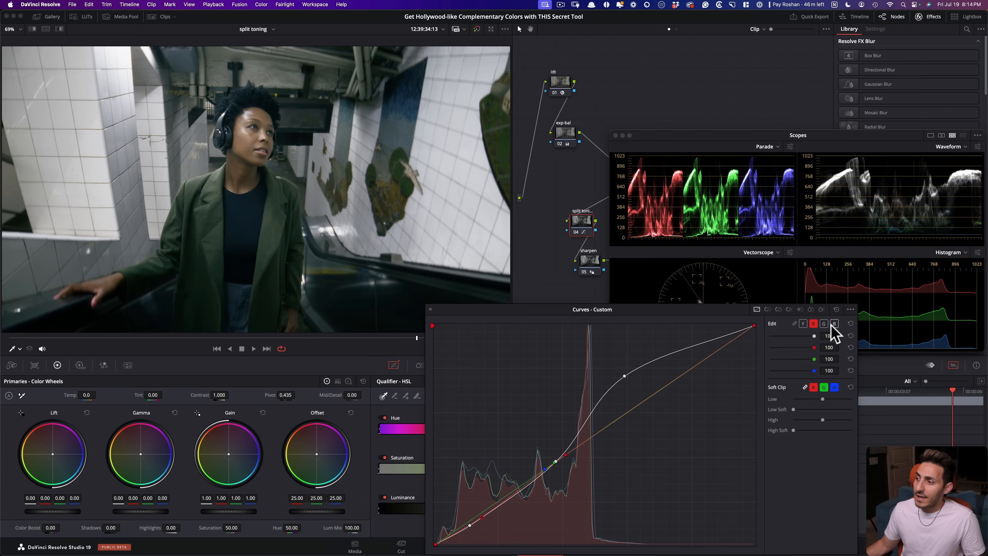
- Lift the blue curve slightly in the shadows and lower it in the highlights for a cool and warm split
left_click(833, 324)
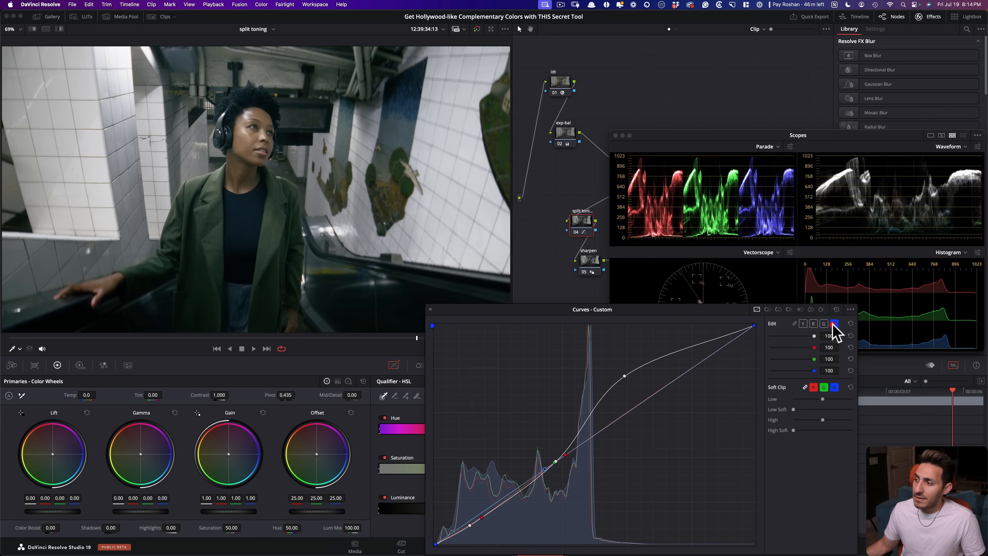
left_click(478, 513)
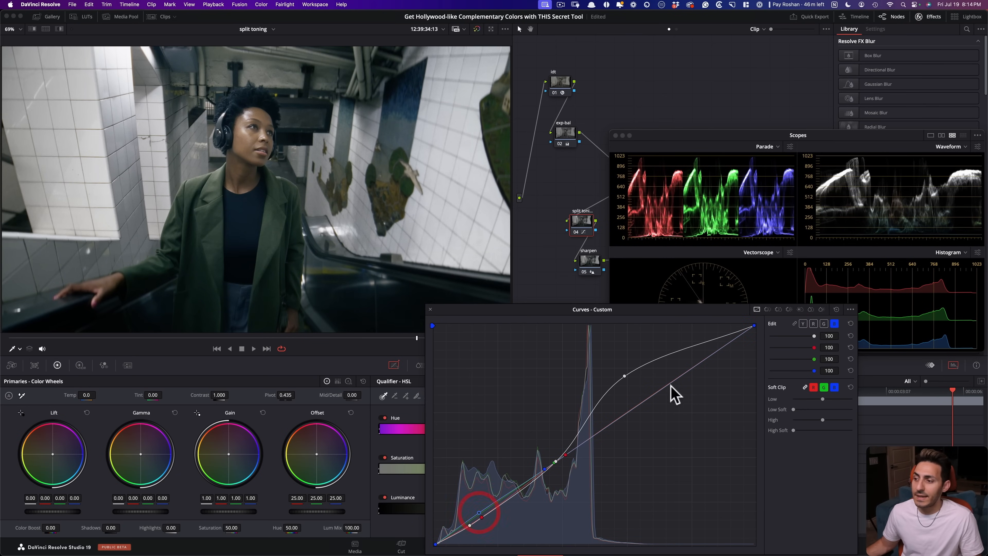
left_click_drag(616, 425, 629, 425)
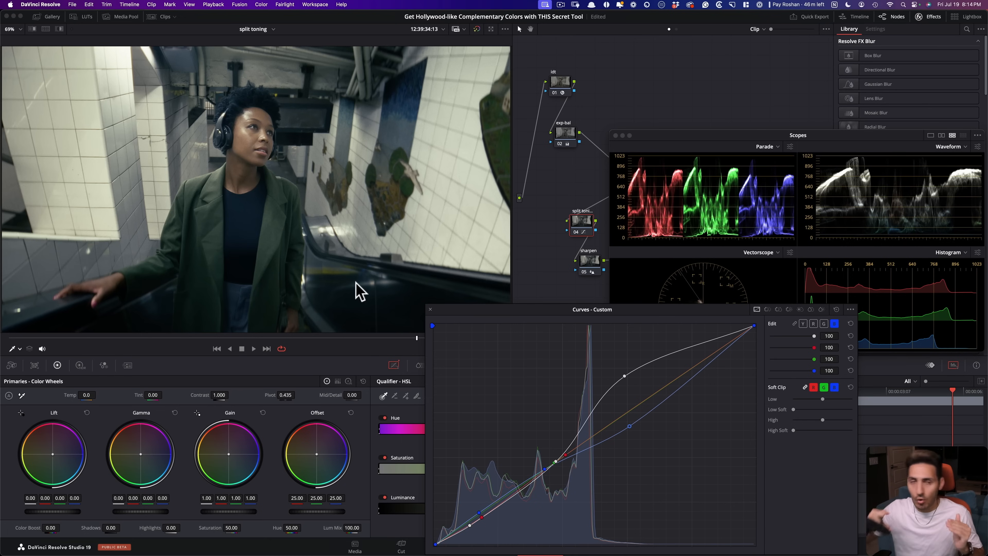
- Raise the green curve slightly in the highlights and compare the image with the split toning node off and on
left_click(813, 324)
left_click_drag(623, 417, 623, 405)
key("super+d")
key("super+d")
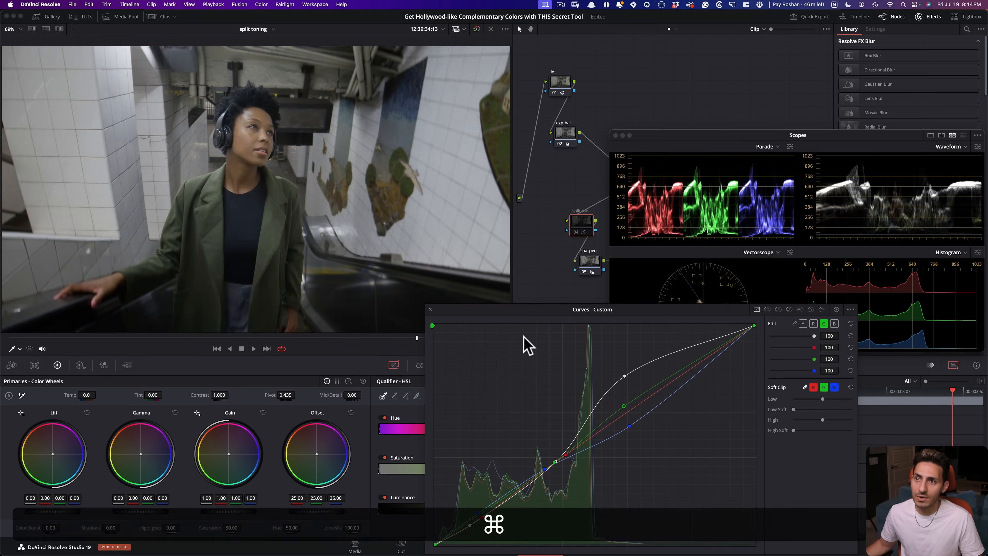
key("super+d")
key("super+d")
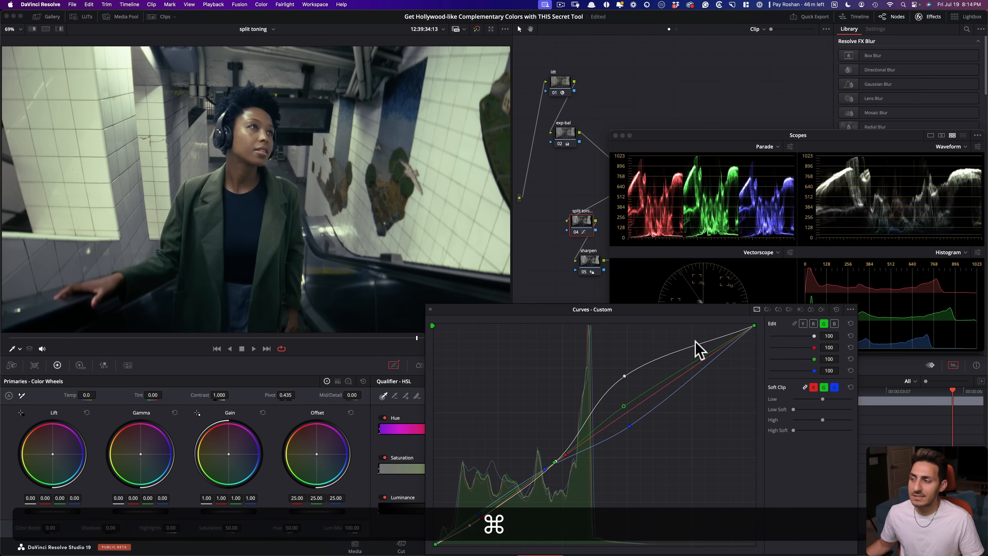
- Raise the red curve's highlights to just about the level of the green curve and compare the result before and after
left_click(814, 323)
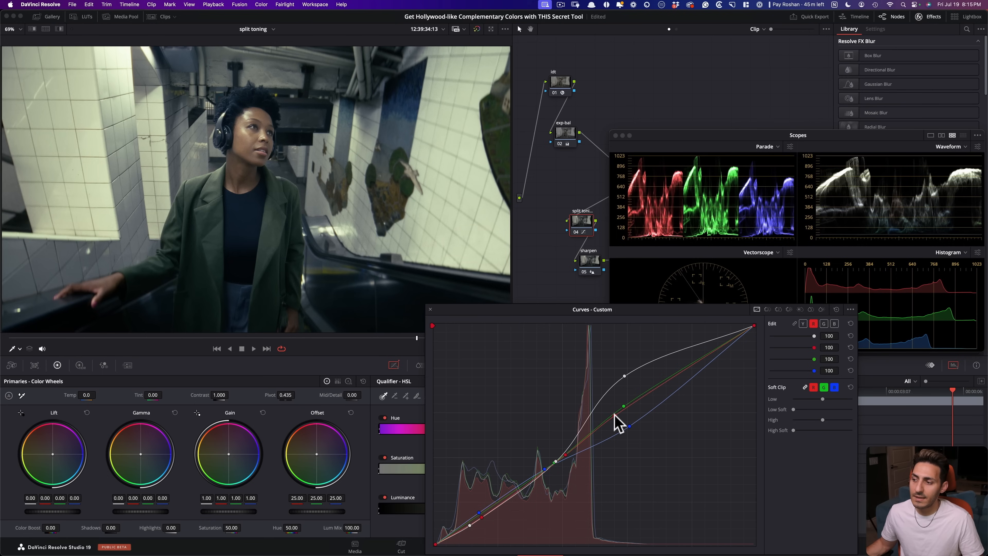
left_click(615, 415)
left_click_drag(616, 393, 623, 406)
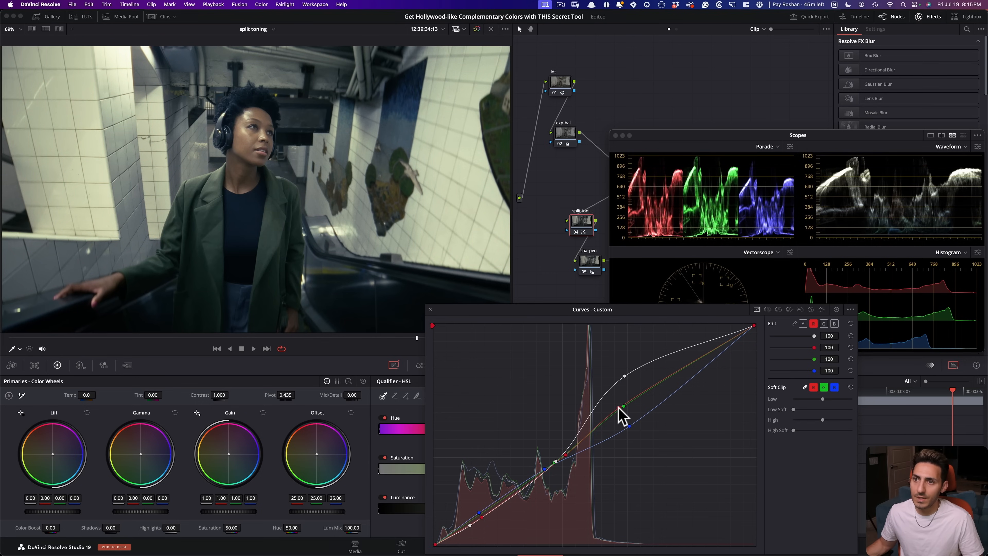
key("super+d")
key("super+d")
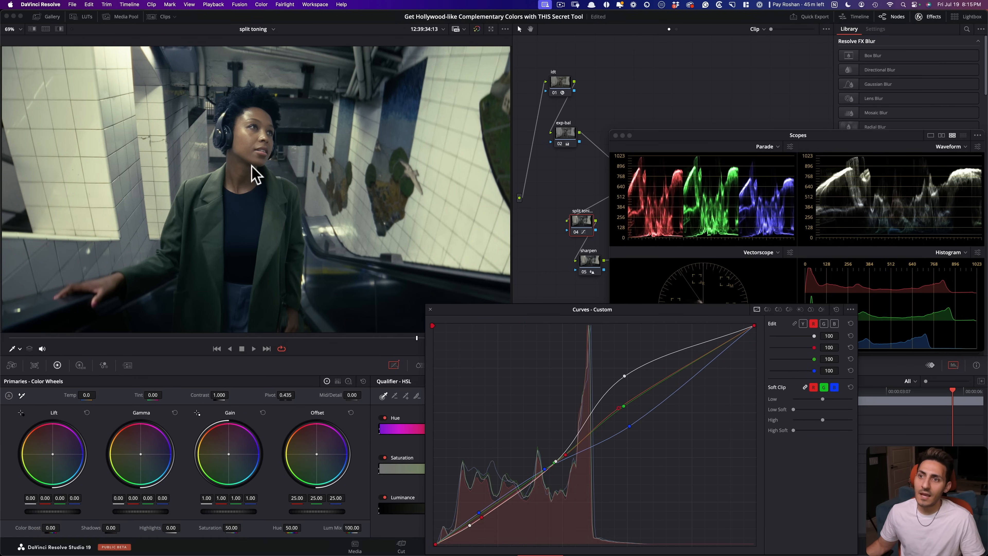
key("super+d")
key("super+d")
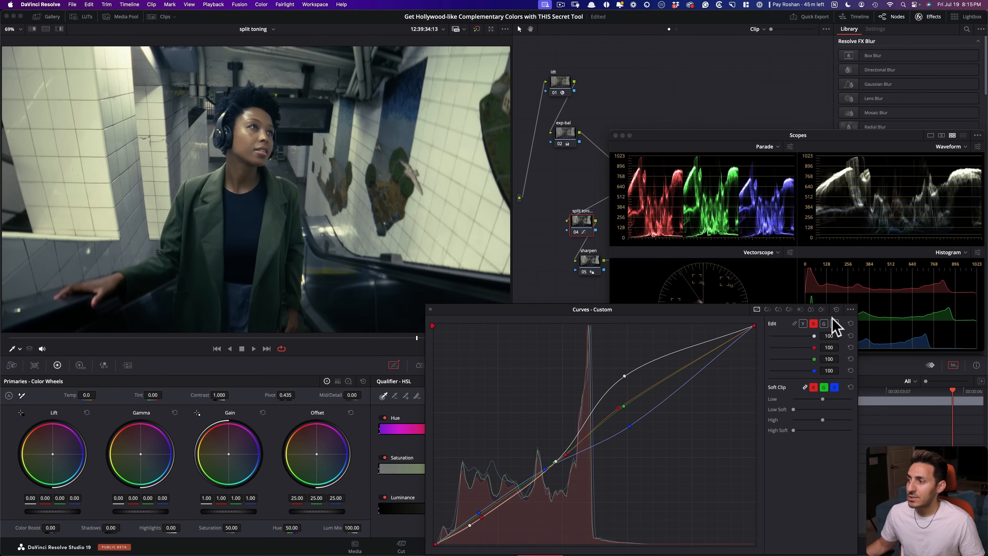
- Move the red curve's shadow point further down toward the blacks and check the change
left_click(482, 515)
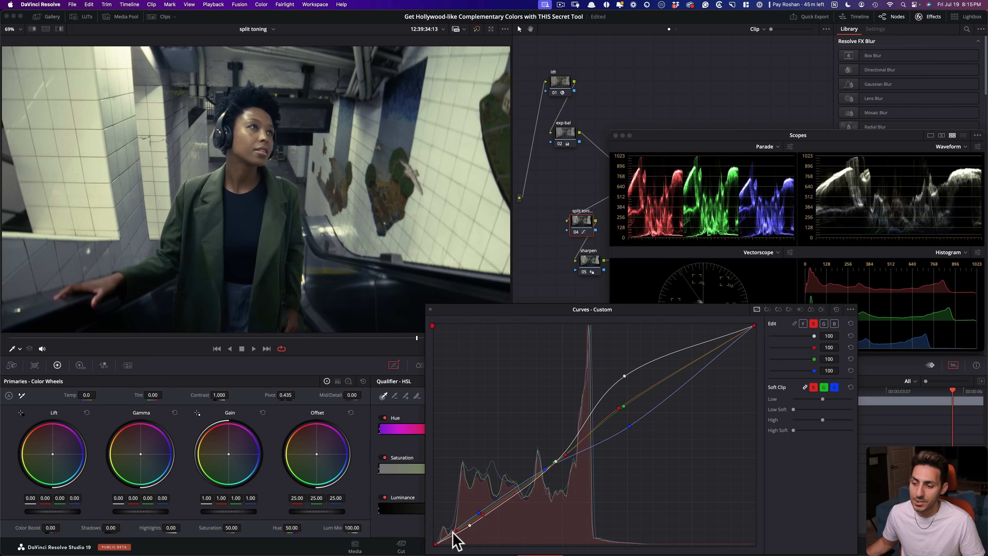
key("super+d")
key("super+d")
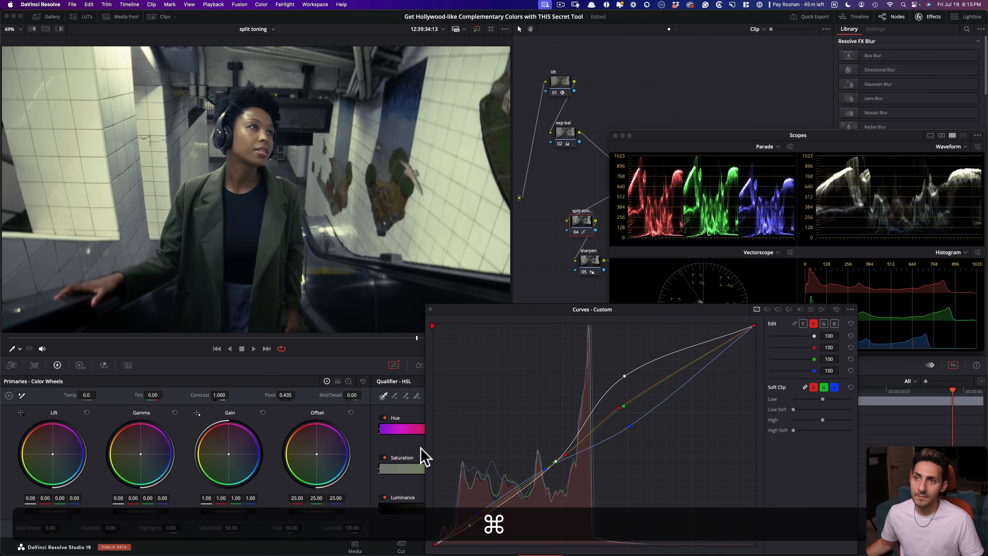
- Toggle the split toning node repeatedly to examine its effect on the shadows, highlights and the woman's skin
key("super+d")
key("super+d")
key("super+d")
key("super+d")
key("super+d")
key("super+d")
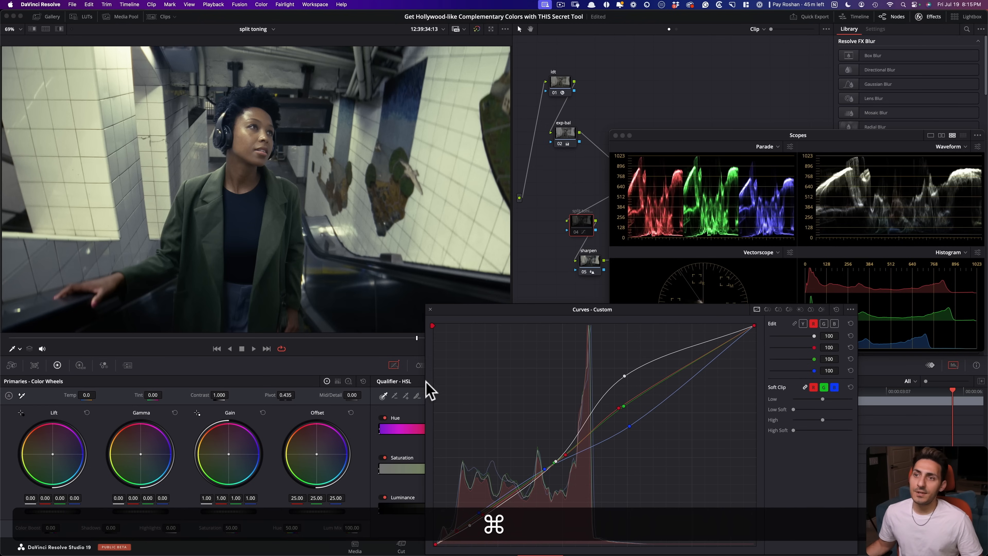
key("super+d")
key("super+d")
key("super+d")
key("super+d")
key("super+d")
key("super+d")
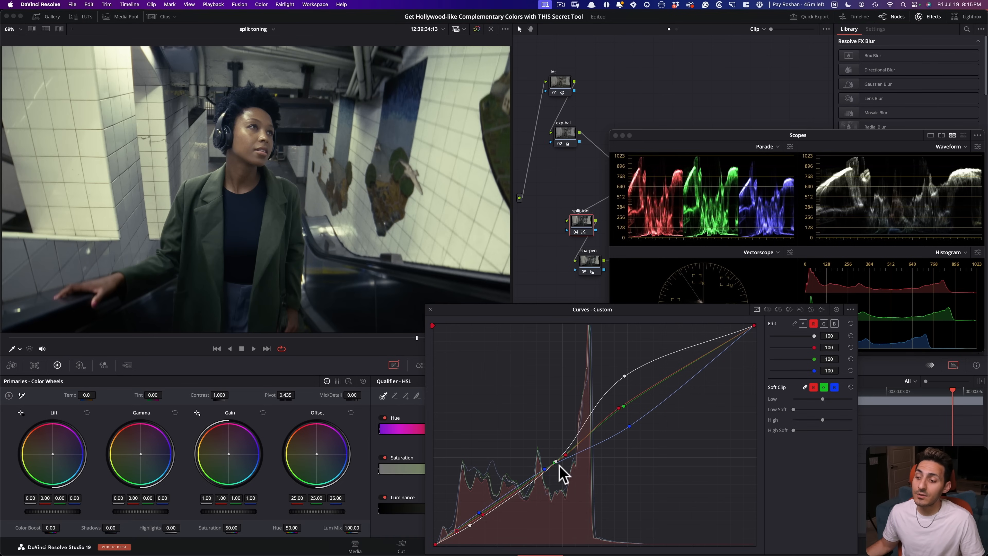
key("super+d")
key("super+d")
key("super+d")
key("super+d")
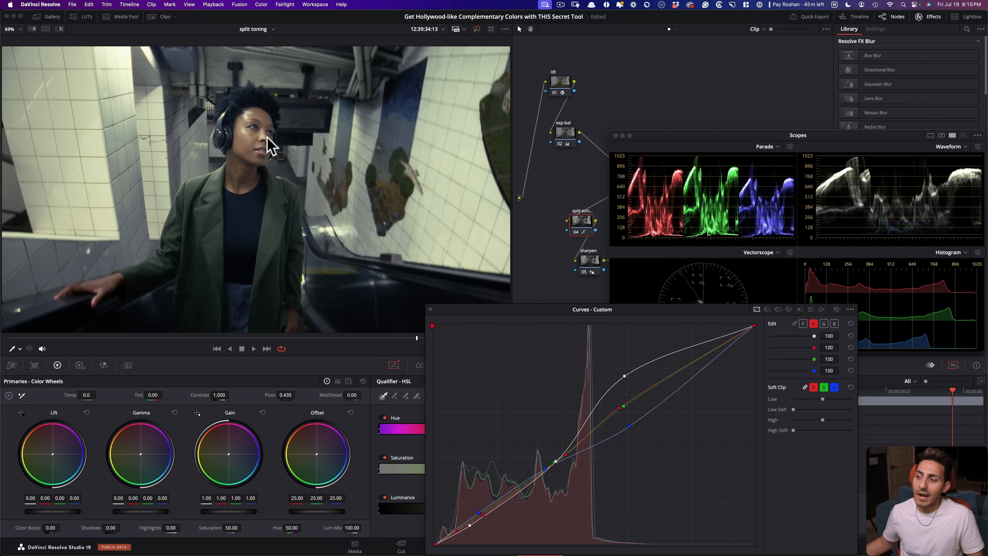
key("super+d")
key("super+d")
key("super+d")
key("super+d")
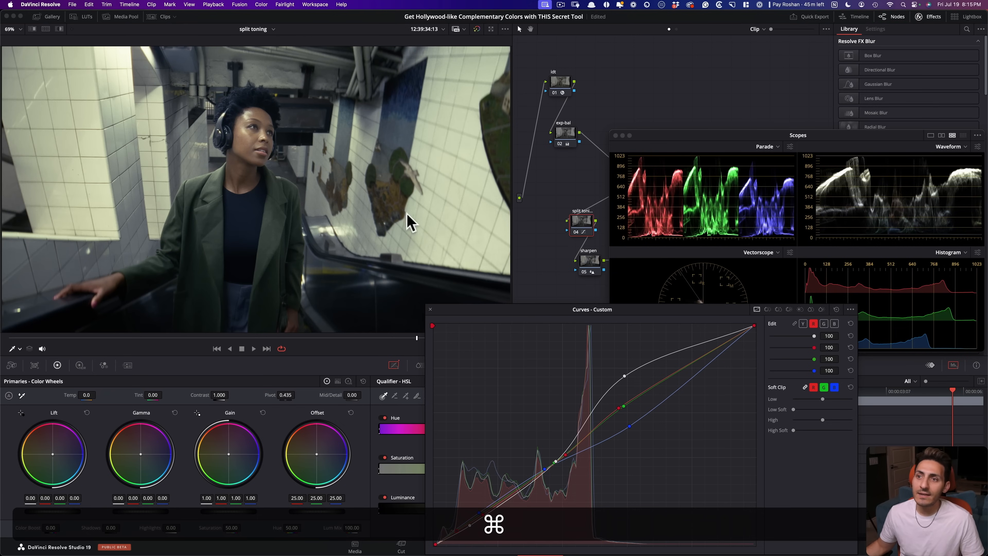
- Close the floating curves window and move the Scopes window off the node tree, comparing the split toning off and on
left_click(430, 309)
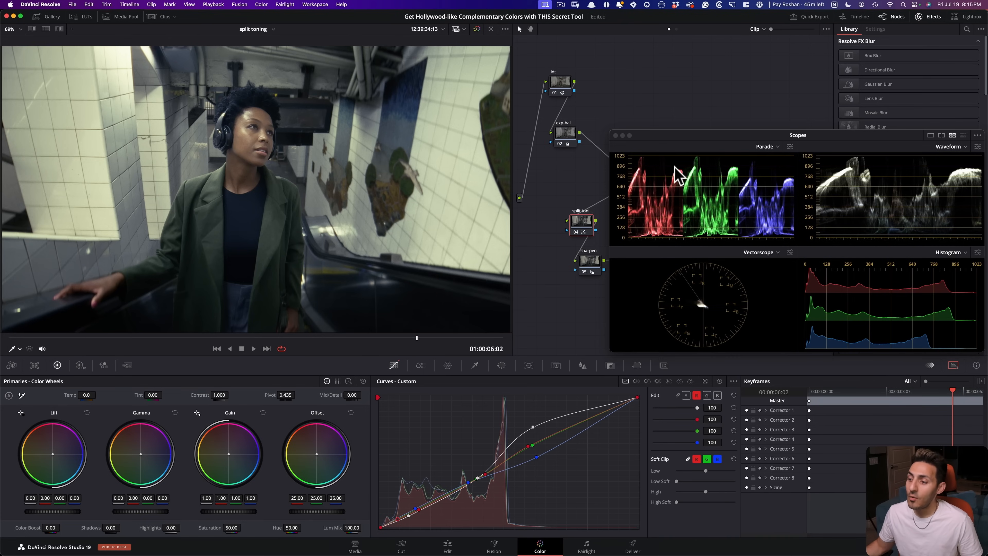
left_click_drag(694, 140, 702, 339)
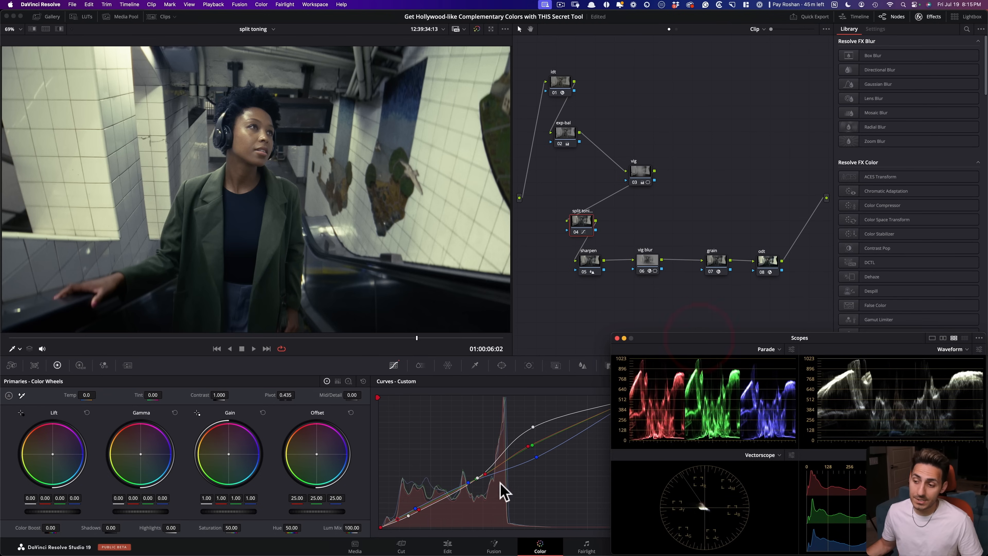
key("super+d")
key("super+d")
key("super+d")
key("super+d")
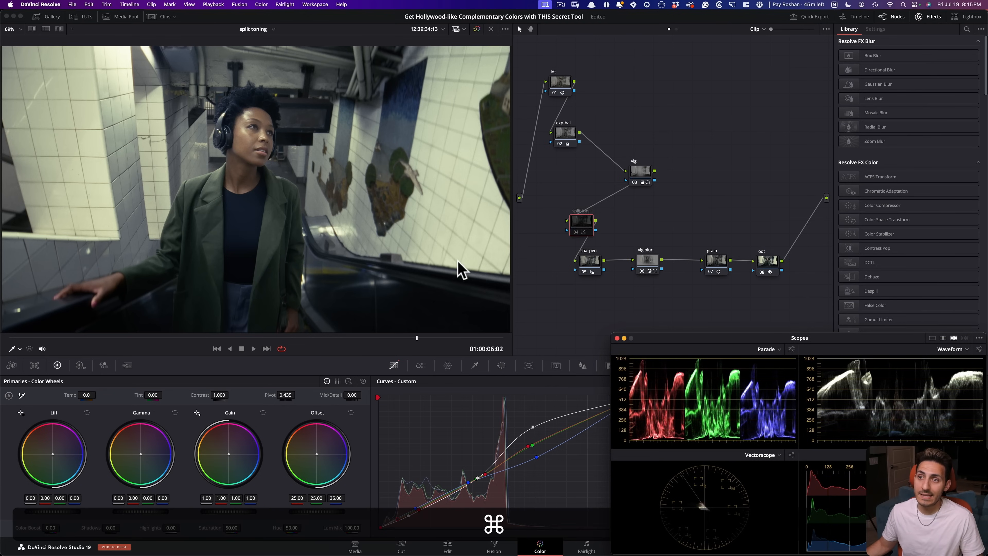
- Make room beside the vig node, add a serial node after exp-bal and label it "qualifier"
left_click_drag(640, 171, 677, 165)
left_click(564, 127)
key("alt+s")
left_click(574, 173)
key("Tab")
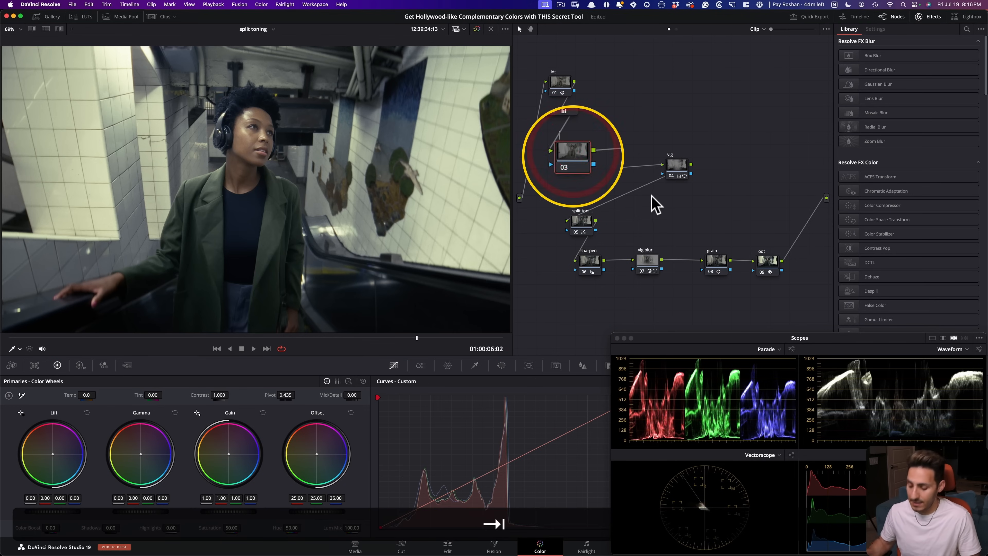
type("qualifier")
key("Return")
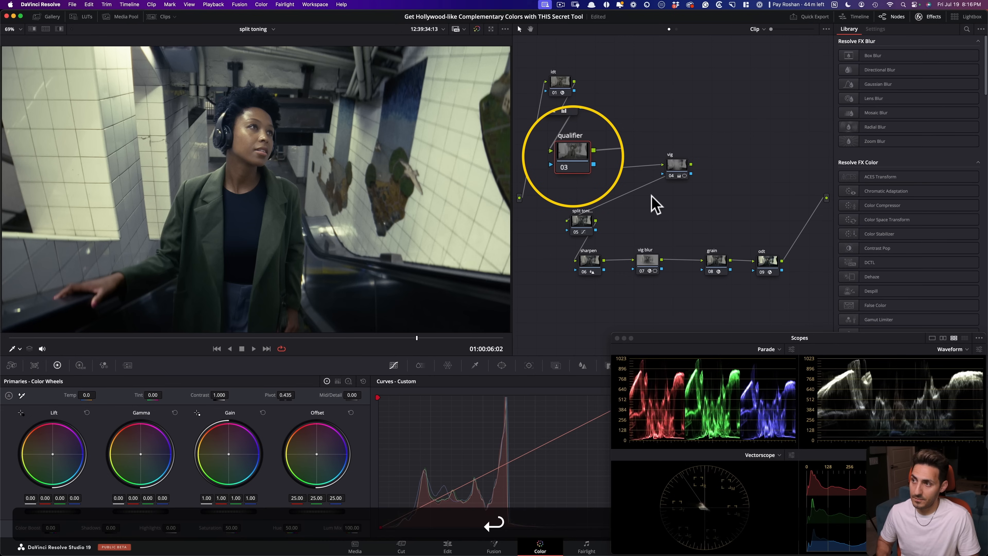
- Key the woman's skin by sampling her face with the HSL Qualifier, and highlight the selection in the viewer
left_click(475, 365)
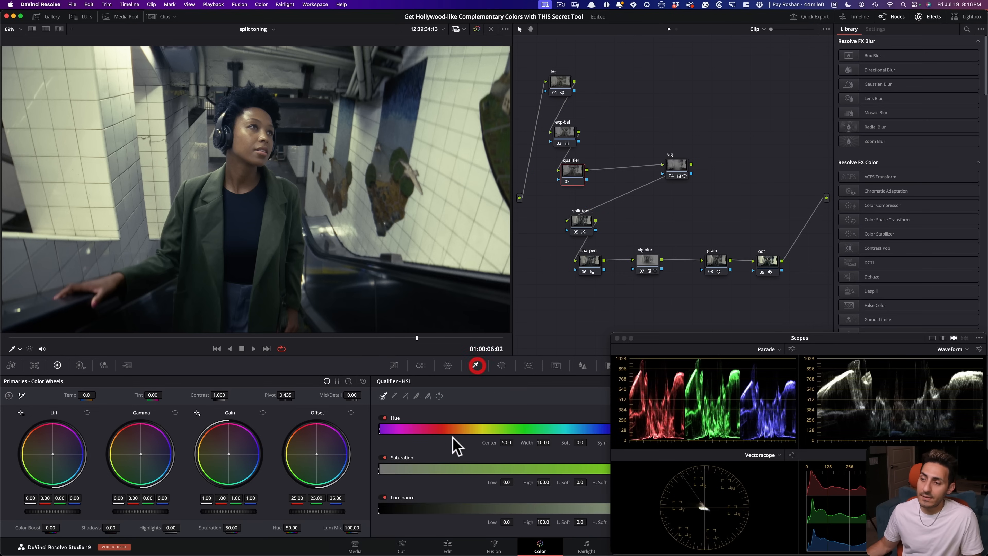
left_click_drag(664, 342, 676, 136)
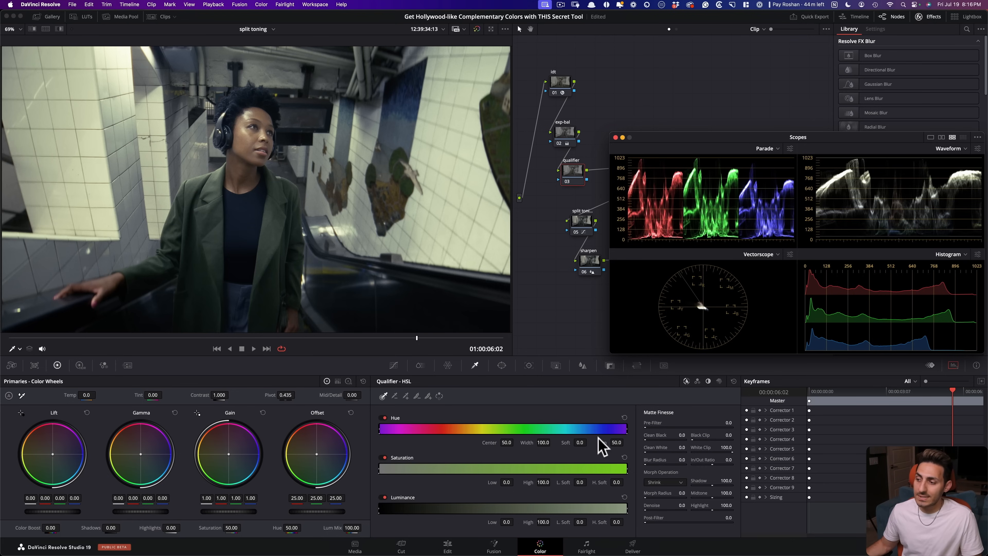
left_click(19, 348)
left_click(38, 375)
left_click(243, 142)
key("shift+h")
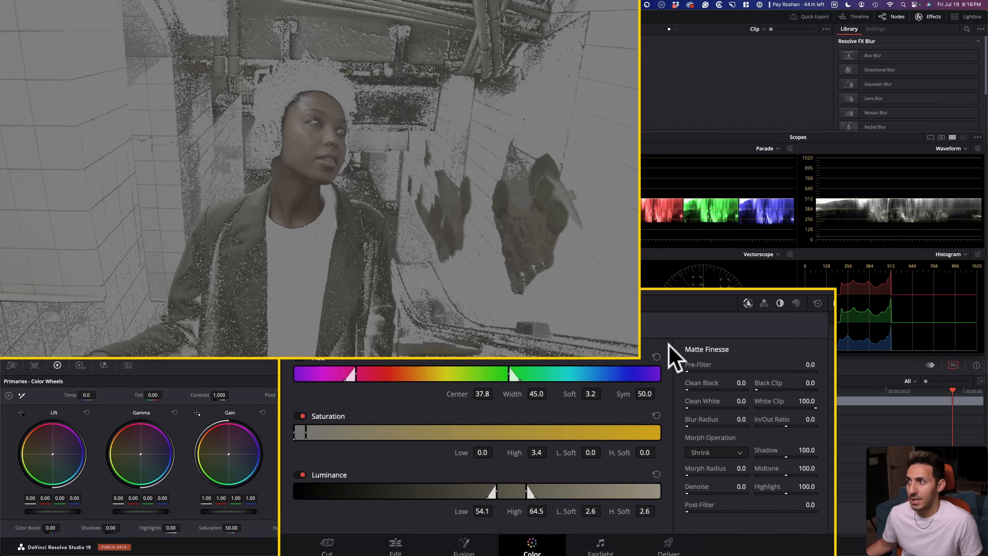
- Tighten the skin key to hue center 36.2, width 16.0, soft 12.5, saturation low 0.1, low soft 1.3, and luminance low 53.8
mouse_move(560, 390)
left_mouse_down()
mouse_move(525, 394)
mouse_move(550, 394)
left_mouse_up()
left_click_drag(479, 397, 496, 393)
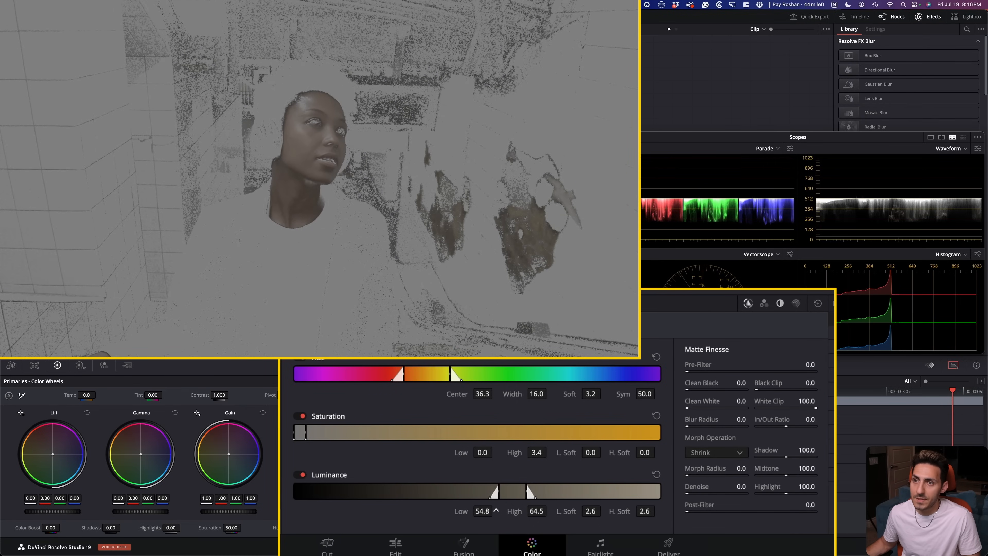
left_click_drag(496, 511, 496, 511)
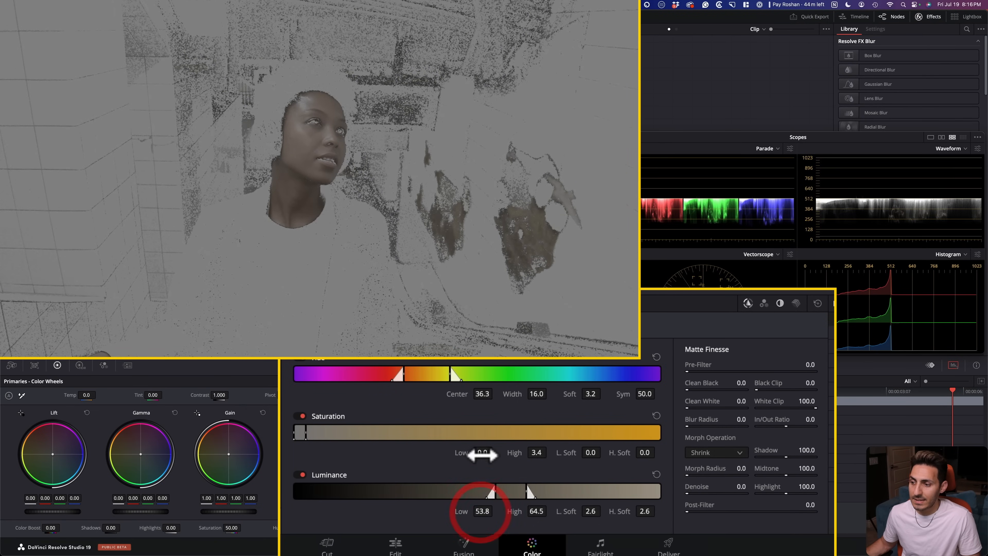
left_click_drag(482, 453, 503, 452)
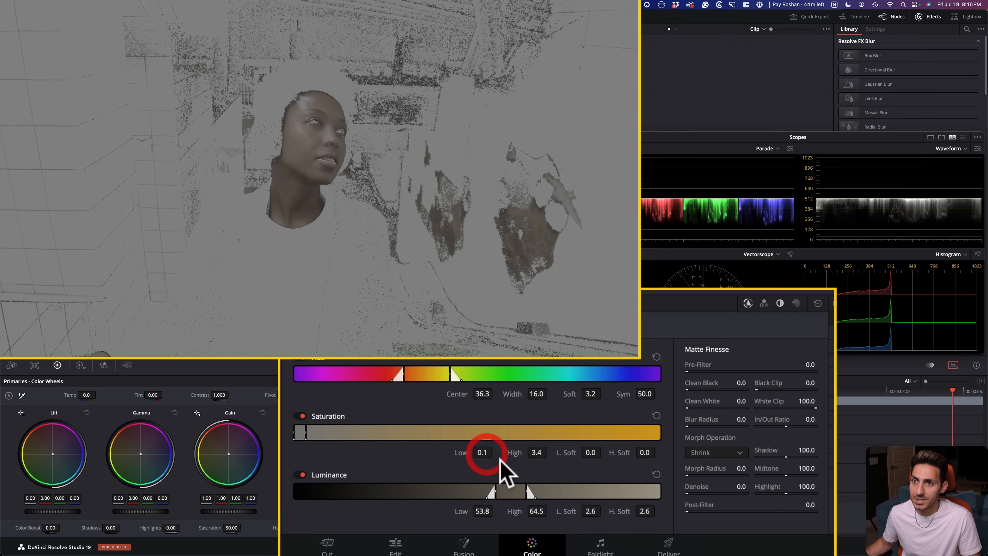
left_click_drag(587, 393, 604, 393)
left_click_drag(479, 393, 502, 394)
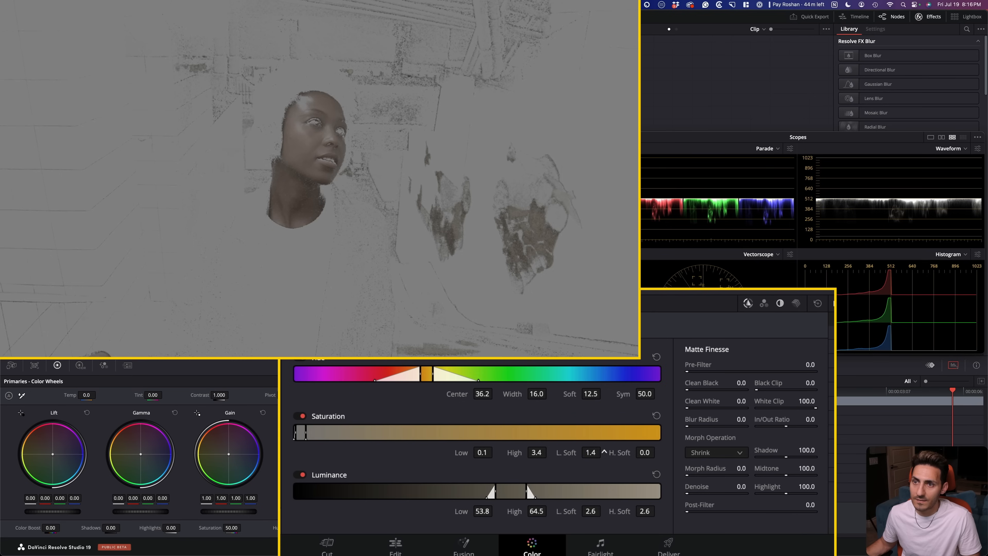
mouse_move(591, 452)
left_mouse_down()
mouse_move(613, 422)
mouse_move(577, 456)
left_mouse_up()
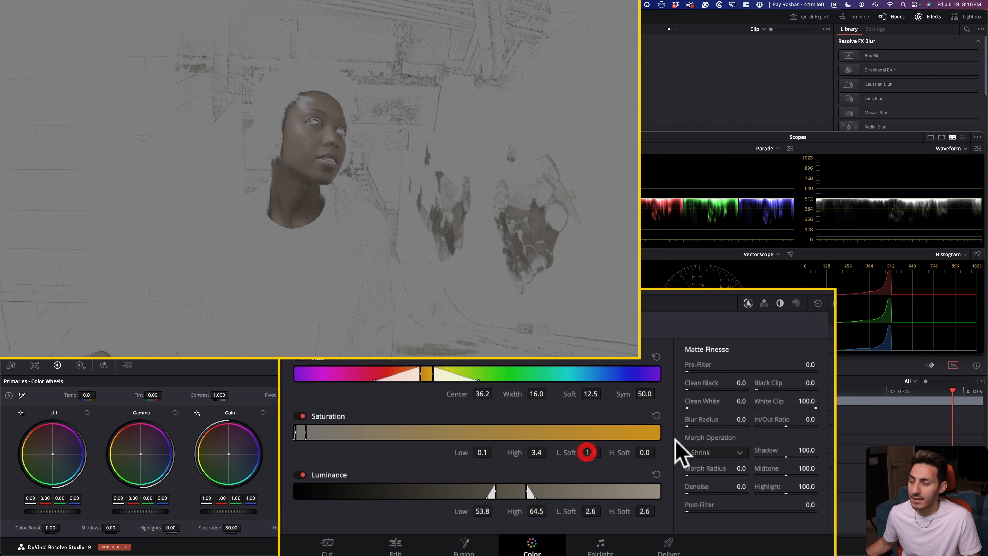
- Smooth the skin matte with Denoise at 31.2 and Blur Radius at 8.5, leaving Morph Radius at 0.0
left_click_drag(740, 468, 812, 464)
double_click(703, 470)
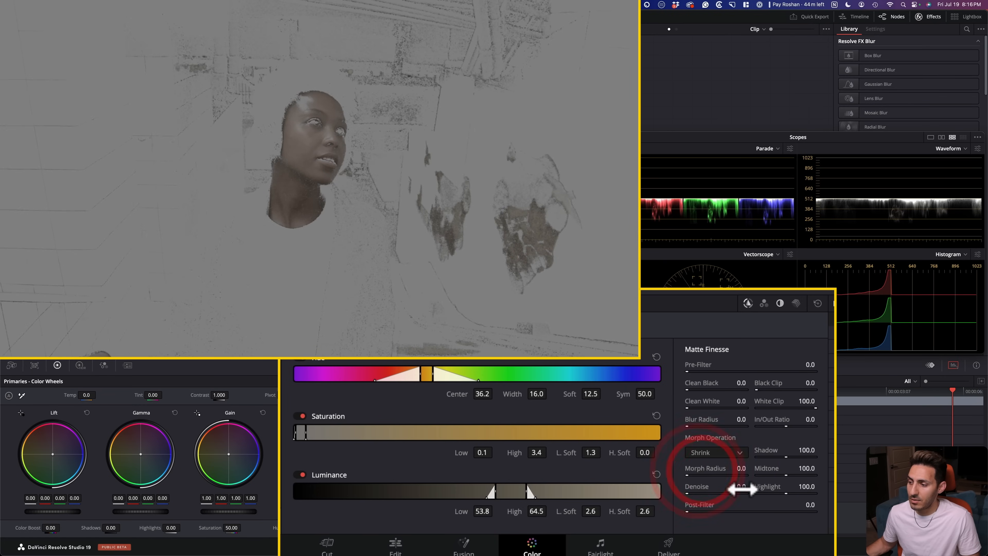
left_click_drag(742, 489, 759, 489)
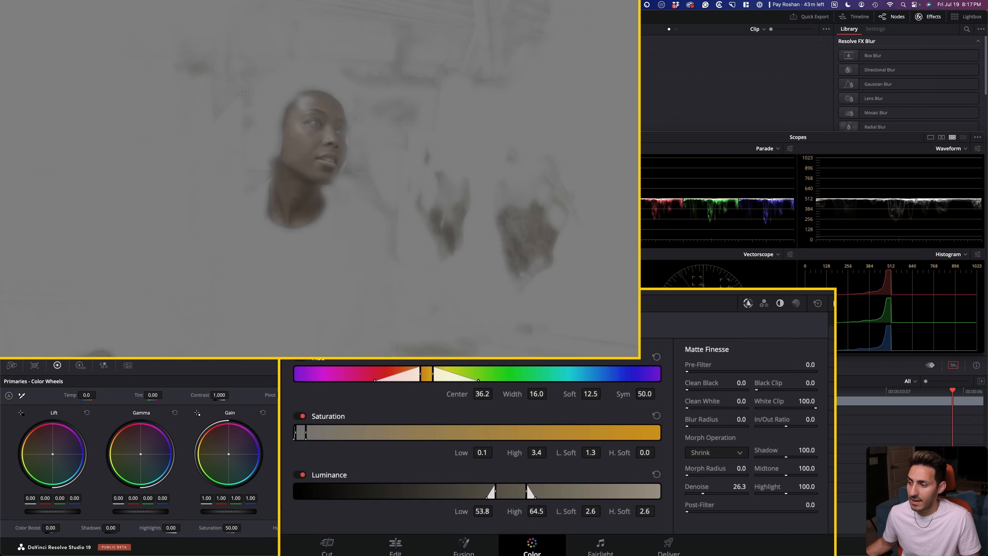
left_click_drag(757, 489, 760, 489)
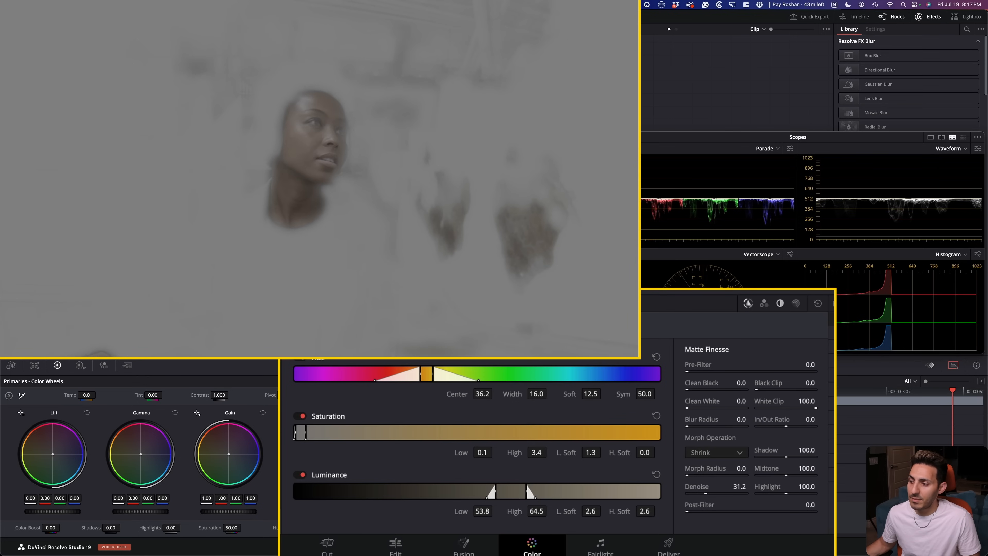
left_click_drag(789, 418, 835, 418)
key("super+z")
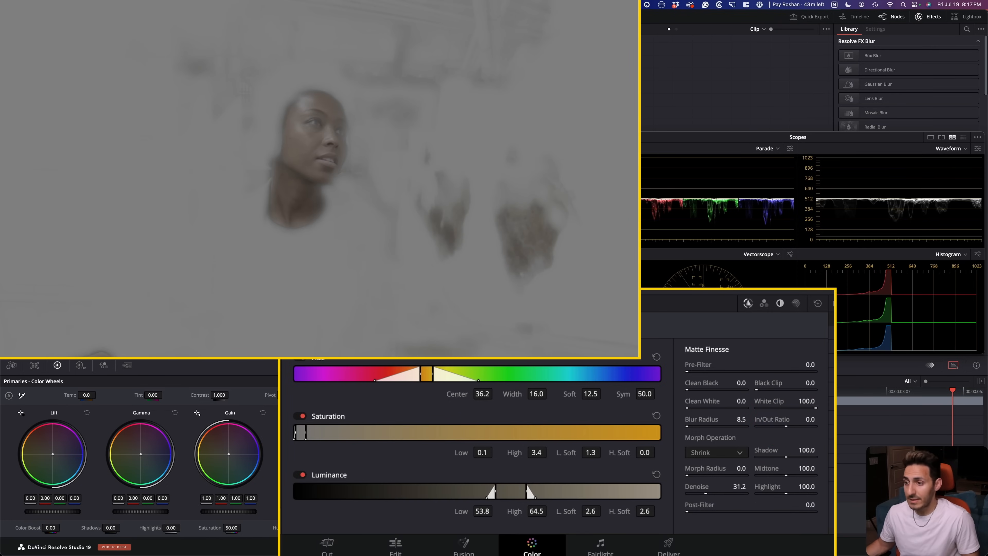
- Turn off the selection highlight and warm the keyed skin by shifting Gamma to red 0.01 and blue -0.01
key("shift+h")
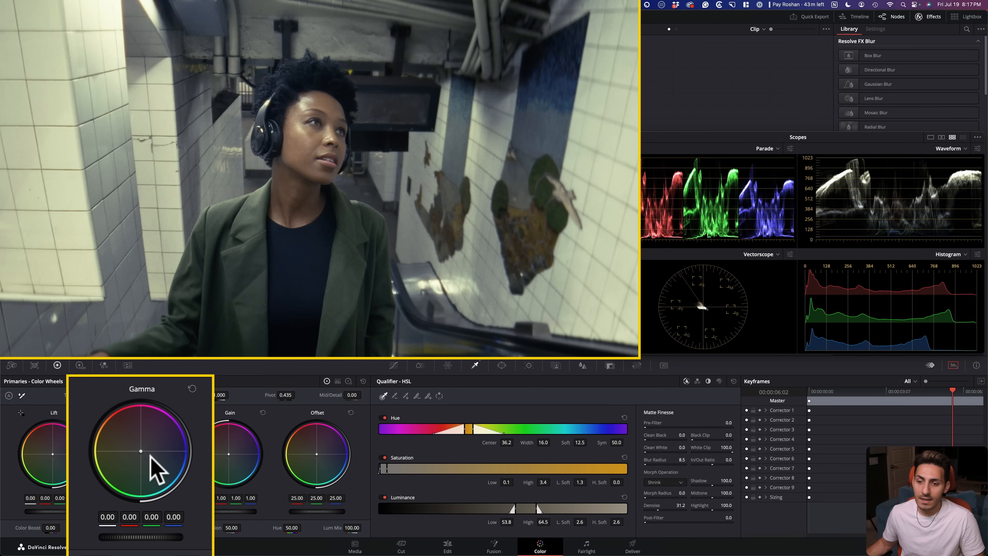
left_click_drag(133, 450, 130, 450)
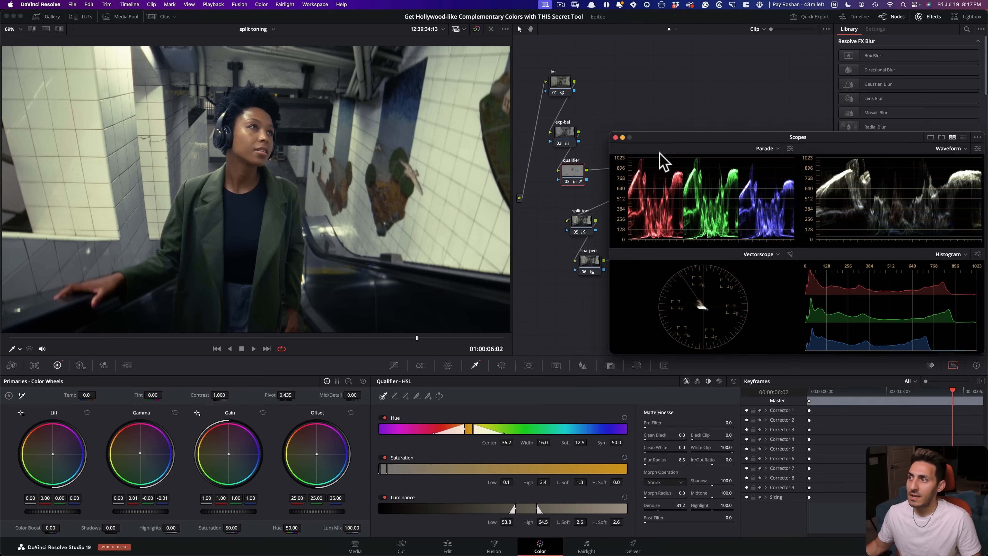
- Move the Scopes window off the node tree, add an outside node to the qualifier and check its highlighted selection
left_click_drag(663, 137, 653, 265)
right_click(569, 169)
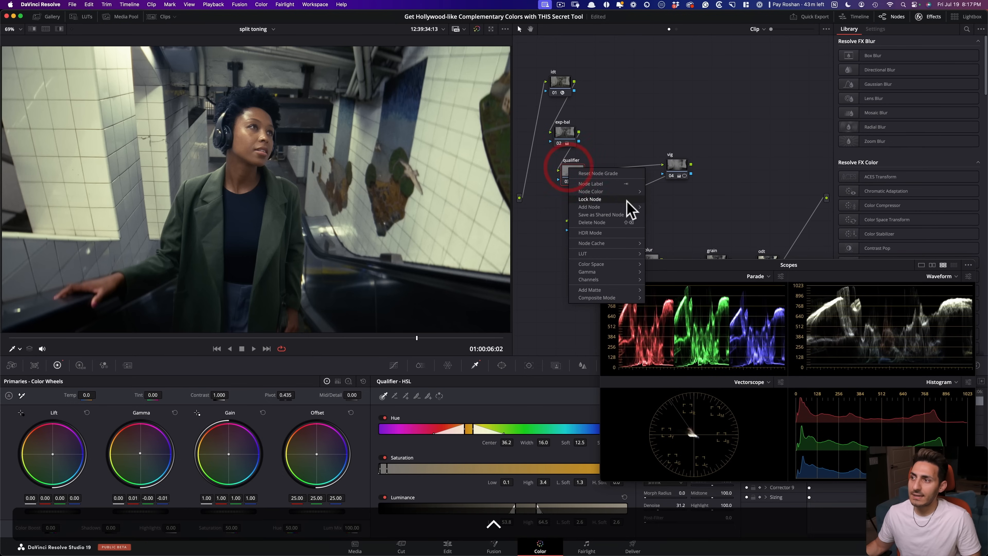
mouse_move(633, 213)
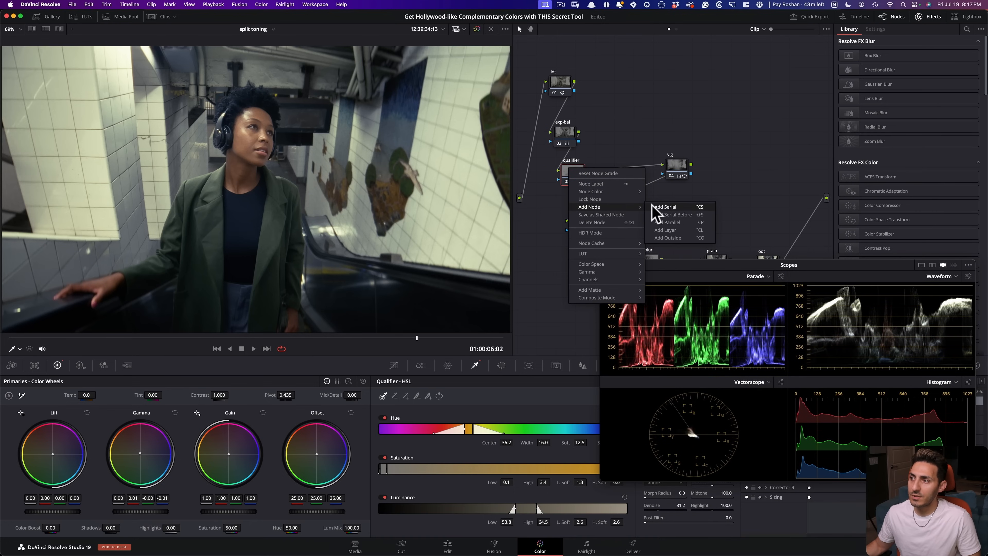
left_click(683, 240)
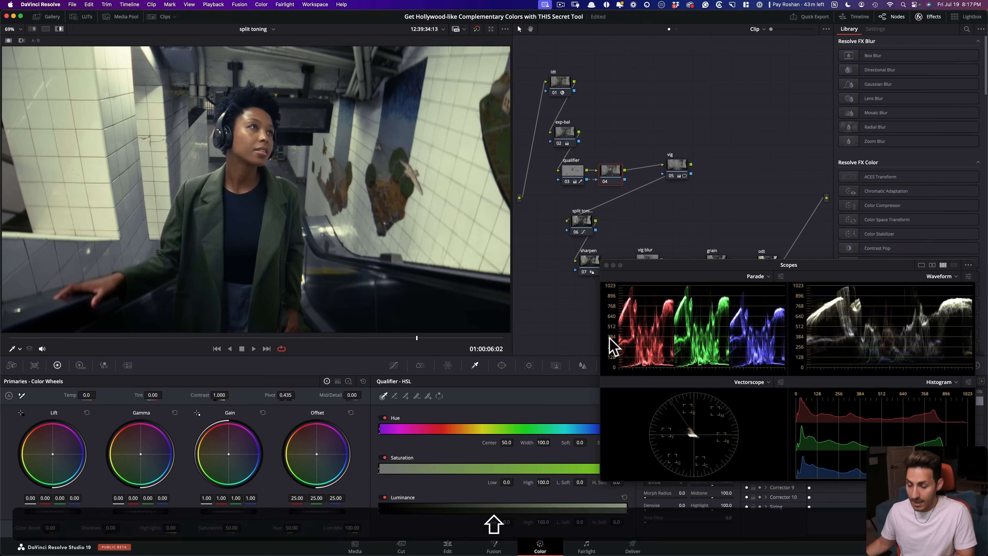
key("shift+h")
key("shift+h")
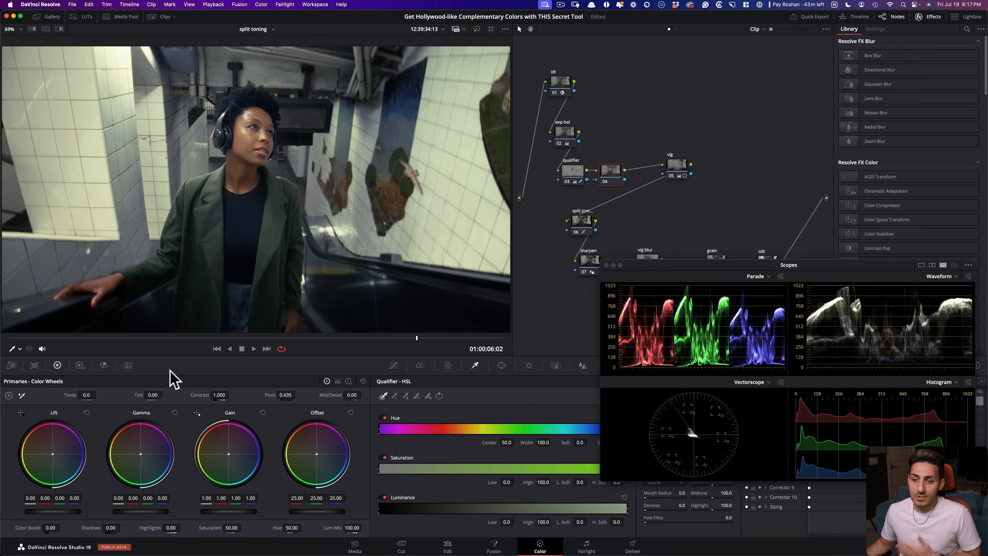
- Try to tint everything outside the skin toward teal with the HDR Global wheel, and reset that wheel
left_click(80, 365)
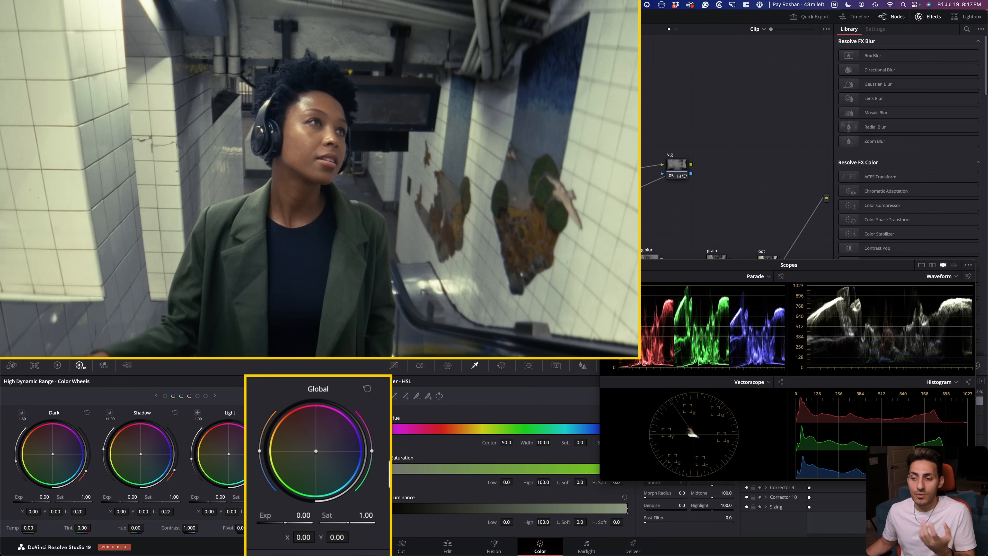
left_click_drag(316, 452, 315, 452)
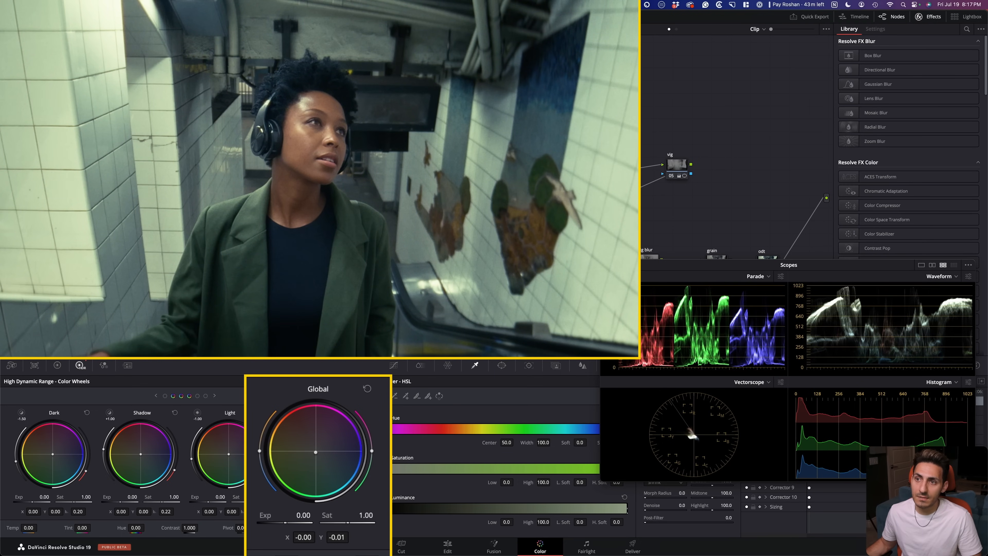
key("super")
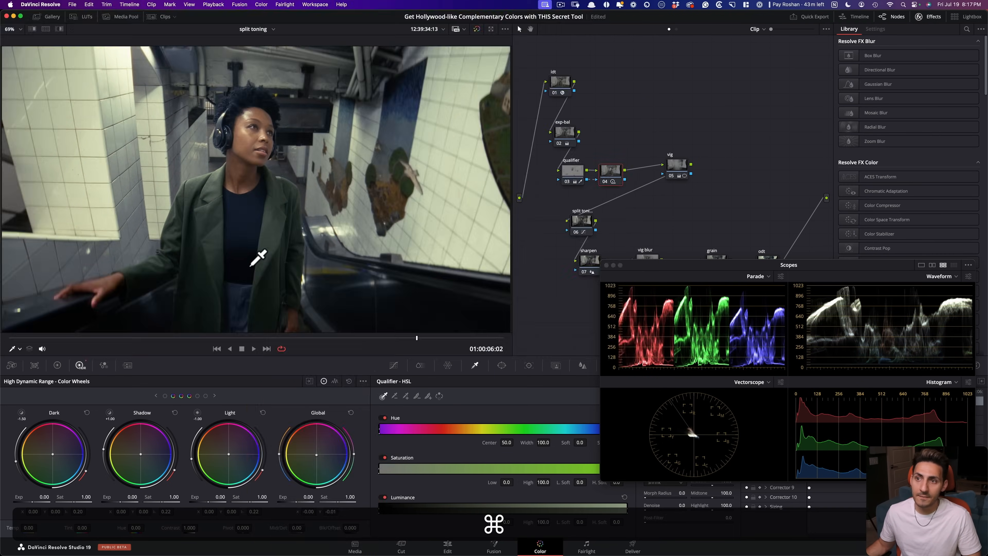
left_click(351, 412)
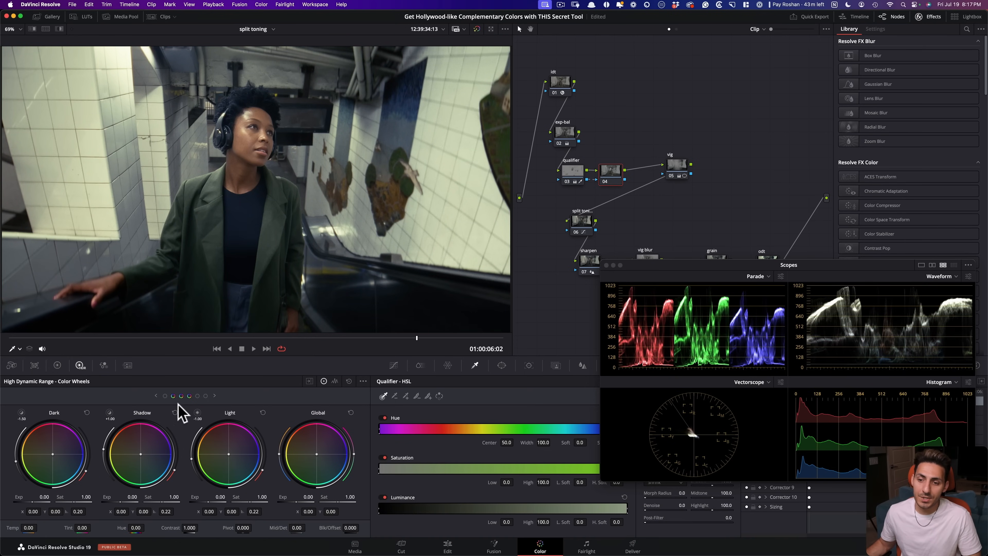
- Shift the outside node's Lift toward teal with red at -0.01, comparing the node off and on
left_click(59, 367)
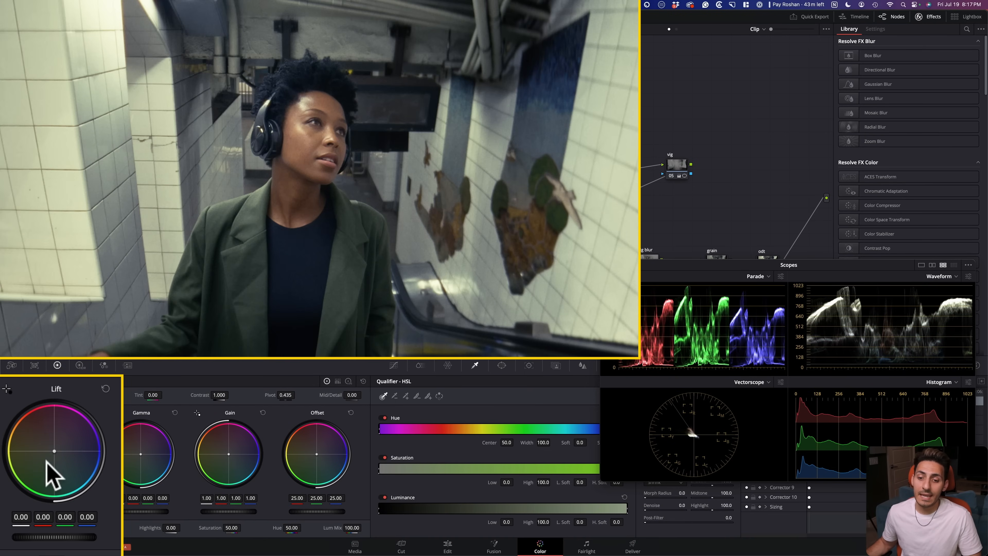
left_click_drag(50, 454, 49, 456)
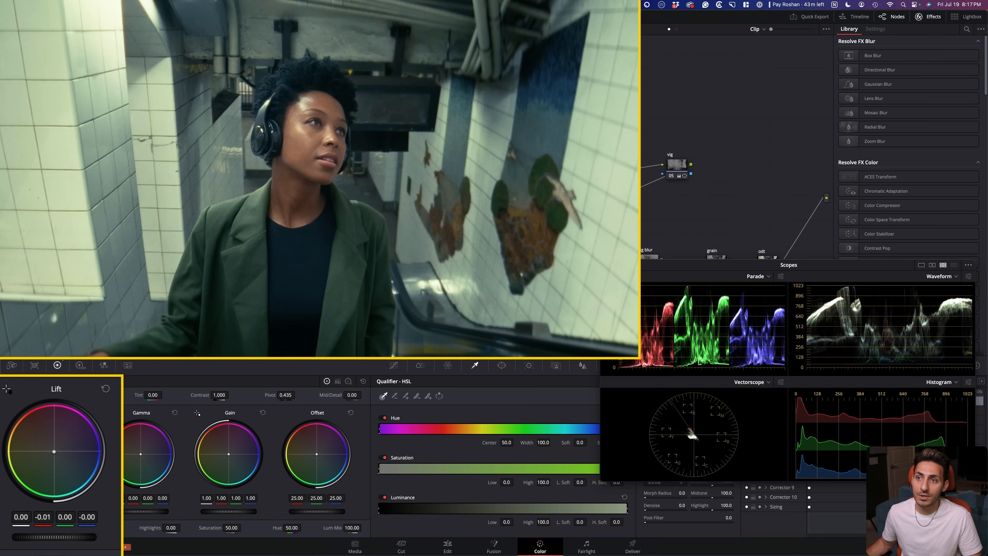
key("super+d")
key("super+d")
key("super+d")
key("super+d")
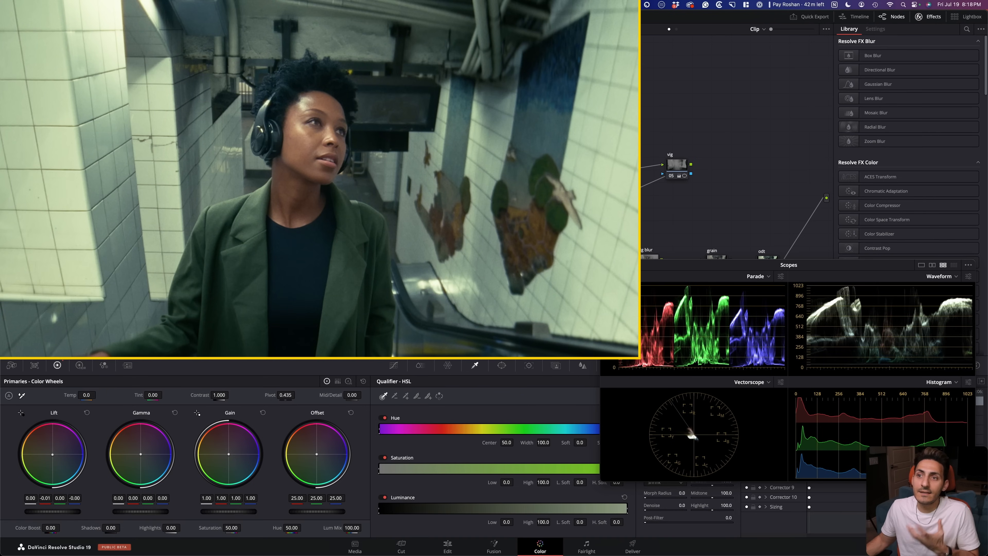
- Toggle the outside node repeatedly to examine the background tint against the woman's skin
key("super+d")
key("super+d")
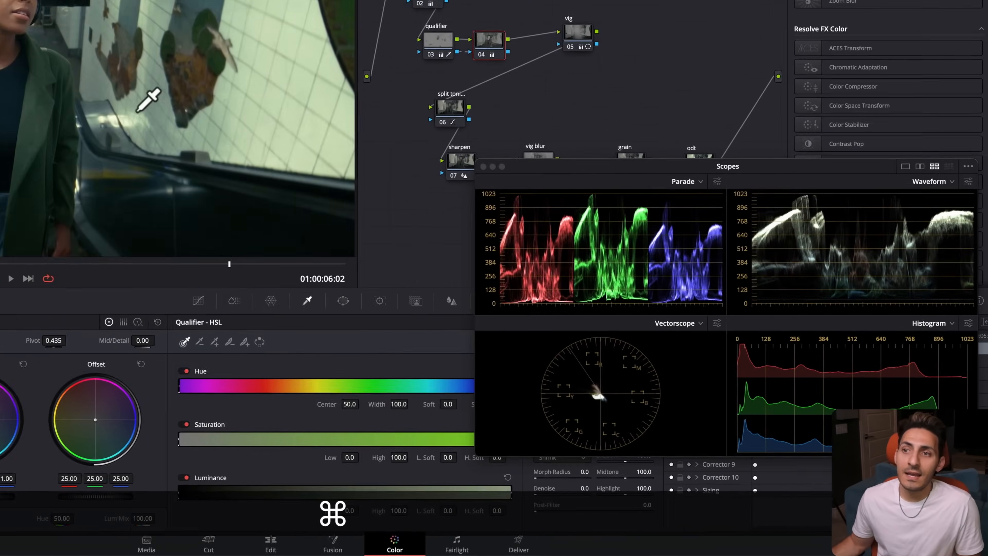
key("super+d")
key("super+d")
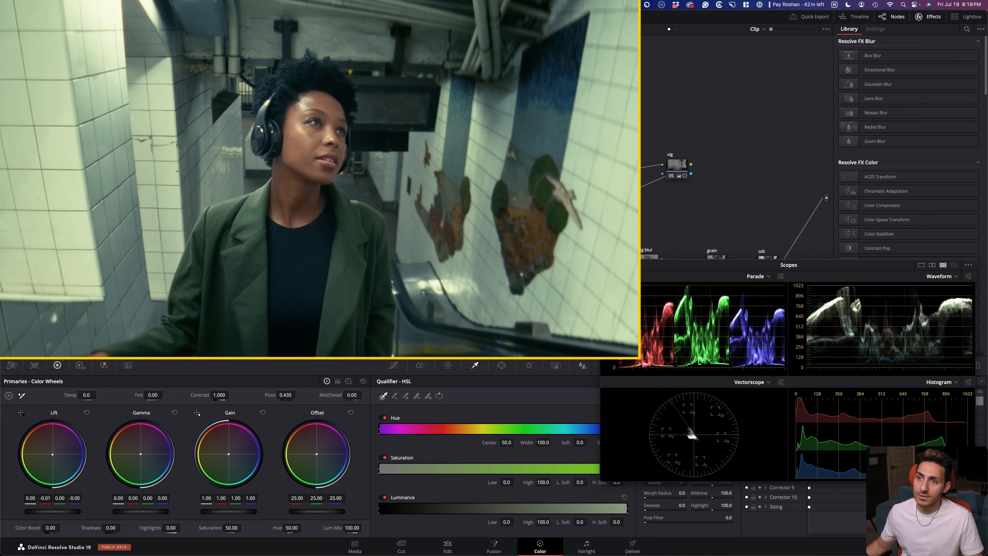
key("super+d")
key("super+d")
key("super+d")
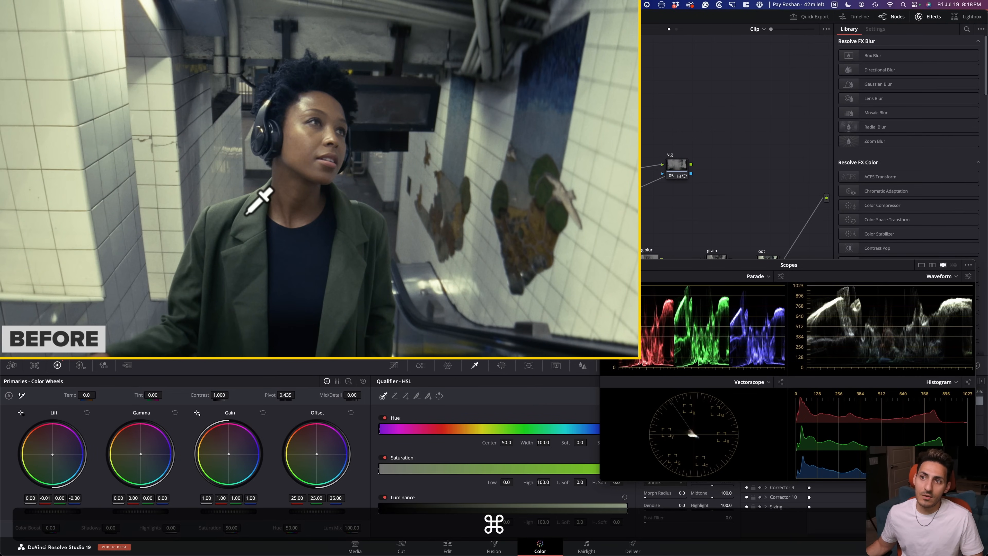
key("super+d")
- Move the Scopes window lower, select the qualifier, outside and split toning nodes, and compare them together off and on
left_click_drag(643, 270, 651, 341)
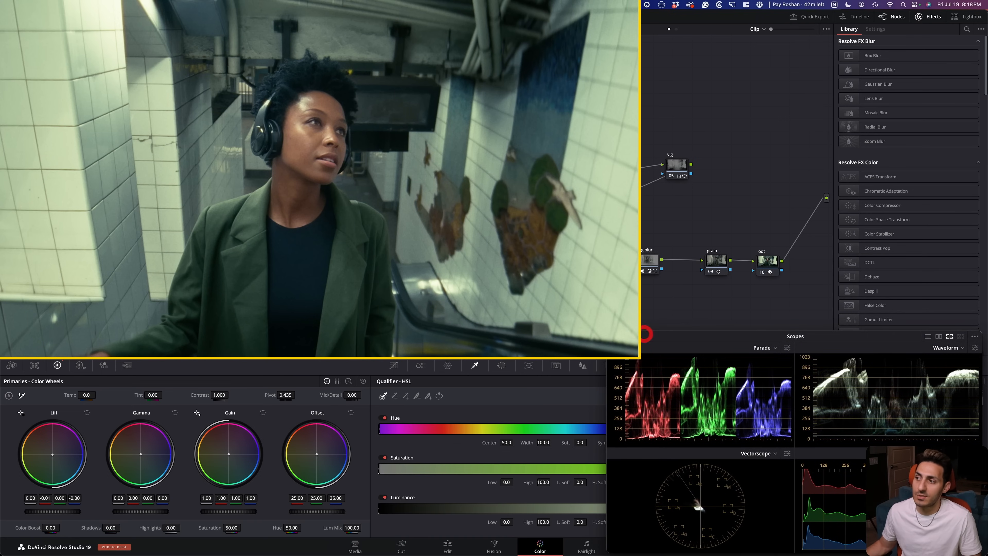
left_click(578, 221, "super")
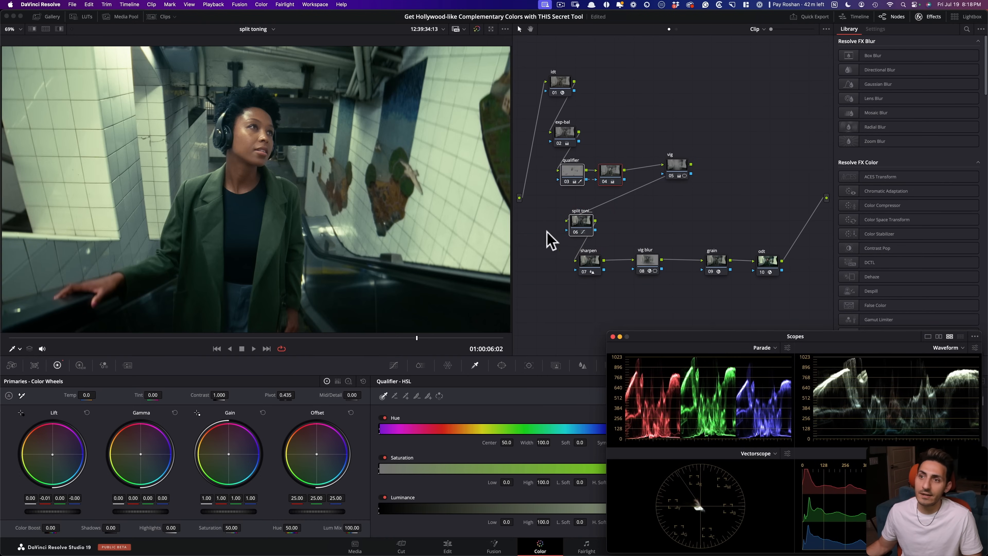
key("super+d")
key("super+d")
key("super+d")
key("super+d")
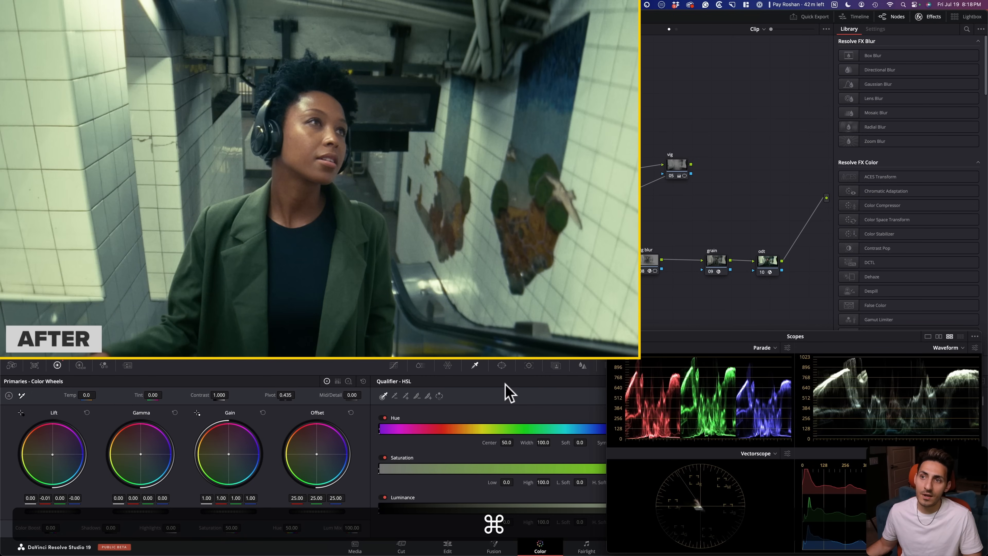
key("super+d")
key("super+d")
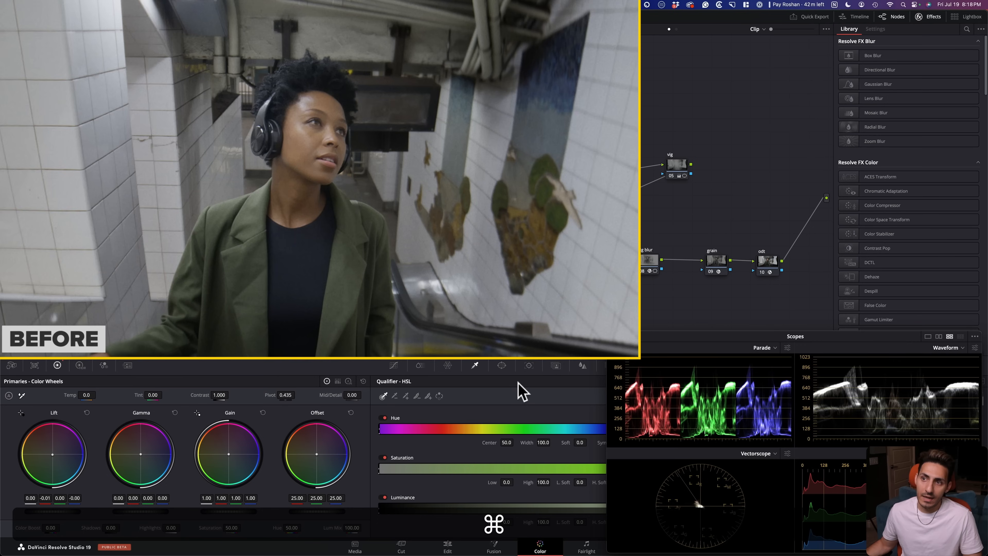
left_click(661, 212)
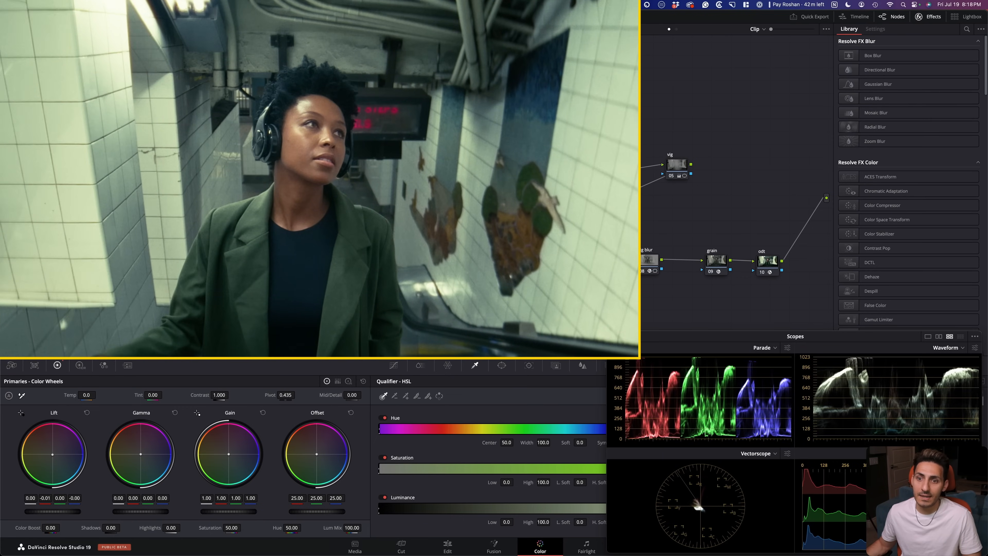
- Stop playback where the woman turns her head, zoom in on her face and compare the qualifier node off and on
key("space")
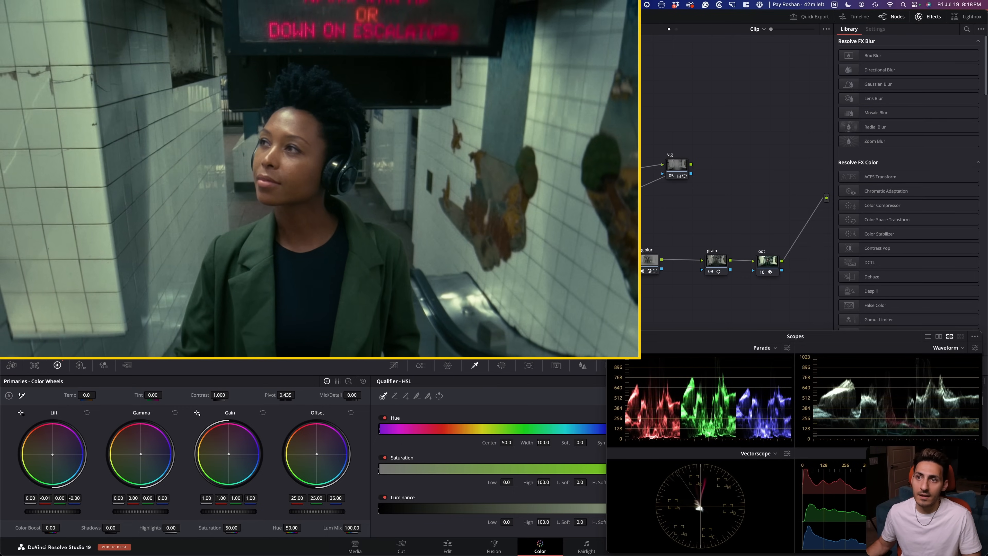
scroll(310, 329, "up", 5)
left_click_drag(372, 368, 422, 355)
scroll(423, 355, "up", 2)
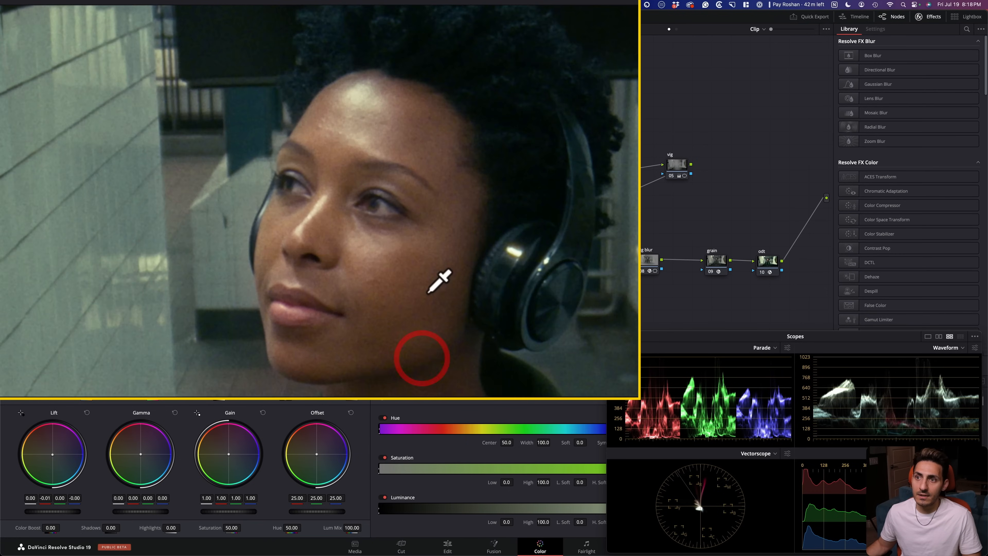
left_click_drag(428, 293, 407, 339)
left_click(637, 134)
key("super+d")
key("super+d")
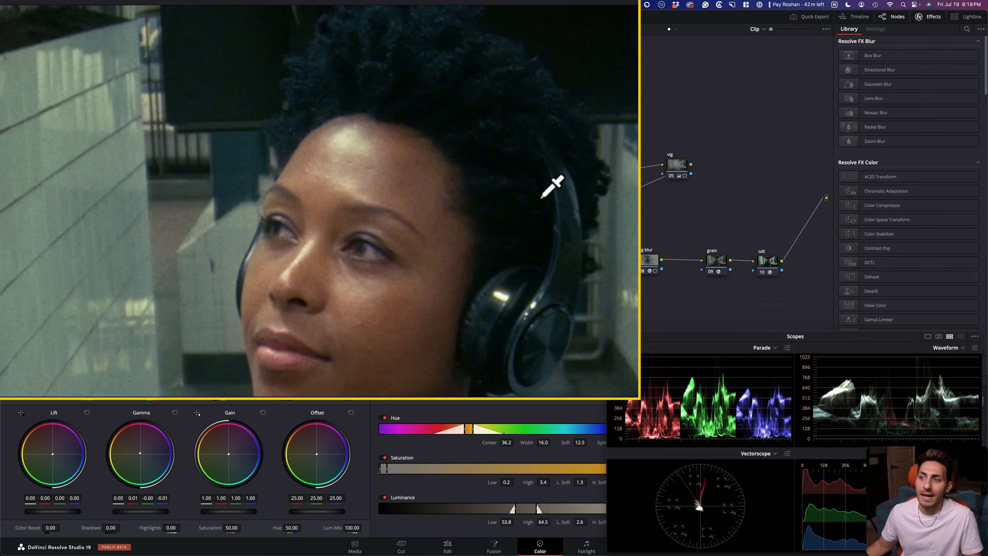
key("super+d")
key("super+d")
key("super+d")
key("super+d")
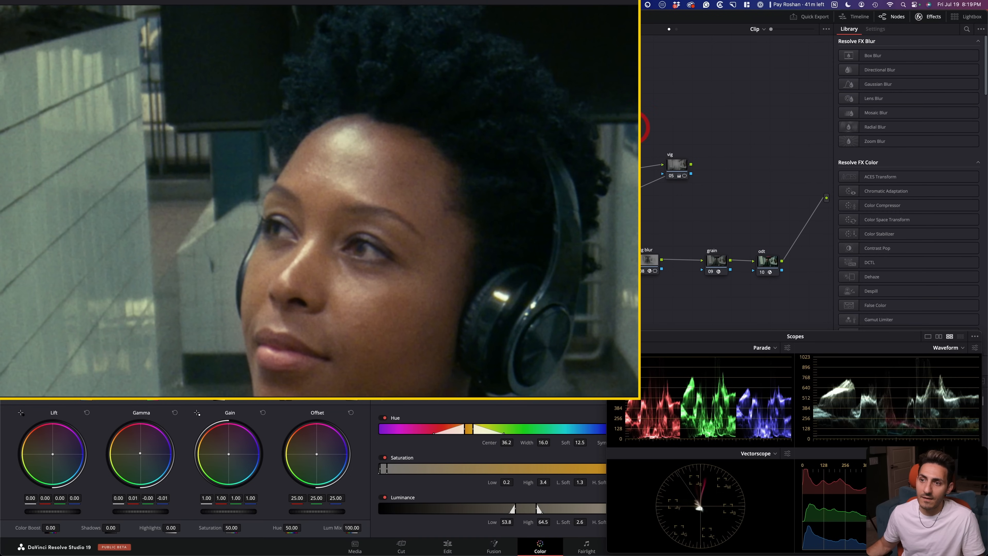
key("space")
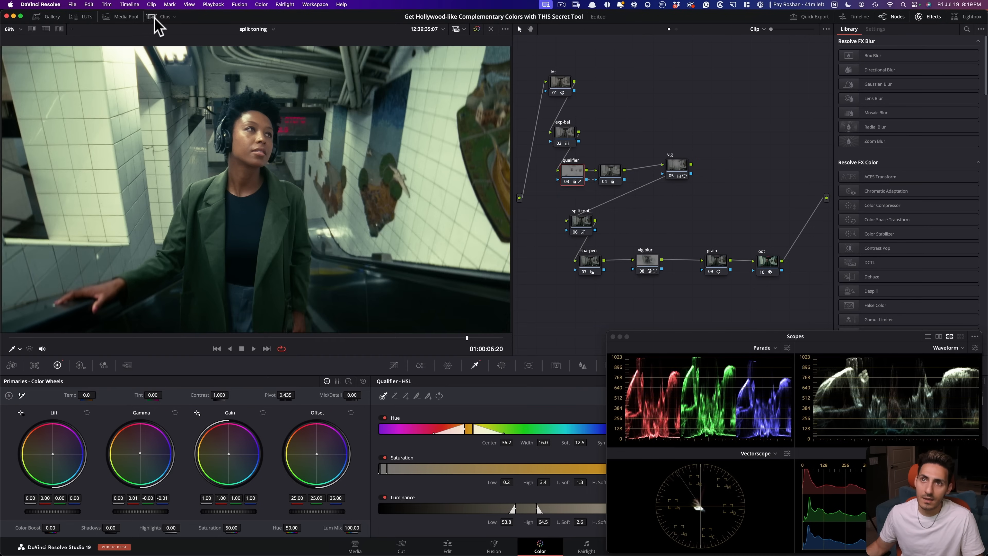
- Show the clip thumbnails and the gallery, and grab a still of the graded first clip into the Stills 2 album
left_click(155, 18)
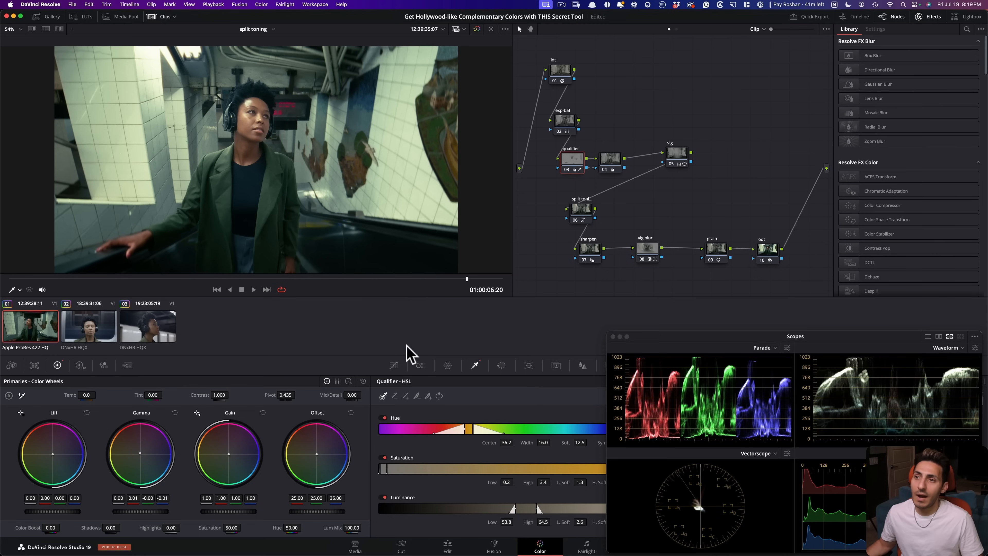
left_click(99, 336)
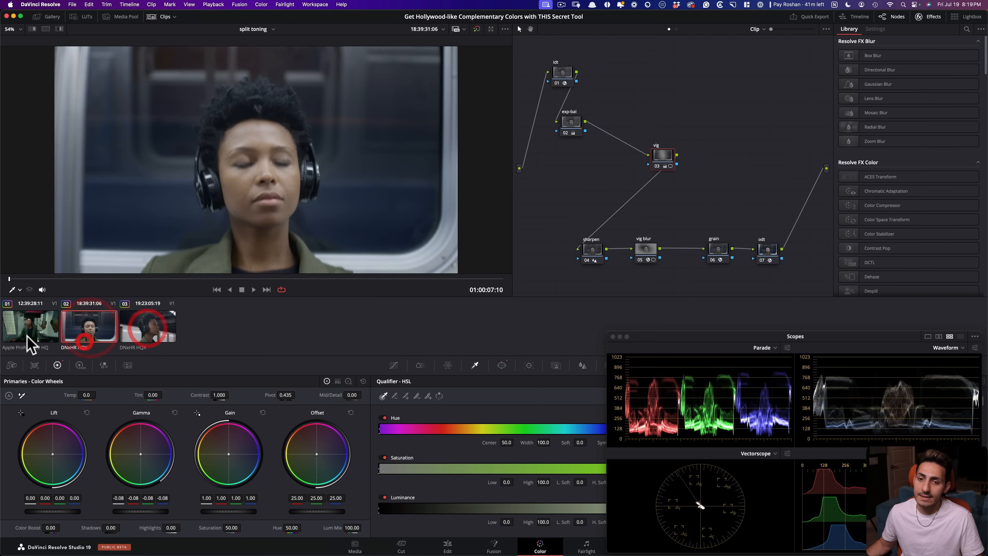
left_click(28, 327)
left_click(43, 17)
left_click(24, 51)
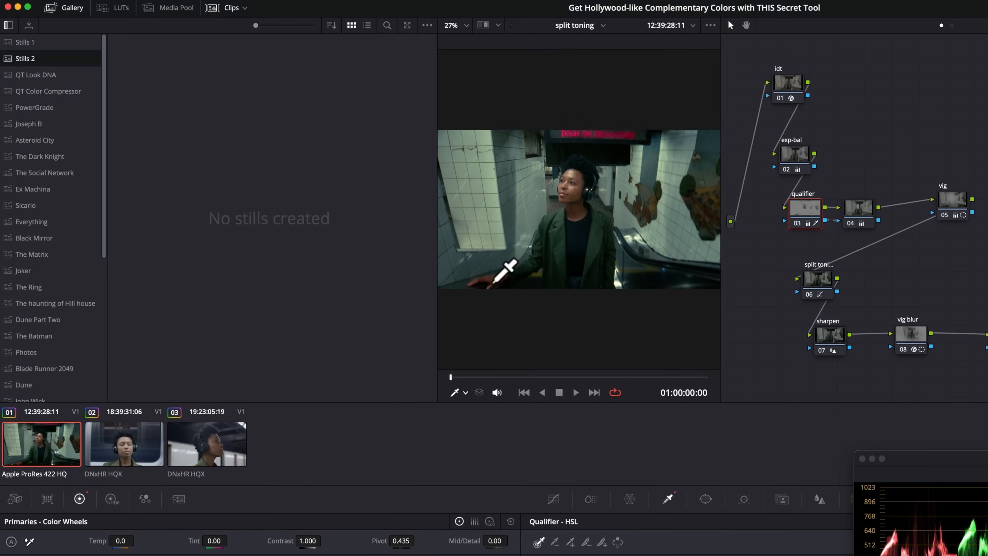
right_click(680, 170)
left_click(743, 181)
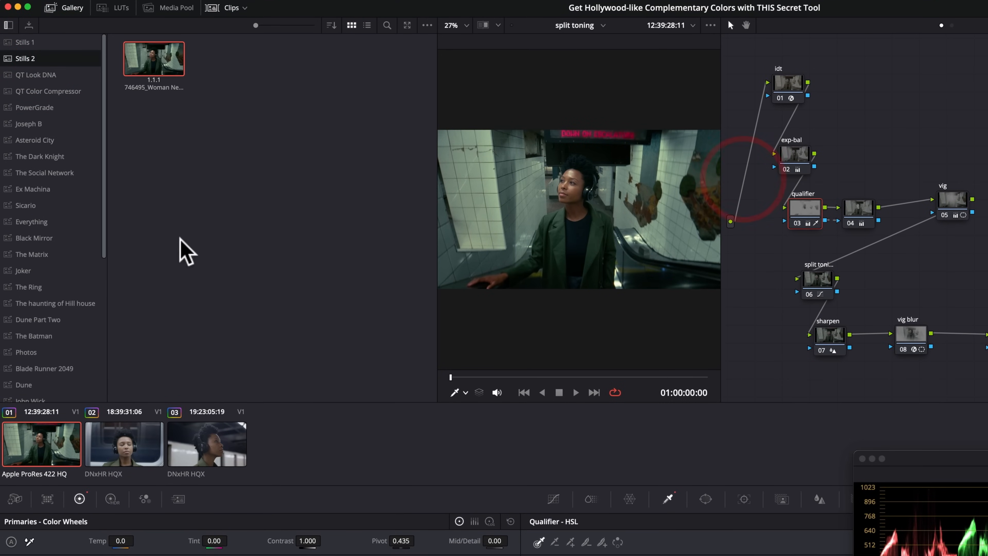
- Select the second clip, move the playhead to 01:00:10:15 and display the first clip's still's node graph in a separate window
left_click(124, 443)
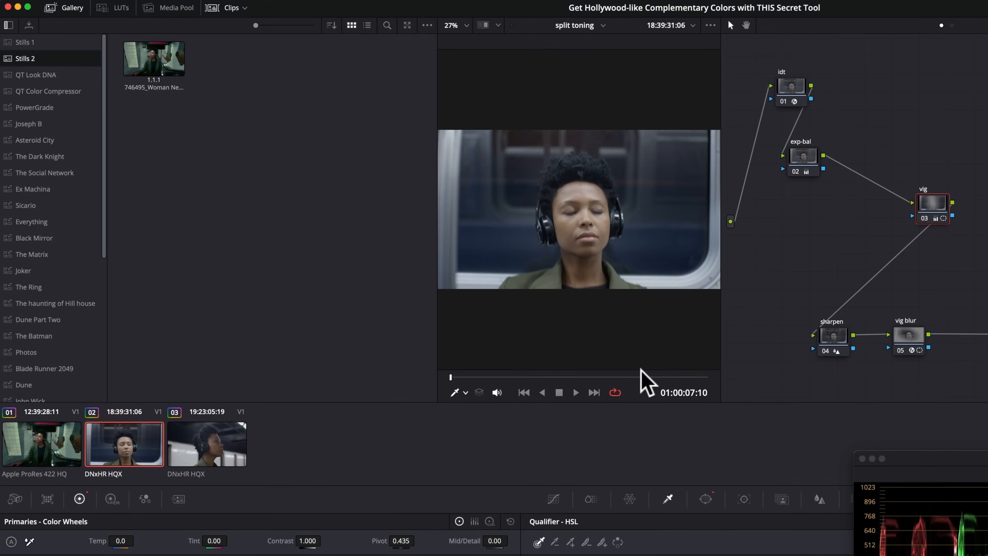
left_click(558, 393)
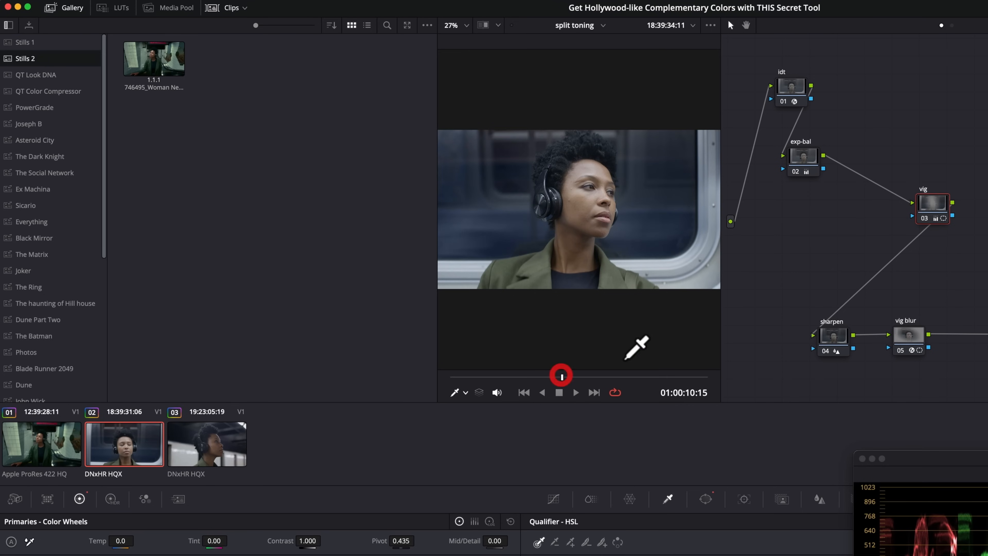
right_click(159, 72)
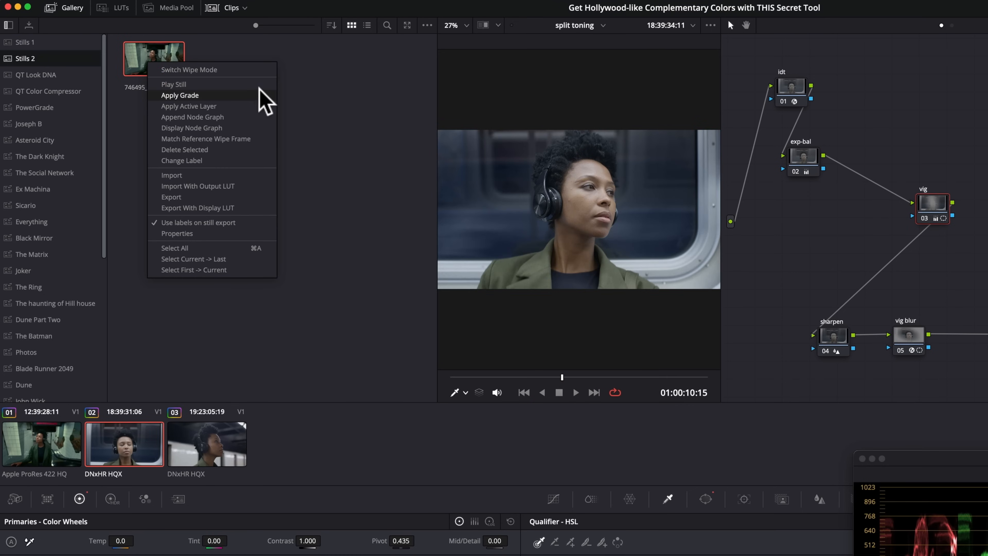
left_click(236, 128)
left_click_drag(605, 238, 302, 160)
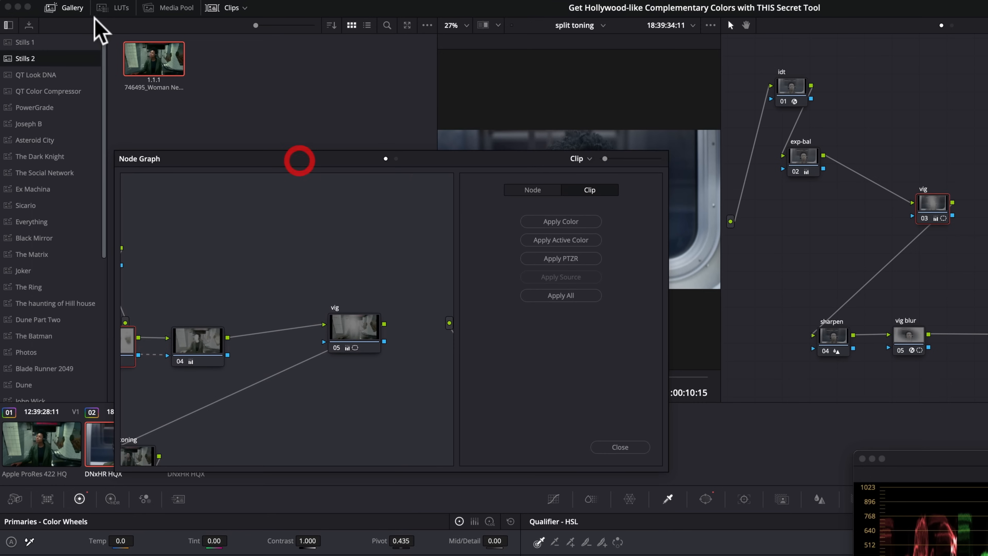
- Copy the split toning node from the still's node graph into the second clip between the vig and sharpen nodes
left_click_drag(437, 342, 242, 394)
left_click_drag(242, 395, 258, 174)
left_click_drag(338, 365, 336, 355)
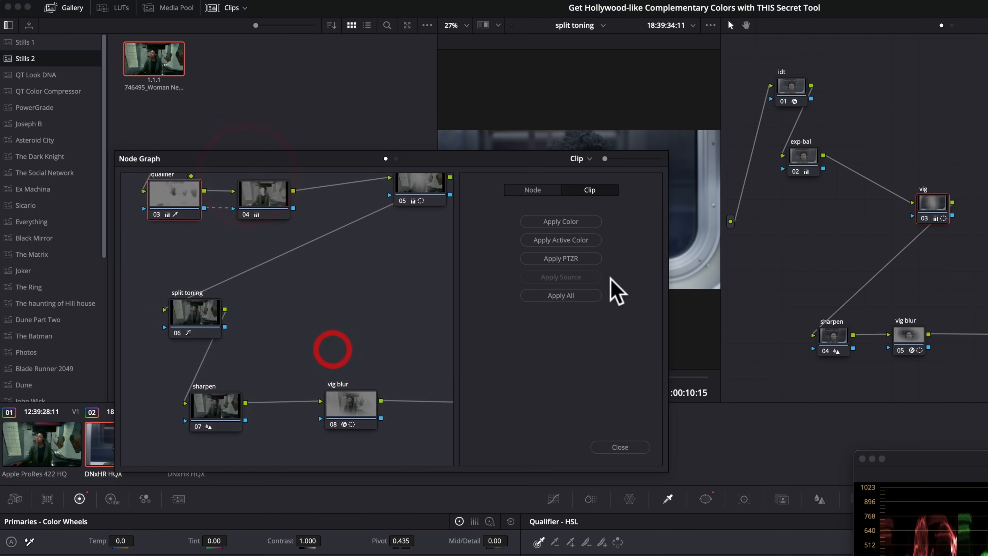
left_click(199, 325)
left_click_drag(198, 326, 877, 275)
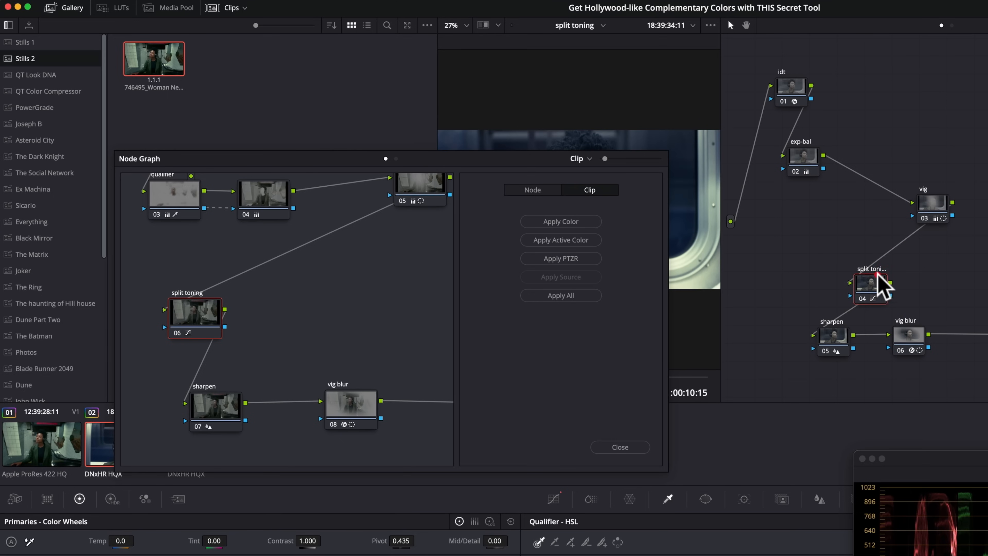
left_click_drag(288, 157, 324, 386)
mouse_move(870, 284)
left_mouse_down()
mouse_move(854, 272)
mouse_move(880, 279)
left_mouse_up()
- Copy the still's qualifier node between the second clip's exp-bal and vig nodes, spacing the nodes apart
scroll(299, 475, "up", 5)
left_click_drag(213, 524, 850, 169)
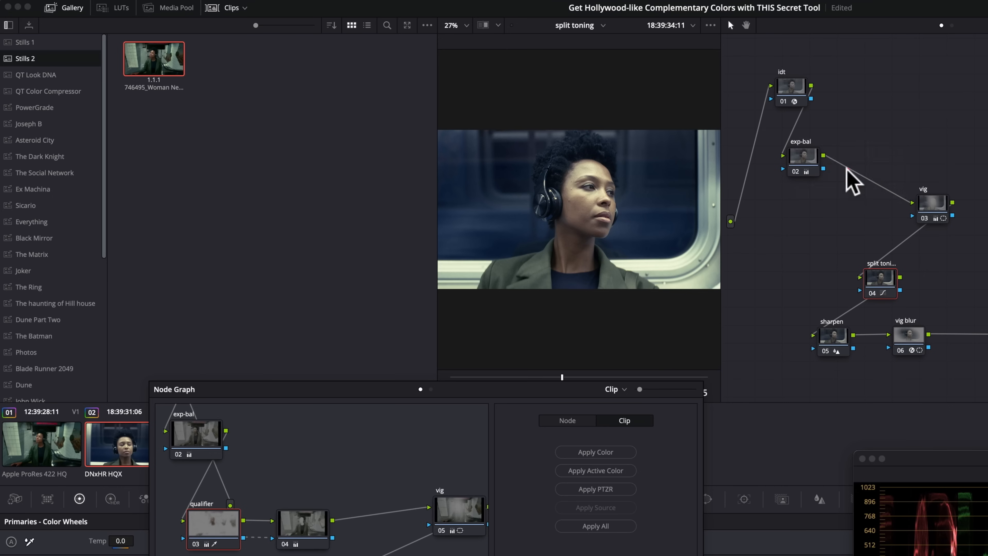
left_click_drag(931, 204, 979, 205)
left_click_drag(845, 170, 843, 208)
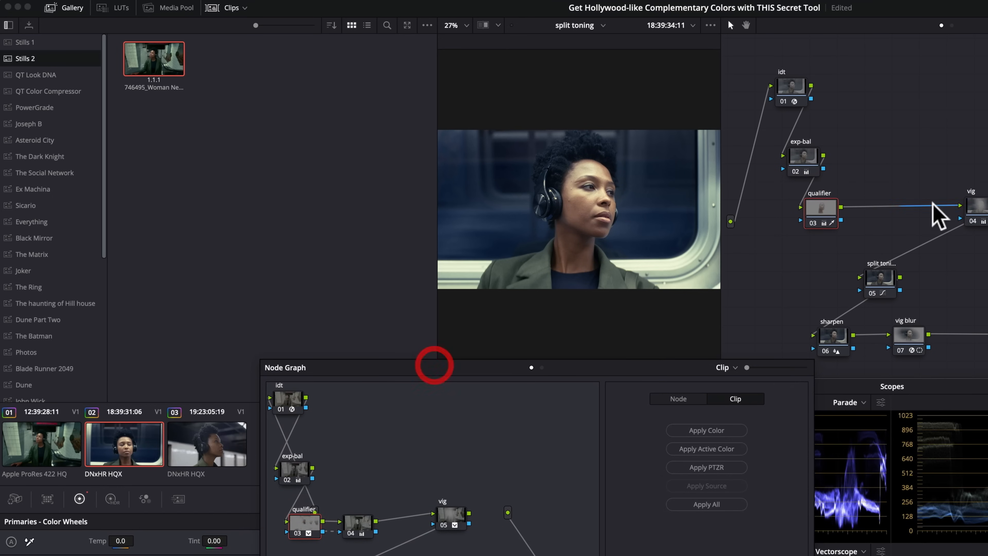
- Add an outside node to the second clip's qualifier, apply the grade of the still's node 04 to it and close the still's node graph
left_click(825, 204)
right_click(827, 207)
mouse_move(906, 263)
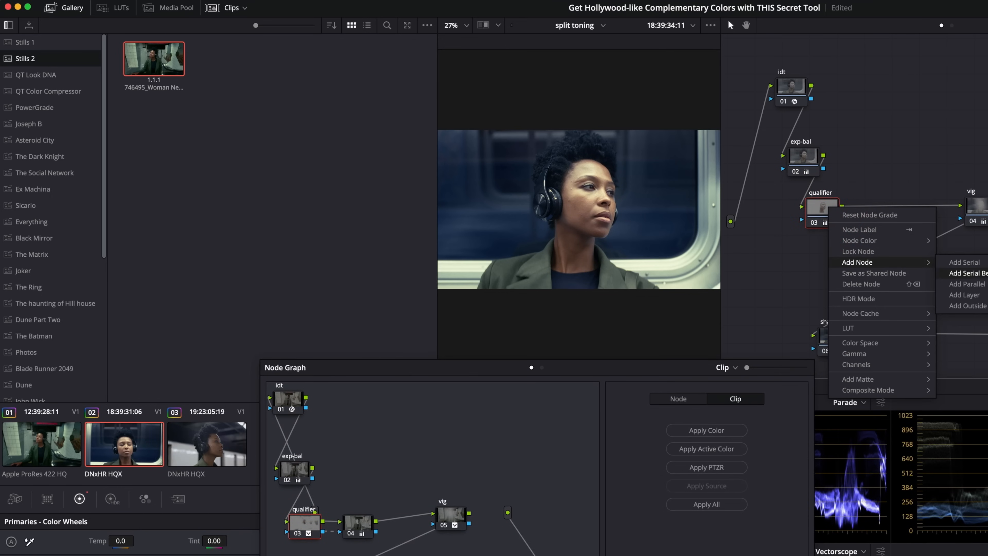
left_click(983, 307)
left_click_drag(355, 536, 875, 210)
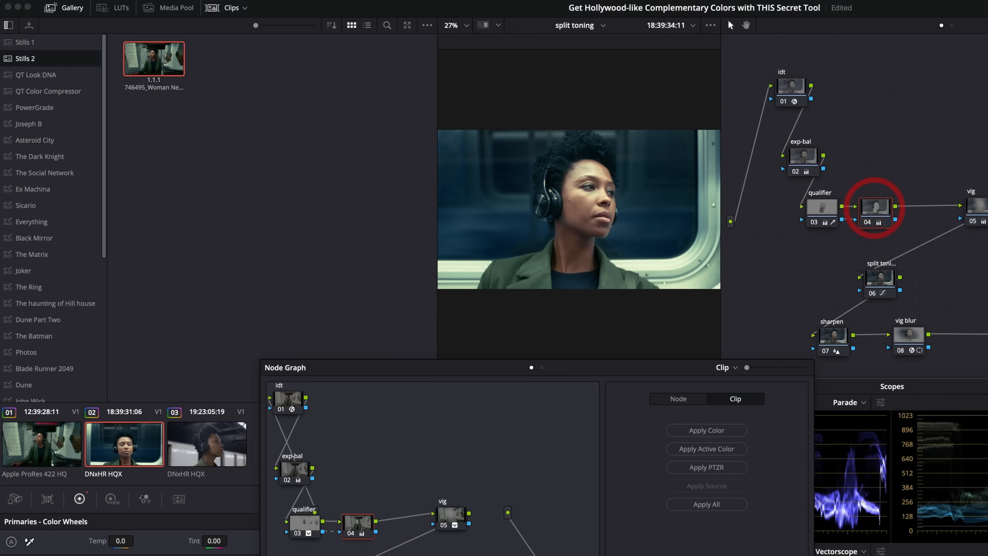
key("Escape")
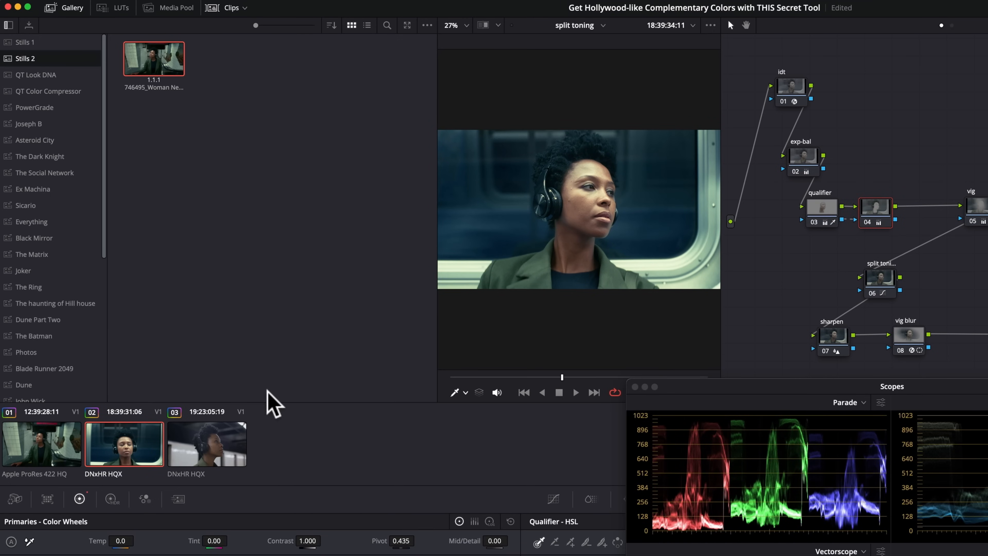
- Apply the still's qualifier, outside and split toning nodes to the third clip, and hide the gallery and clip thumbnails
left_click(192, 448)
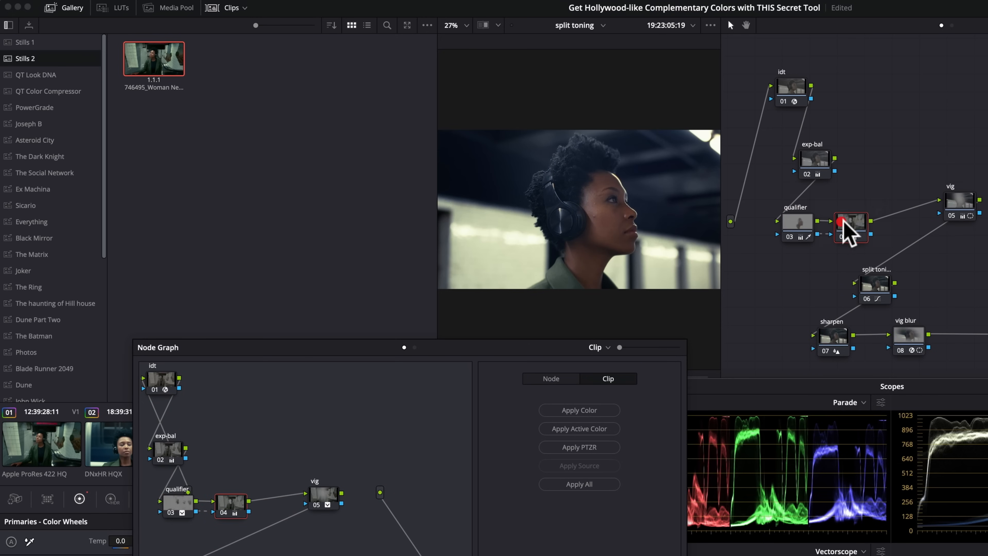
left_click(845, 227)
key("Escape")
left_click(79, 9)
left_click(226, 8)
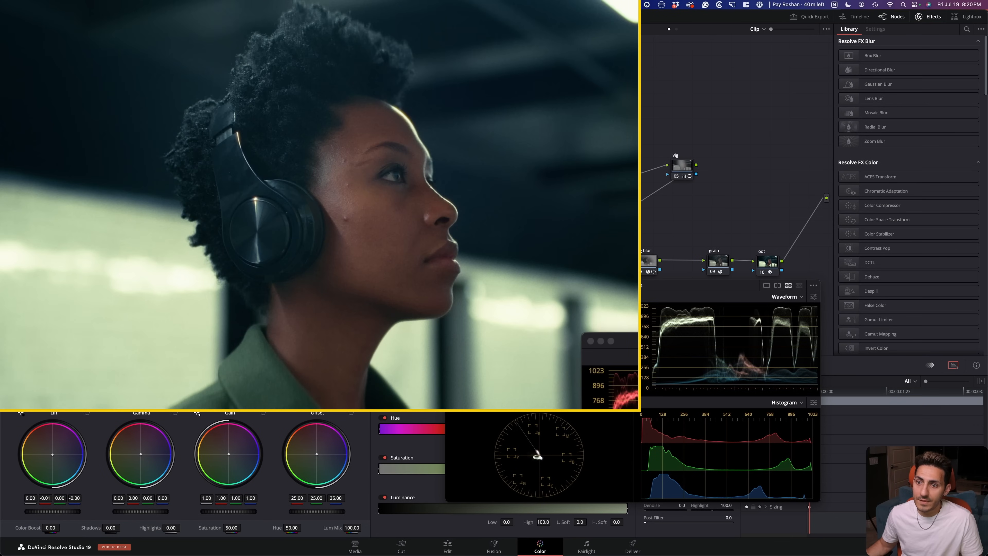
- Move the Scopes window lower, zoom in on the woman's face and toggle the highlight view to examine the qualified skin area
left_click_drag(540, 284, 704, 335)
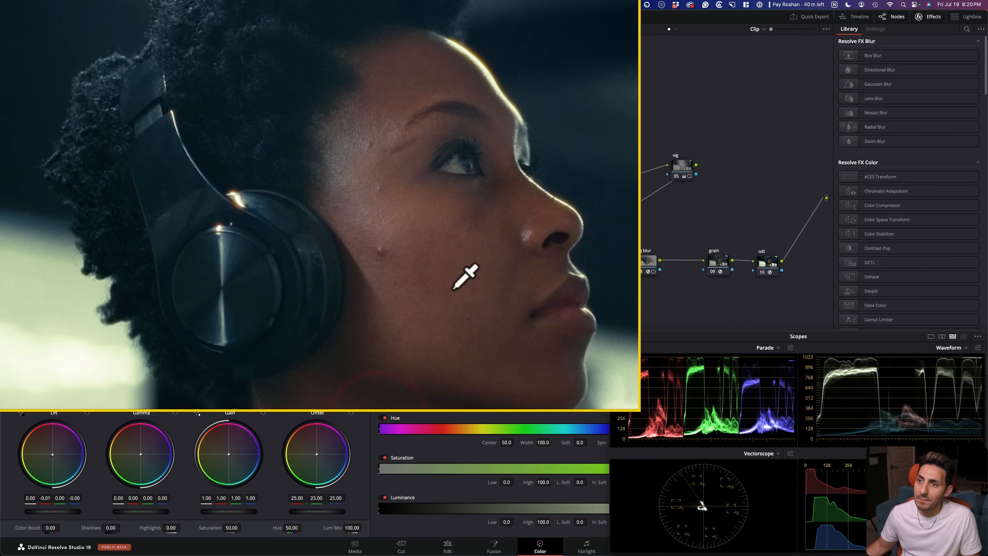
left_click_drag(453, 290, 435, 252)
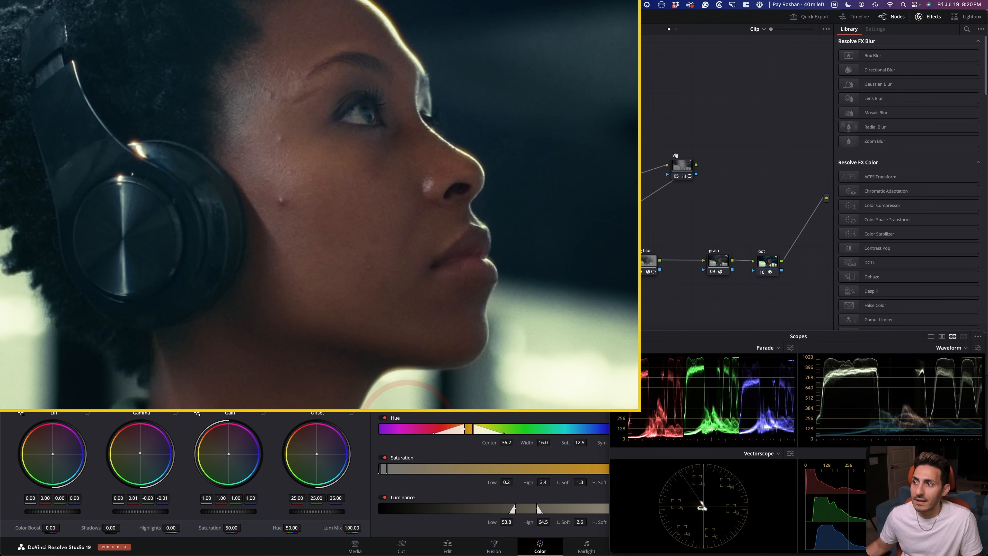
key("shift+h")
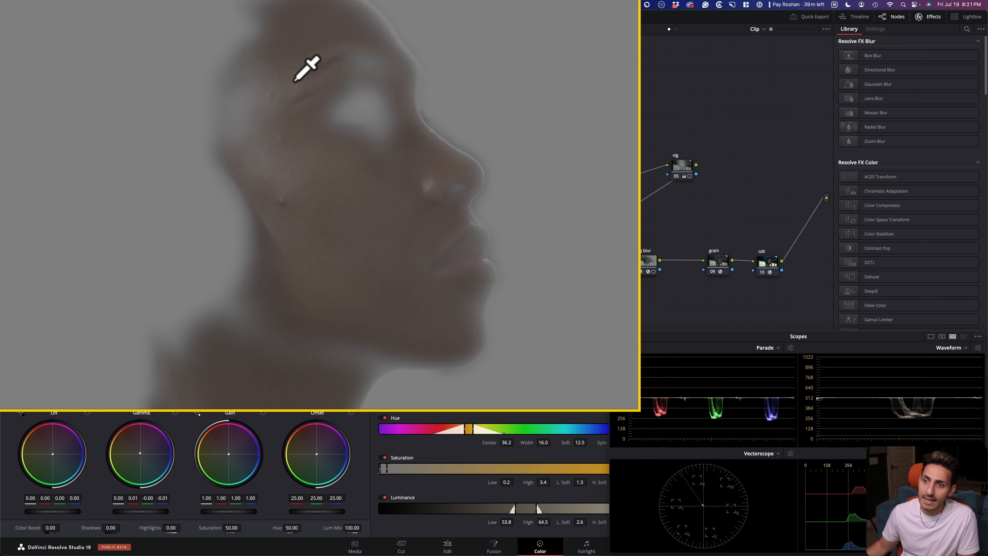
key("shift+h")
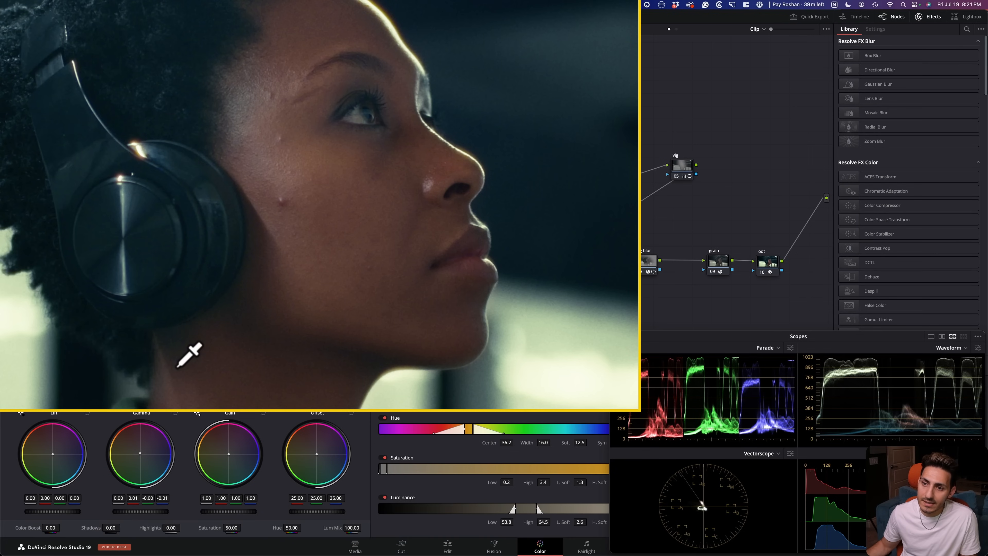
key("shift+h")
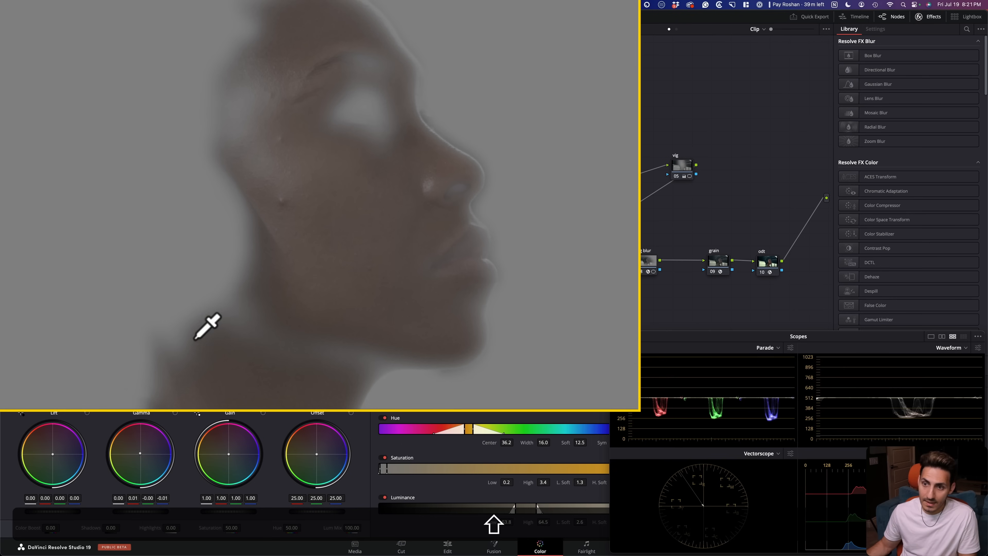
key("shift+h")
key("shift+z")
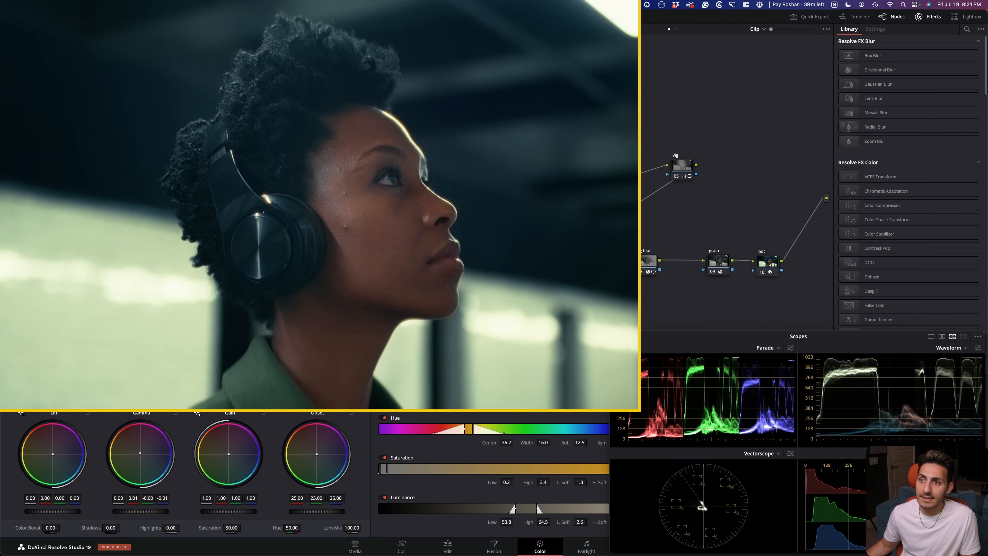
- Play the third clip, move the split toning node closer above the sharpen node and compare it off and on
key("space")
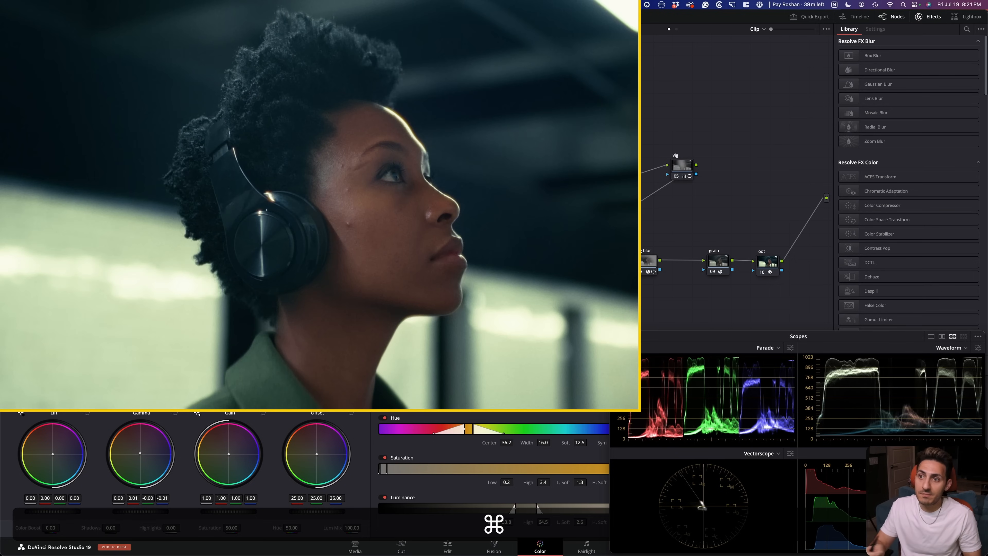
left_click(674, 227)
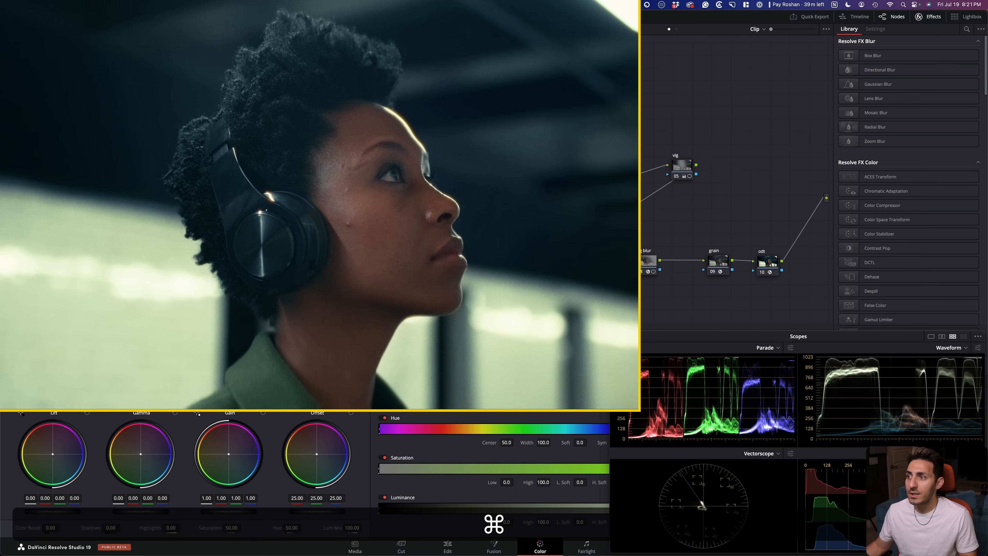
left_click(563, 184)
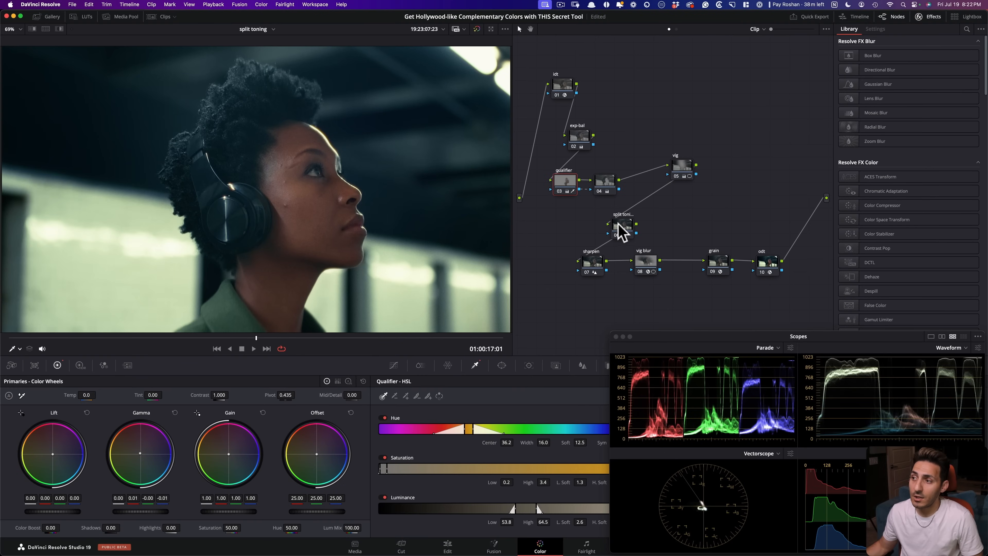
left_click_drag(622, 231, 609, 231)
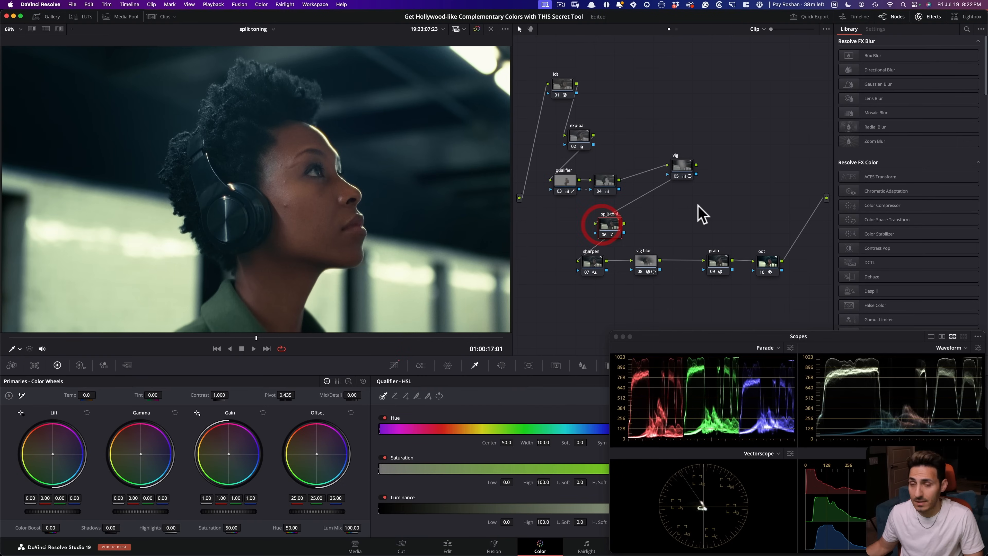
key("super+d")
key("super+d")
left_click(681, 244)
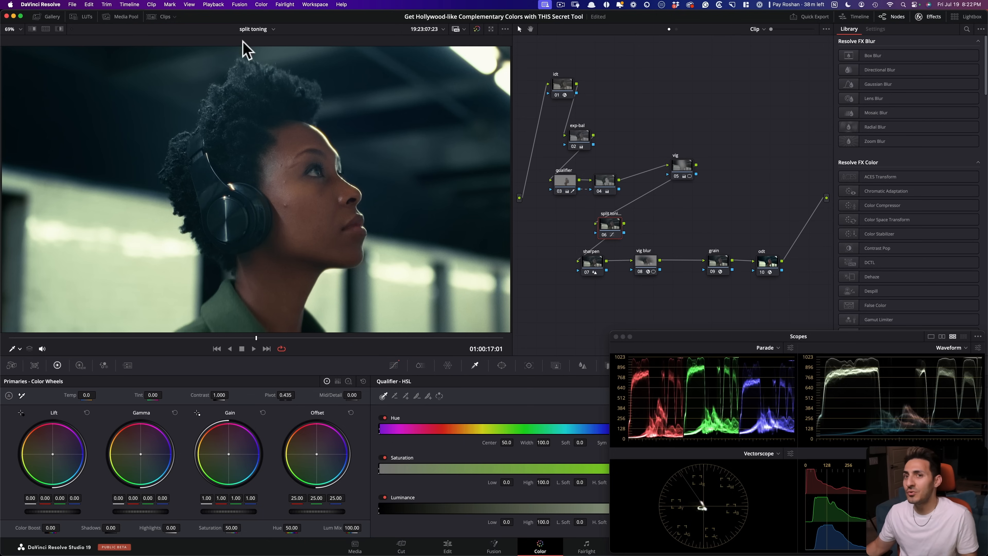
- Go back to the second clip, play it and move the playhead to 01:00:10:04
key("Up")
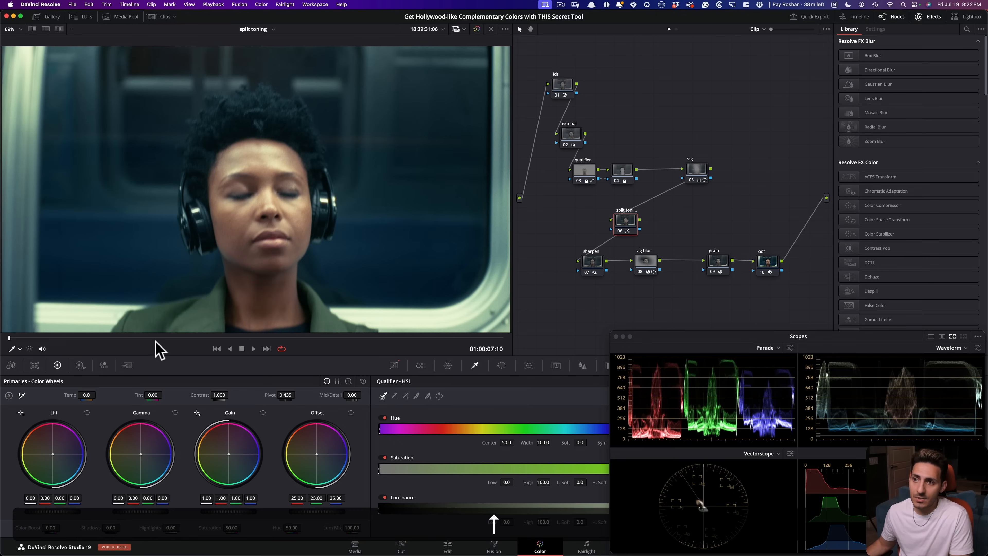
key("space")
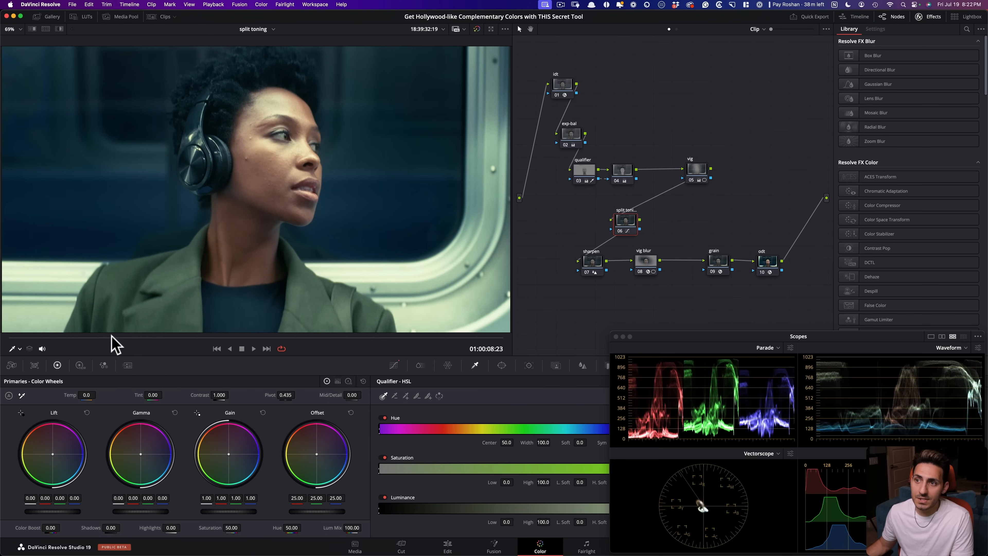
left_click_drag(143, 338, 191, 338)
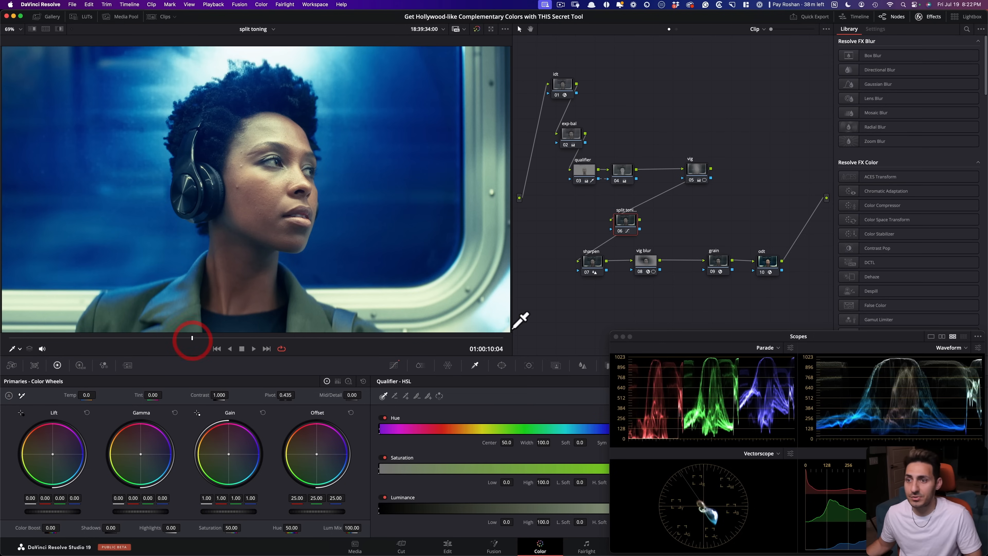
- Select the second clip's qualifier node and use the highlight view to examine its coverage of the woman's jaw and neck
left_click(584, 171)
scroll(302, 316, "up", 3)
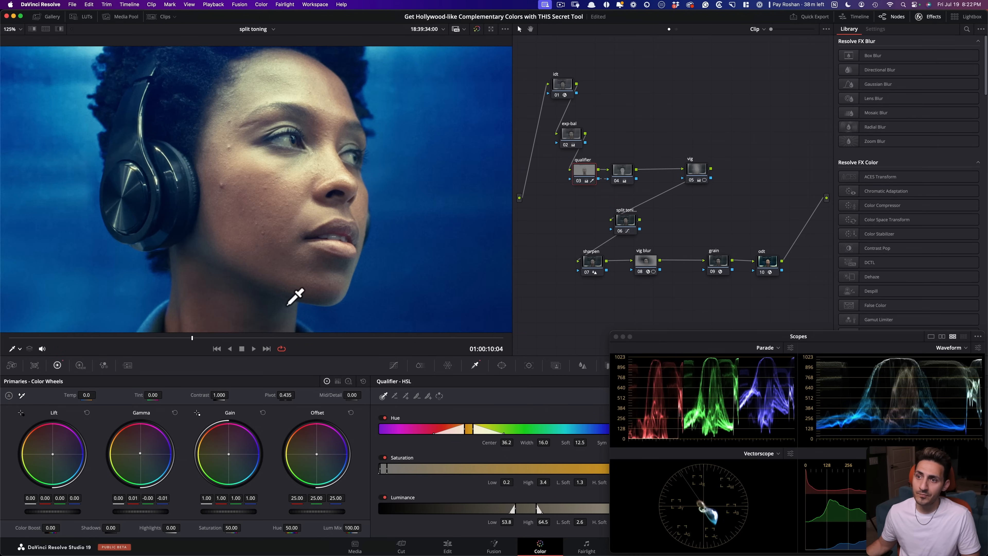
left_click(328, 229)
key("shift+h")
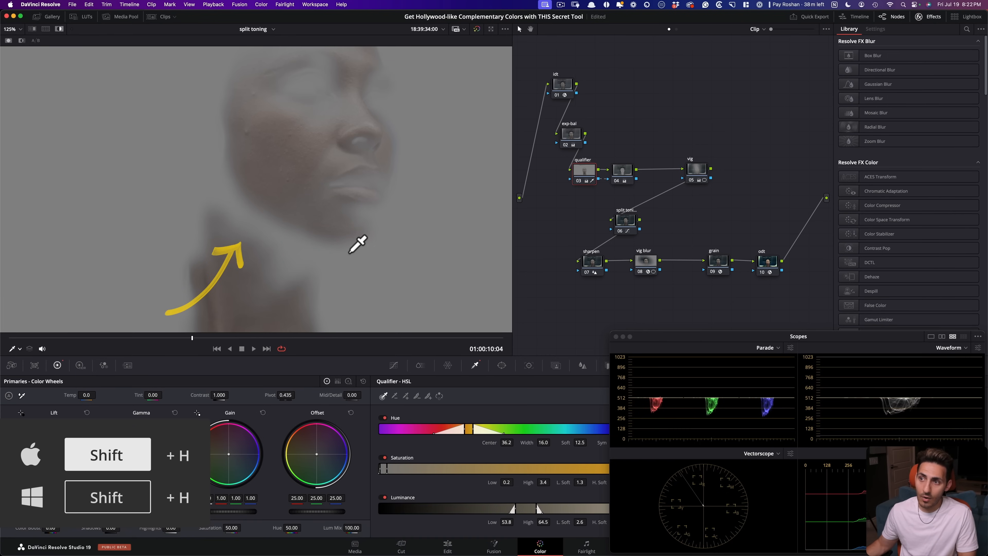
key("shift+h")
left_click_drag(368, 268, 400, 251)
scroll(377, 273, "up", 1)
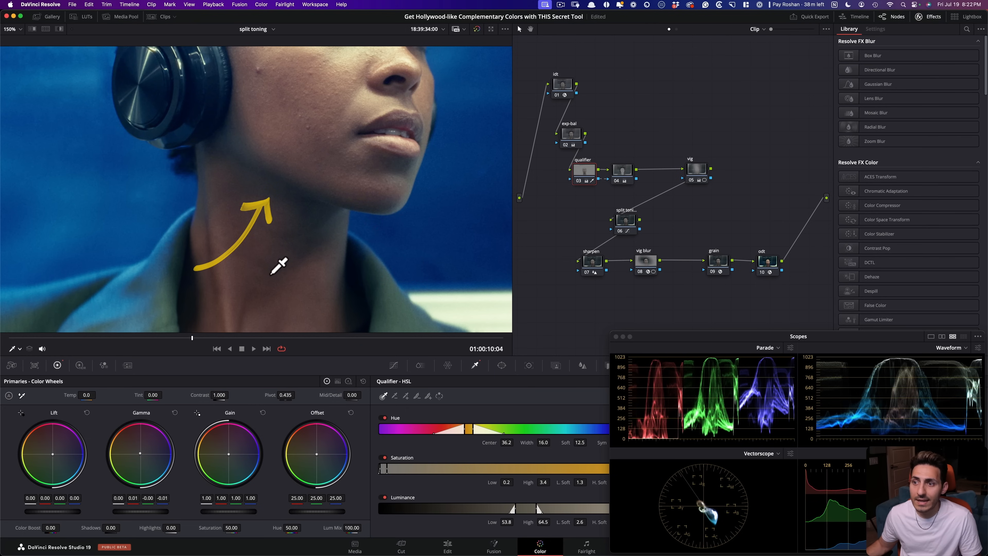
scroll(375, 188, "down", 3)
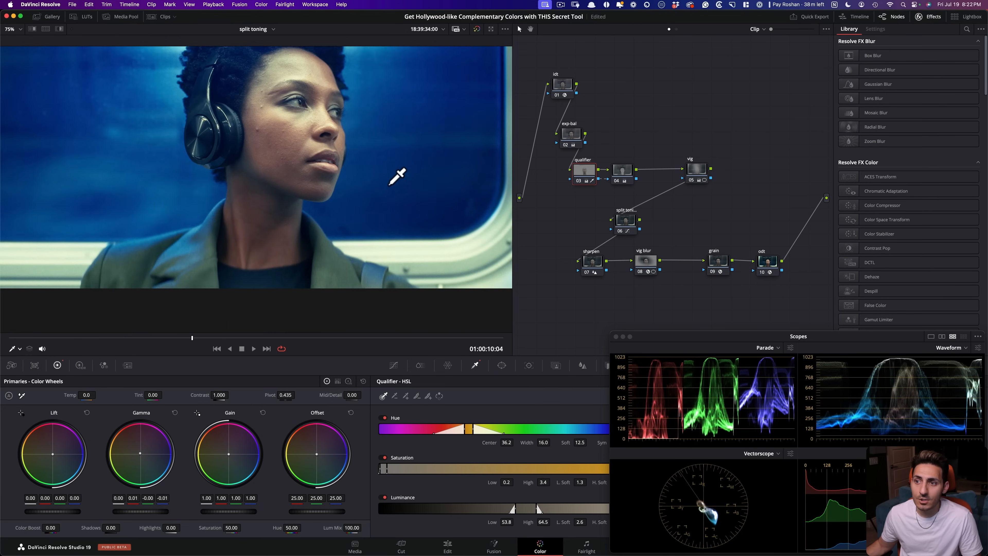
- Recheck the qualified skin area in the highlight view and compare the outside node beside the qualifier off and on
left_click_drag(341, 276, 351, 267)
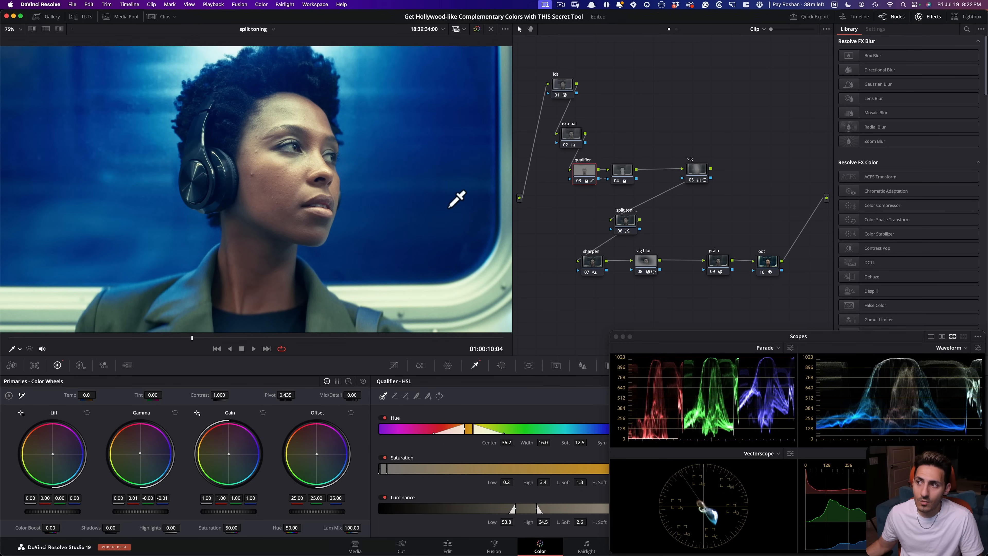
key("shift+h")
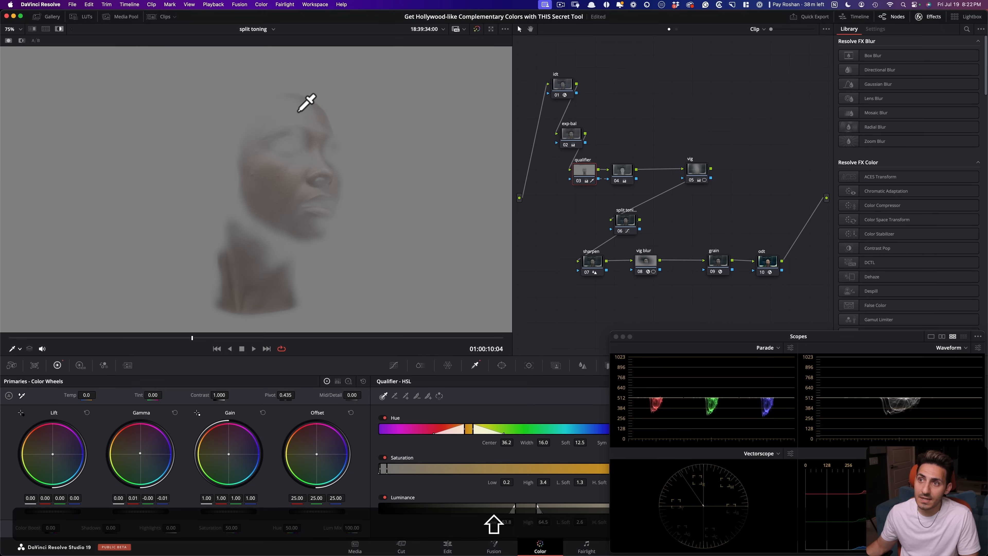
key("shift+h")
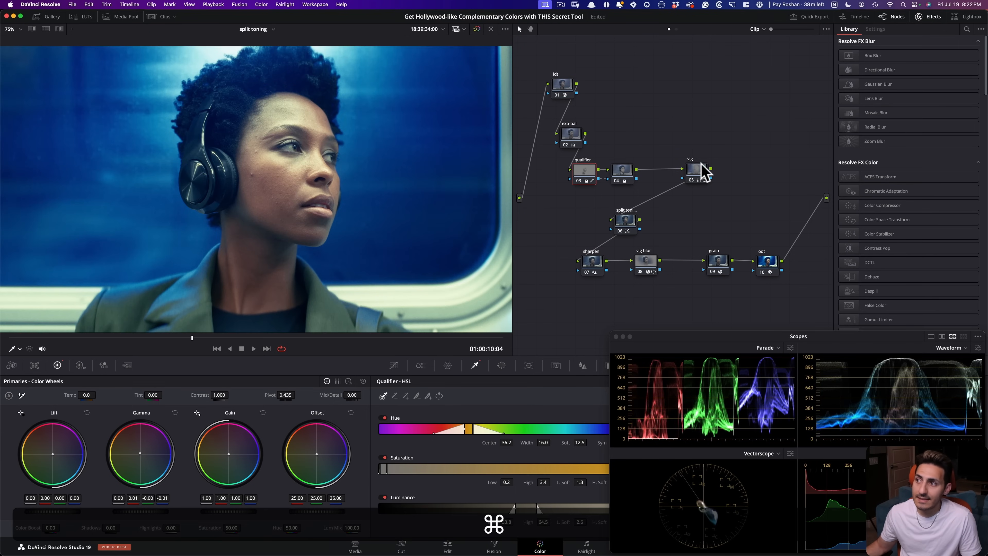
left_click_drag(646, 157, 574, 179)
key("super+d")
key("super+d")
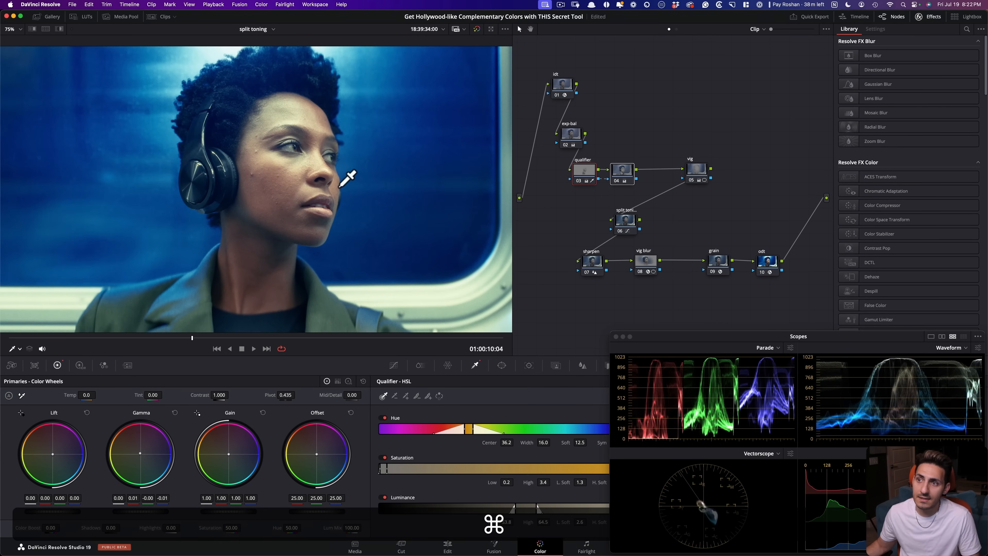
scroll(452, 271, "down", 2)
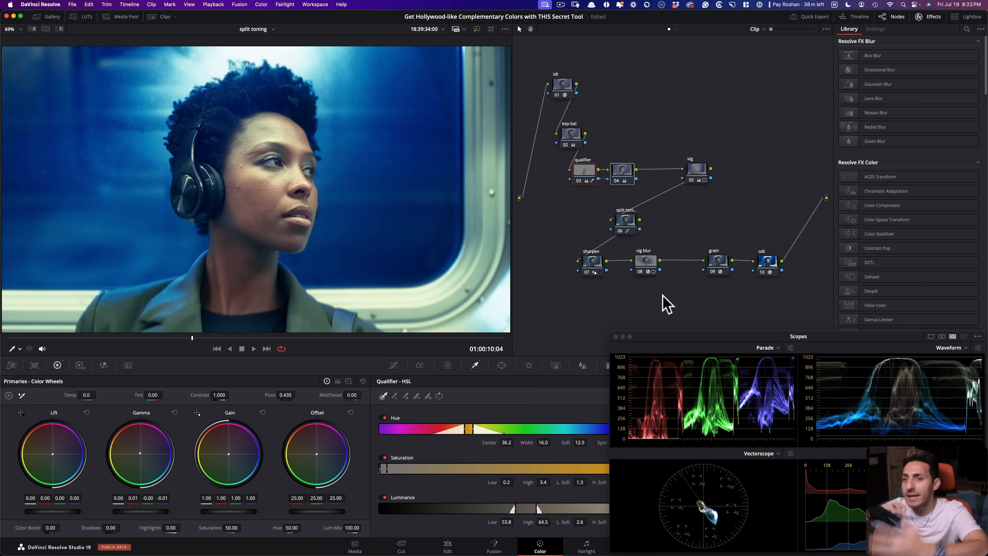
- Move the exp-bal node slightly closer to the first node and revisit the split toning and qualifier nodes
left_click(624, 220)
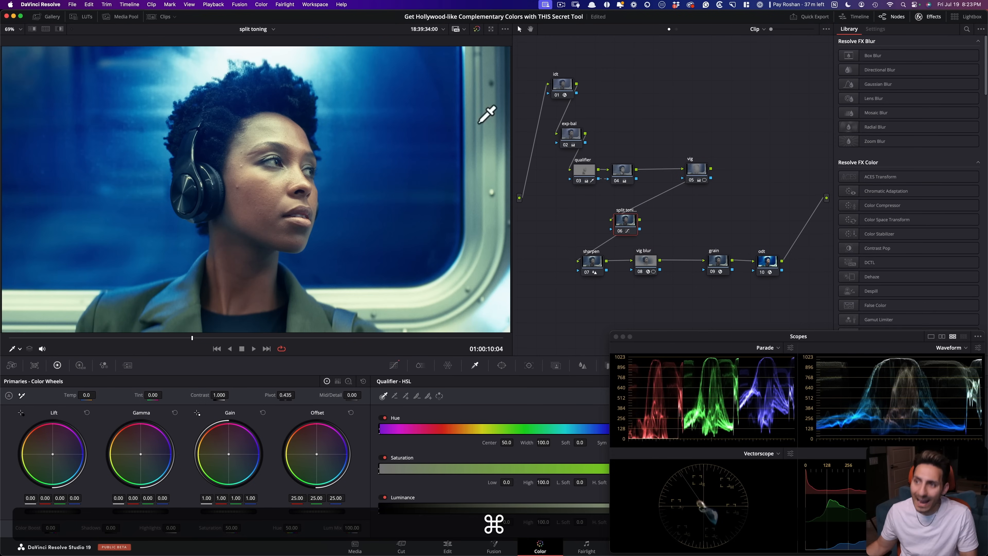
left_click_drag(578, 136, 577, 130)
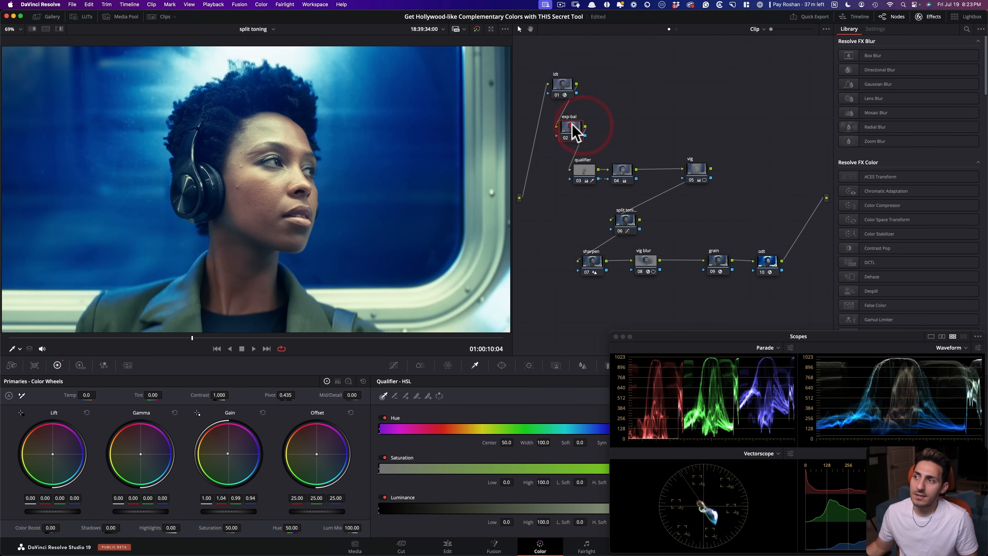
left_click(629, 215)
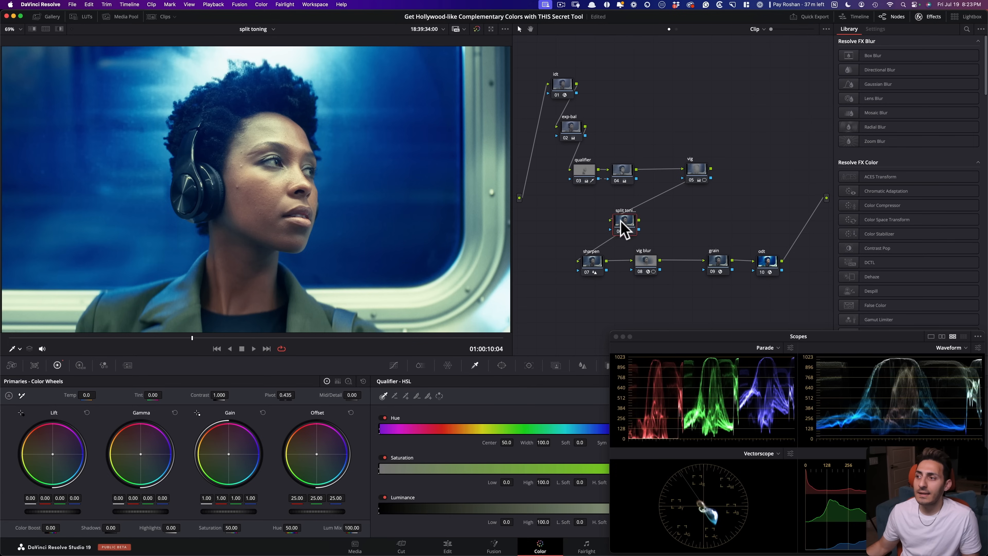
left_click(582, 178)
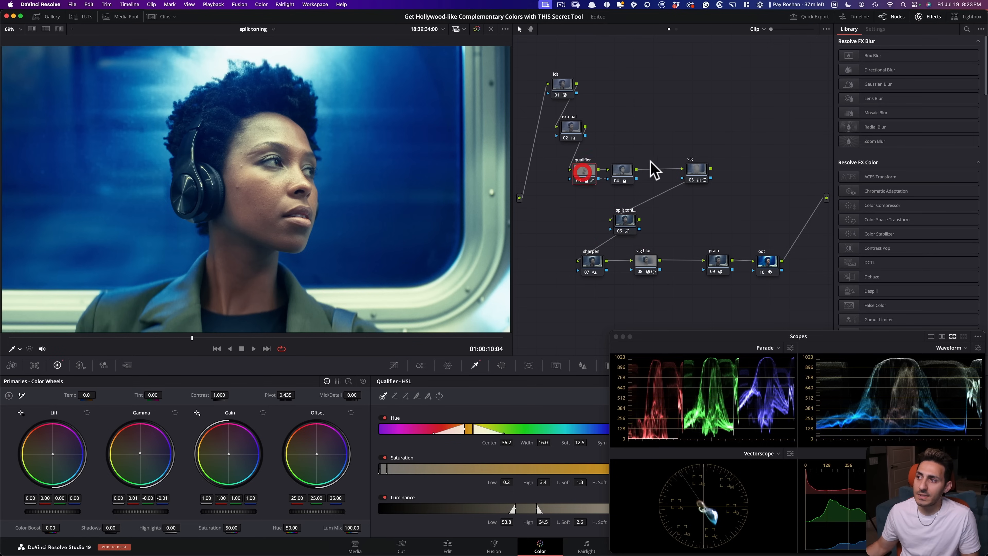
left_click(628, 138)
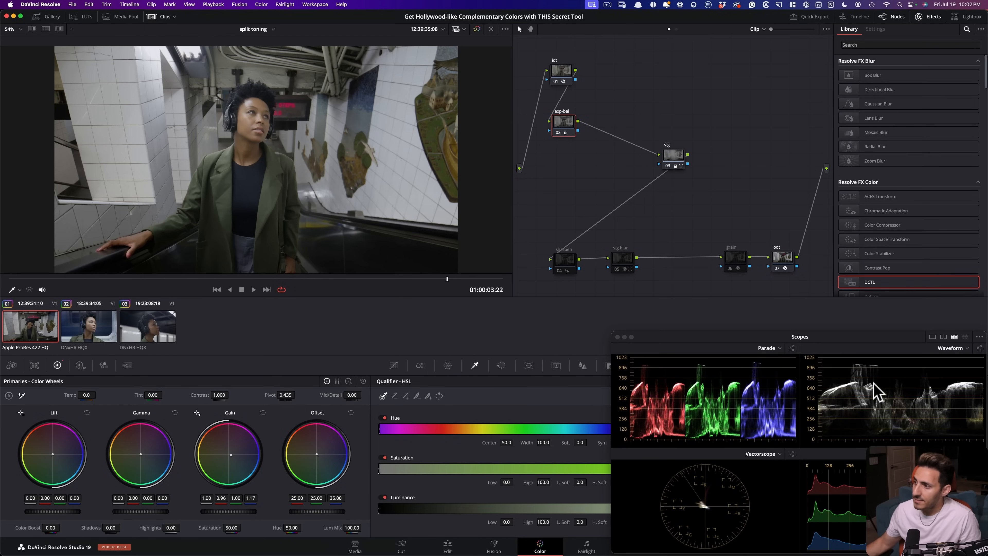
- Move the Scopes window higher and open the LUT folder from the project's color management settings
left_click_drag(852, 337, 817, 299)
key("shift+9")
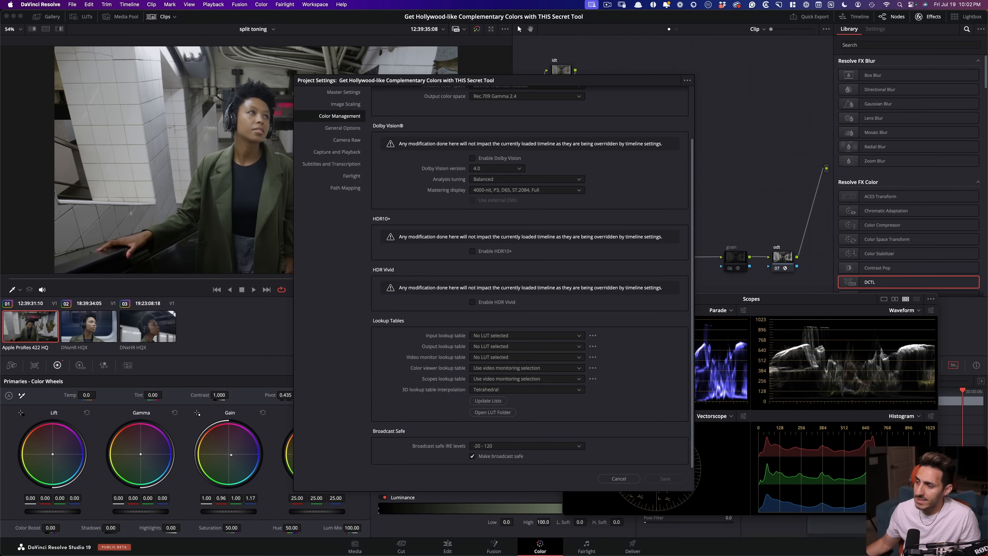
left_click(328, 116)
left_click_drag(610, 354, 572, 284)
left_click(499, 414)
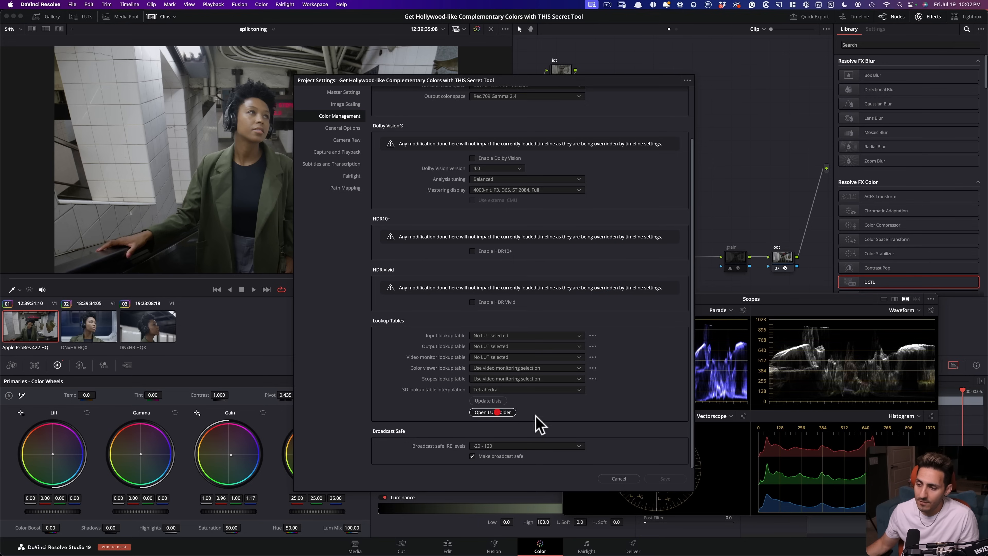
left_click_drag(206, 183, 201, 123)
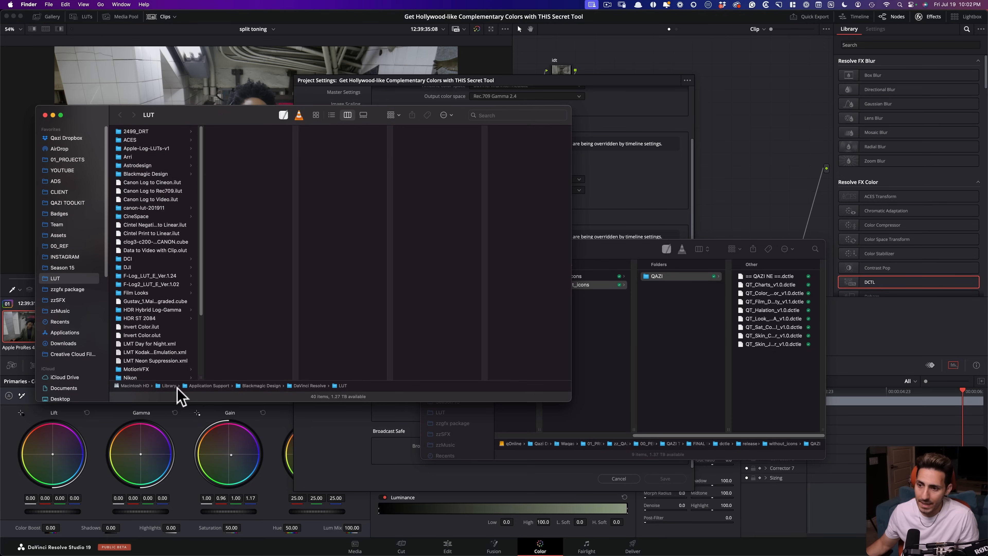
- Examine the toolkit's with_icons and without_icons folders in the other Finder window, ending on without_icons
left_click(658, 403)
left_click_drag(589, 245, 632, 249)
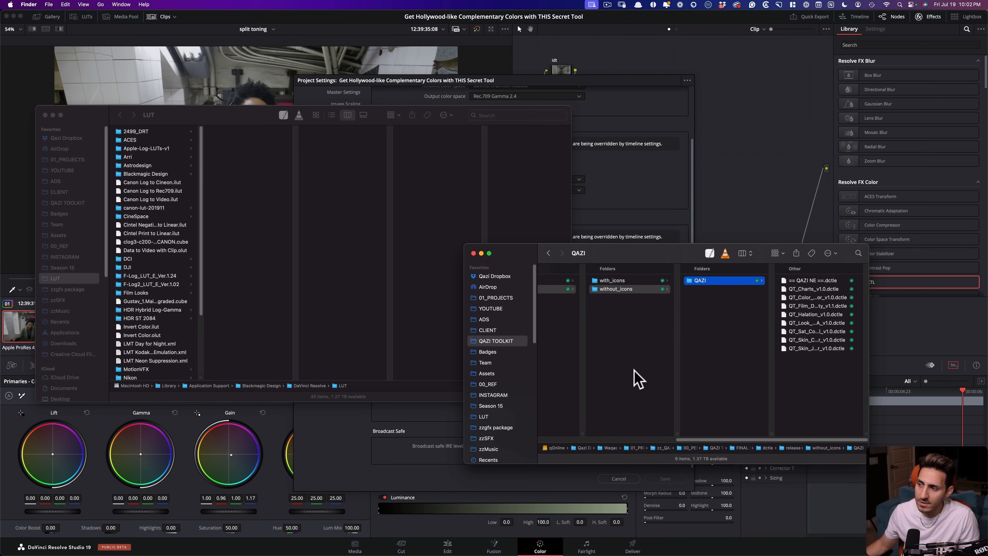
left_click(632, 281)
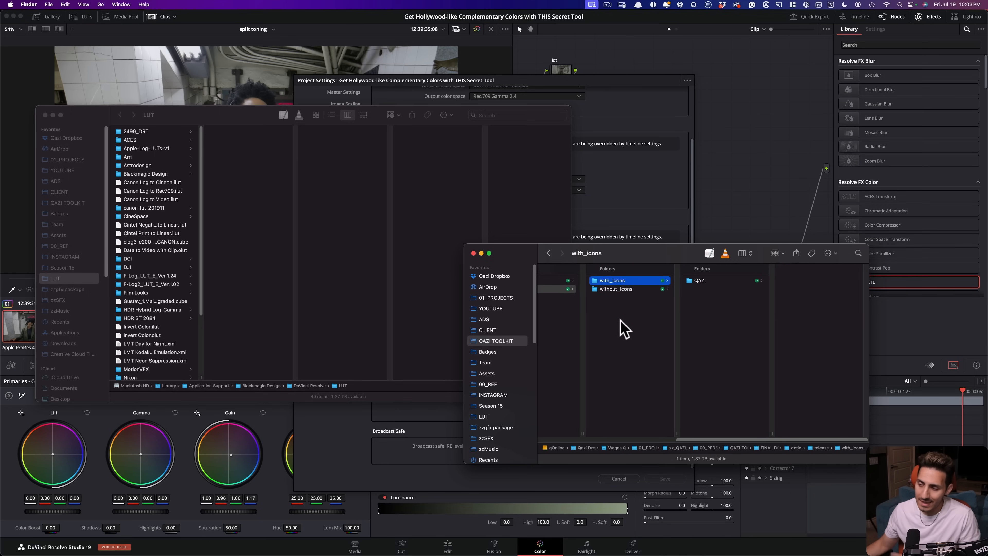
left_click(644, 288)
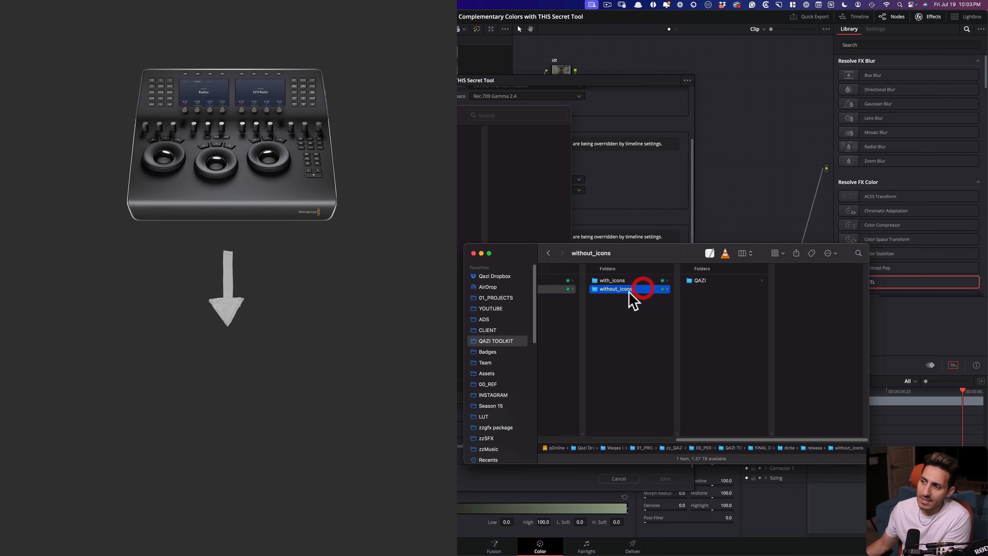
left_click(631, 281)
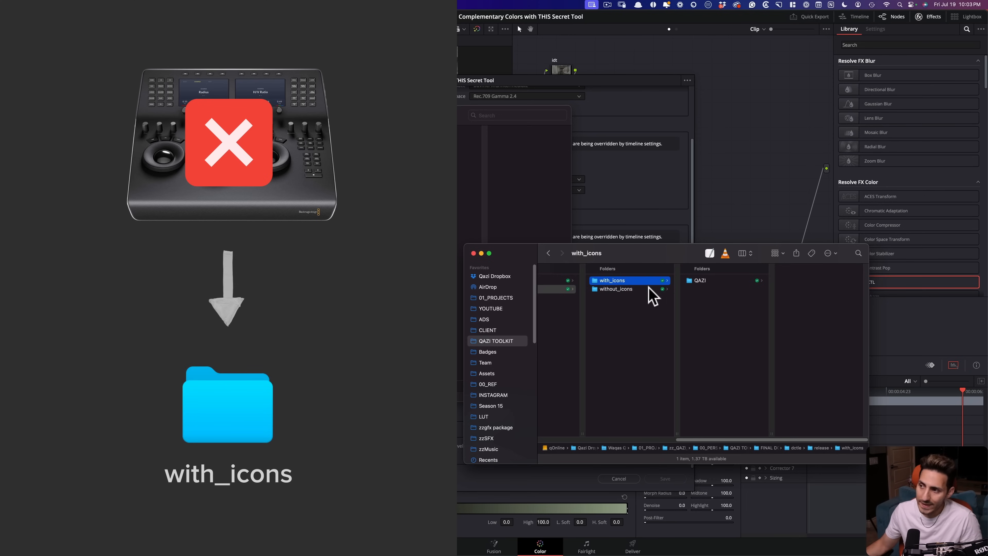
left_click(656, 289)
- Select the QAZI folder inside without_icons and open the QAZI folder in the LUT directory
left_click(702, 281)
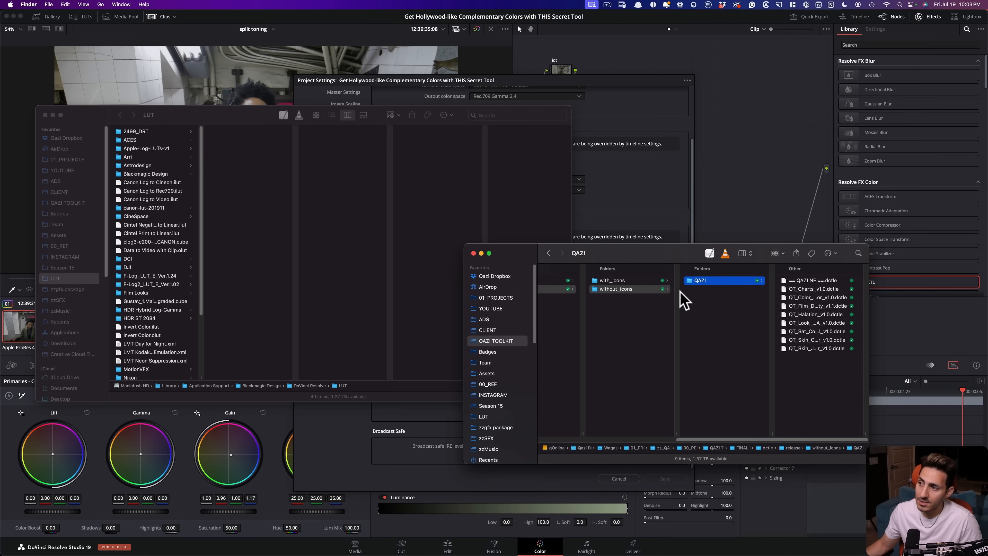
scroll(177, 284, "down", 5)
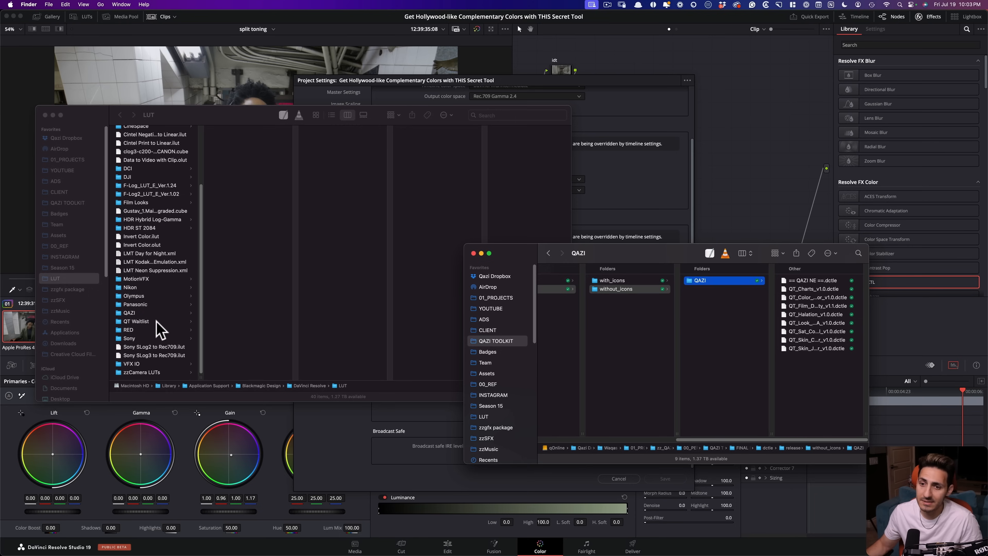
left_click(139, 313)
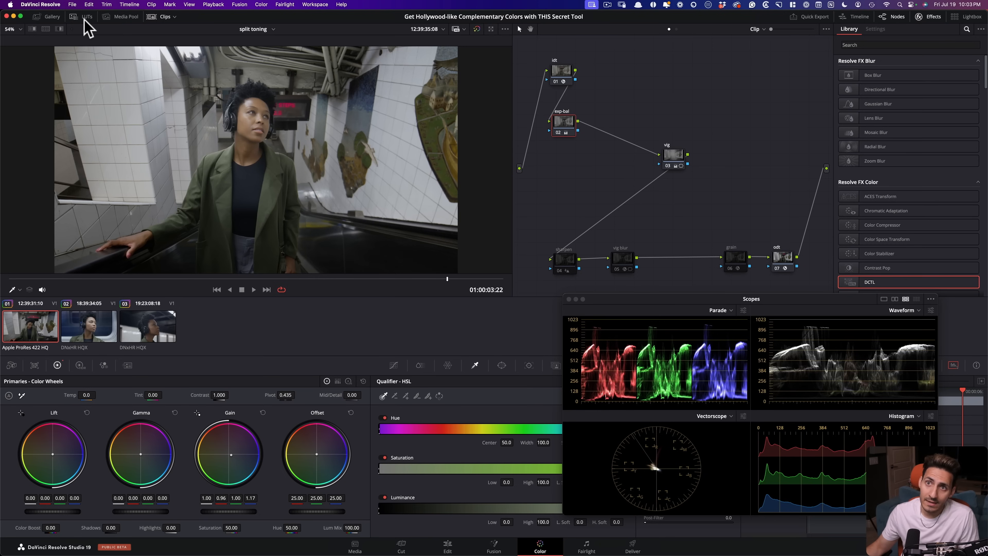
- Show the LUT browser, view the LUT folder in Finder, and close the folder windows and the browser
left_click(82, 18)
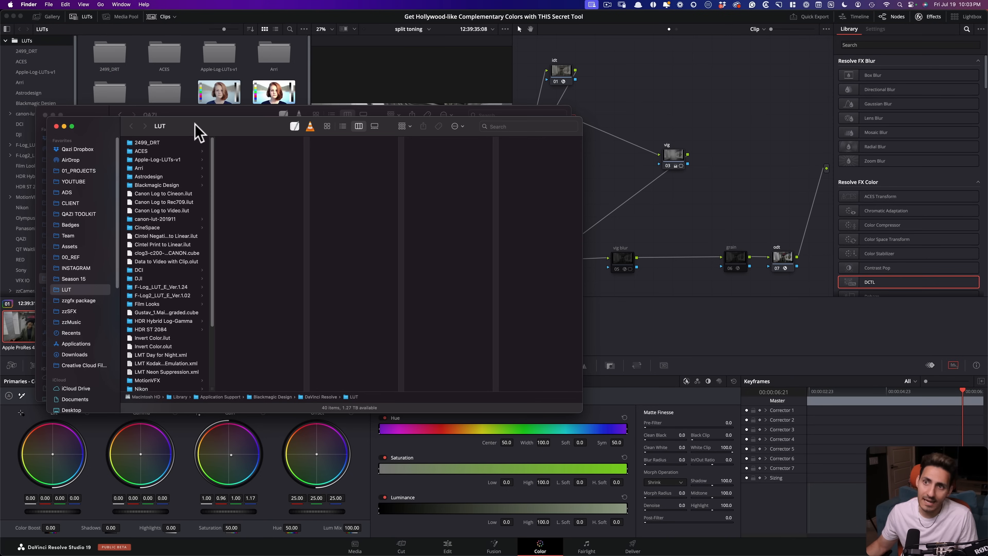
left_click_drag(194, 131, 243, 214)
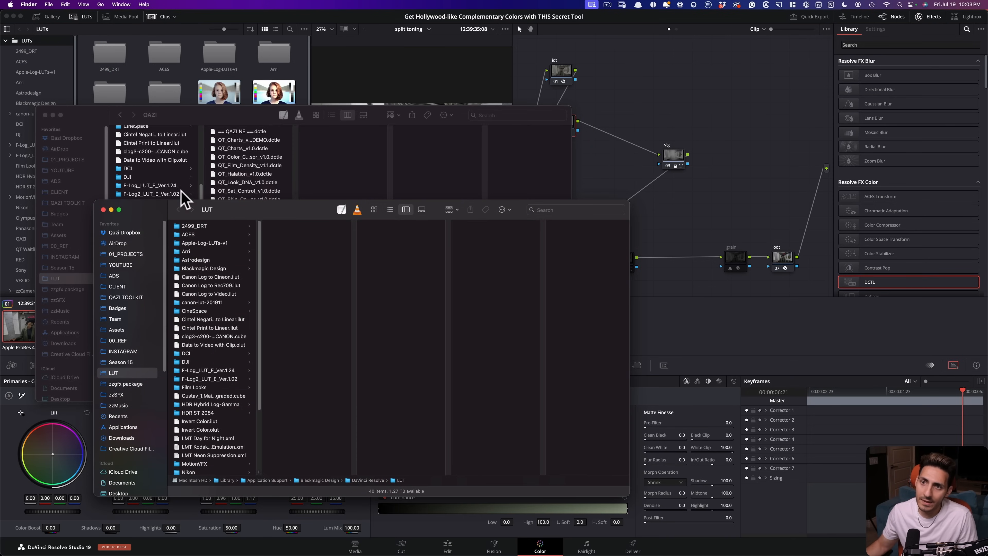
key("super+w")
key("super+w")
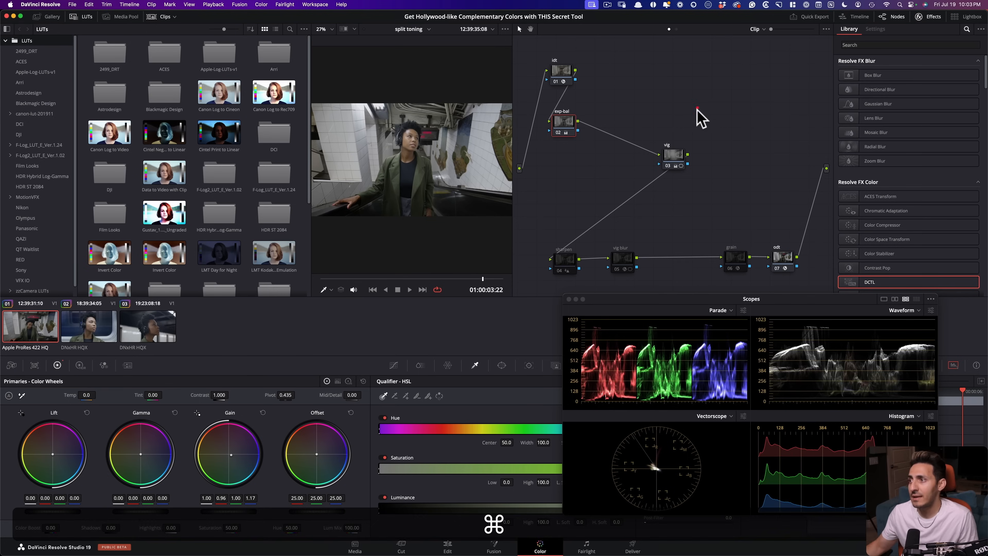
left_click(697, 108)
left_click(81, 16)
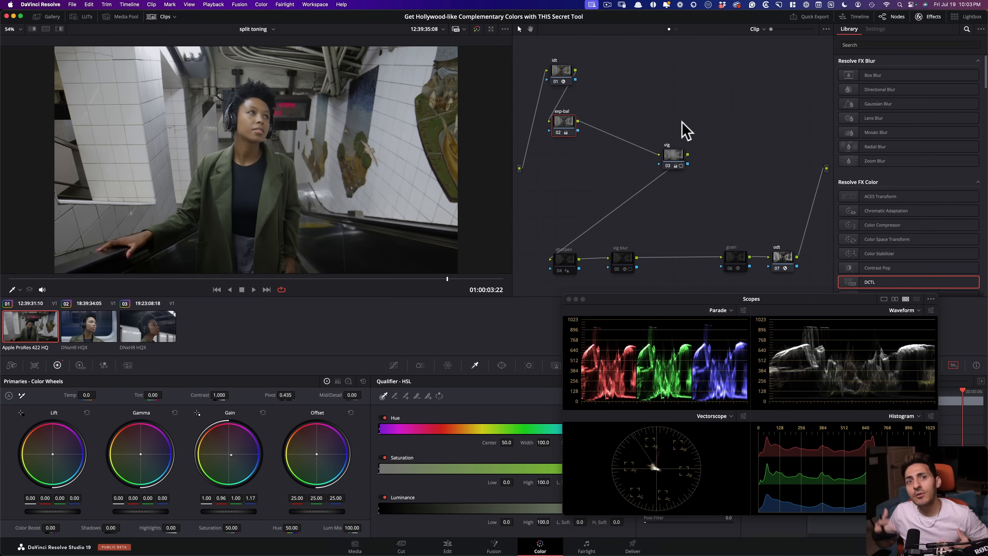
- Search the effects library for "look" and replace that search with "dct"
left_click(880, 43)
type("look")
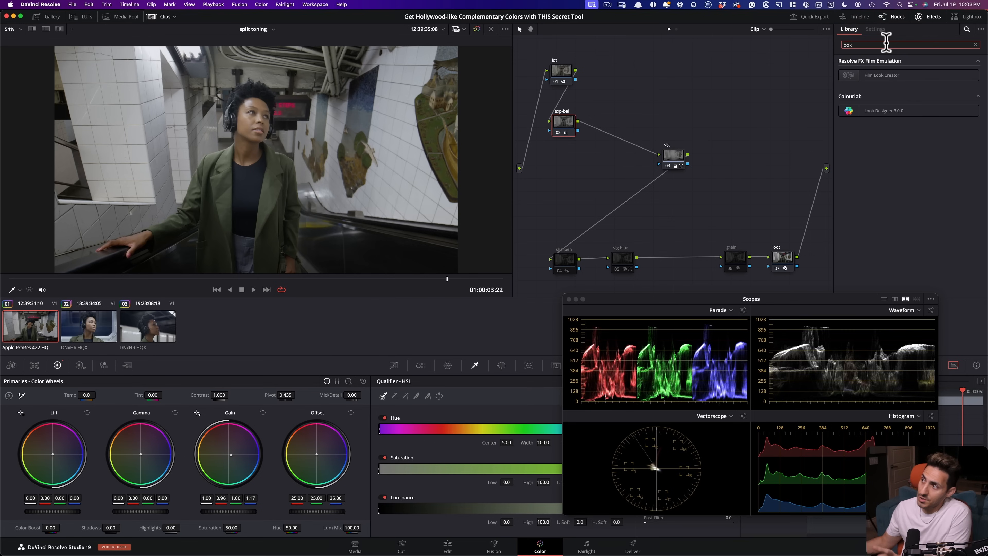
left_click(974, 45)
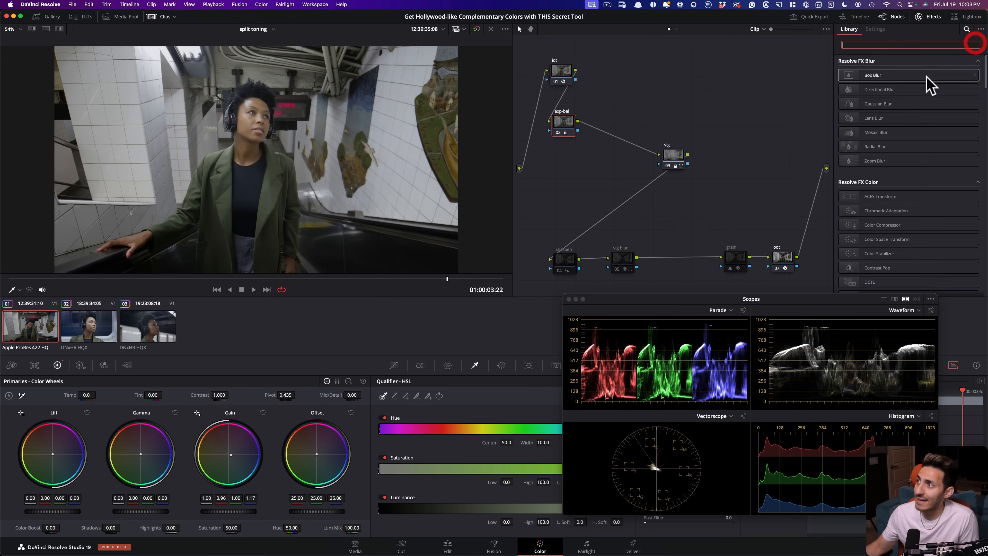
type("dct")
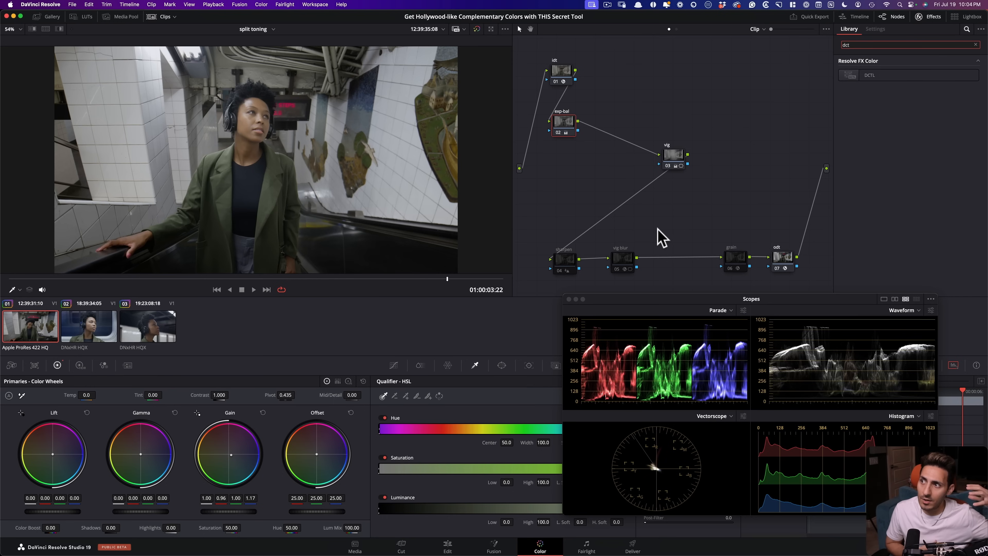
- Compare the first clip's exp-bal node off and on
left_click(565, 120)
key("super+d")
key("super+d")
left_click_drag(563, 121, 560, 121)
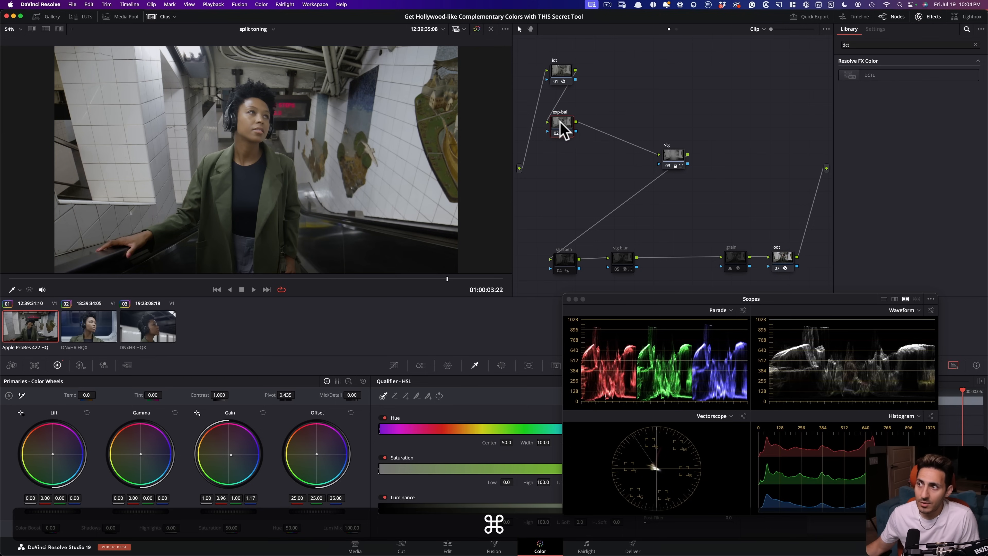
left_click(560, 122)
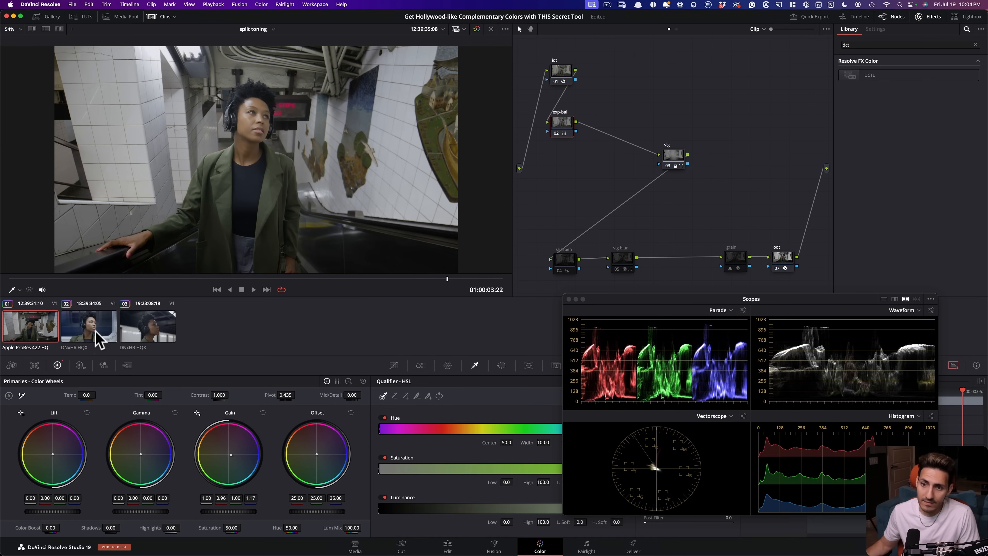
- Add a serial node after the exp-bal node and label it "pre qt ch"
left_click(563, 122)
key("alt+s")
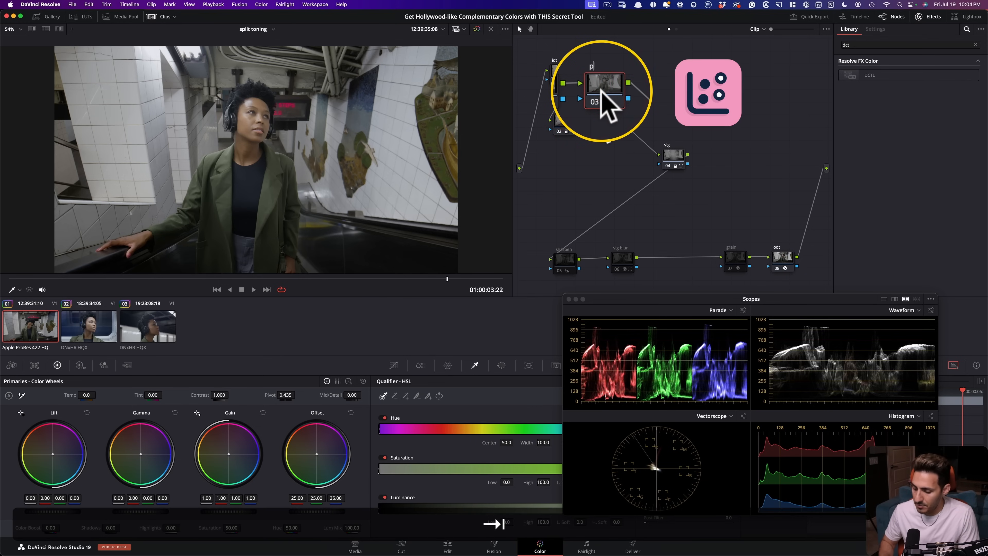
type("pre qt ch")
key("Return")
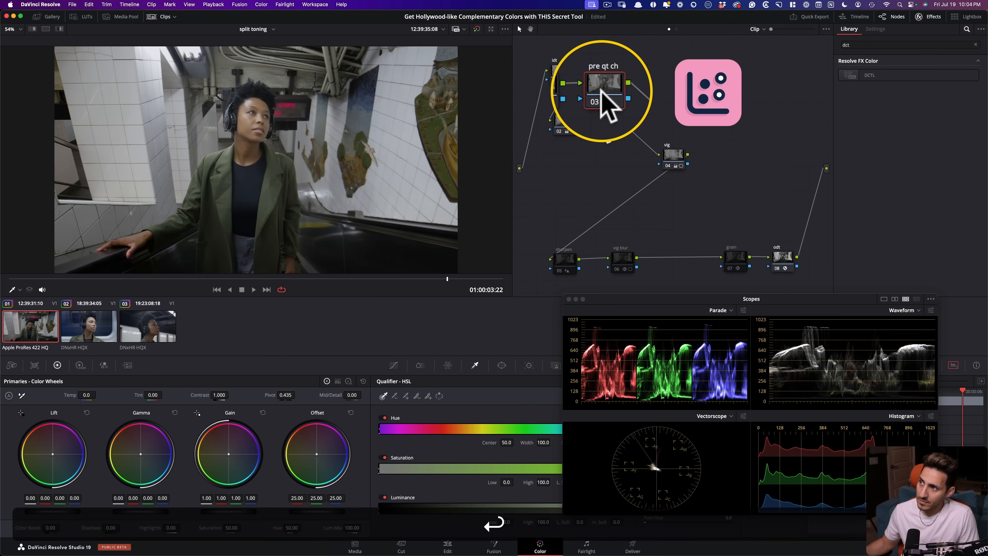
- Apply the DCTL effect to the pre qt ch node with QT_Charts_v1.0 and enable its Color Chart and Mid Gray
left_click_drag(871, 78, 603, 120)
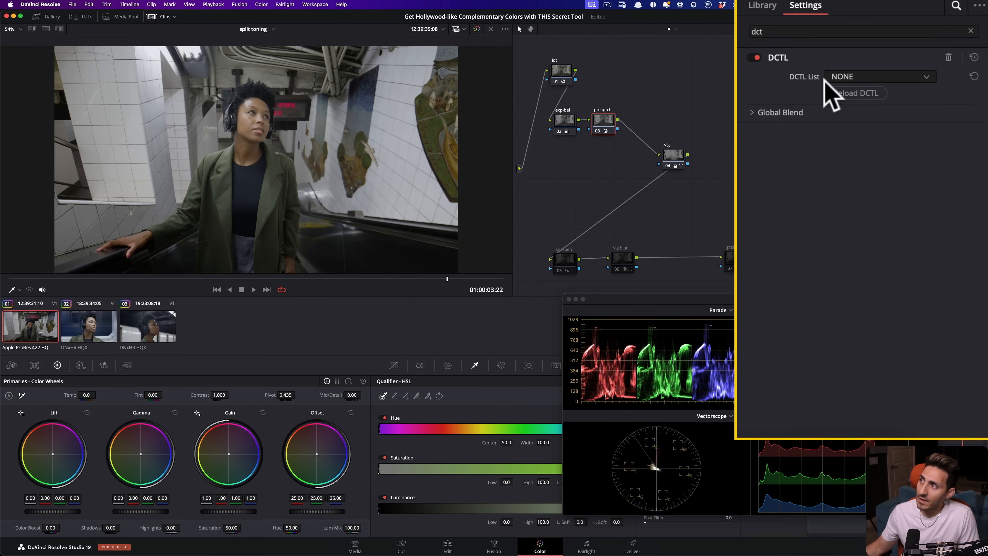
left_click(872, 77)
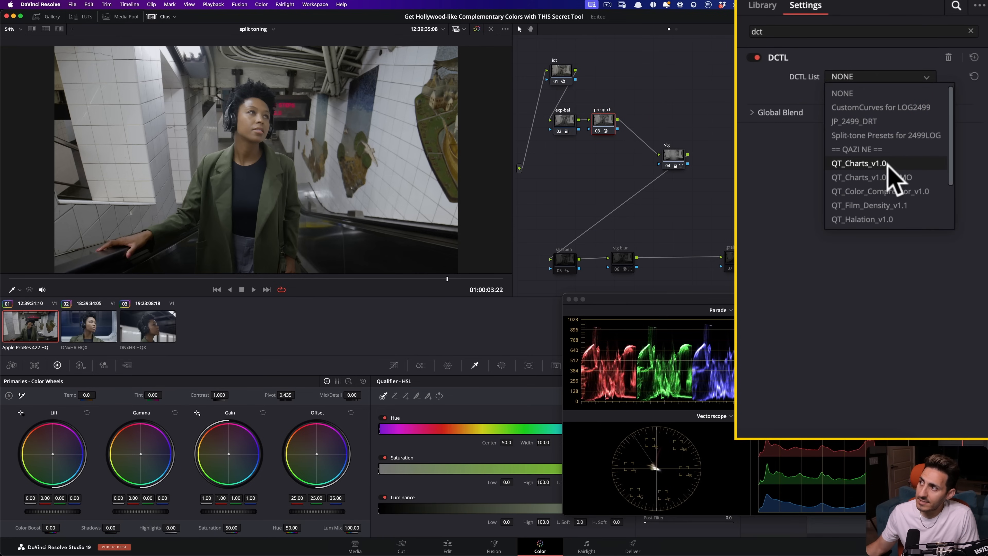
left_click(868, 163)
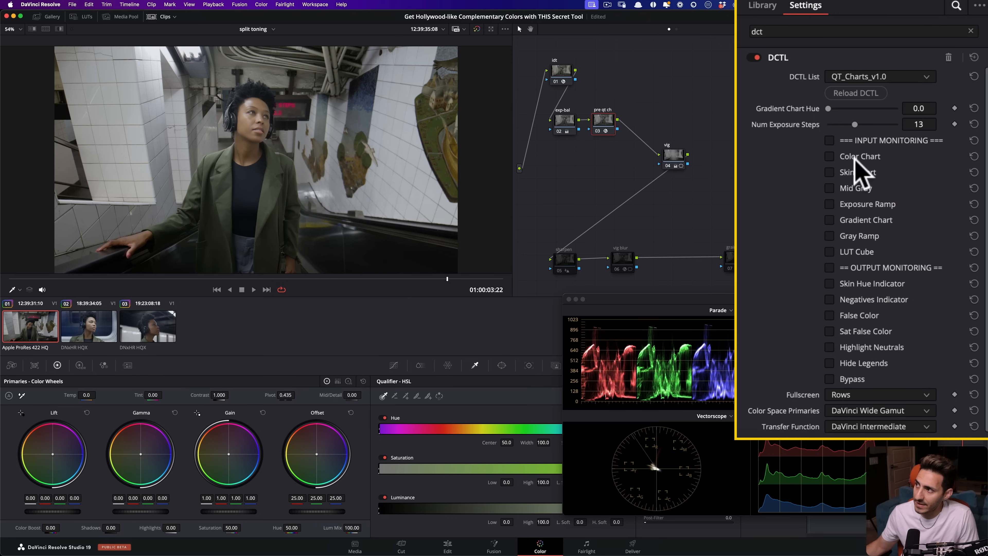
left_click(862, 156)
left_click(858, 188)
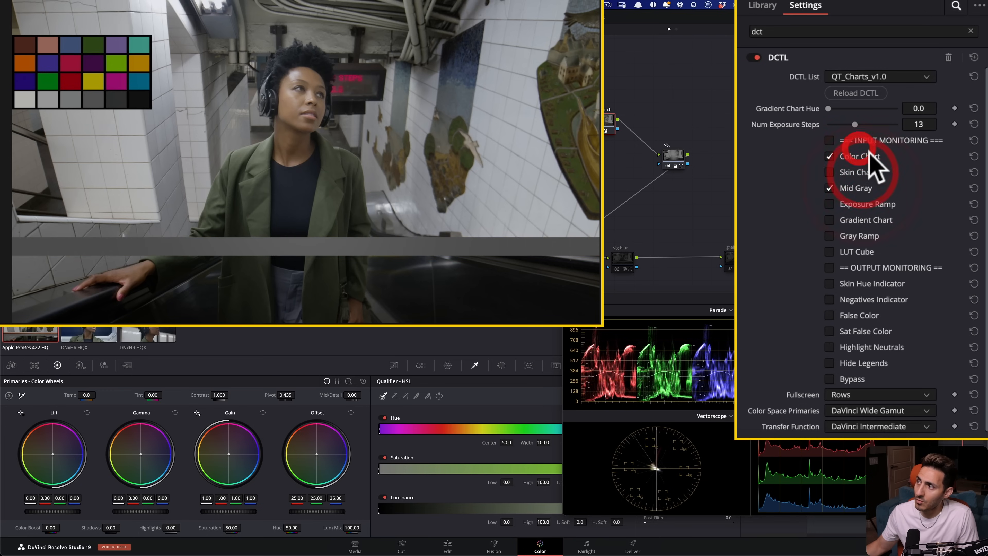
- Disable the Color Chart and Mid Gray overlays on the pre qt ch node
left_click(860, 156)
left_click(857, 188)
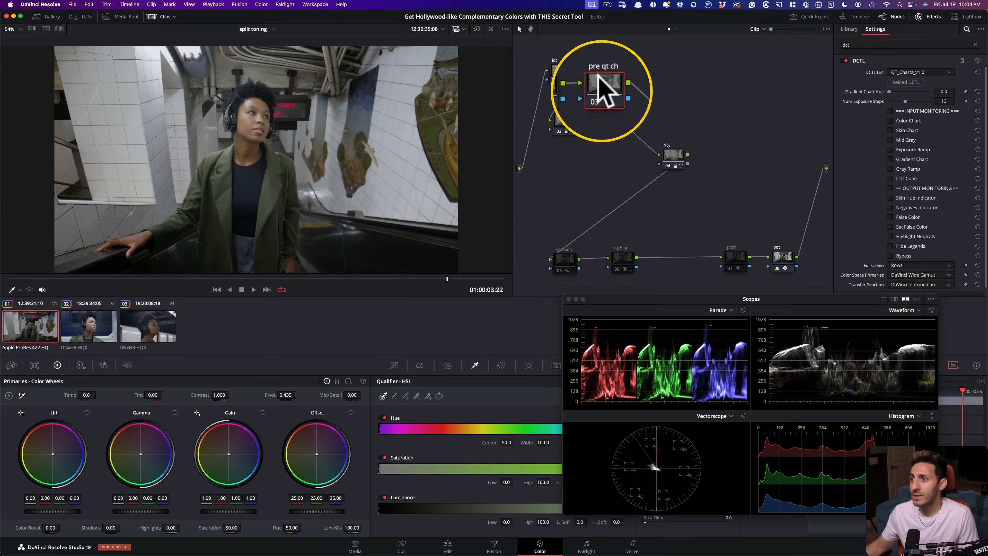
left_click_drag(600, 116, 601, 120)
left_click_drag(601, 82, 596, 82)
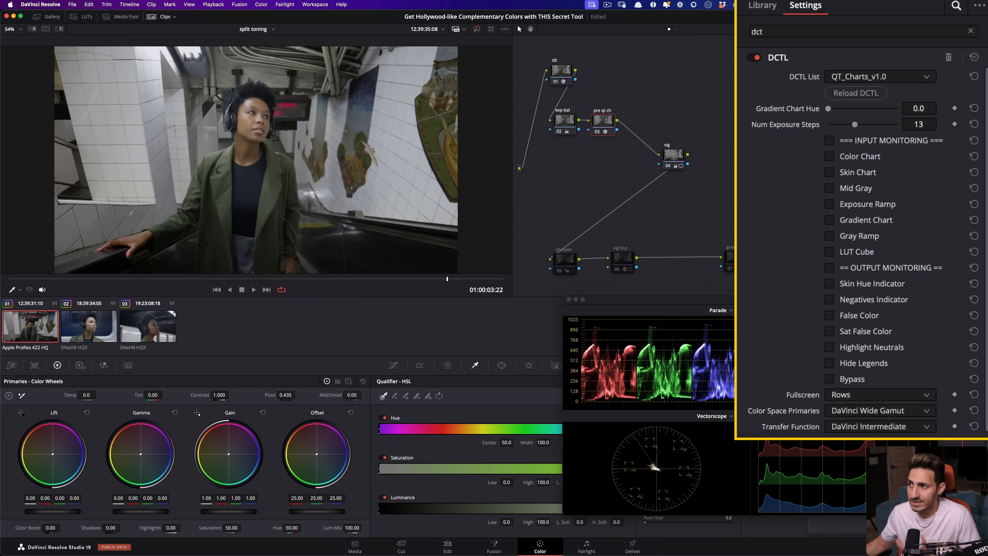
- Insert a serial node between the vig blur and grain nodes and label it "post qt ch"
left_click(734, 258)
key("shift+s")
left_click_drag(694, 260, 693, 258)
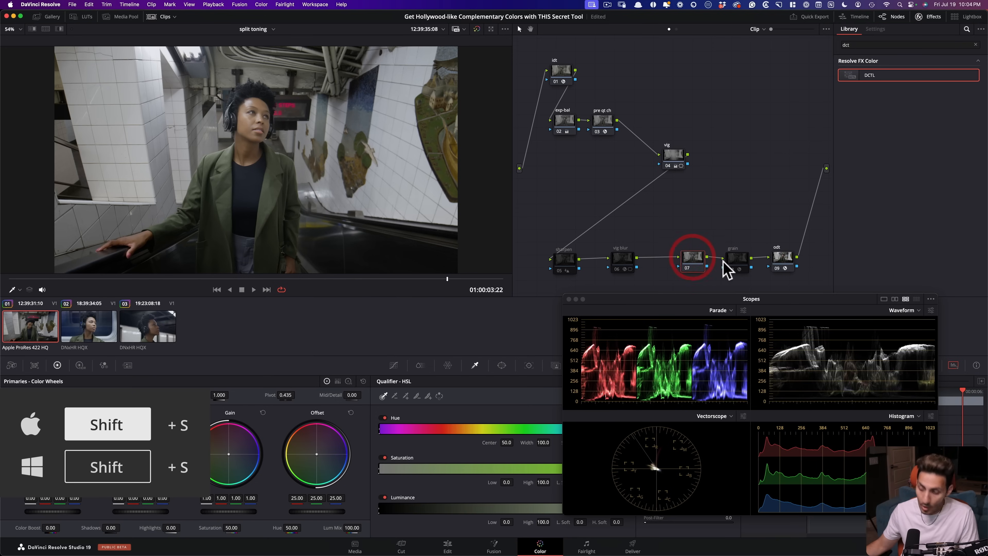
key("Tab")
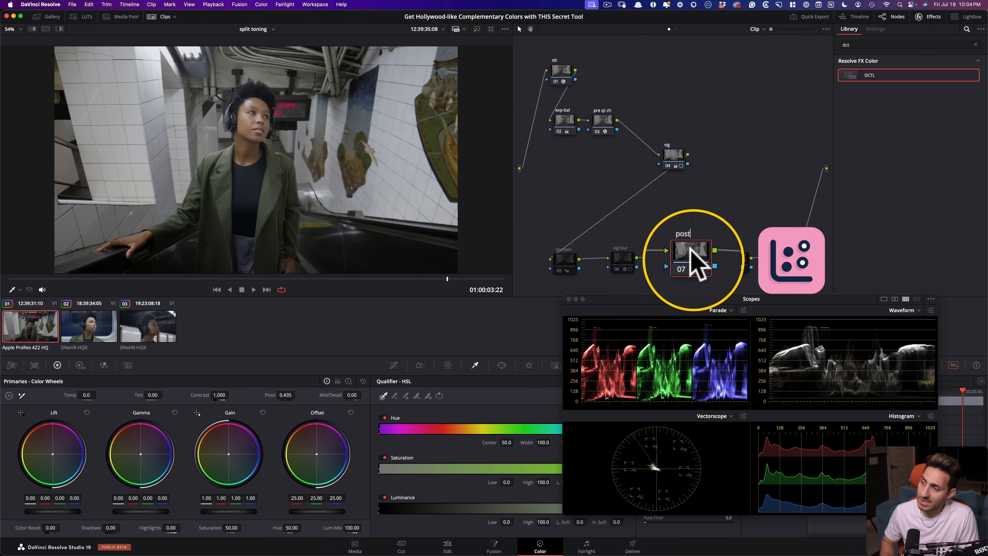
type("post qt ch")
key("Return")
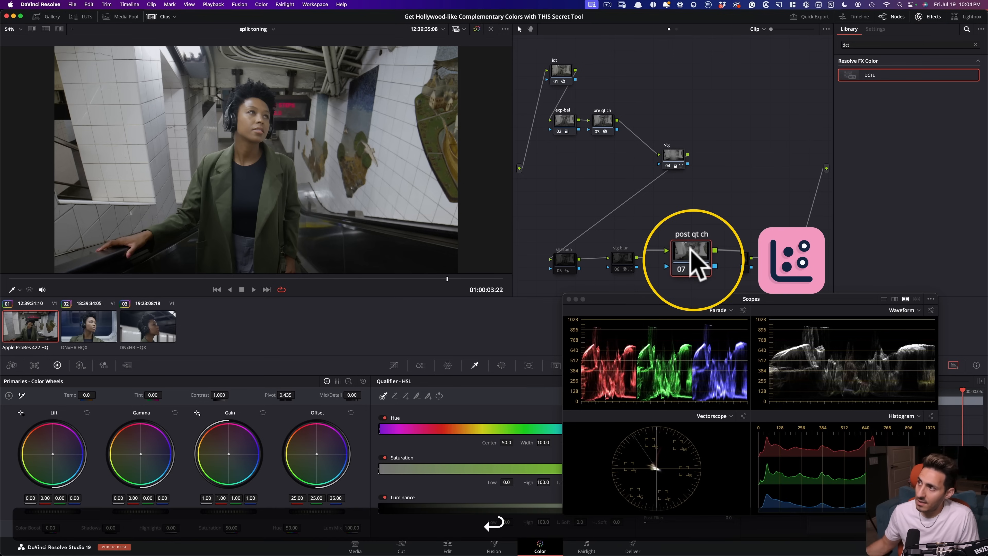
- Apply the DCTL effect to the post qt ch node and load QT_Charts_v1.0 in it
left_click_drag(875, 78, 700, 243)
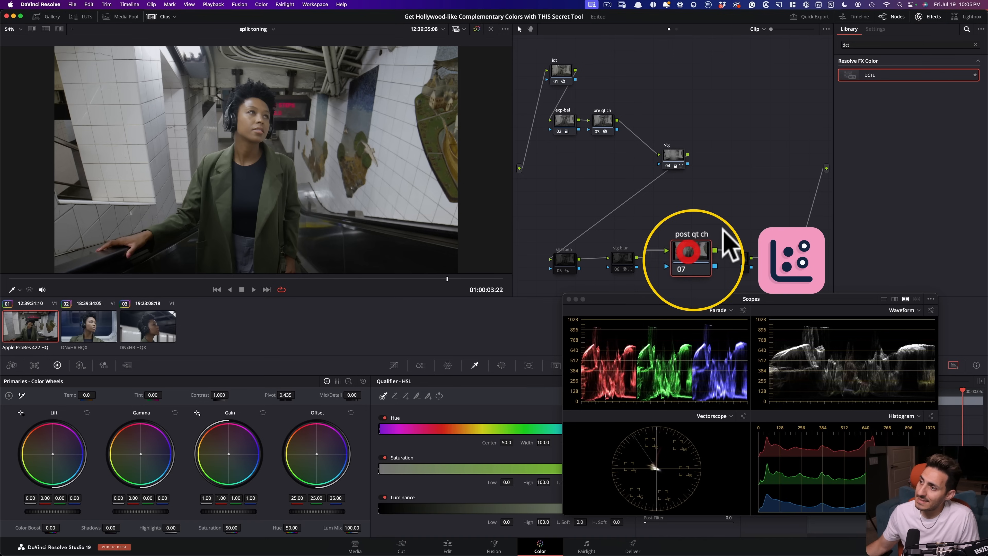
left_click(928, 83)
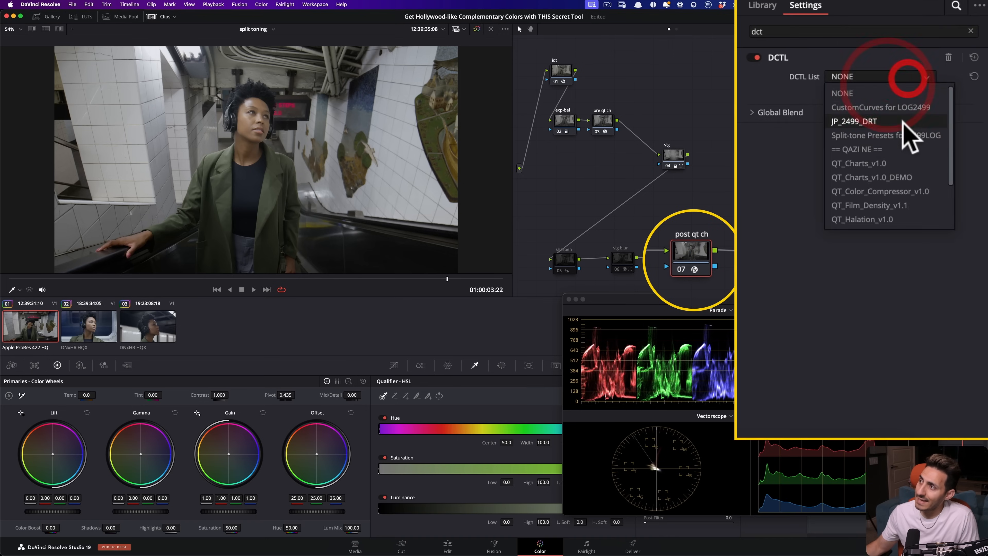
left_click(875, 164)
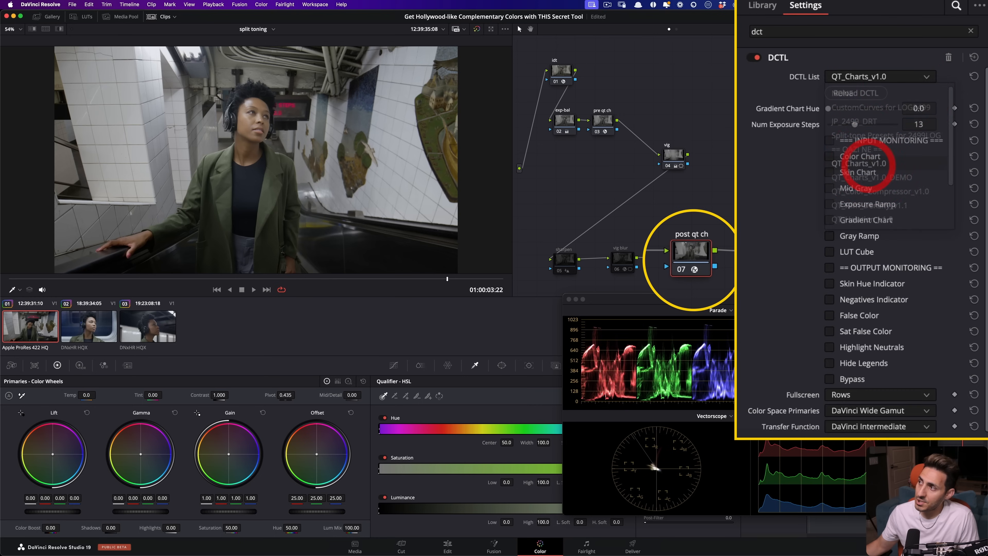
left_click(687, 255)
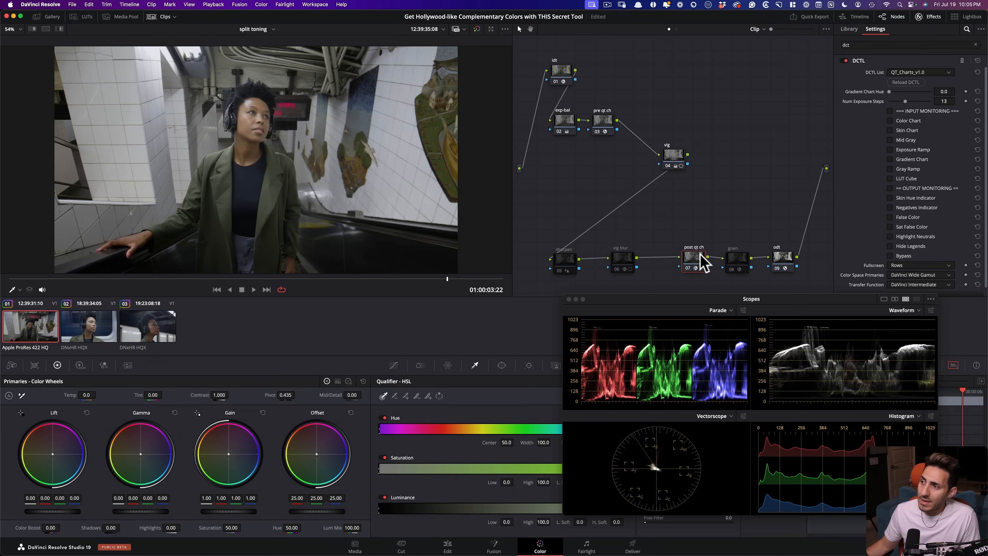
- Add a serial node after vig, place it above the sharpen node and label it "qt sk comp"
left_click(674, 156)
key("alt+s")
left_click_drag(703, 209, 566, 204)
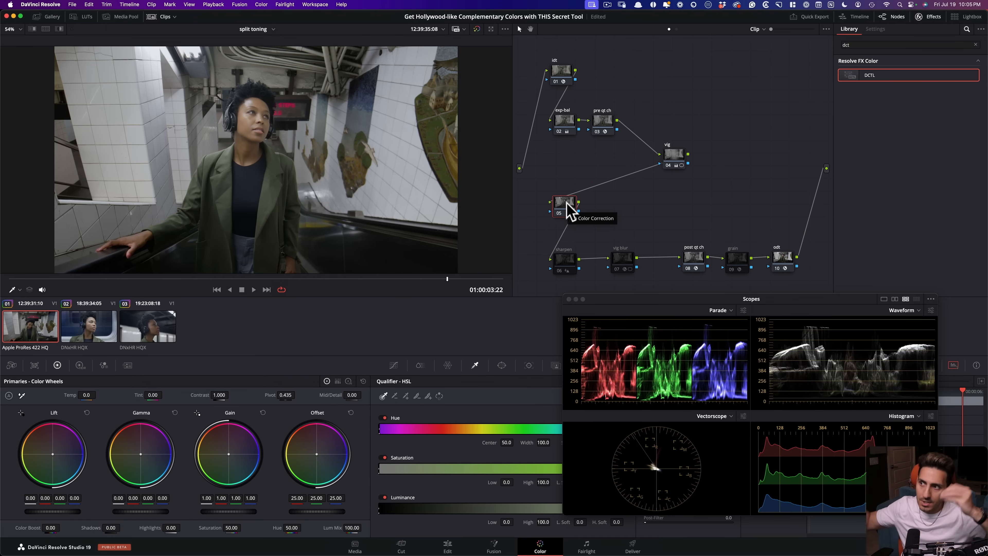
left_click_drag(563, 202, 567, 205)
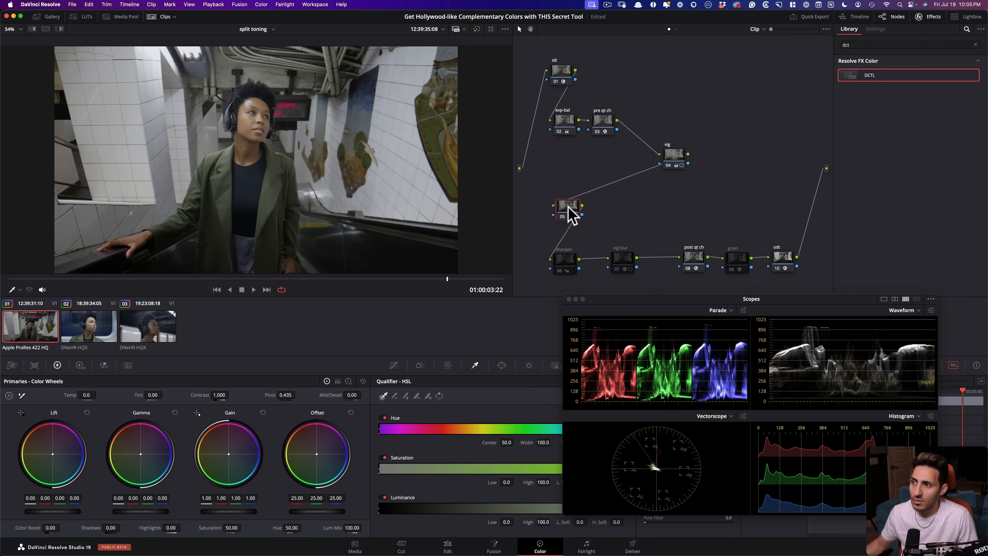
key("Tab")
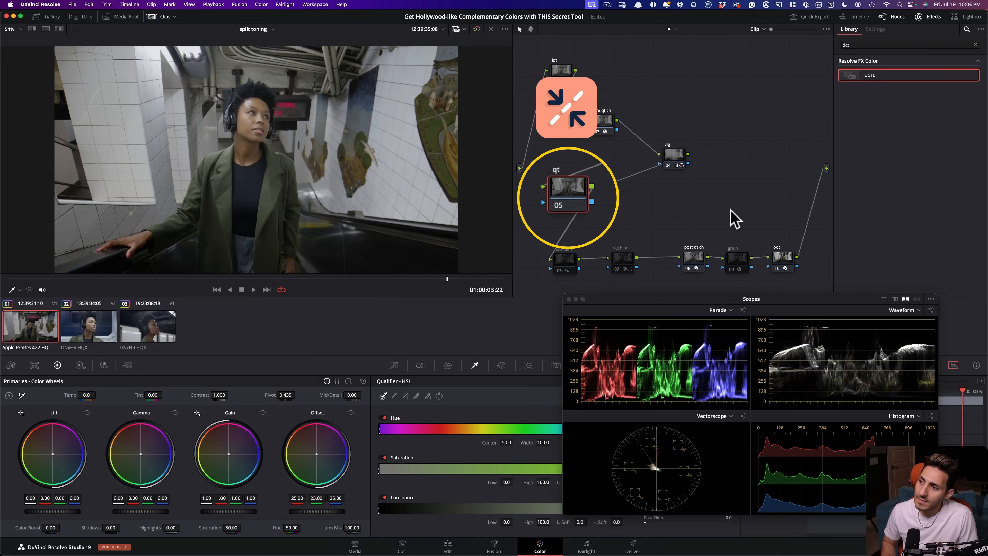
type("qt sk comp")
key("Return")
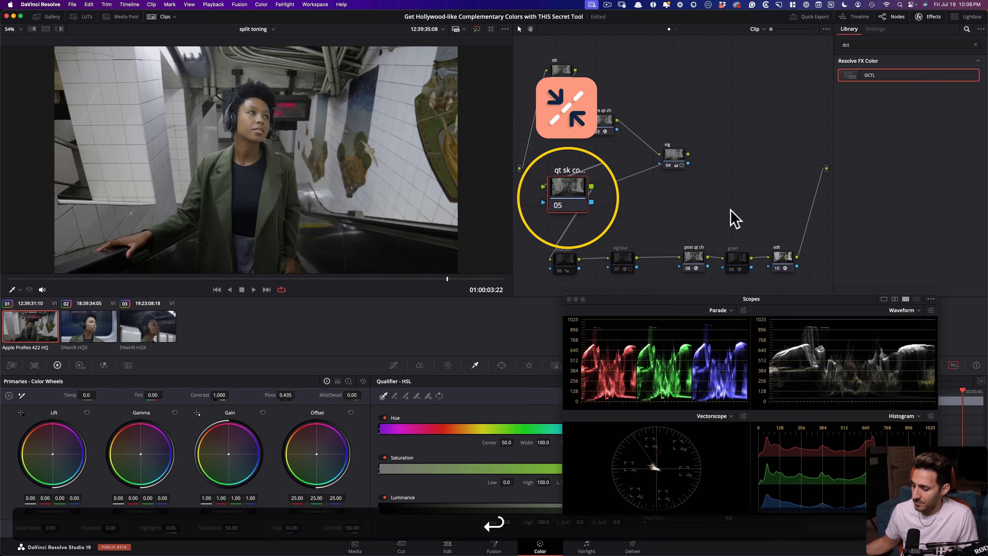
- Add a serial node after qt sk comp and label it "qt col comp"
key("alt+s")
key("Tab")
type("qt")
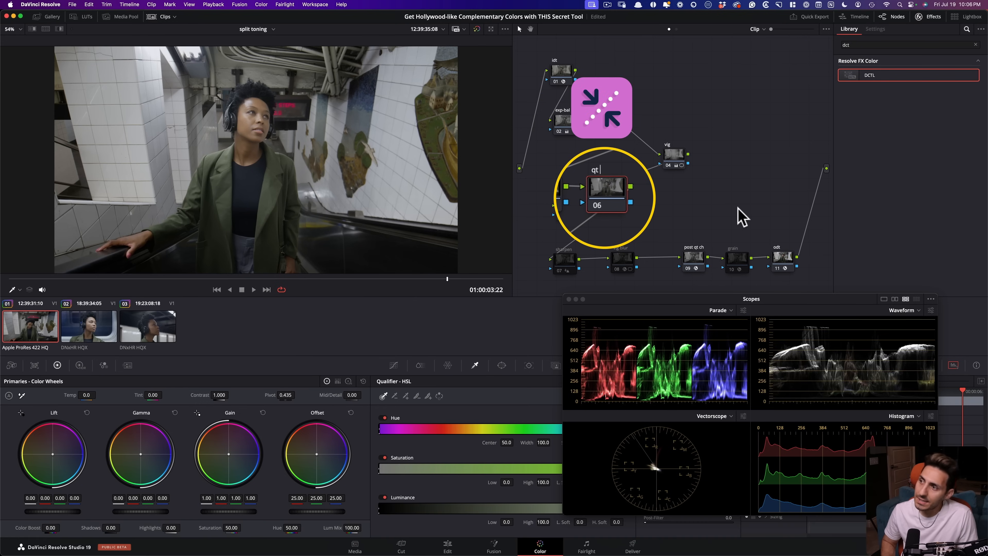
type(" com")
key("BackSpace")
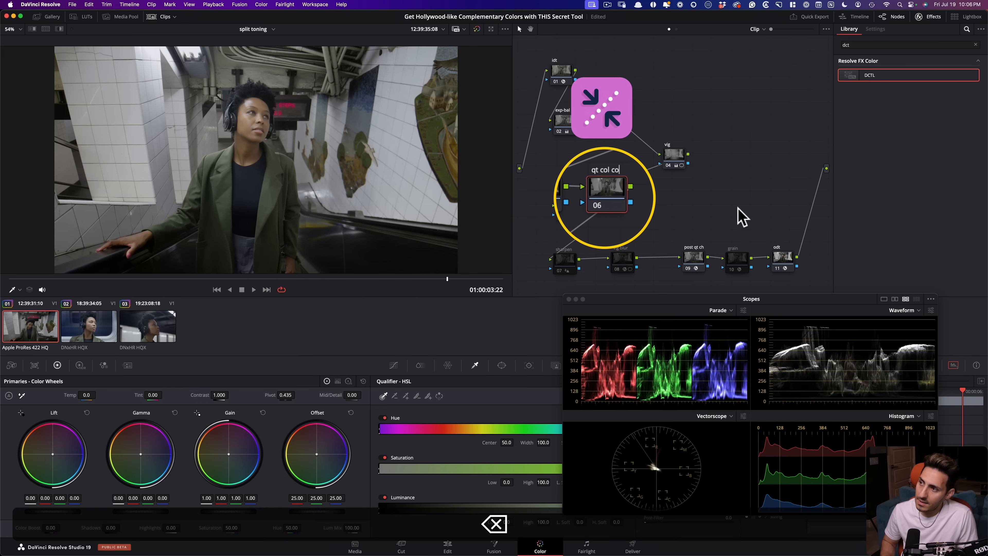
type("mp")
key("Return")
- Add a serial node after qt col comp and label it "qt sat con"
key("alt+z")
key("alt+s")
key("alt+Tab")
type("qt")
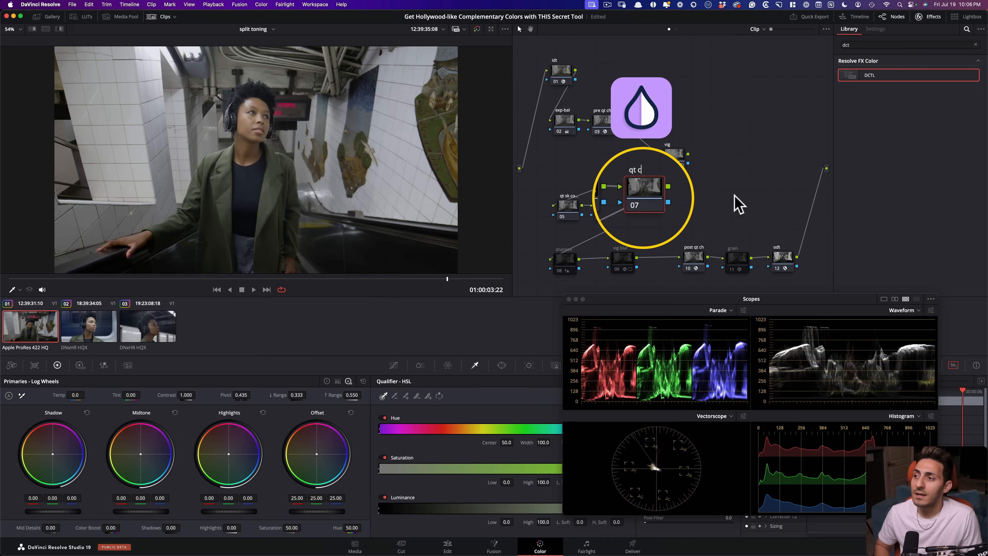
type(" c")
key("BackSpace")
key("Return")
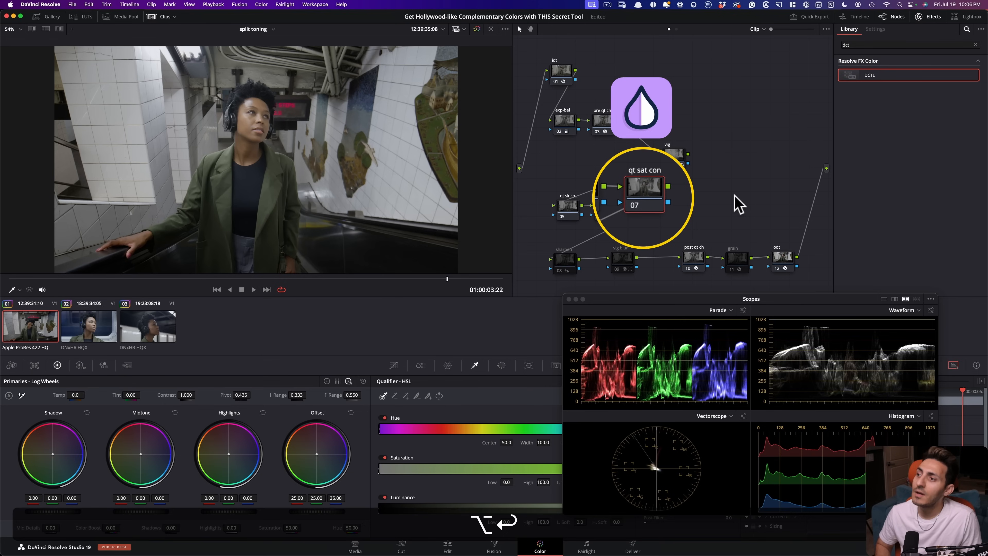
- Add a serial node after qt sat con and label it "qt film den"
key("alt+s")
type("qt")
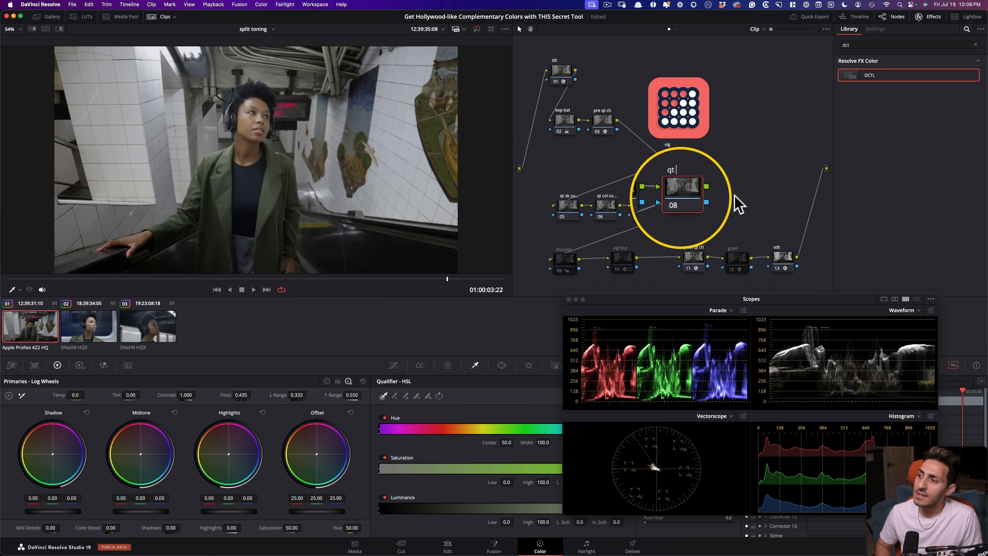
type(" film den")
key("Return")
- Add a serial node after qt film den and label it "qt sk juice"
key("alt+Return")
key("alt+Tab")
type("qt")
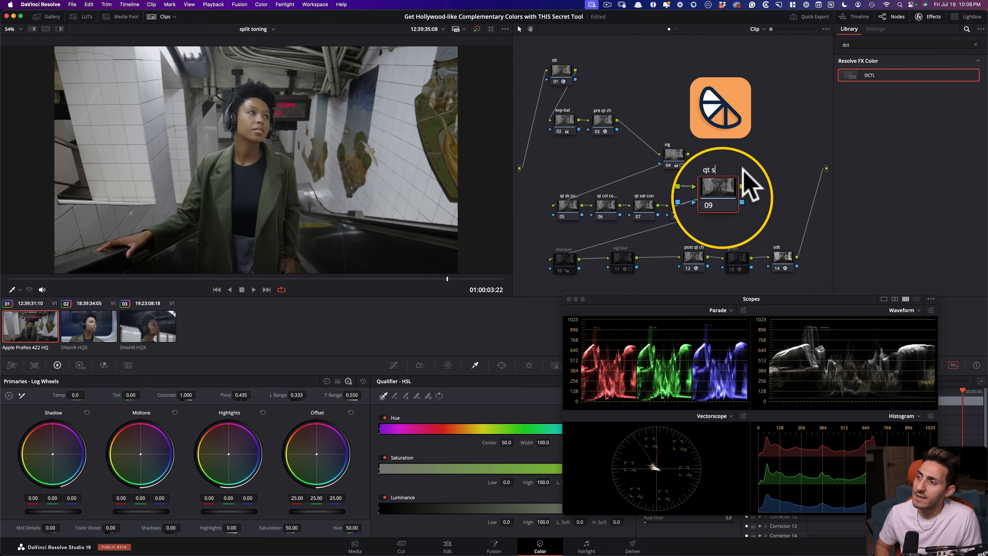
type(" skin j")
key("BackSpace")
type("jui")
key("BackSpace")
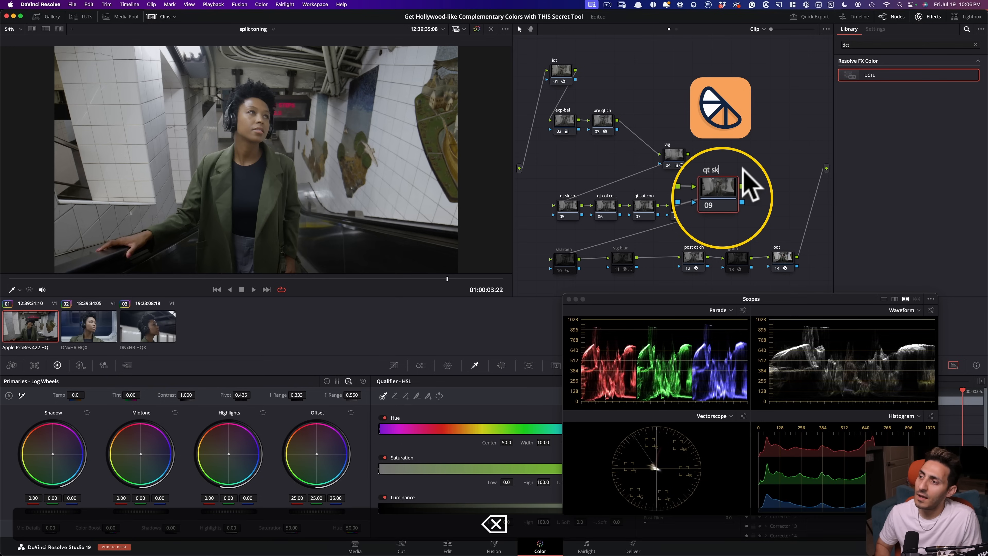
key("Return")
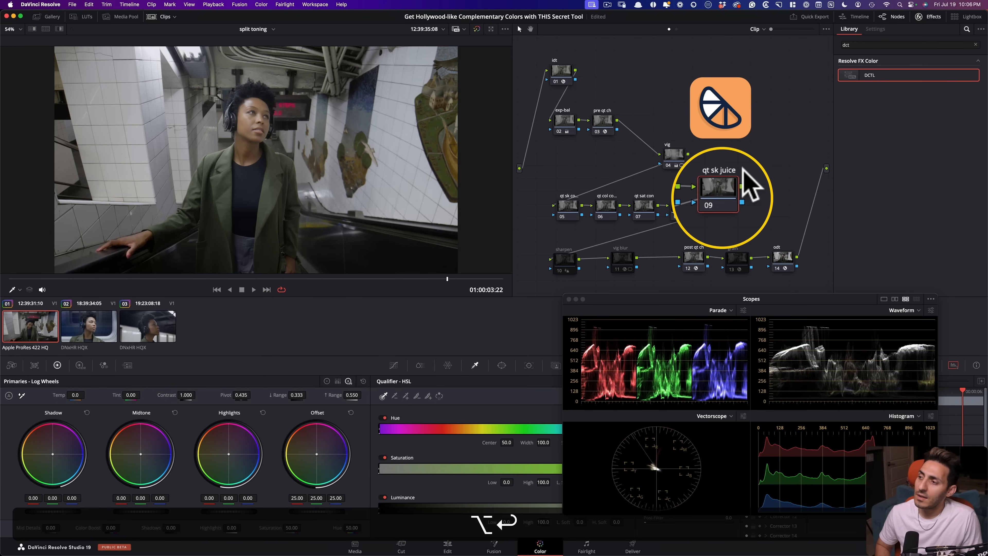
- Add two more serial nodes after qt sk juice, labelled "qt hal" and "qt look dna"
key("alt+s")
type("qt hal")
key("Return")
key("alt+s")
type("qt")
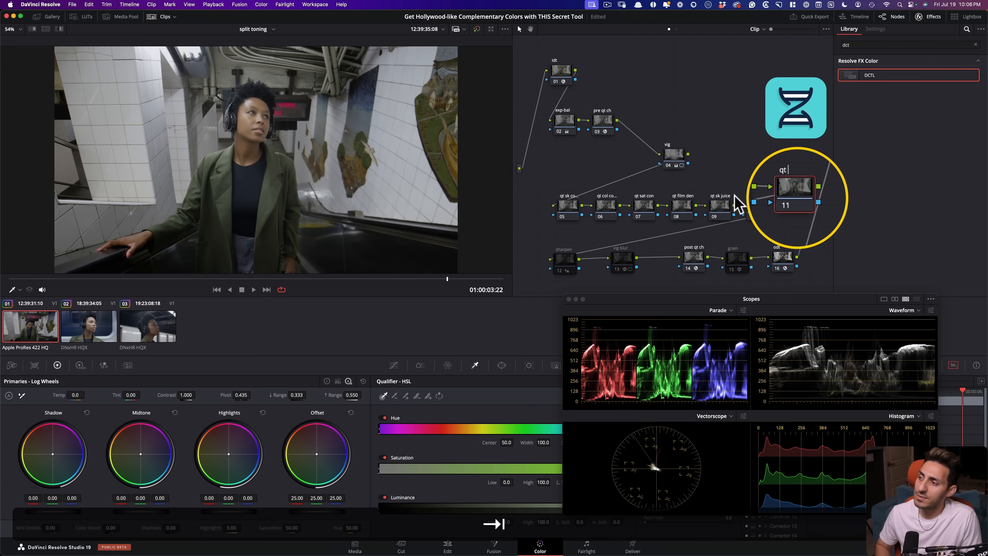
type(" look dna")
key("Return")
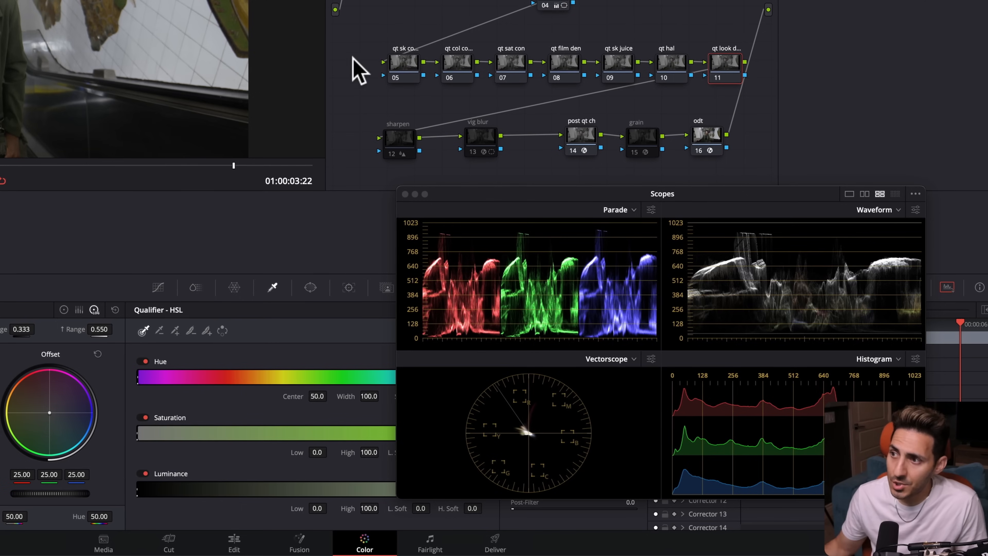
- Reposition the row of seven qt nodes in the graph and space the qt look dna node slightly away from qt hal
left_click_drag(374, 74, 697, 77)
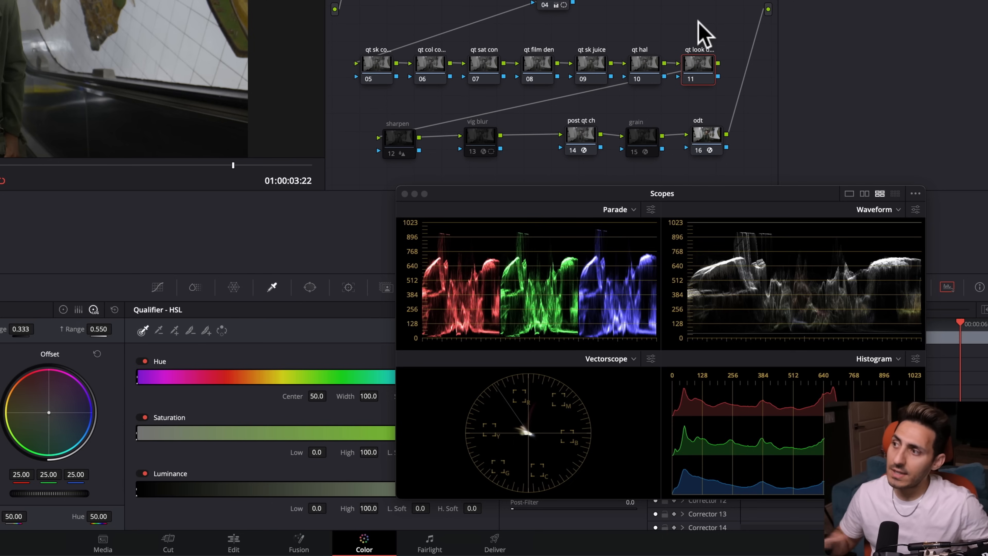
left_click_drag(345, 50, 745, 86)
mouse_move(690, 64)
left_mouse_down()
mouse_move(721, 82)
mouse_move(719, 60)
mouse_move(708, 67)
left_mouse_up()
left_click(707, 25)
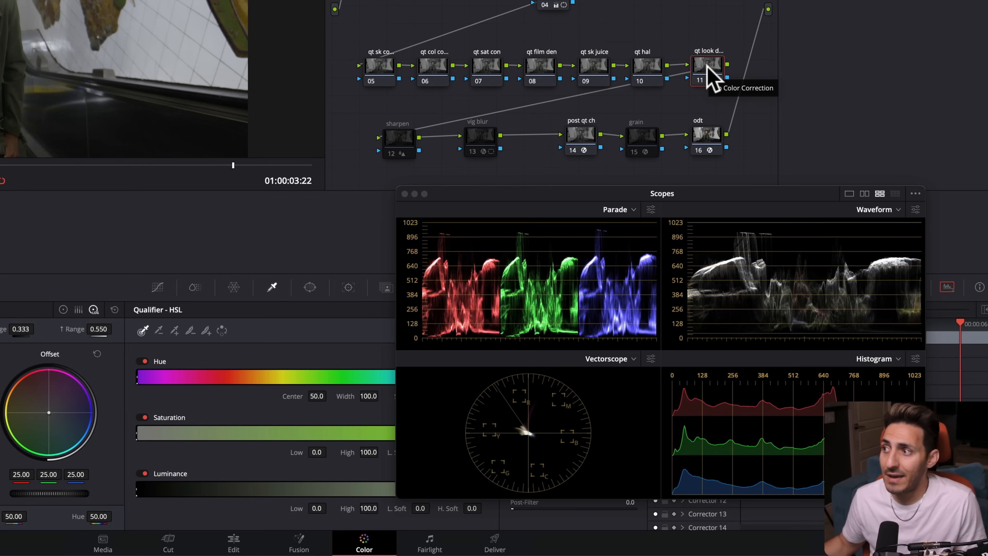
left_click_drag(355, 134, 746, 156)
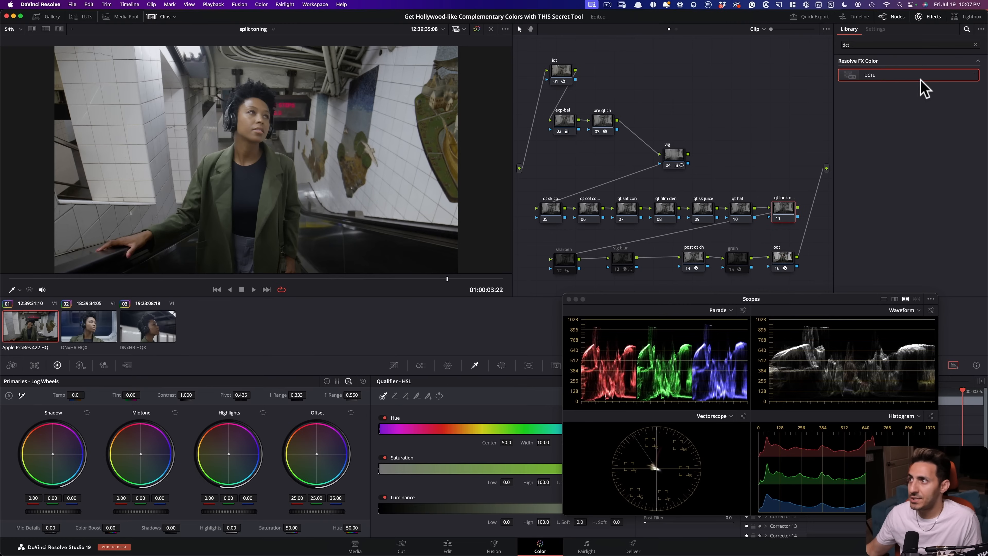
- Apply the DCTL effect to the qt look dna node and load QT_Look_DNA_v1.0 in it
left_click_drag(881, 72, 782, 209)
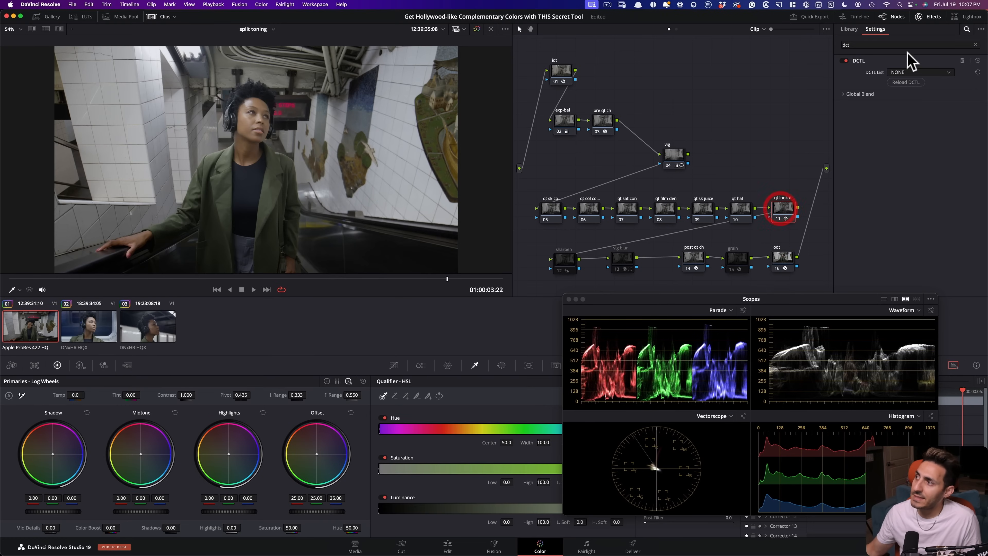
left_click(937, 71)
scroll(891, 205, "down", 2)
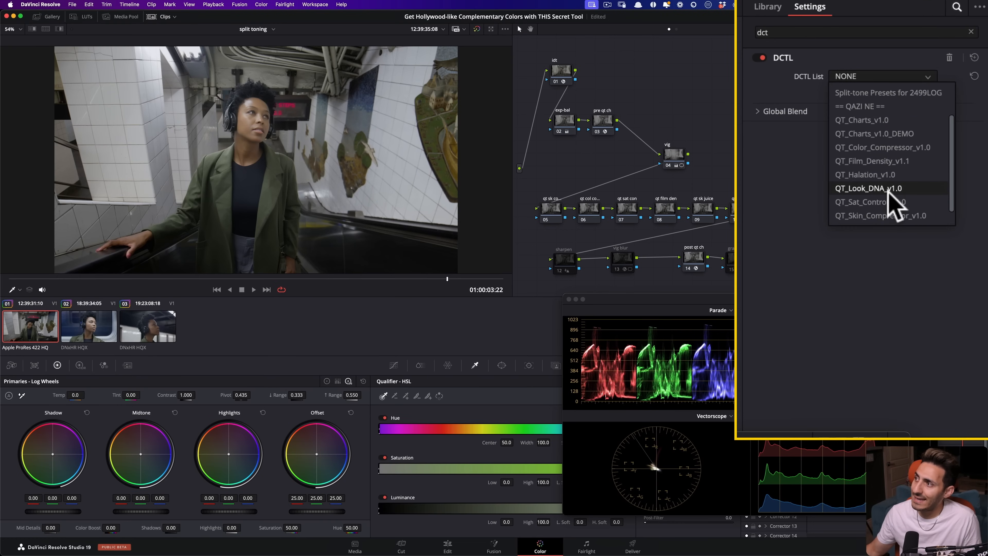
left_click(865, 192)
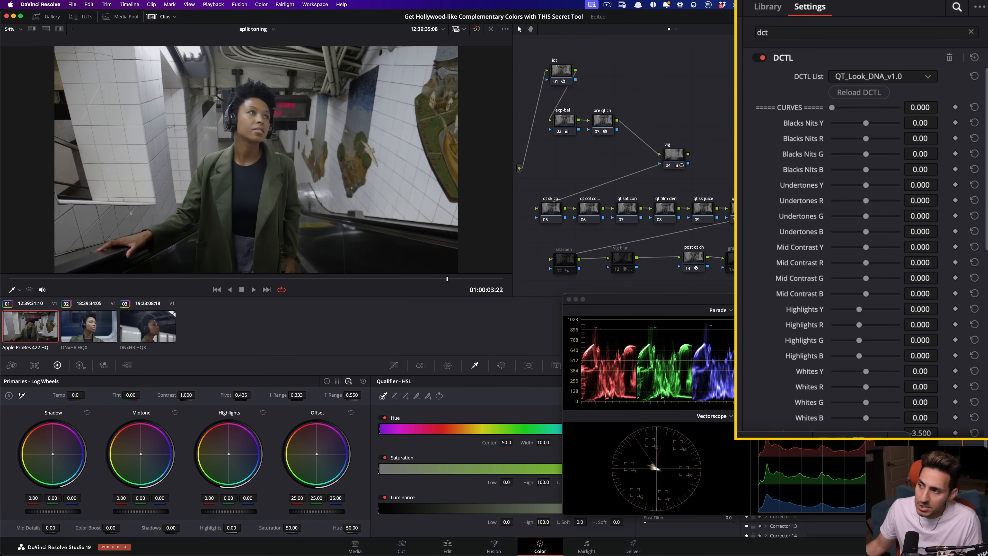
- Review the Look DNA curves, balance and bleach bypass parameters and set its preset to Kodak 2383
scroll(776, 327, "down", 10)
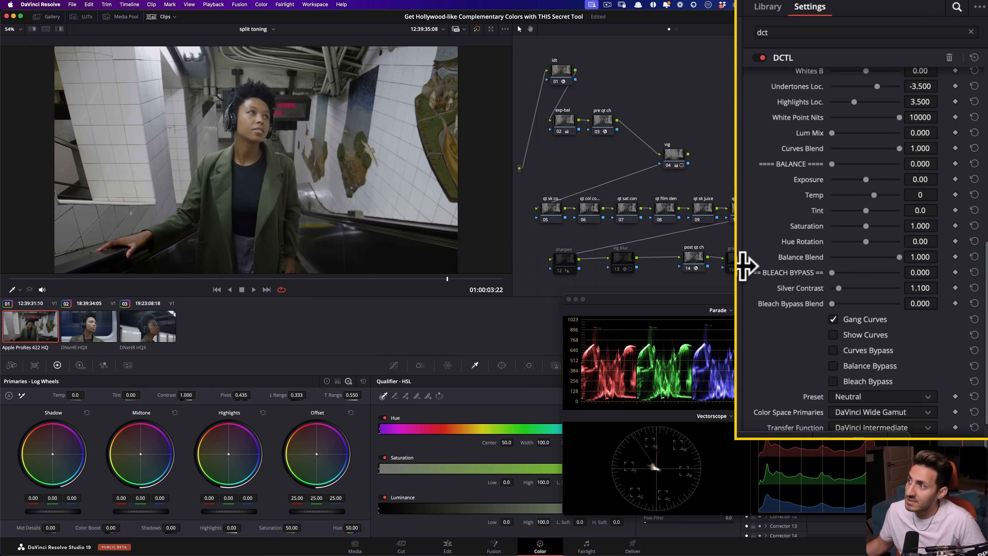
scroll(817, 155, "up", 10)
scroll(802, 262, "down", 2)
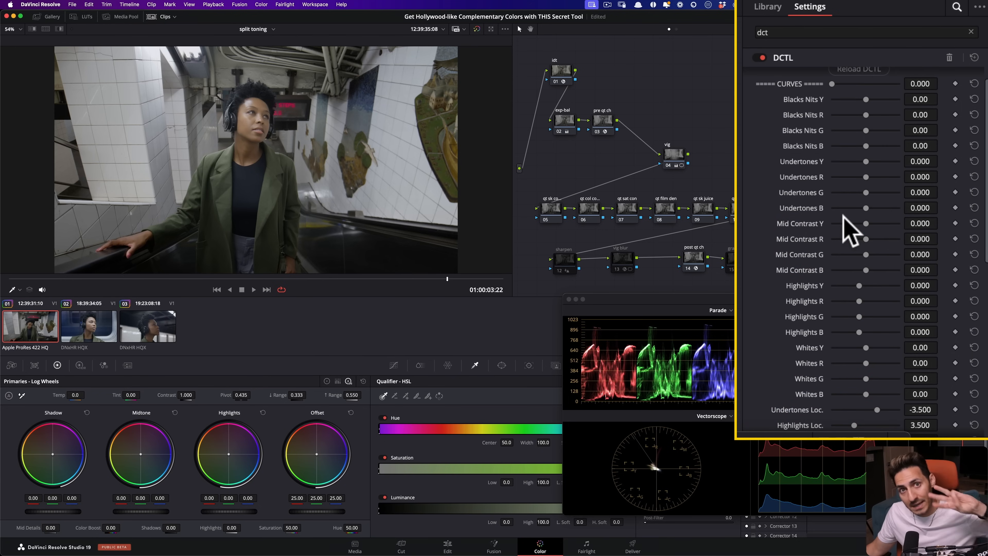
scroll(815, 323, "down", 1)
scroll(815, 323, "down", 10)
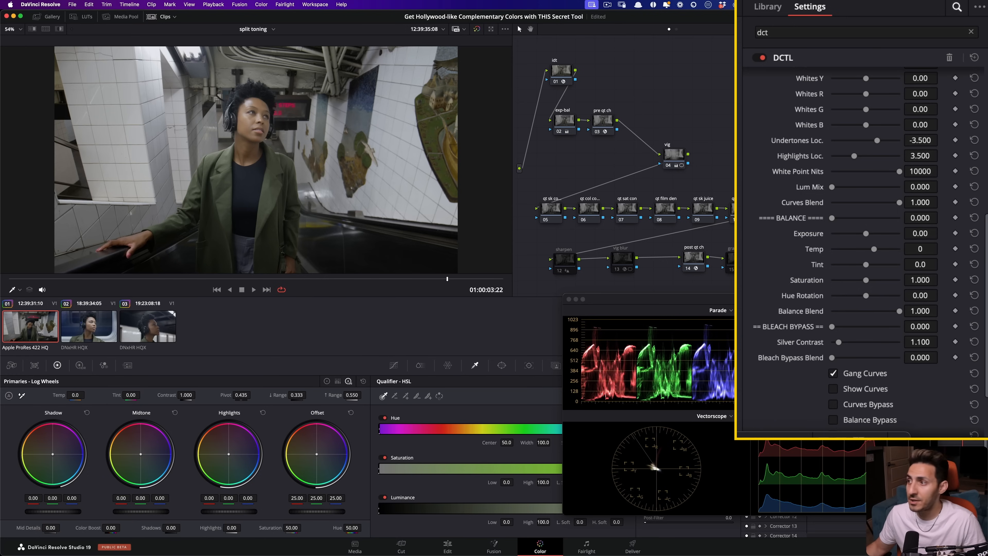
scroll(828, 283, "down", 3)
scroll(828, 283, "down", 2)
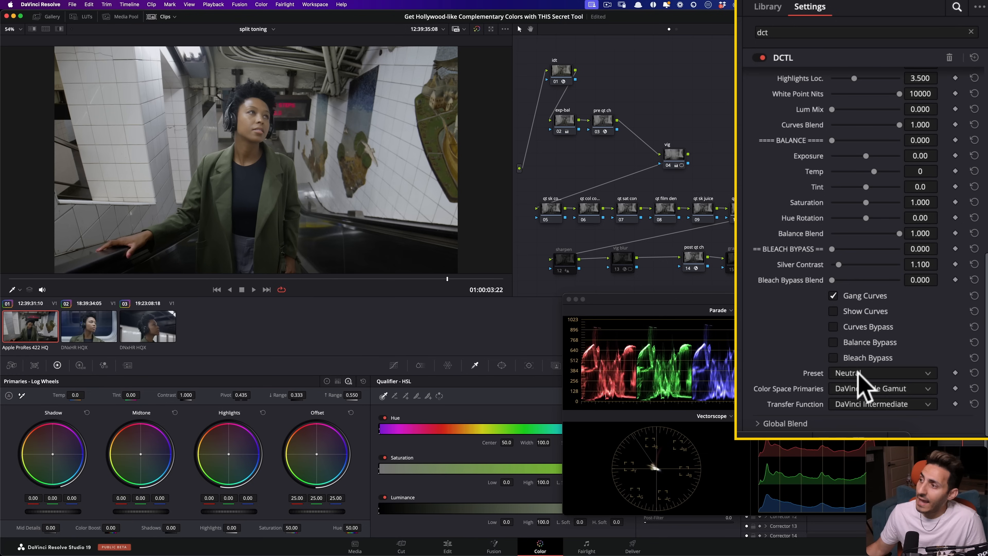
left_click(881, 371)
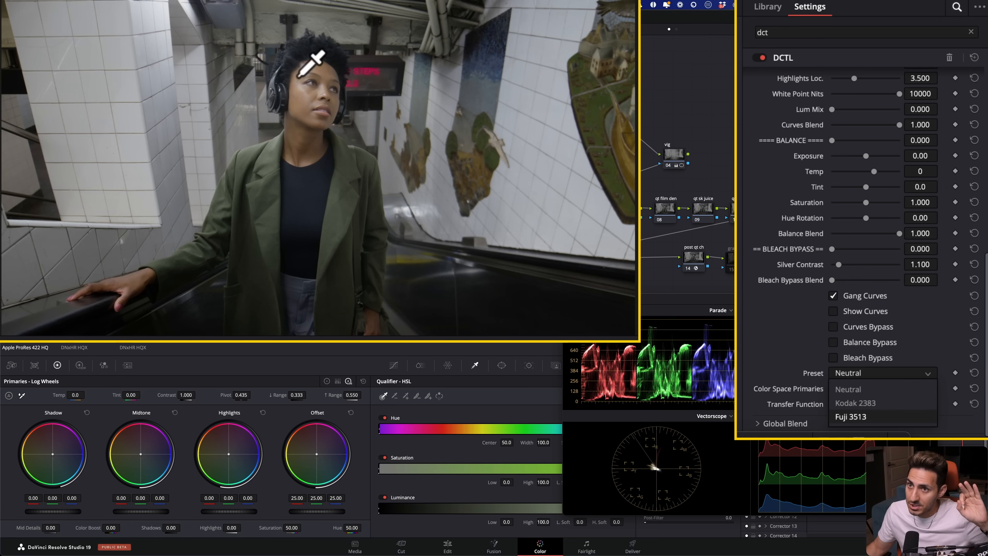
left_click(879, 403)
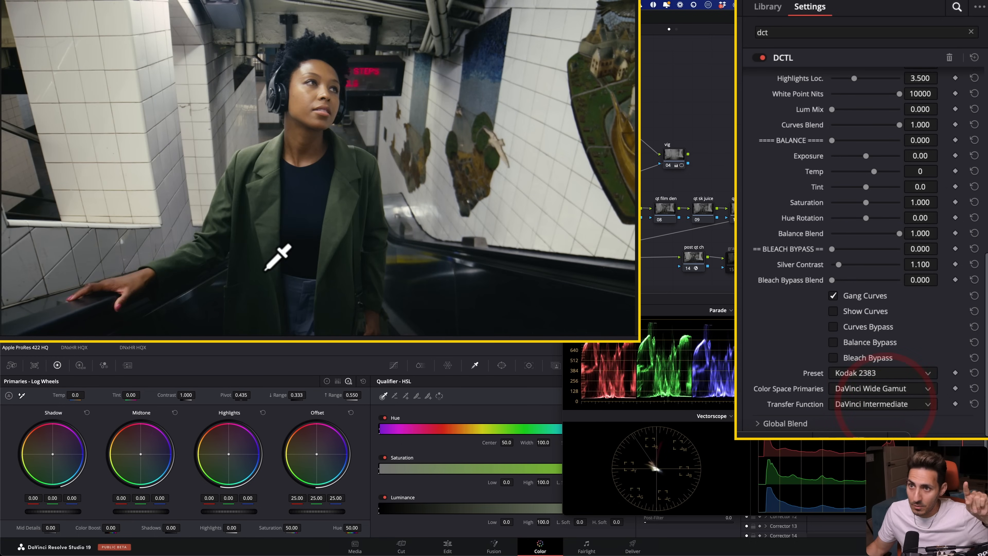
- Compare the subway shot with the qt look dna node switched on and off
key("super+d")
key("super+d")
key("super+d")
key("super+d")
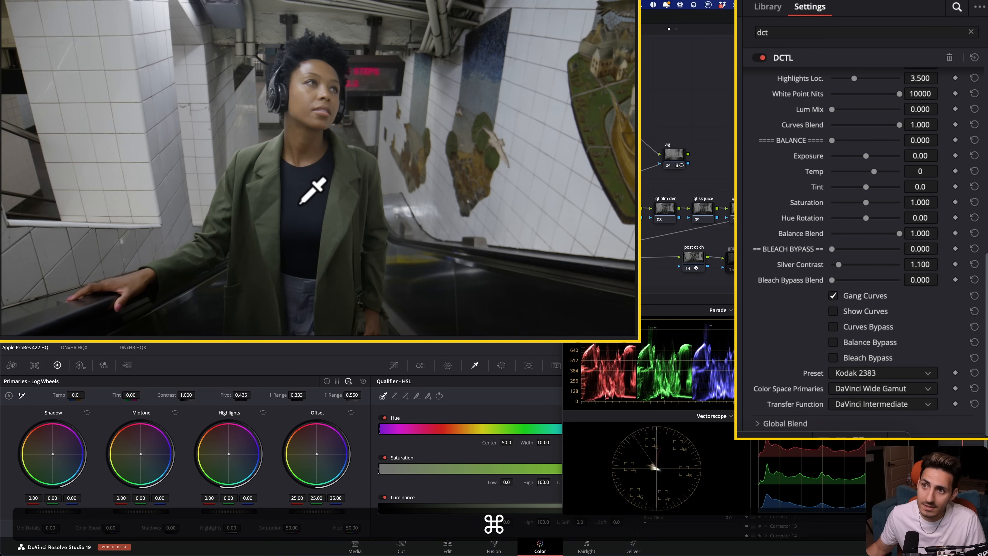
key("super+d")
key("super+d")
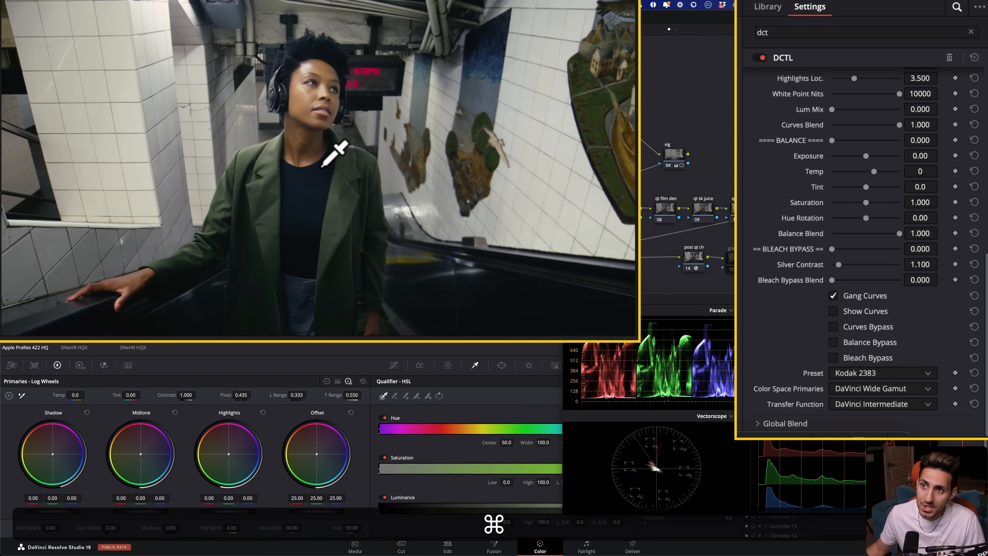
key("super+d")
key("super+d")
- Enable the Color Chart and Exposure Ramp overlays in the DCTL on the pre qt ch node
left_click(670, 106)
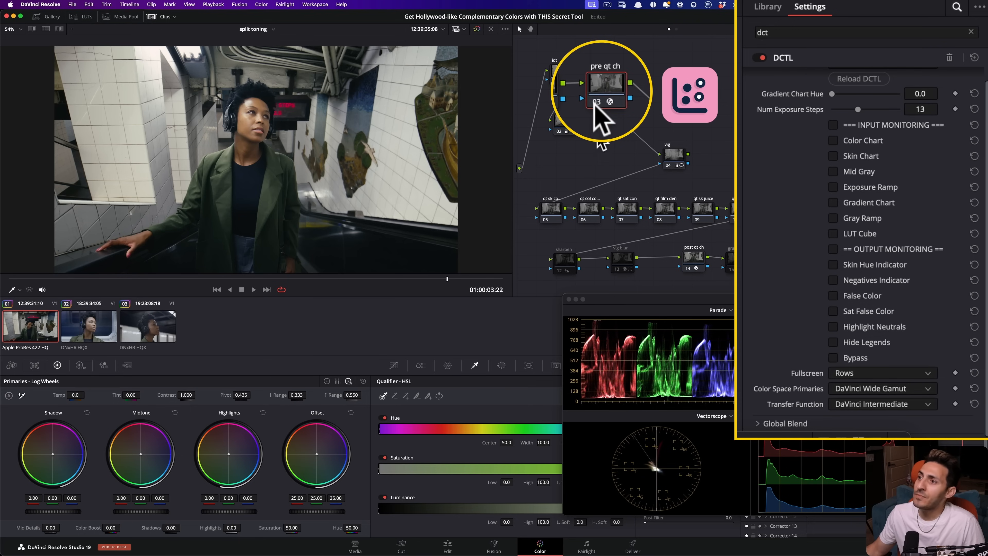
left_click_drag(597, 82, 596, 82)
left_click(598, 83)
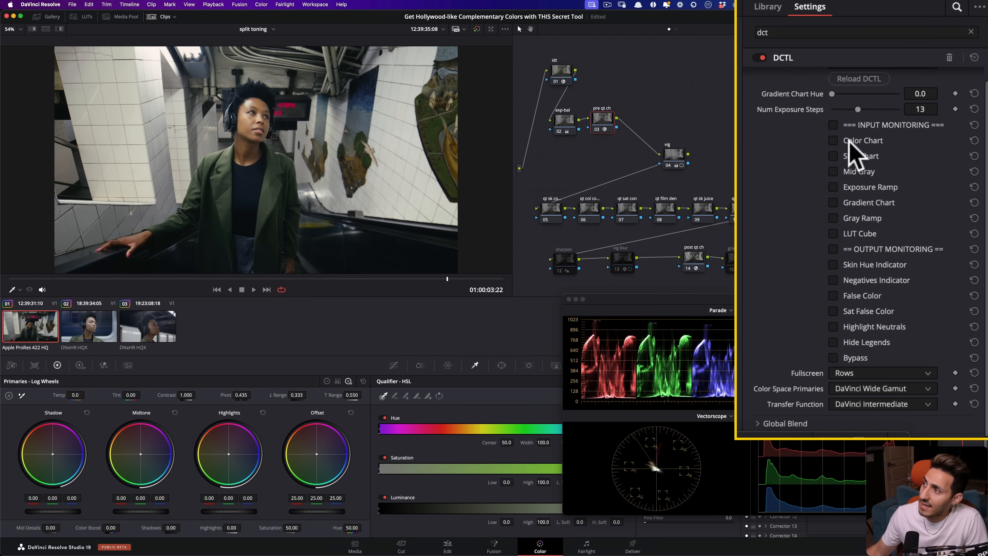
left_click(862, 141)
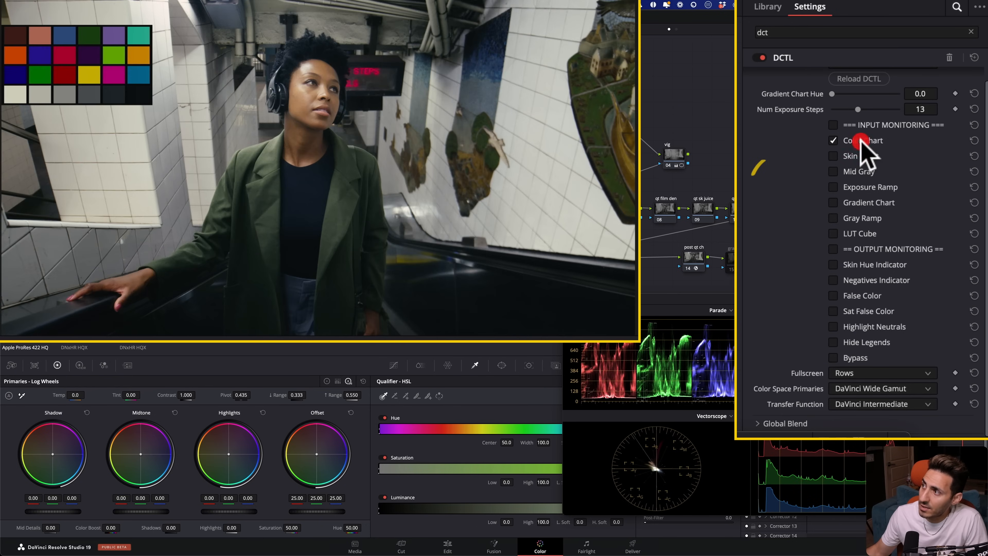
left_click(871, 186)
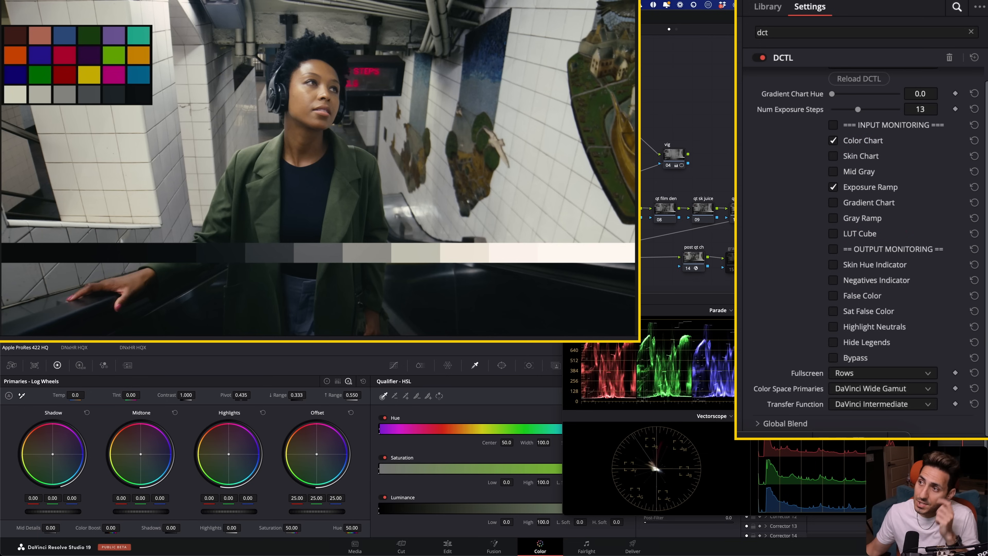
left_click(591, 156)
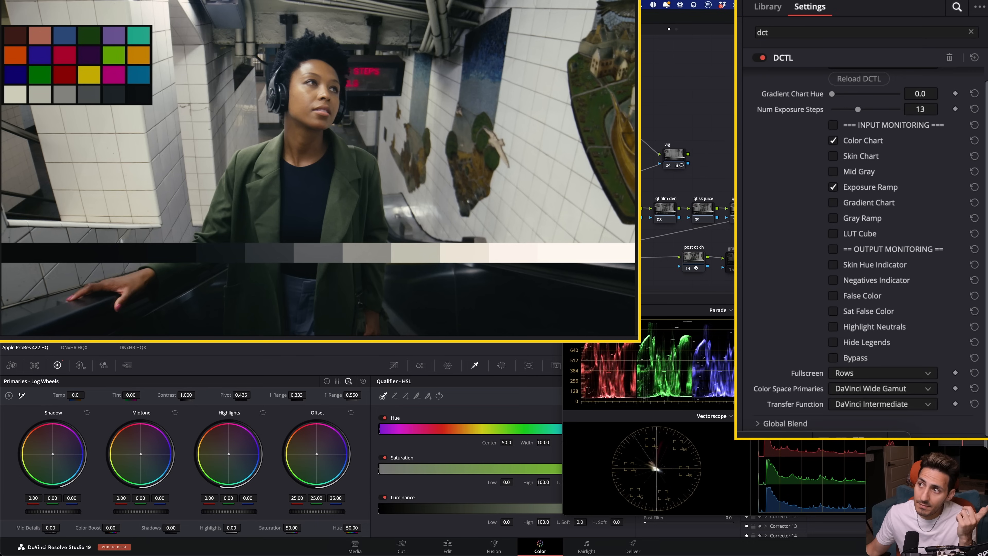
left_click(592, 156)
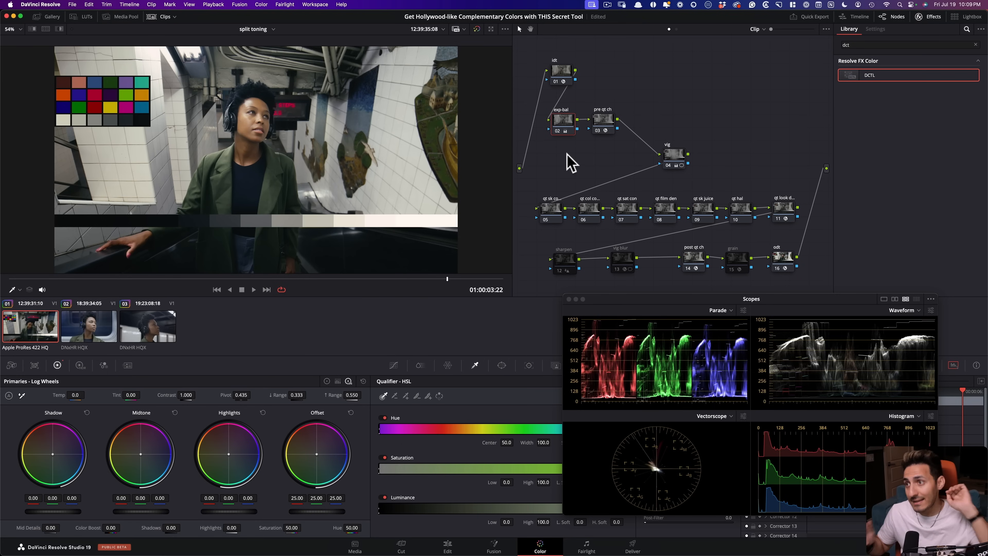
- Push the exp-bal node's Offset strongly toward teal-blue to test its effect on the charts, and undo the shift
left_click(602, 121)
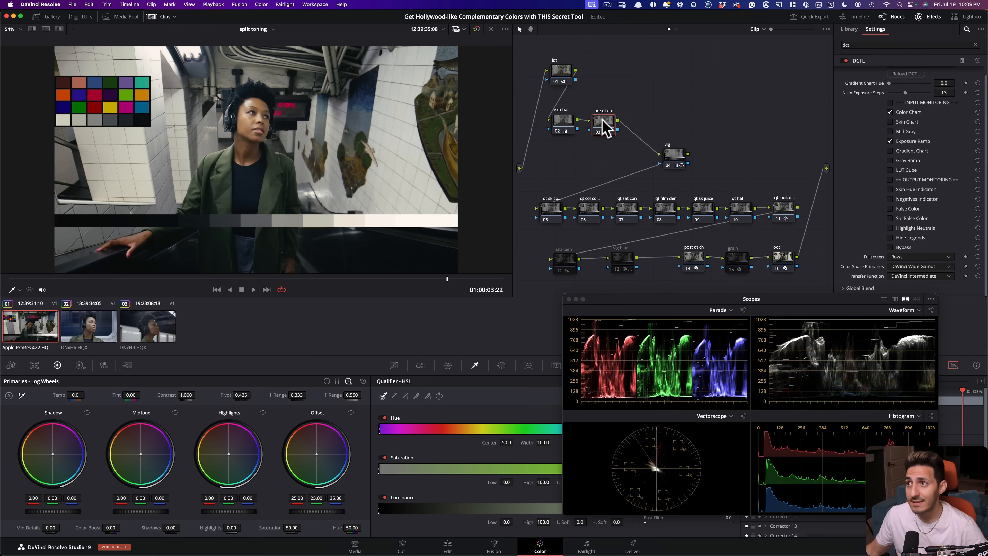
left_click(568, 122)
left_click(606, 126)
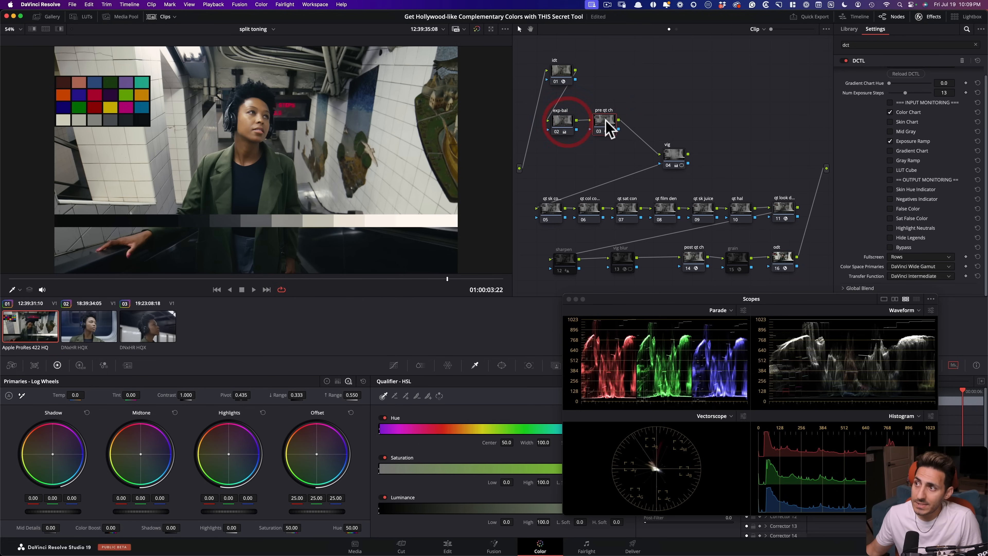
left_click(563, 121)
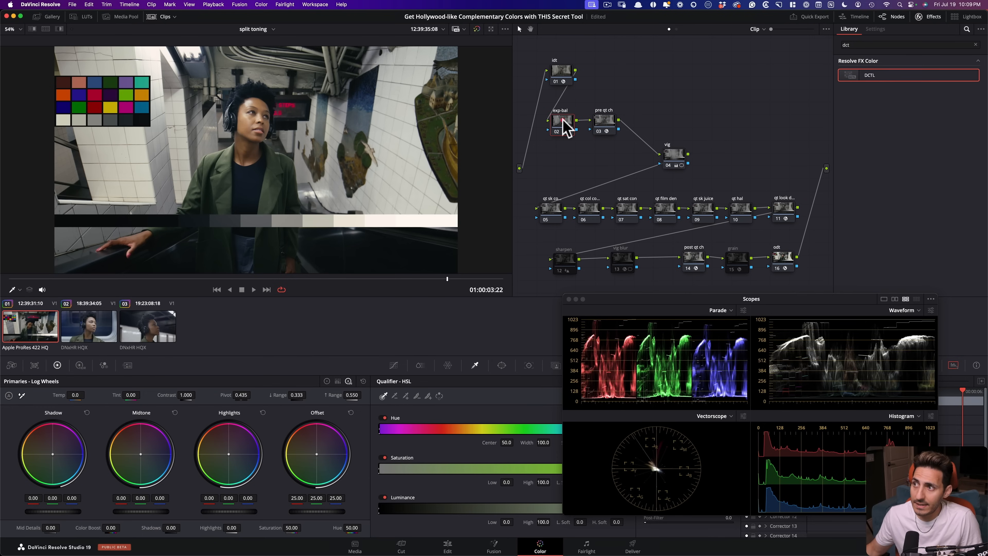
left_click_drag(333, 476, 322, 465)
key("super+z")
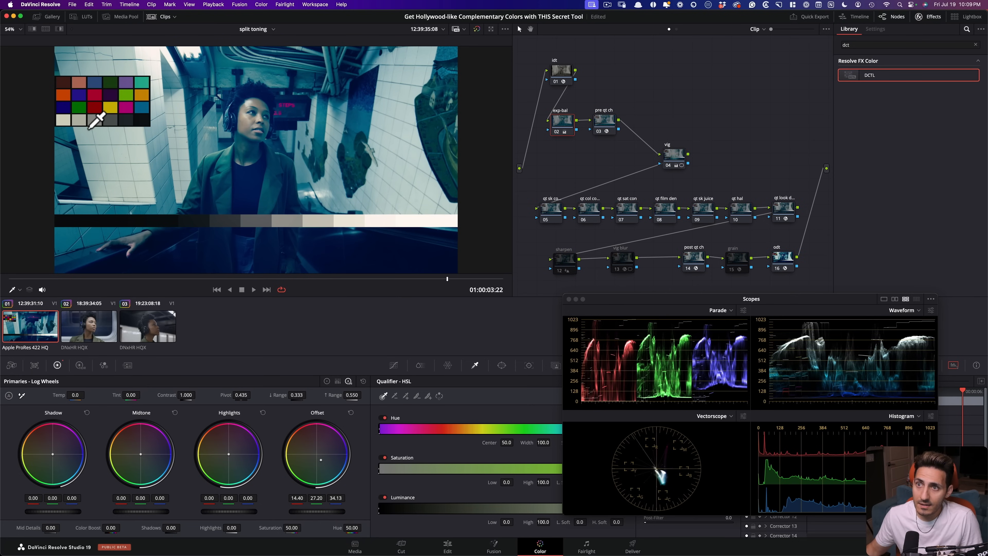
key("super+z")
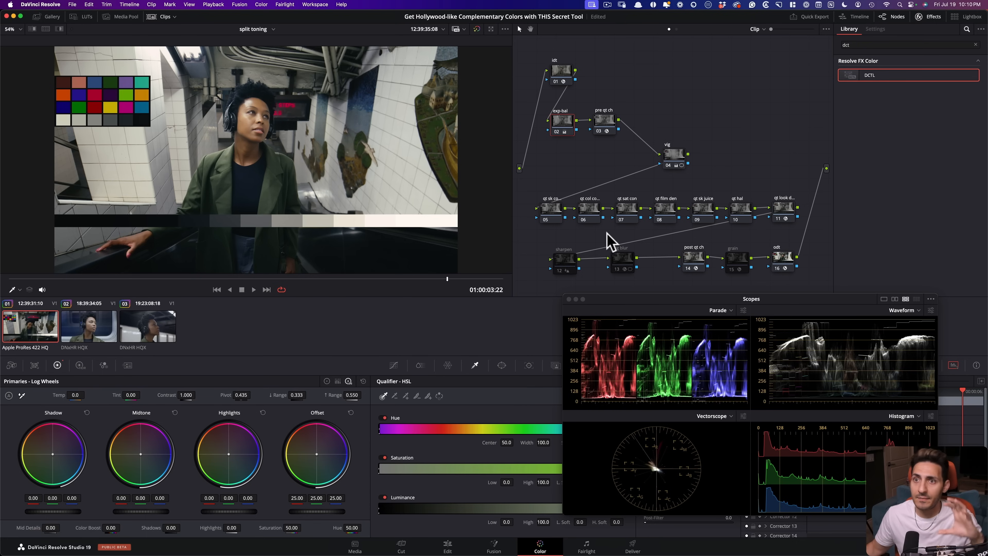
- Add a test serial node after pre qt ch, push its Offset strongly toward yellow, and delete the node
left_click(603, 122)
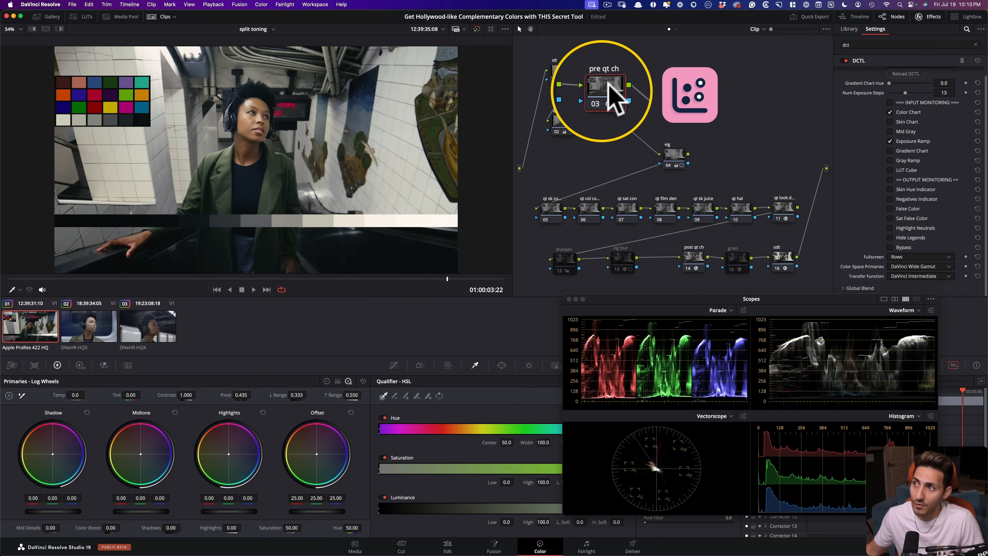
key("alt+s")
left_click_drag(654, 105, 696, 84)
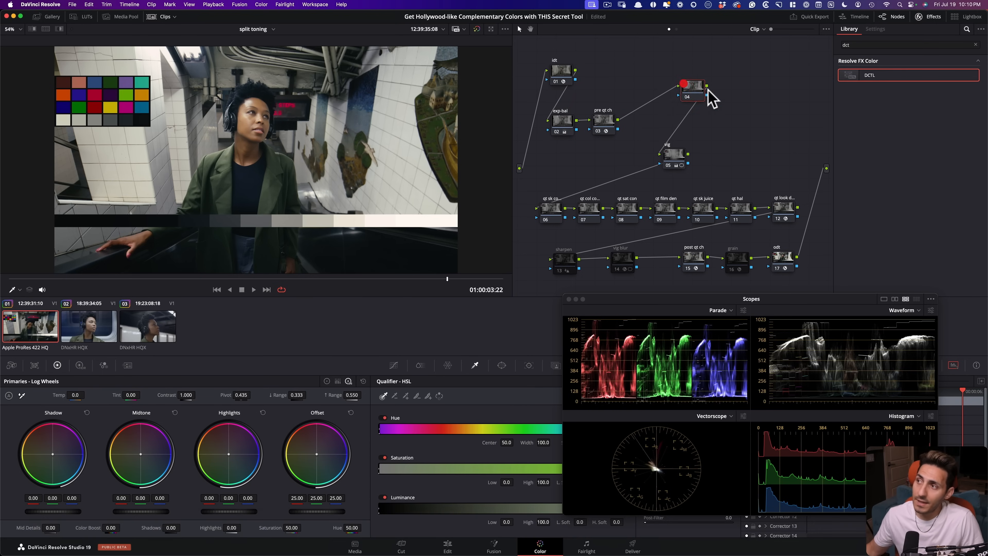
left_click_drag(323, 472, 307, 453)
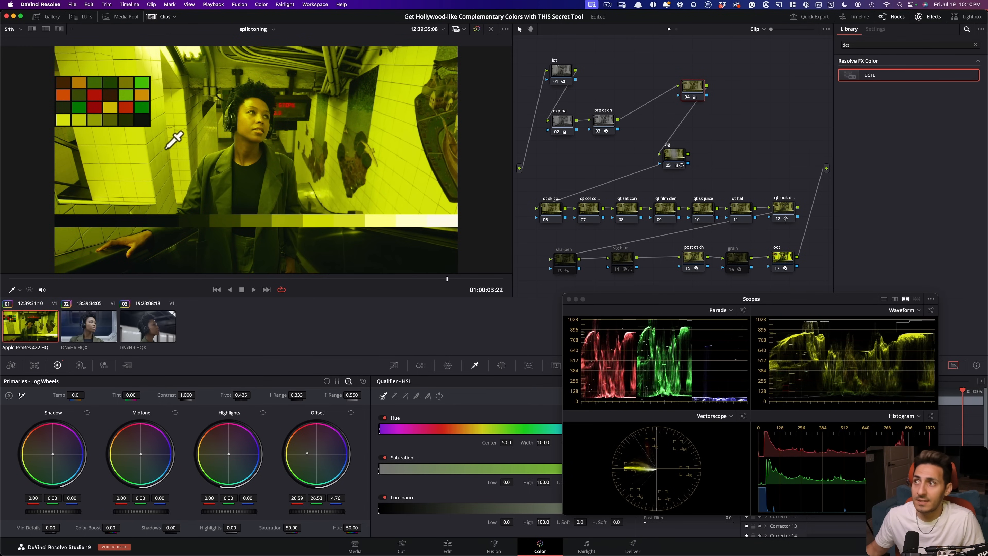
left_click(700, 95)
key("BackSpace")
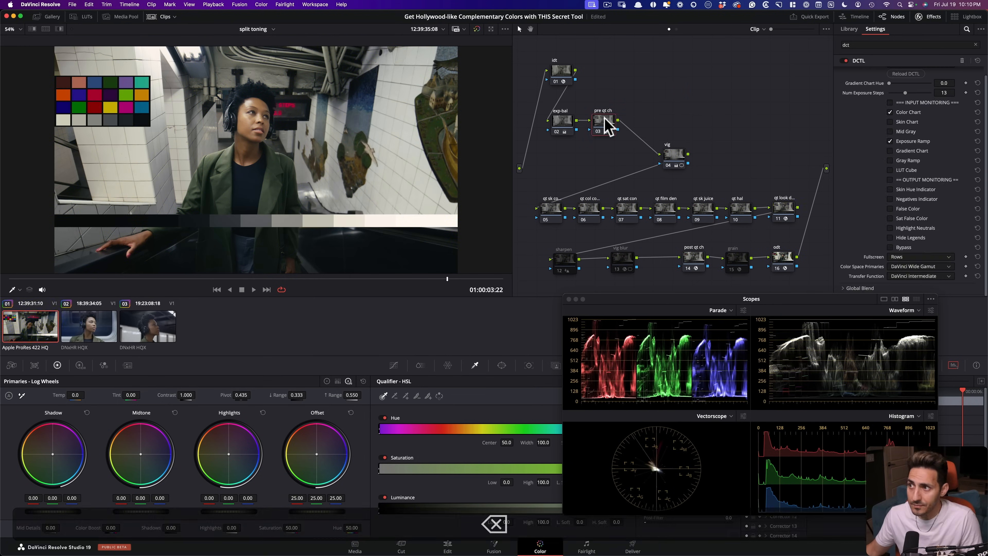
- Compare the color chart and exposure ramp with the qt look dna node switched on and off
left_click(605, 121)
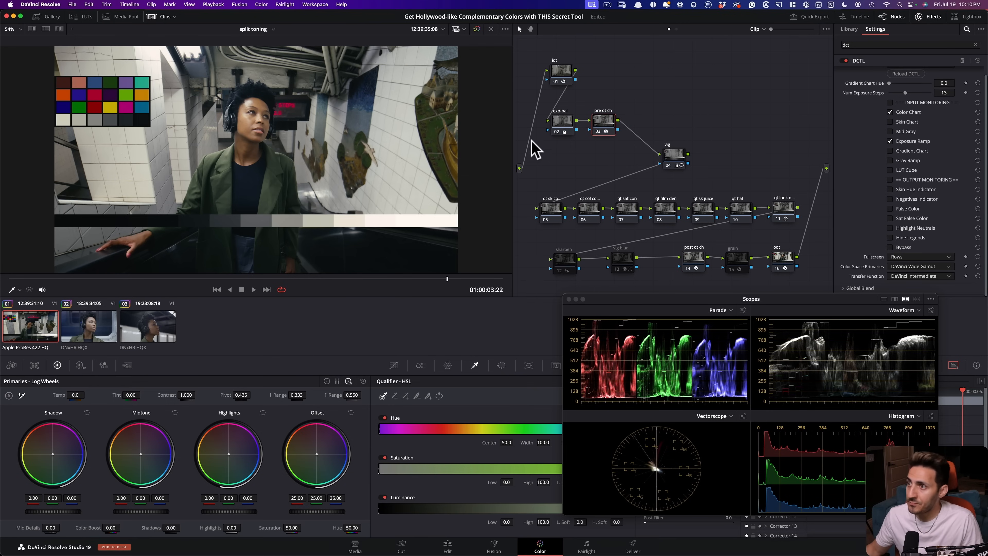
left_click(563, 125)
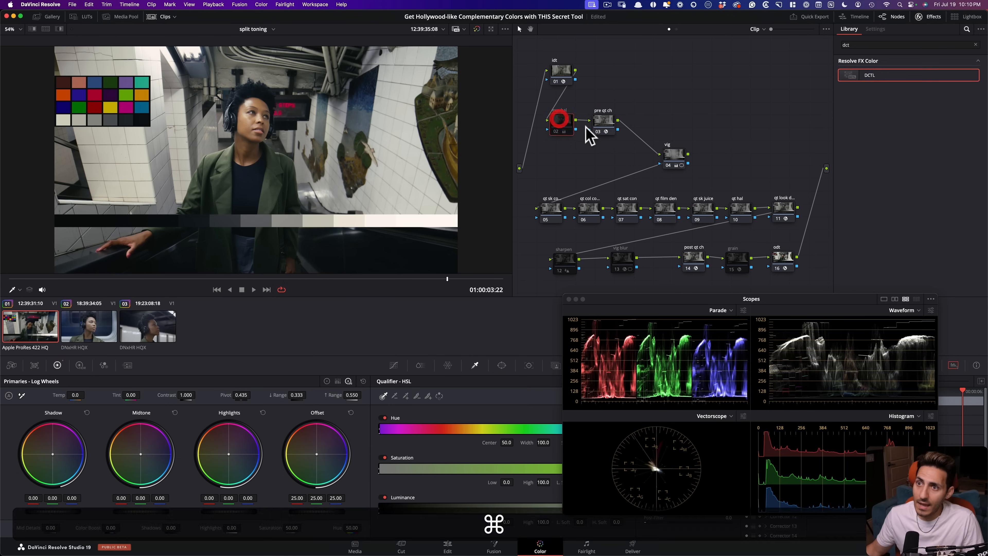
left_click(605, 119)
left_click(782, 208)
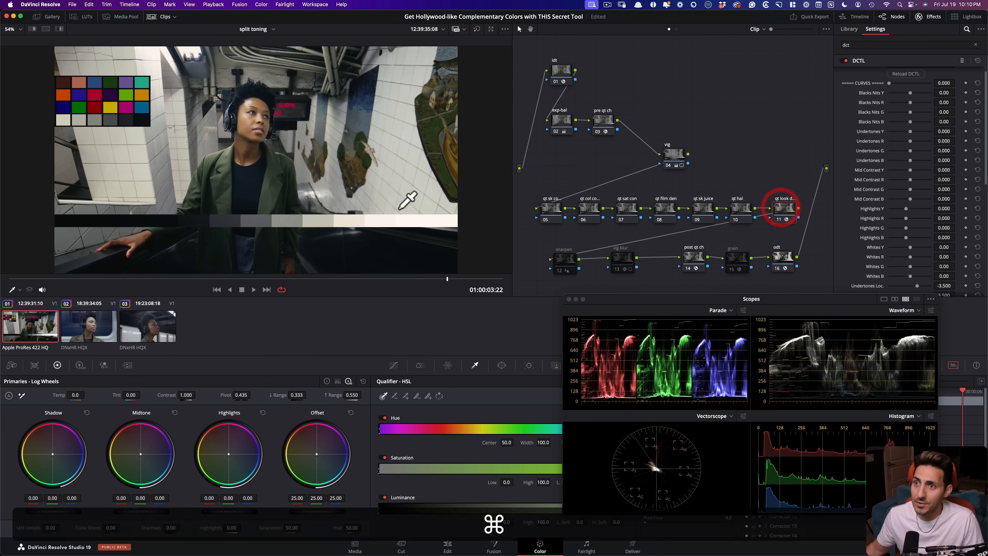
key("super+d")
key("super+d")
key("super+d")
key("super+d")
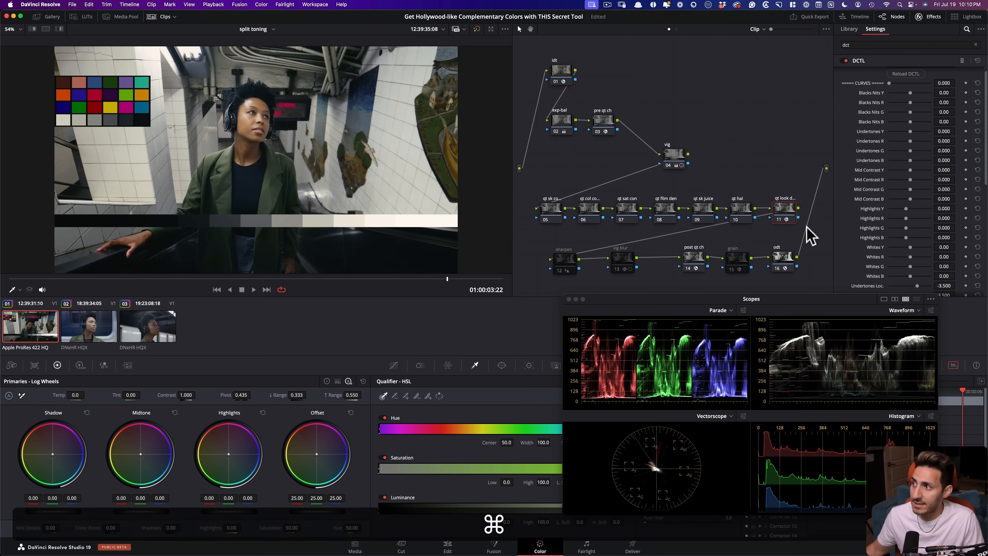
scroll(902, 259, "down", 5)
scroll(858, 259, "up", 5)
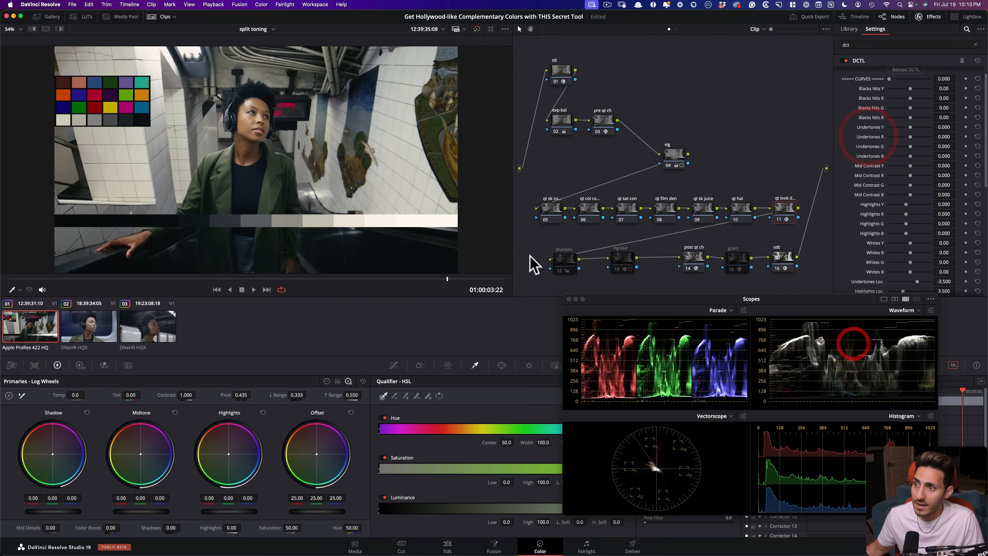
key("super+d")
key("super+d")
key("super+d")
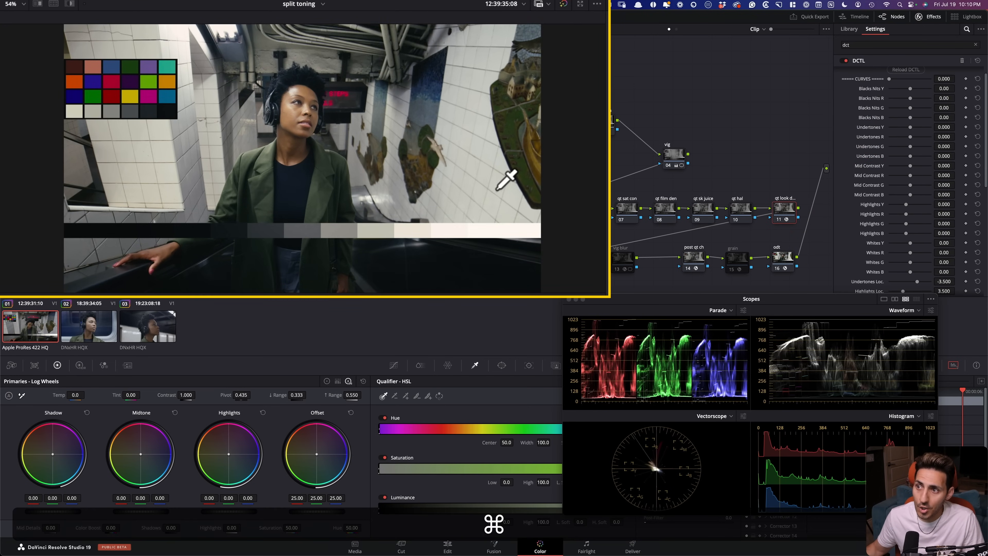
key("super+d")
- Turn on Show Curves in the qt look dna node's DCTL and inspect the curve overlay on the image
scroll(895, 284, "down", 5)
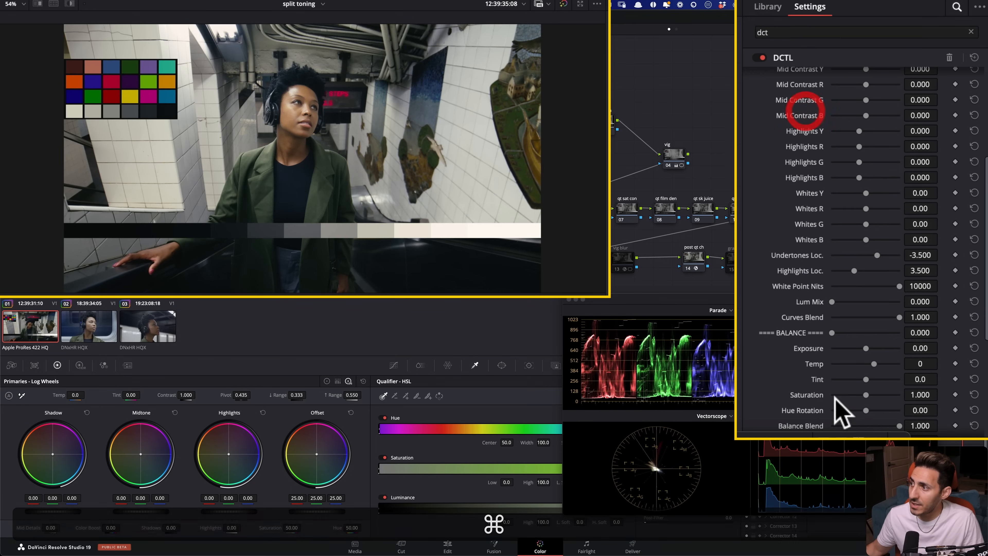
left_click(858, 329)
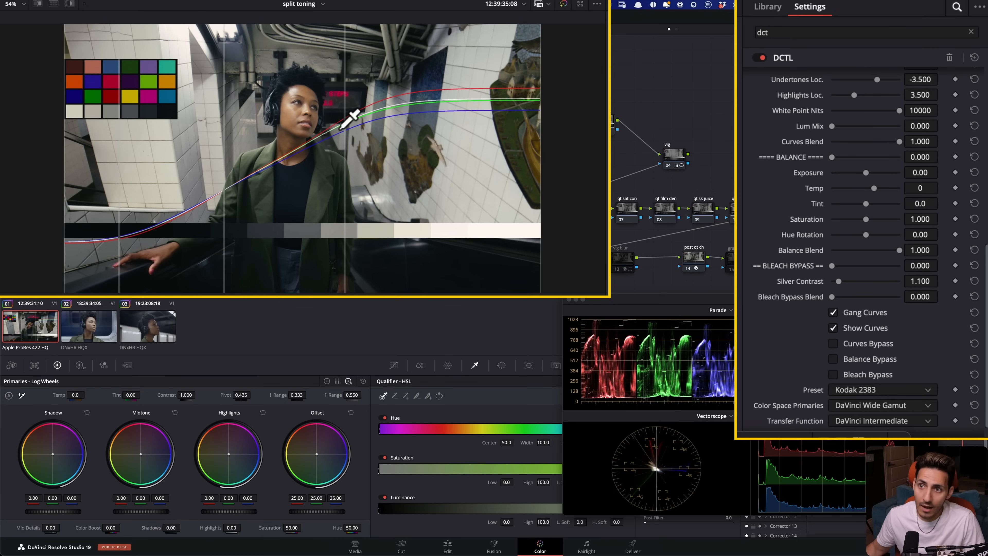
scroll(295, 139, "up", 2)
scroll(295, 140, "up", 2)
left_click_drag(295, 140, 523, 40)
left_click_drag(361, 164, 214, 278)
scroll(214, 278, "down", 5)
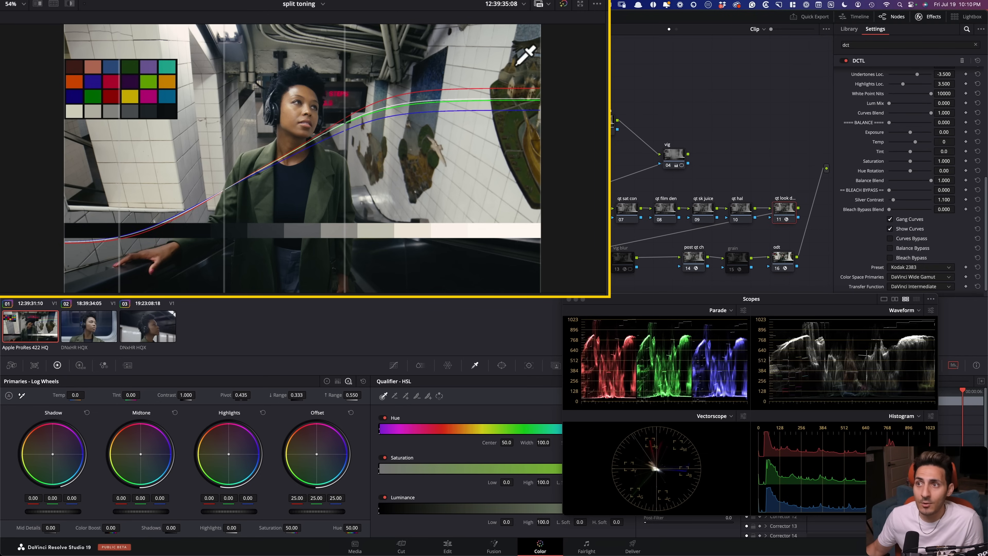
- Compare the exposure ramp's midtone and highlight patches up close with the qt look dna node on and off
scroll(499, 146, "up", 6)
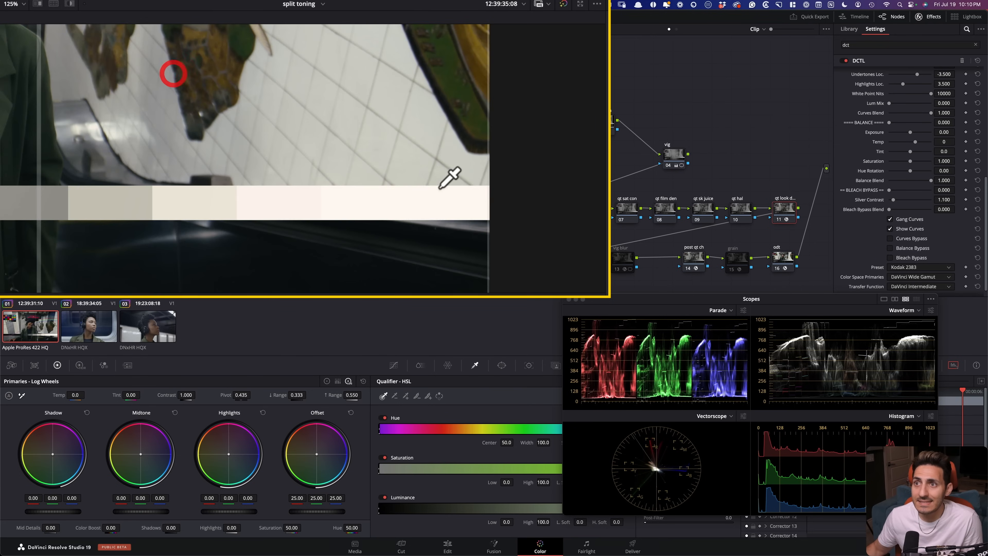
key("super+d")
scroll(337, 165, "up", 1)
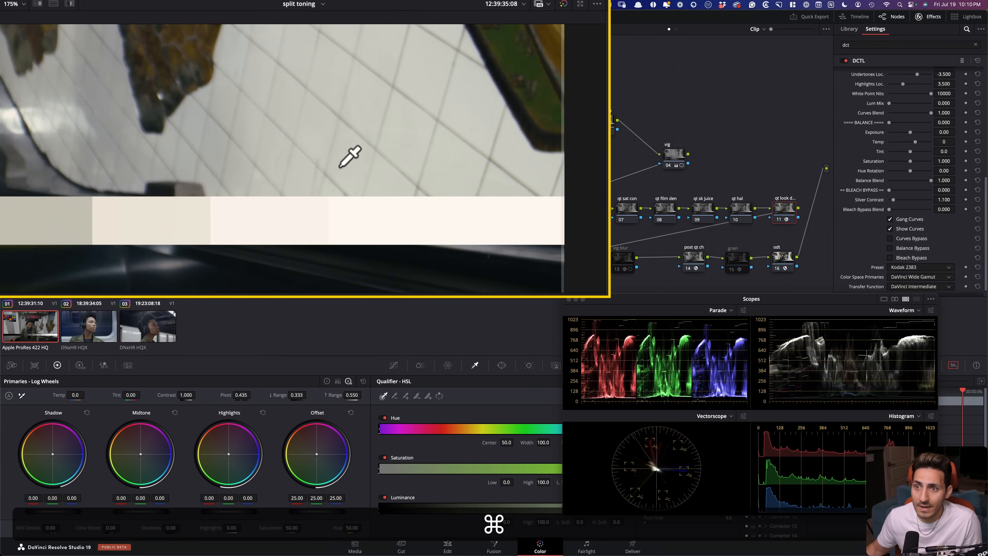
left_click_drag(387, 155, 519, 120)
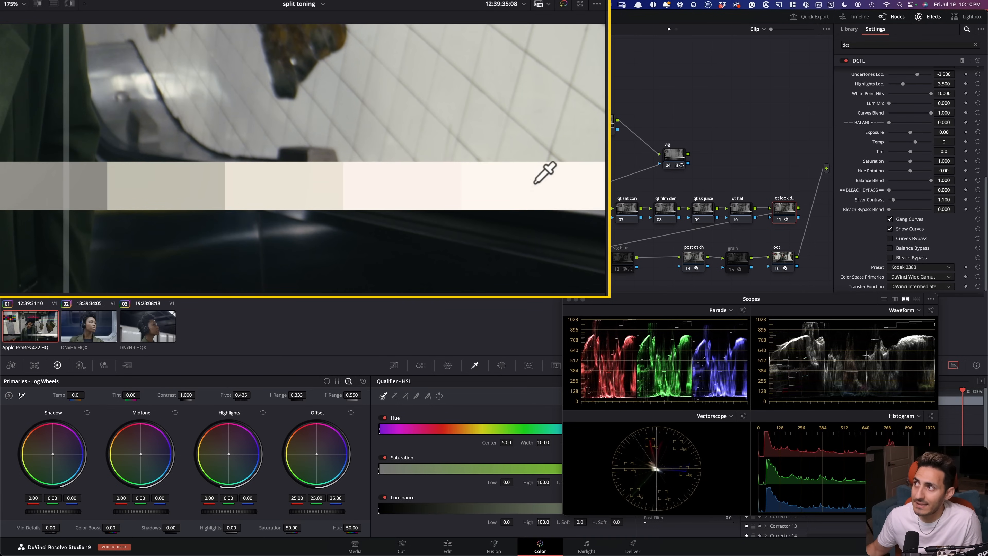
key("super+d")
key("super+d")
key("super+d")
left_click_drag(235, 180, 444, 173)
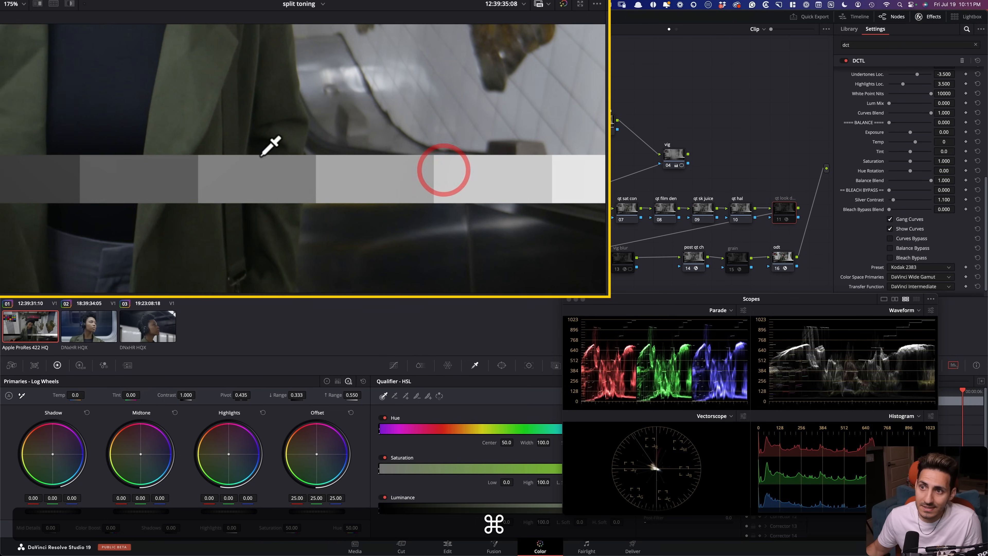
key("super+d")
left_click_drag(315, 164, 198, 159)
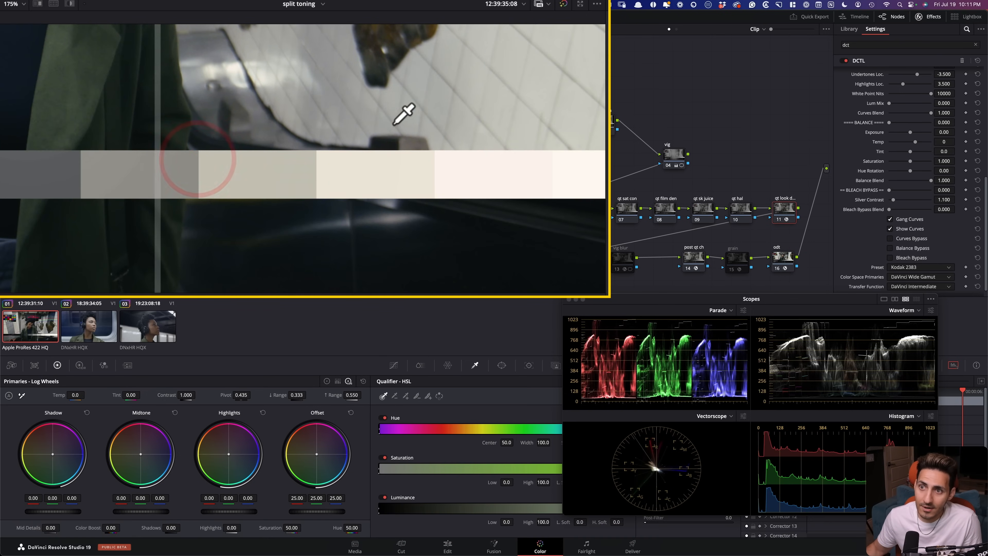
- Compare the exposure ramp's shadow patches up close with the qt look dna node on and off
left_click_drag(221, 199, 684, 209)
left_click_drag(573, 194, 6, 202)
key("super+d")
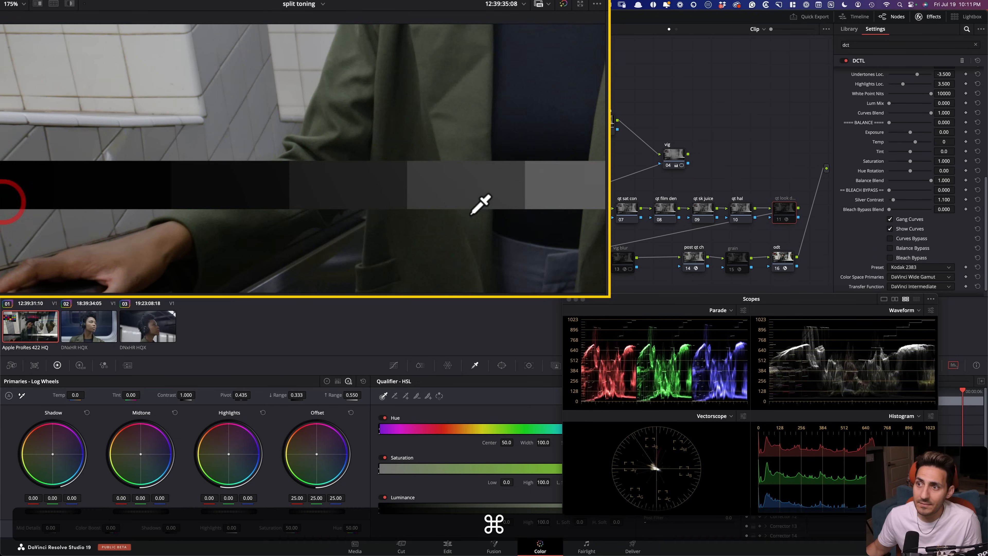
key("super+d")
left_click_drag(475, 220, 335, 205)
key("super+d")
key("super+d")
key("super+d")
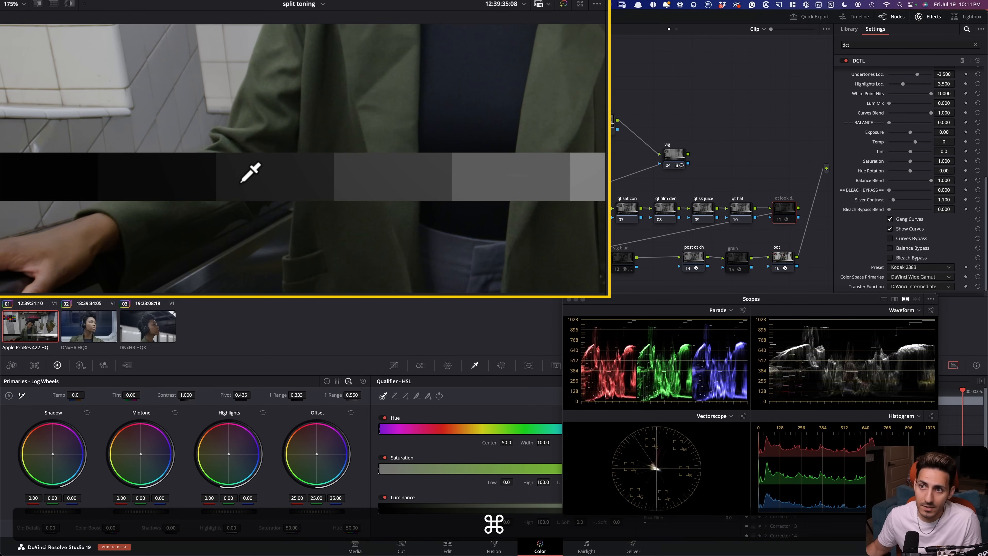
key("super+d")
- Compare the color chart's neutral patches up close with the qt look dna node on and off
left_click_drag(385, 231, 458, 305)
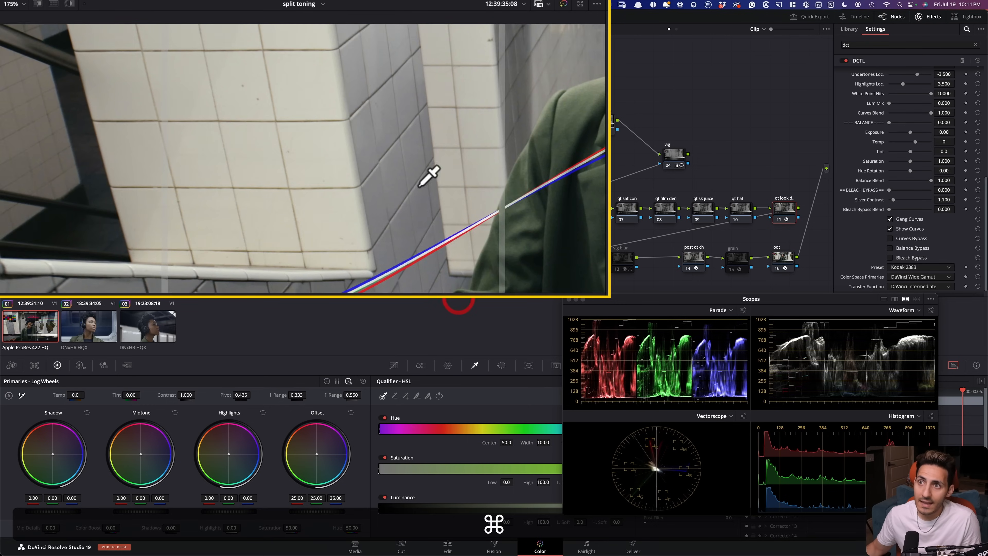
scroll(421, 186, "down", 5)
left_click_drag(422, 249, 423, 291)
scroll(286, 187, "up", 2)
left_click_drag(238, 177, 601, 284)
scroll(315, 189, "up", 4)
left_click_drag(291, 192, 223, 203)
scroll(249, 207, "up", 1)
left_click_drag(296, 212, 296, 174)
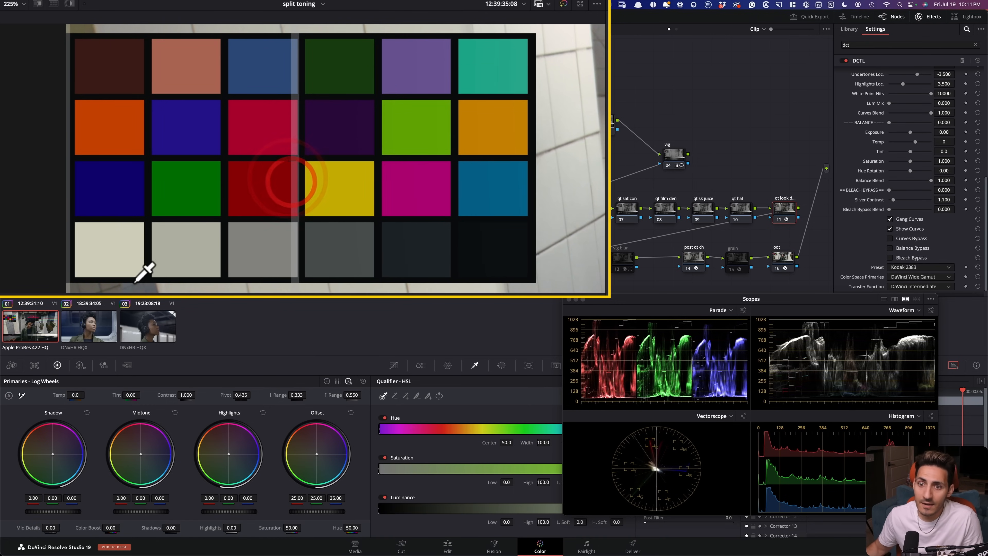
left_click(185, 0)
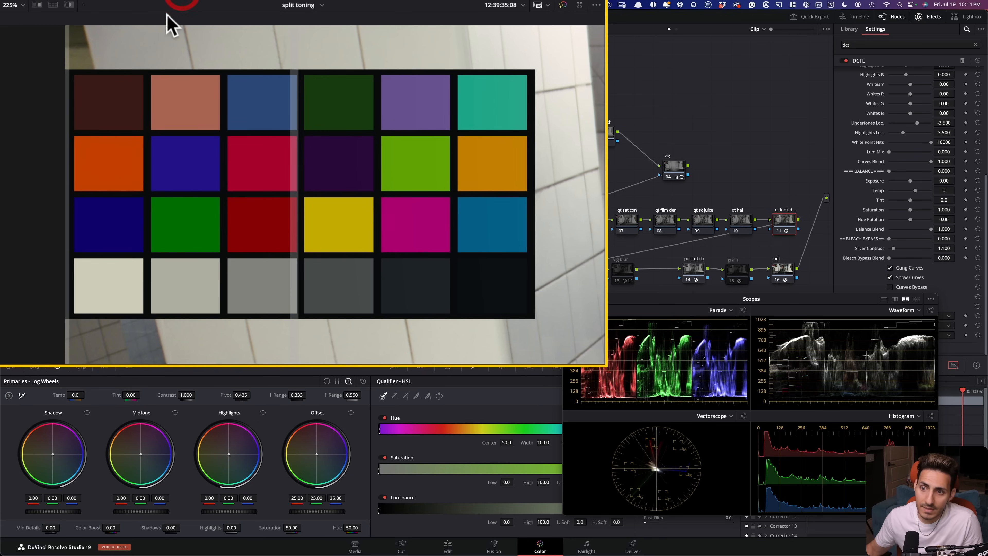
key("super+equal")
key("super+equal")
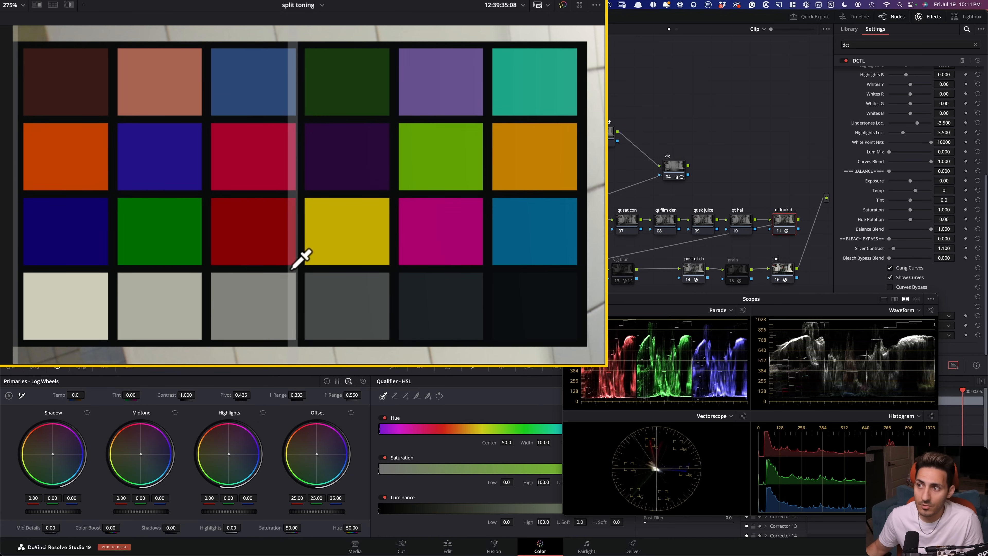
key("super+d")
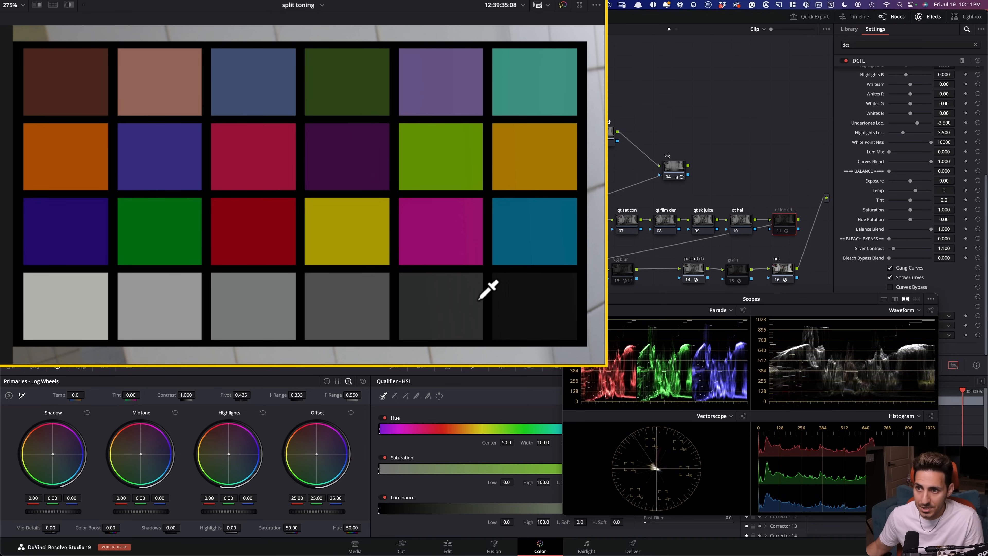
key("super+d")
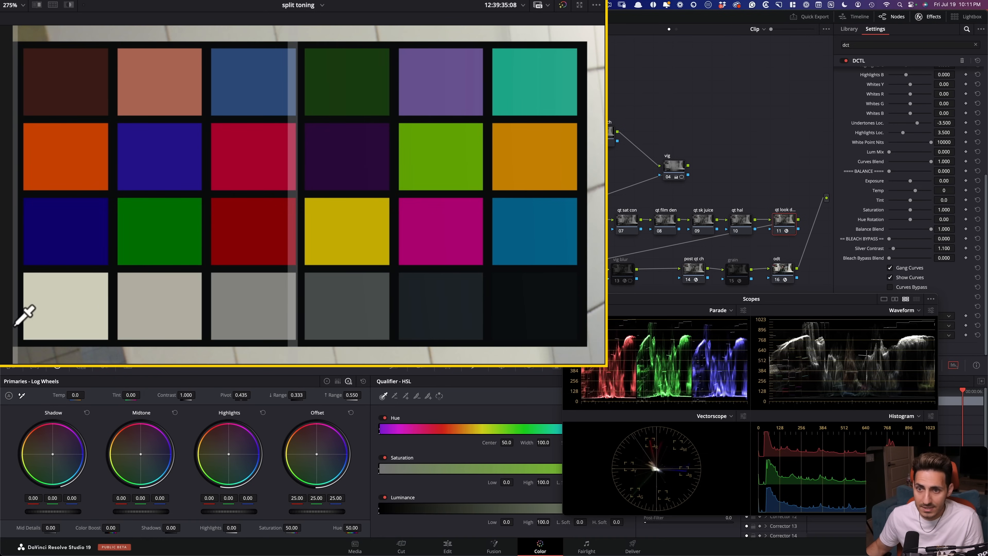
key("super+d")
key("super+d")
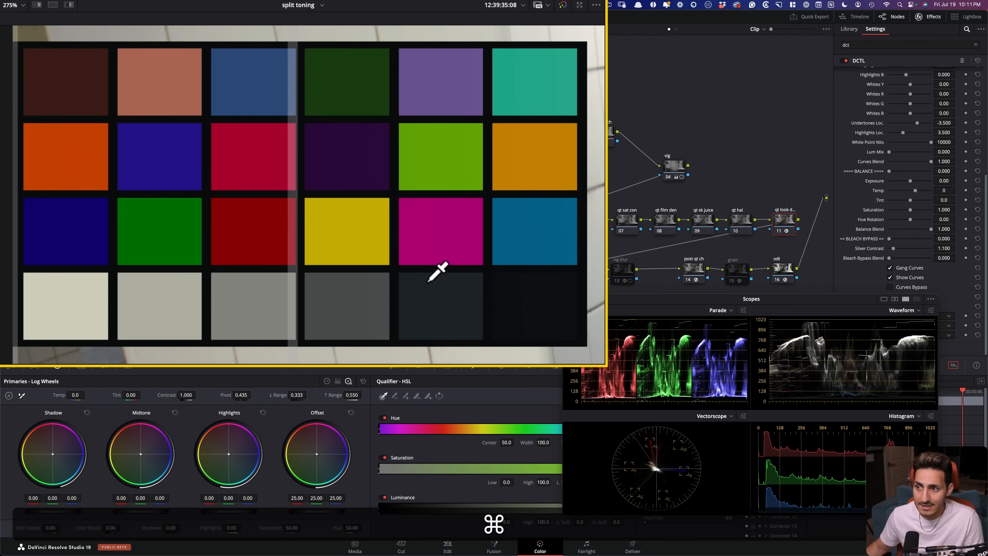
- Examine the tint of the color chart's dark gray patches by repeatedly switching the qt look dna node off and on
key("super+d")
key("super+d")
key("super+d")
key("super+d")
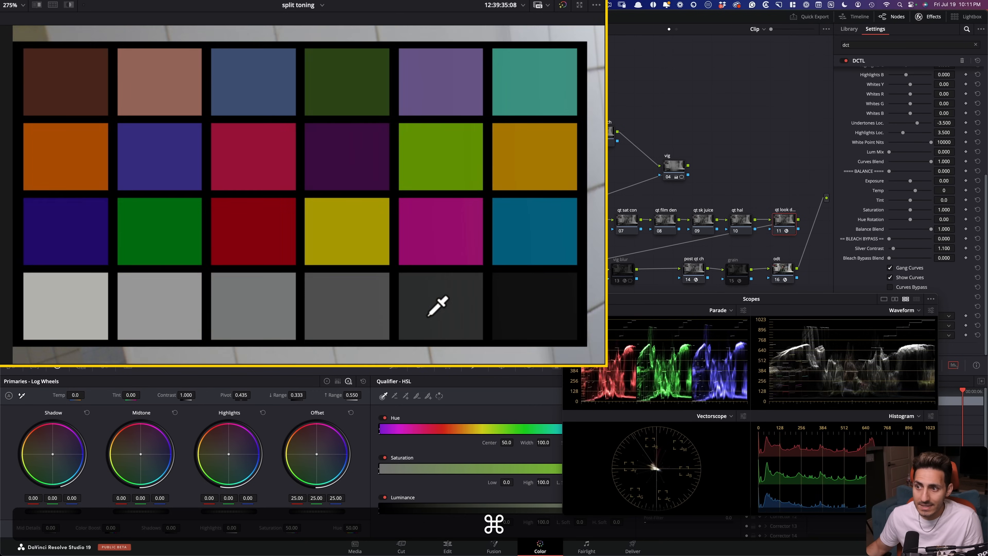
key("super+d")
key("super+d")
key("super+d")
key("super+d")
key("super+d")
key("super+d")
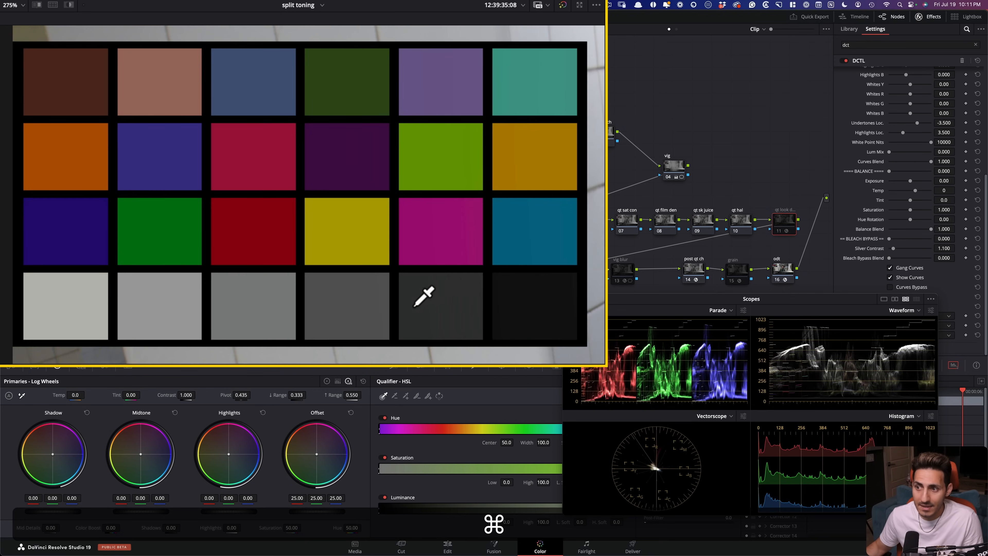
key("super+d")
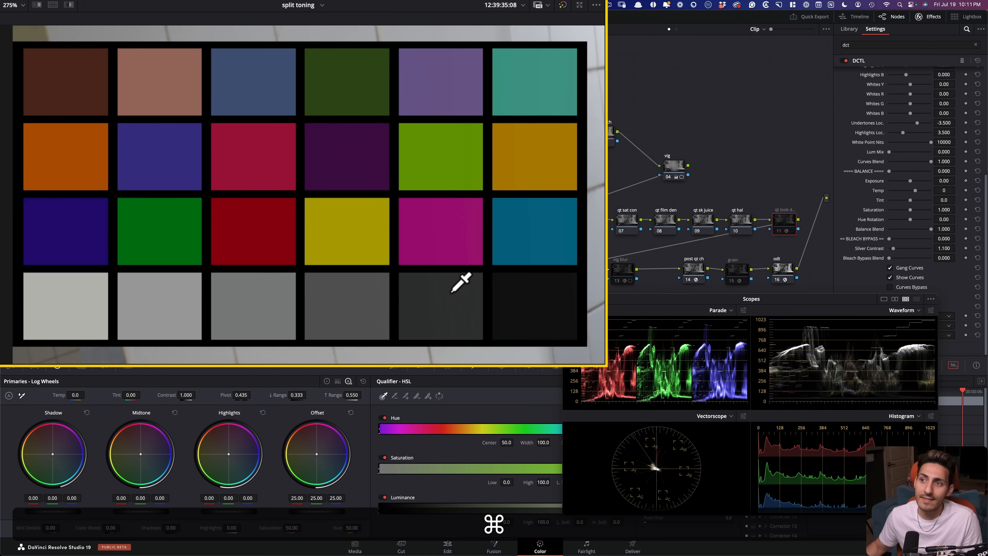
key("super+d")
key("super+d")
key("super+d")
key("super+d")
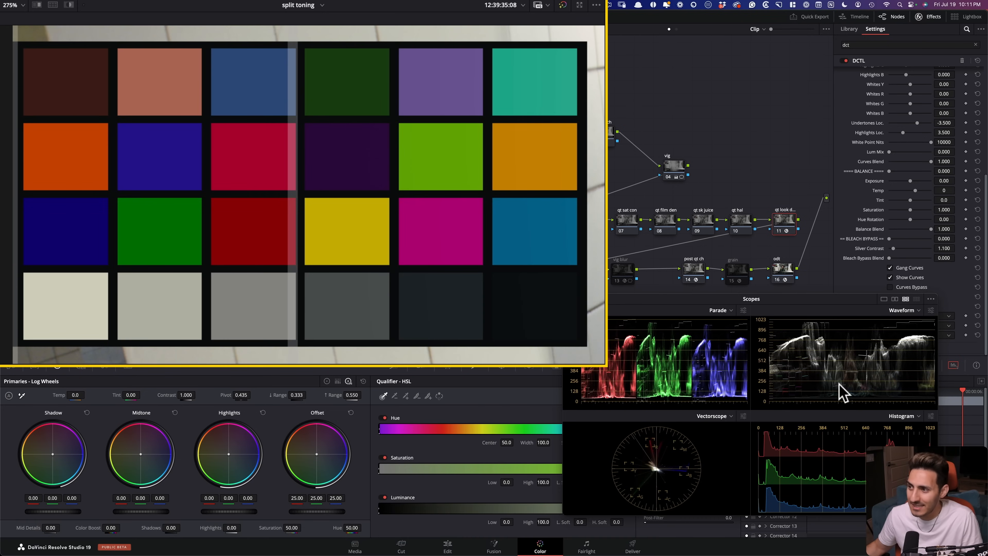
key("super+d")
key("super+d")
- Fit the full frame in the viewer and compare the shot and its highlight roll-off with the qt look dna node on and off
key("shift+z")
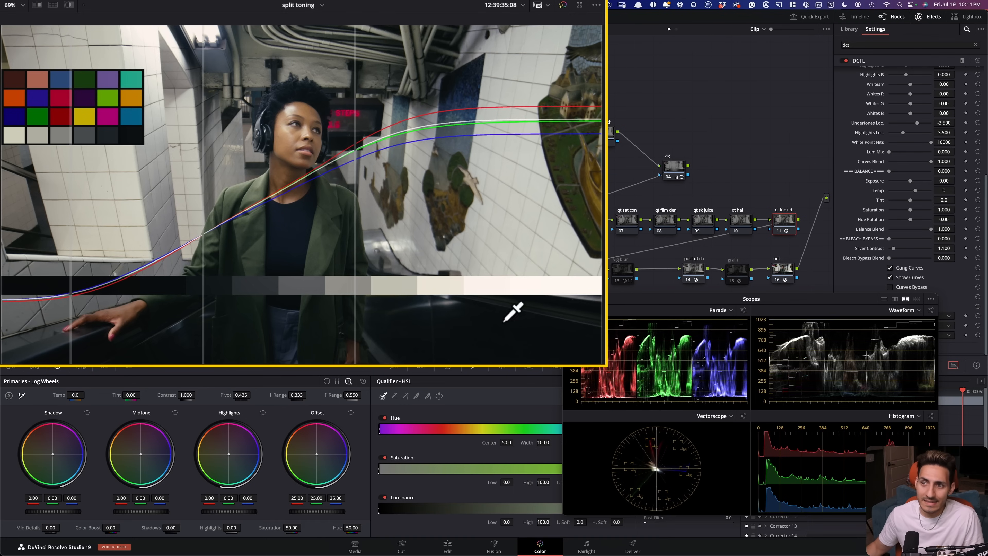
key("super+d")
key("super+d")
key("super+d")
key("super+d")
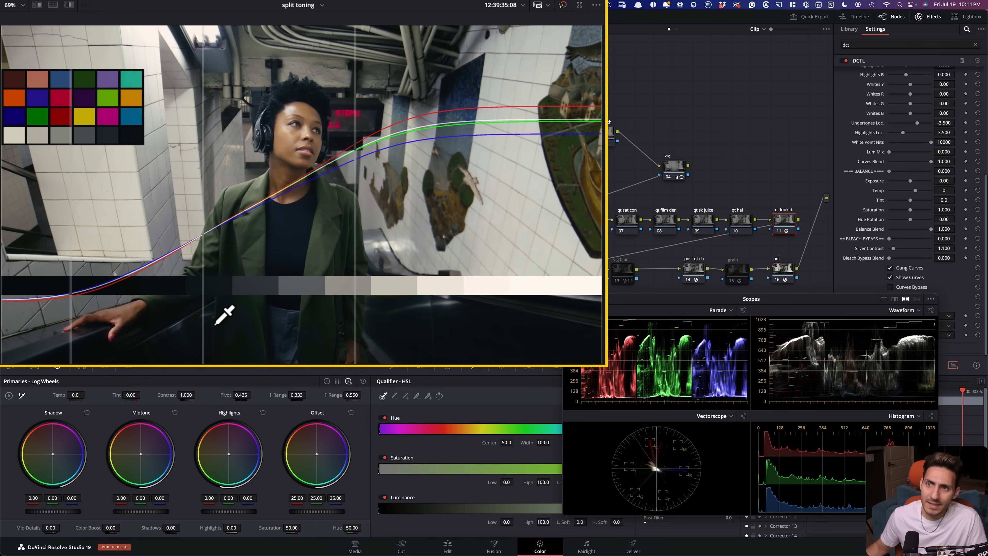
key("super+d")
key("super+d")
mouse_move(465, 101)
left_mouse_down()
mouse_move(546, 143)
mouse_move(561, 105)
left_mouse_up()
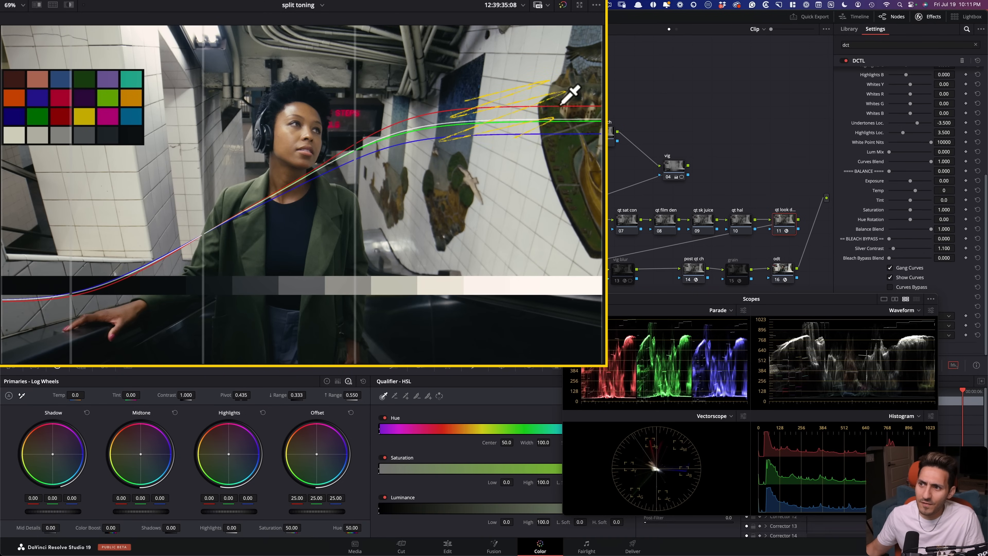
key("super+d")
key("super+d")
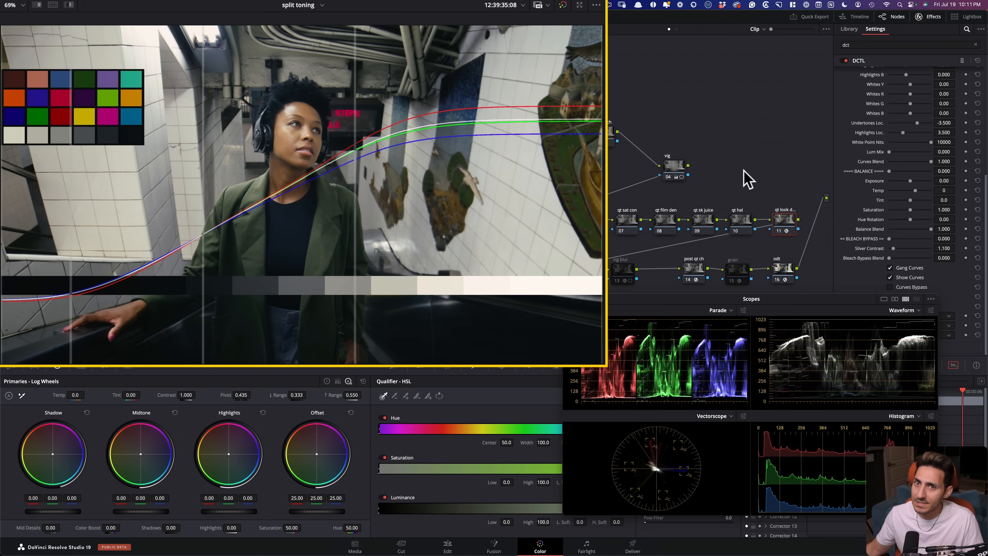
- Set Mid Contrast Y to 0.363 in the qt look dna node's DCTL
scroll(883, 217, "up", 8)
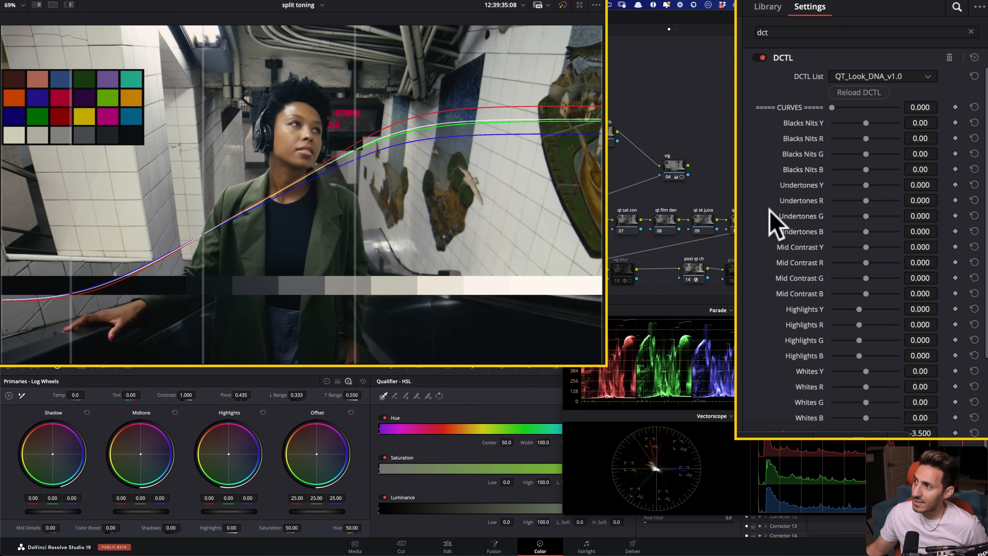
left_click_drag(824, 299, 870, 336)
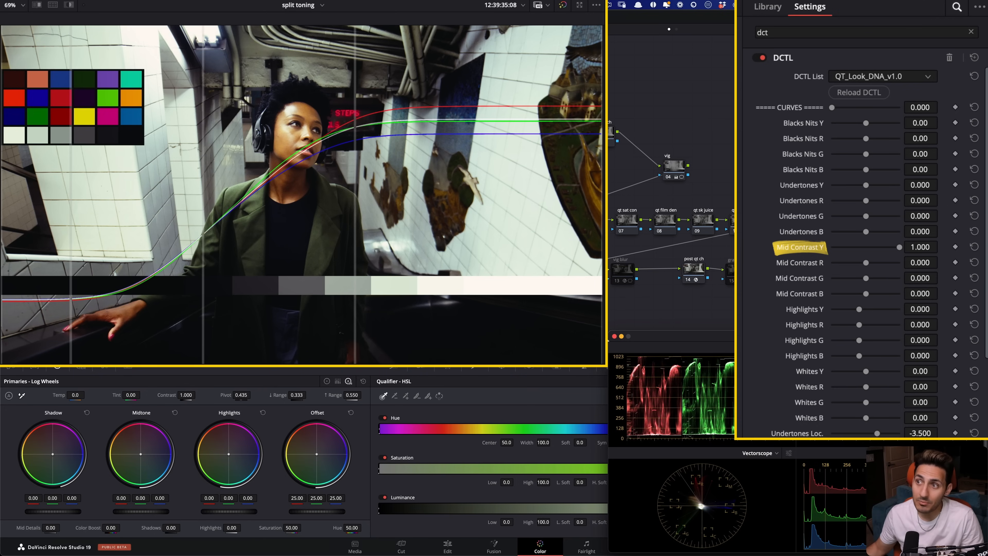
left_click_drag(899, 247, 878, 247)
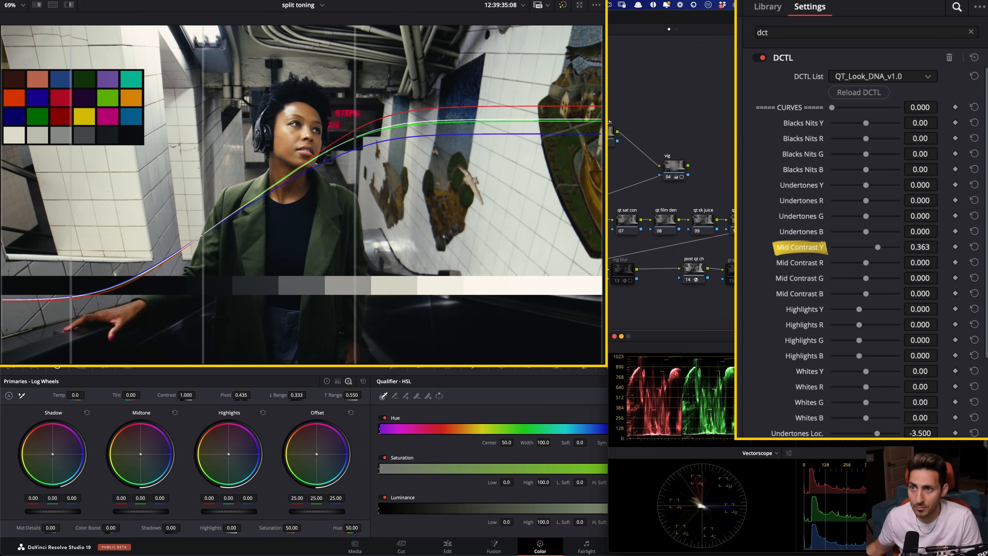
- Check the added mid contrast by comparing the image with the qt look dna node on and off
key("super+d")
key("super+d")
key("super+d")
key("super+d")
key("super+d")
key("super+d")
key("super+d")
key("super+d")
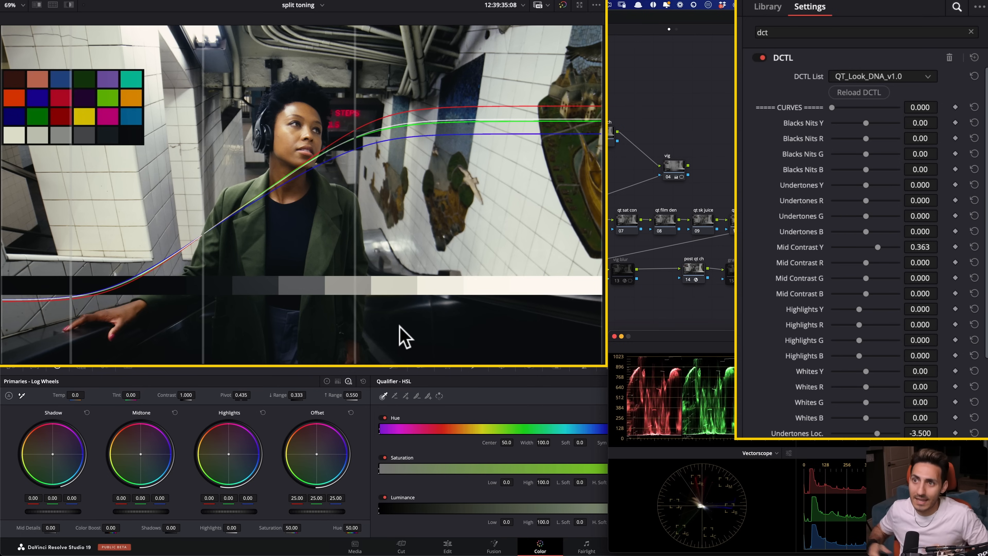
key("super+d")
key("super+d")
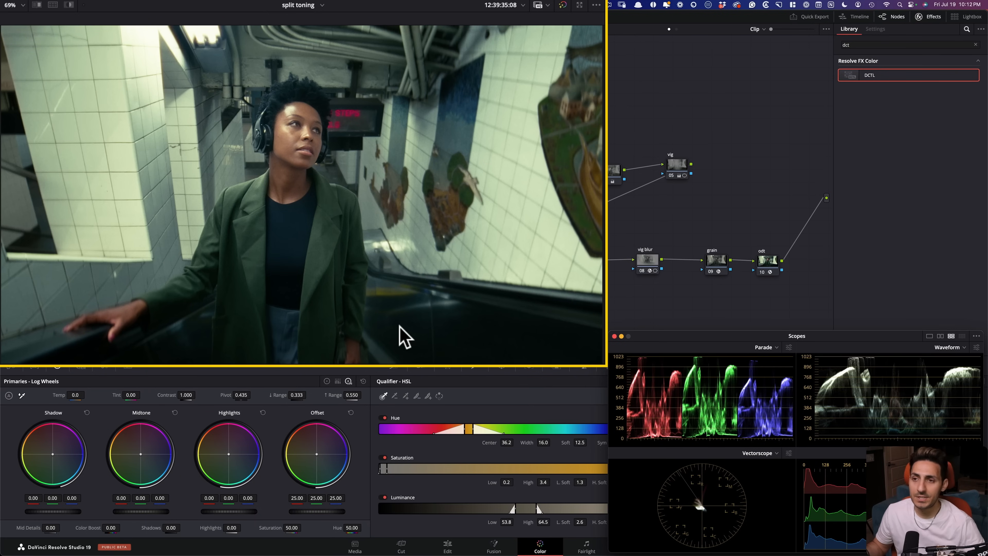
- Compare the current grade in Version 1 with the reference look in Version 2, and return to the standard viewer layout
key("super+b")
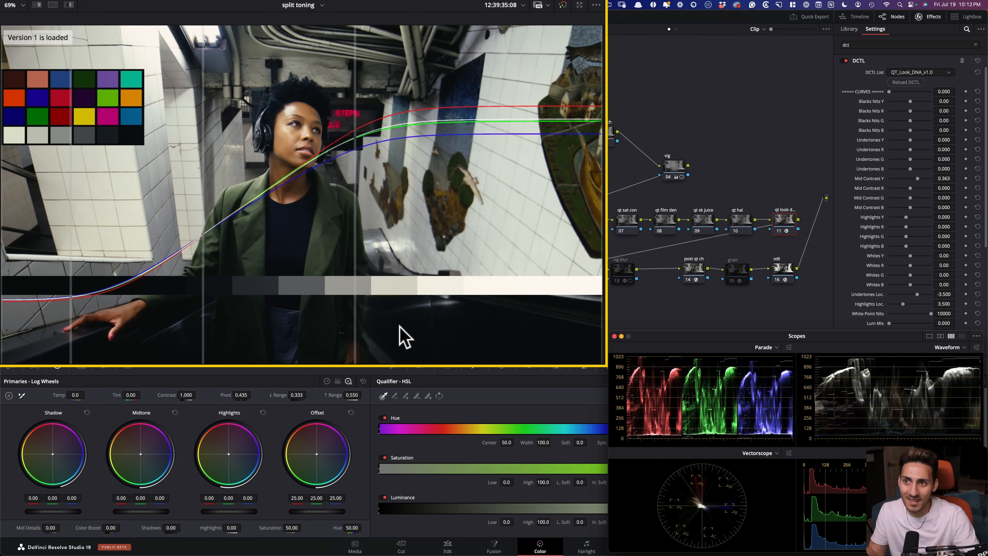
key("super+b")
key("super+b")
key("super+b")
key("super+b")
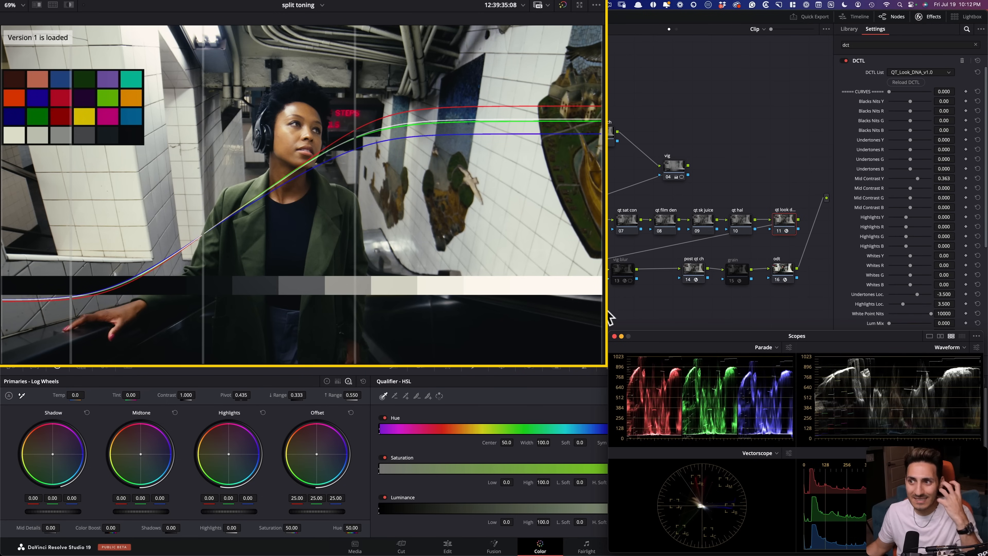
key("alt+f")
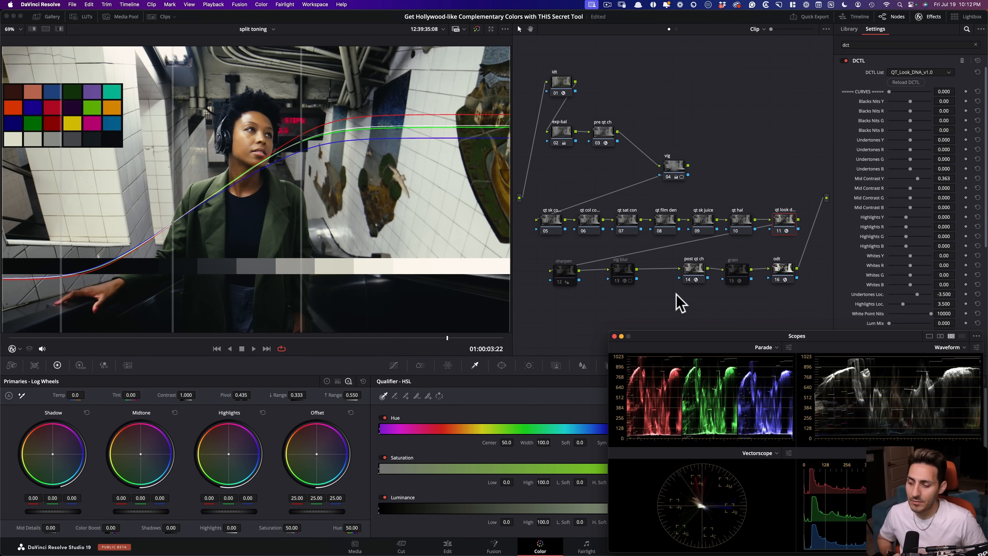
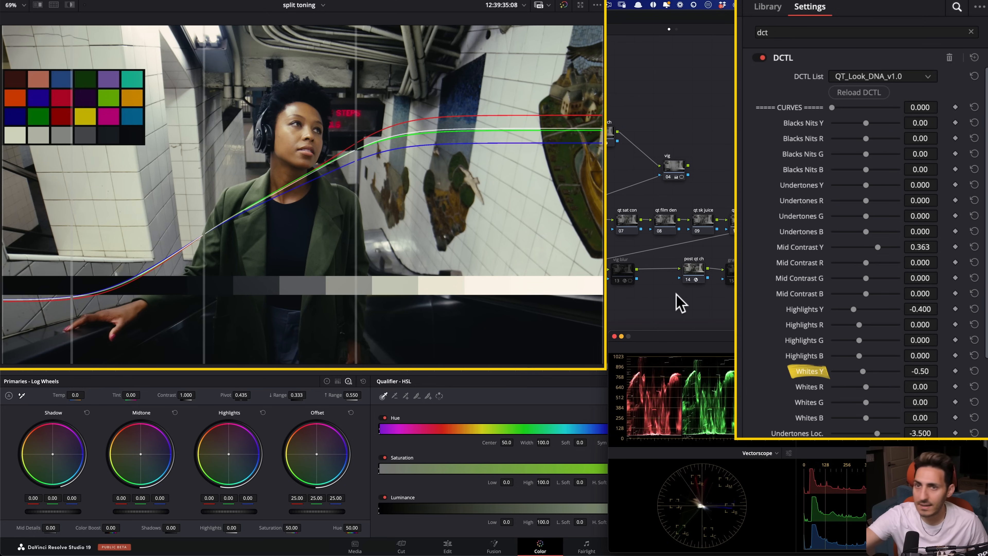
- Check the adjusted highlights and whites with the qt look dna node on and off, and against the Version 2 reference look
key("super+d")
key("super+d")
key("super+d")
key("super+d")
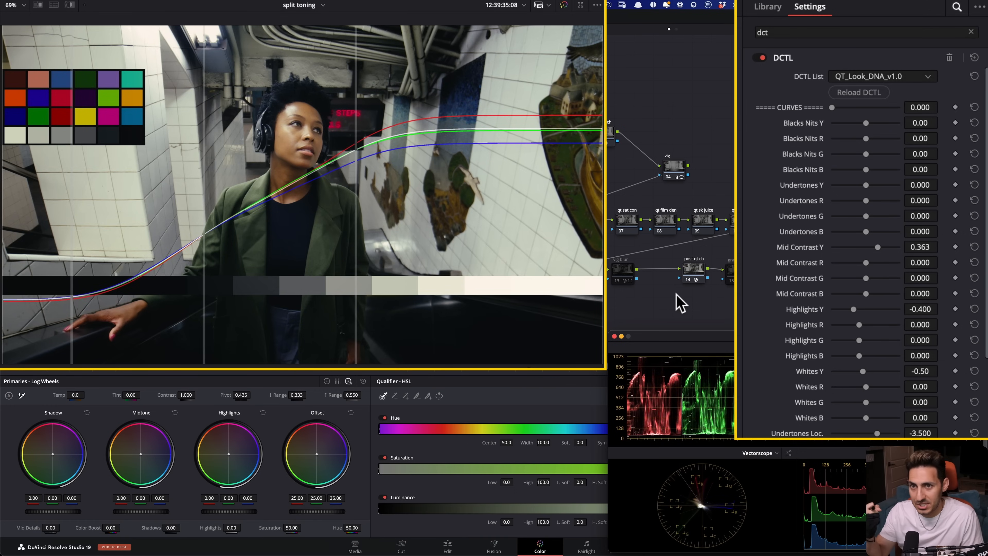
key("super")
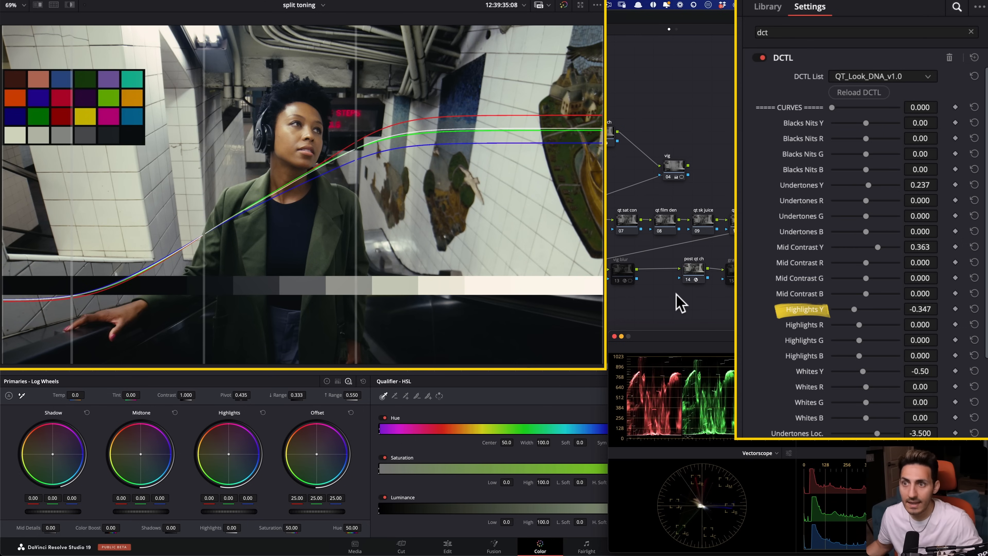
key("super+n")
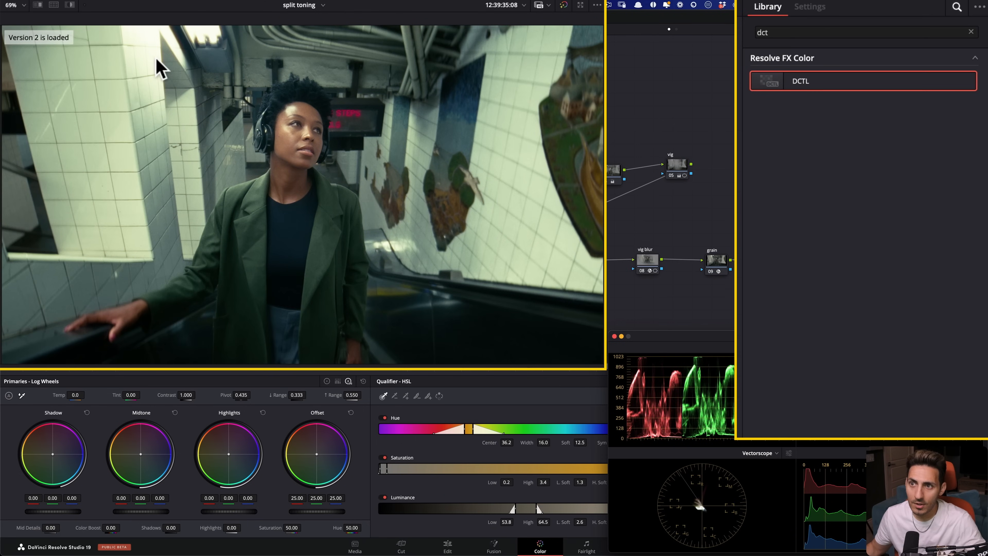
key("super+n")
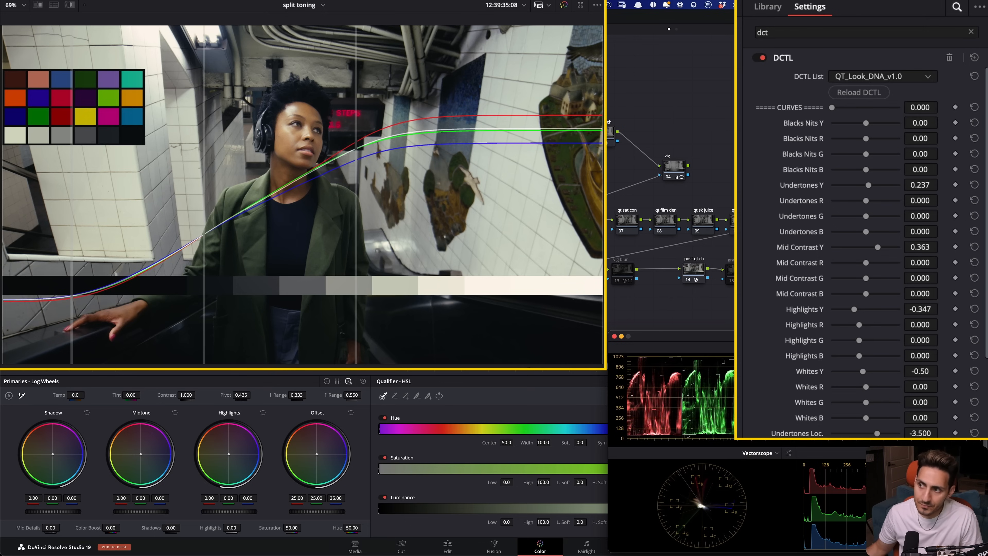
- Set the Fullscreen option of the pre qt ch node's QT_Charts DCTL to Fullscreen
left_click(608, 142)
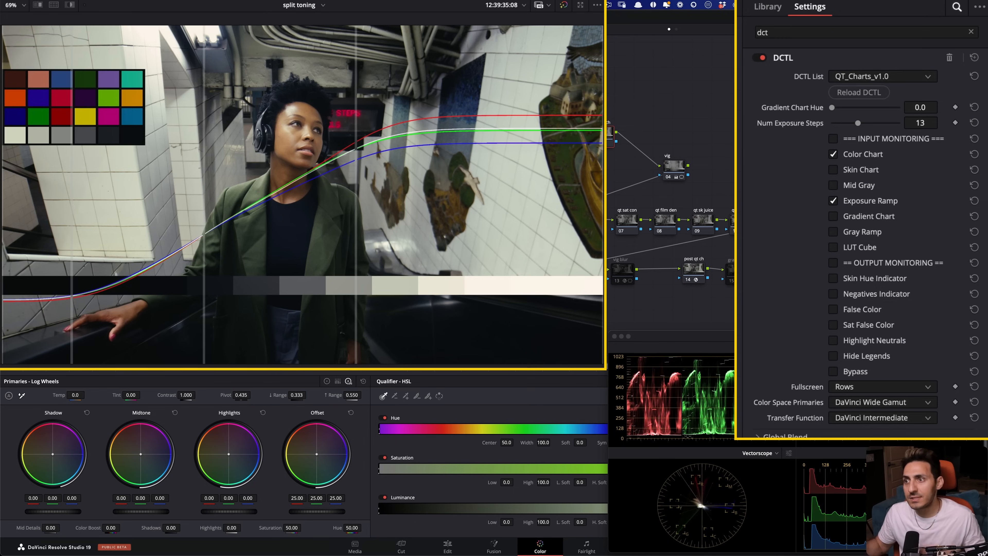
left_click(885, 386)
left_click(880, 413)
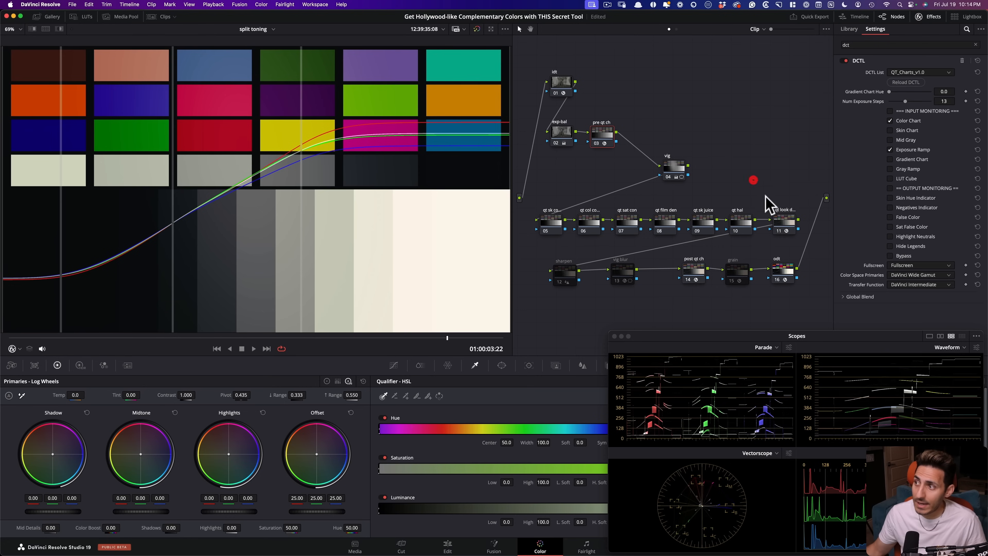
- In the qt look dna node, set Mid Contrast G to 0.229 and Mid Contrast B to -0.014, and raise Mid Contrast R slightly
left_click(768, 204)
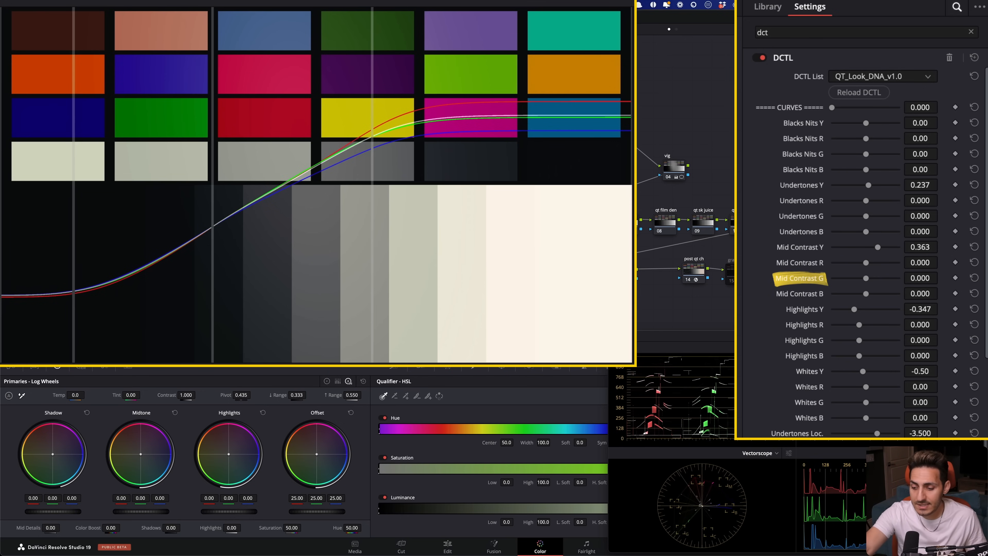
mouse_move(866, 278)
left_mouse_down()
mouse_move(883, 278)
mouse_move(873, 279)
mouse_move(876, 294)
mouse_move(855, 294)
mouse_move(865, 293)
left_mouse_up()
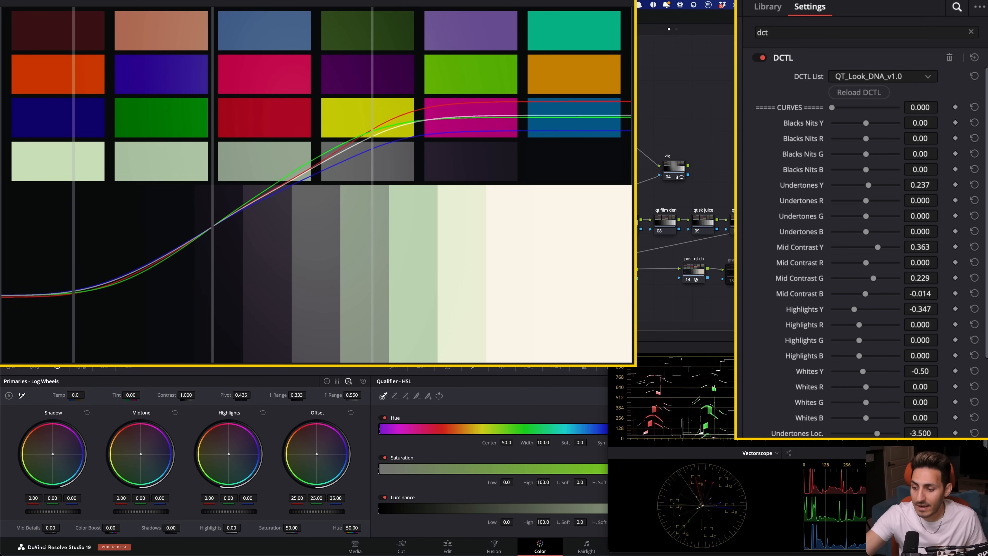
left_click_drag(865, 263, 873, 263)
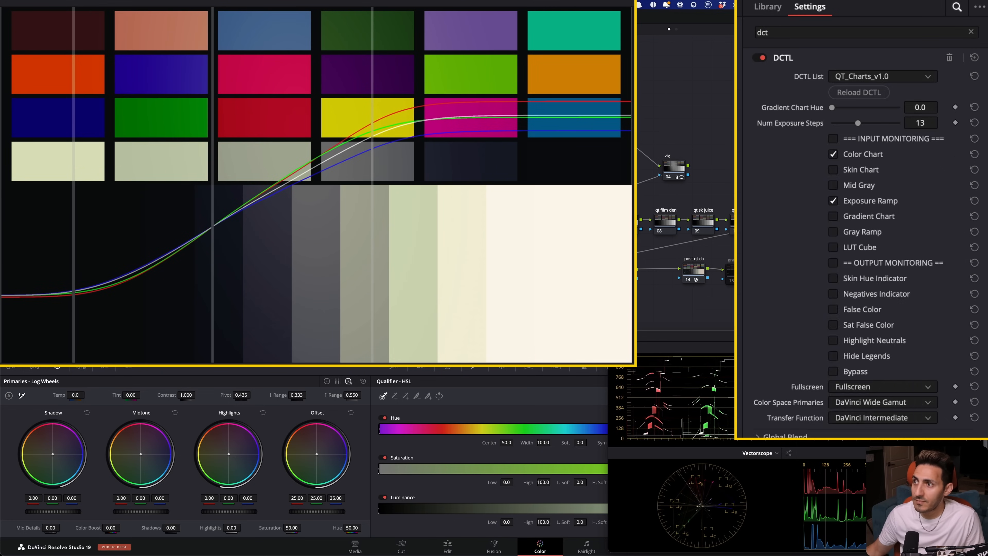
- Check the colour split on the footage by switching the pre qt ch node's full-screen charts off and back on
key("super+d")
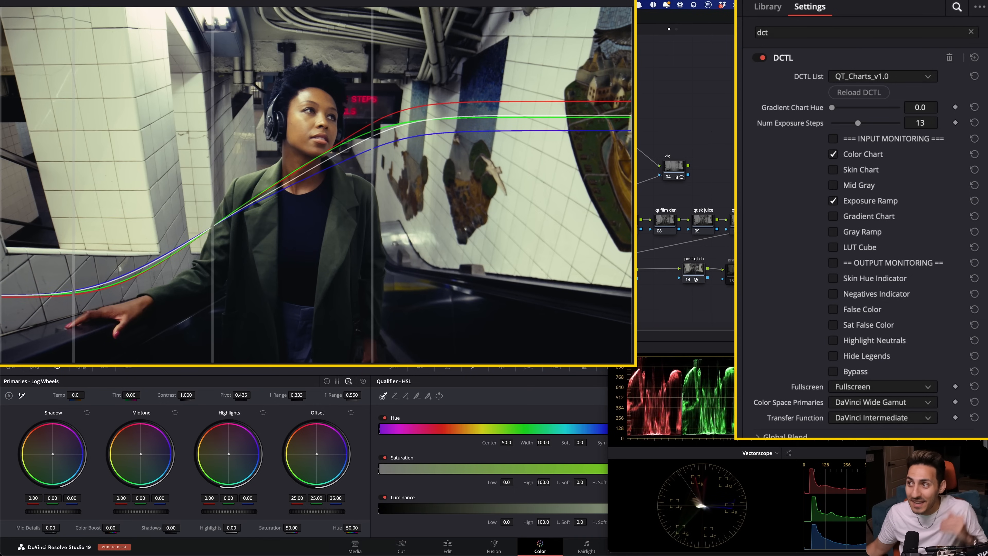
key("super+d")
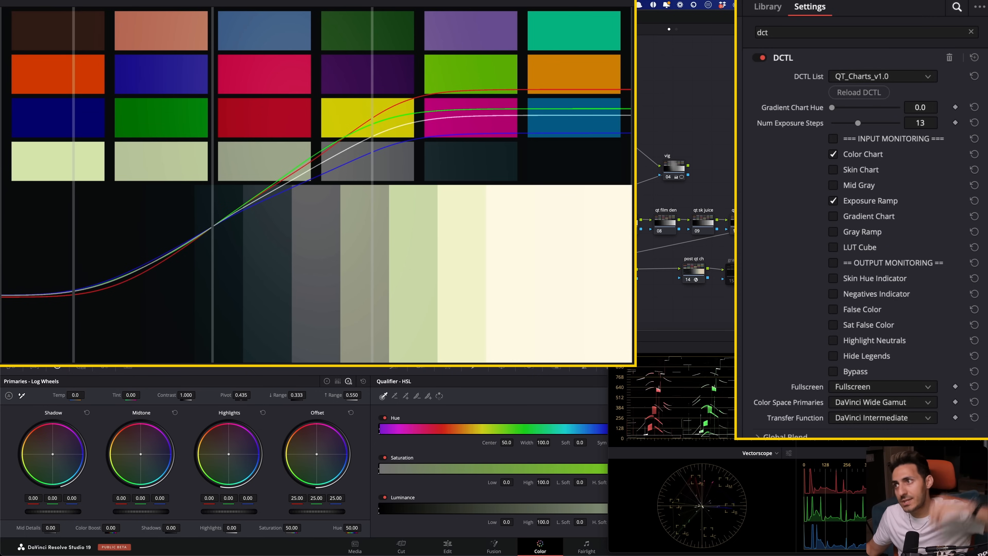
- Set the Fullscreen option of the pre qt ch node's QT_Charts DCTL to Rows
left_click(895, 387)
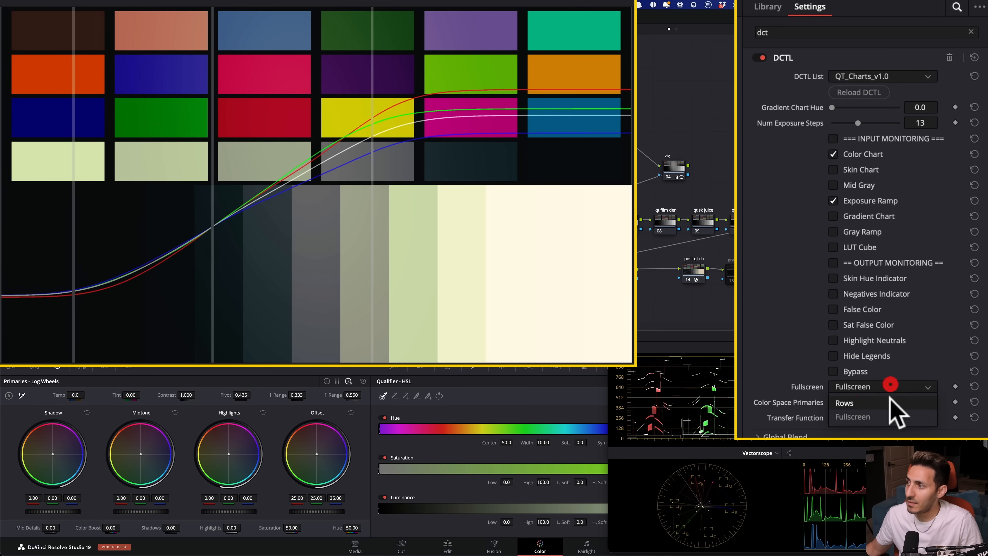
left_click(873, 404)
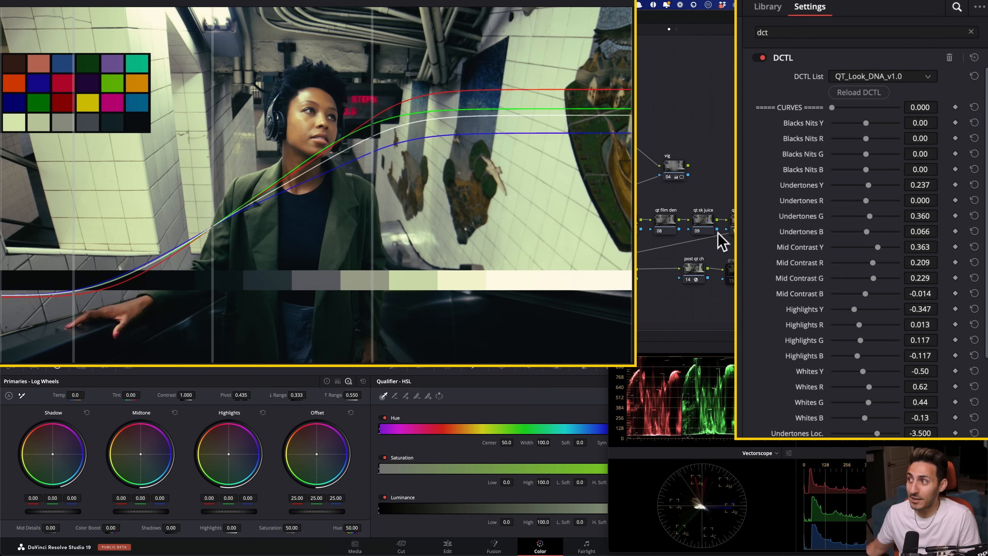
- Turn off Show Curves in the qt look dna node's DCTL and disable the pre qt ch node
left_click_drag(812, 327, 821, 195)
left_click_drag(839, 269, 824, 125)
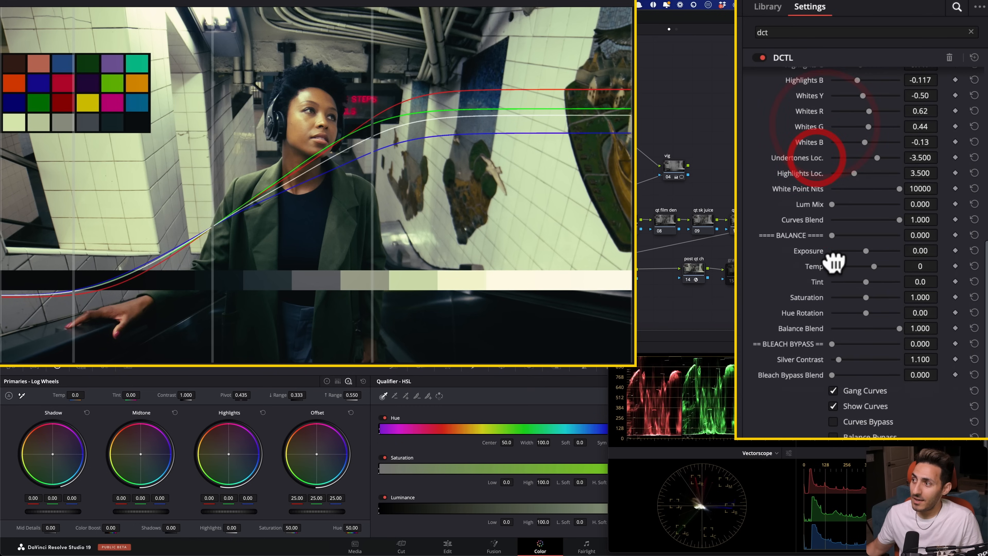
left_click(861, 407)
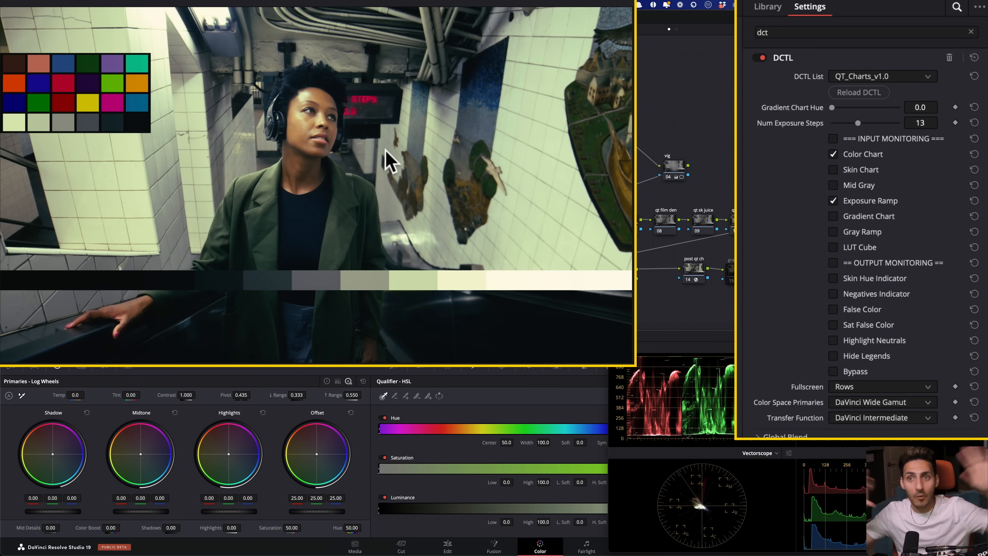
key("super+d")
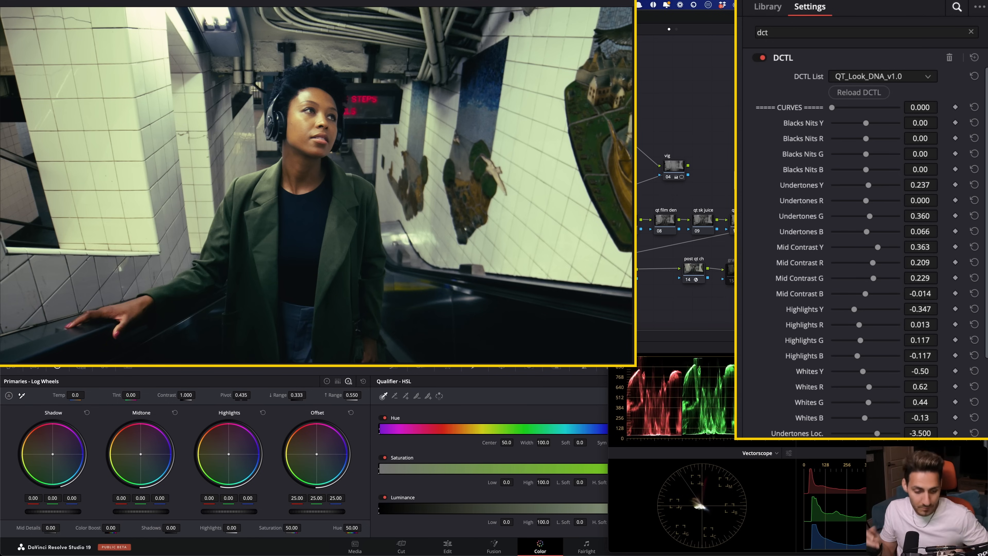
- Compare the clean grade with the Version 2 reference look and with the qt look dna node switched off and on
key("super+n")
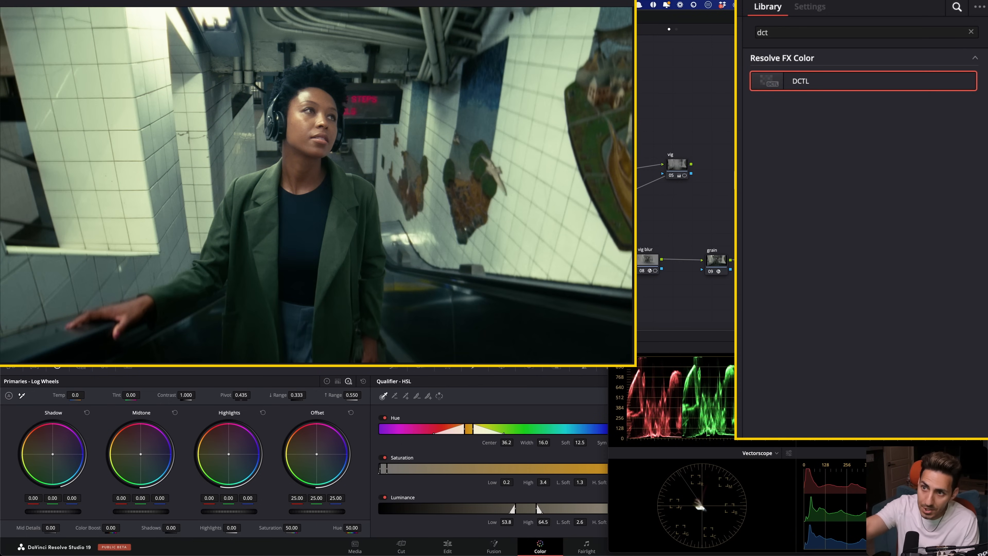
key("super+b")
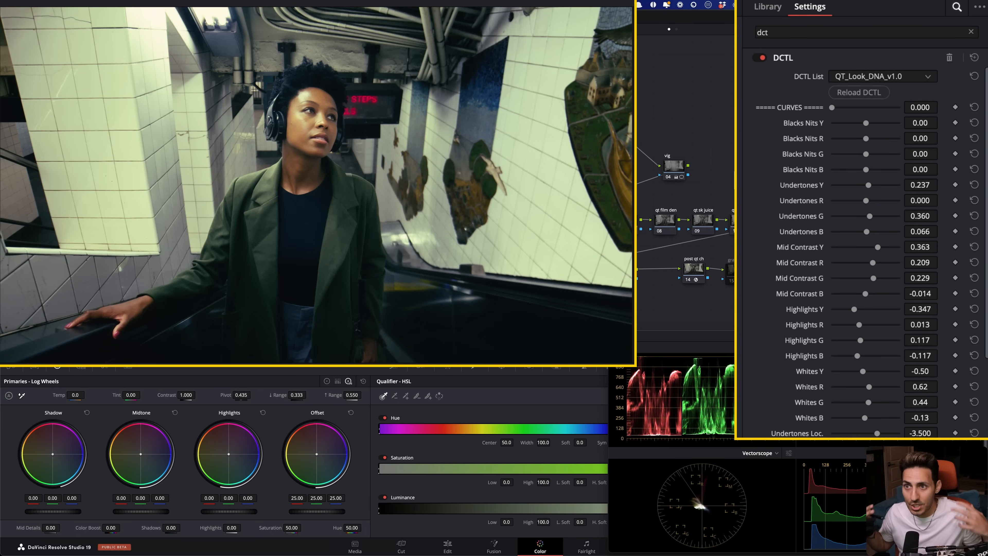
key("super+d")
key("super+d")
key("super+d")
key("super+d")
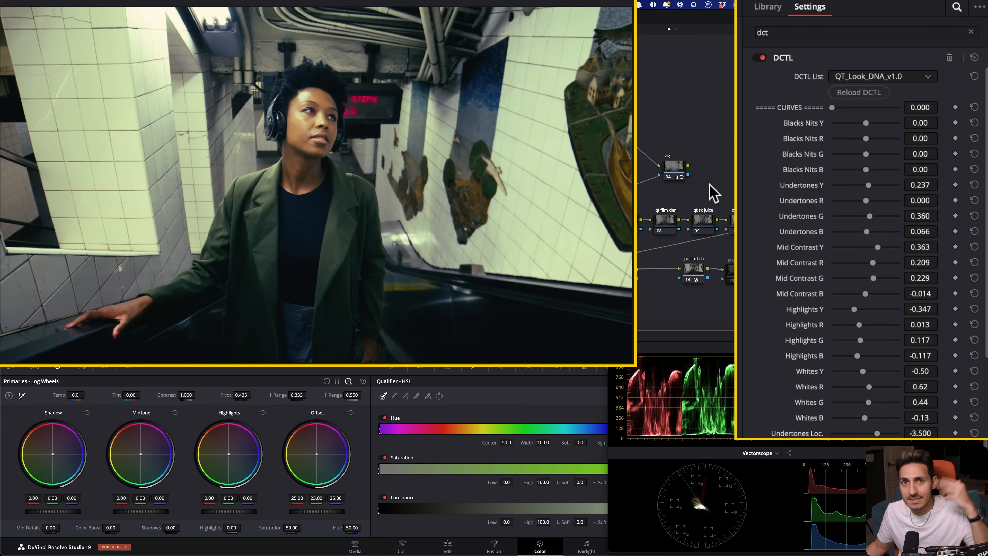
- Add a DCTL effect to the qt sk juice node and load QT_Skin_Juice_Mixer_v1.0 in it
left_click(732, 189)
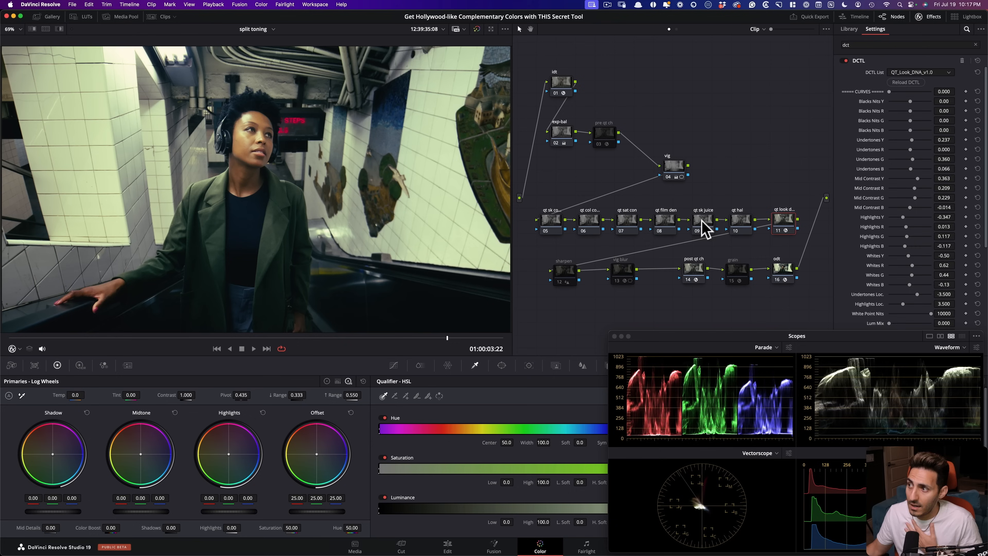
left_click(703, 221)
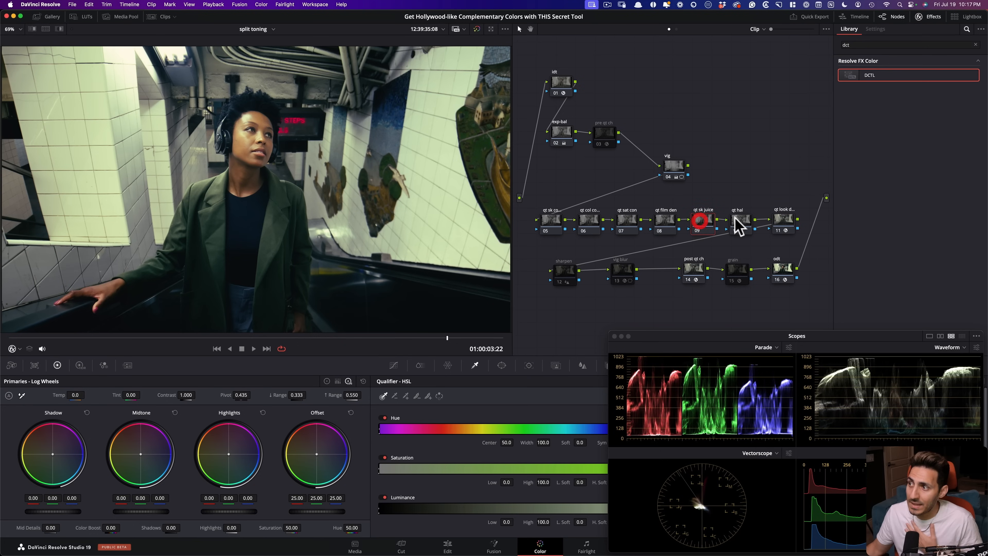
left_click_drag(882, 79, 706, 200)
left_click(937, 73)
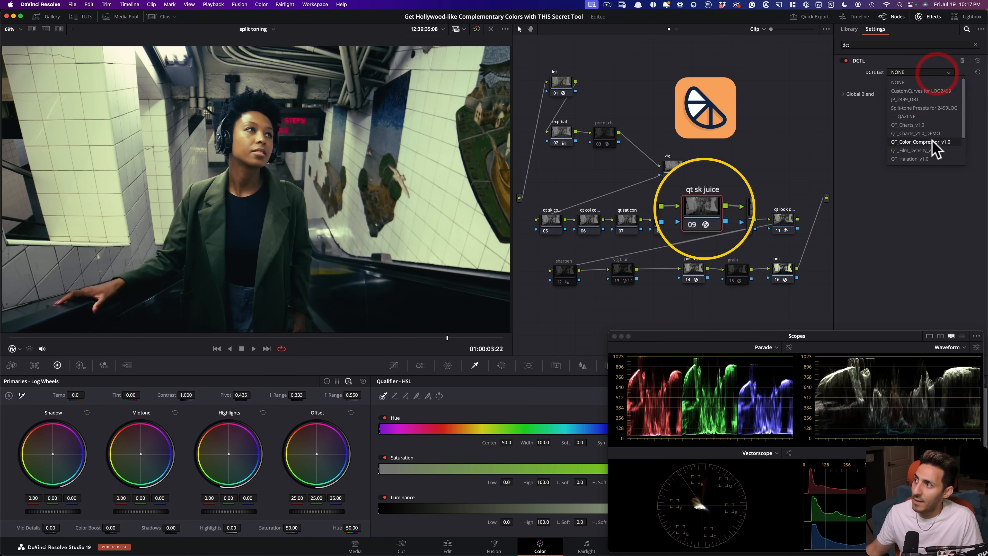
scroll(941, 156, "down", 2)
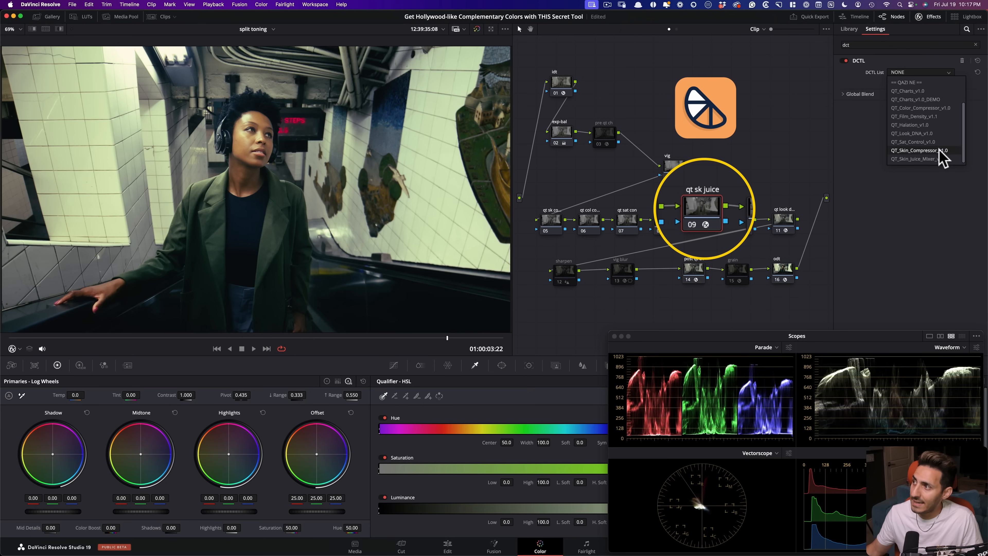
left_click(922, 159)
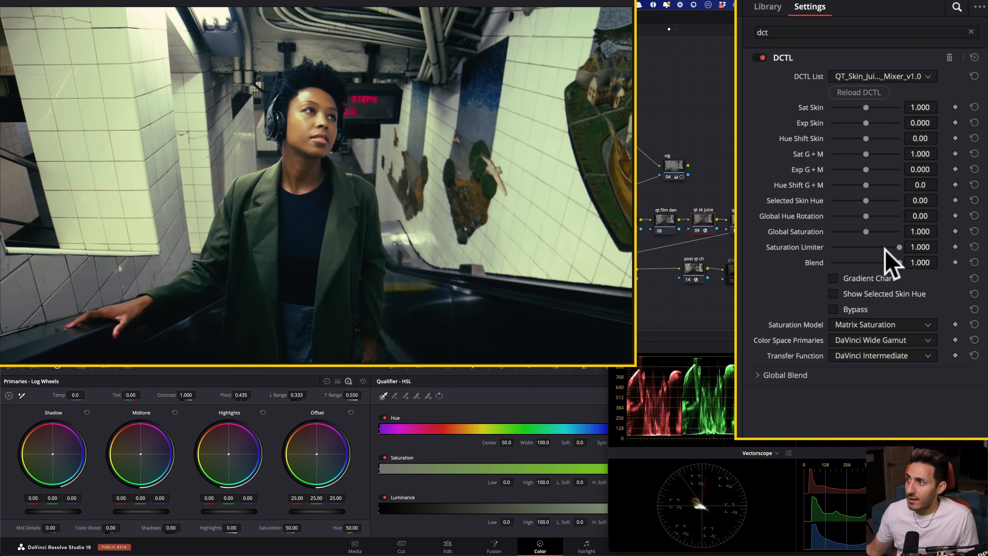
- Turn on Gradient Chart and Show Selected Skin Hue in the qt sk juice node, with only the Color Chart shown from the pre qt ch node
left_click(864, 278)
left_click(872, 296)
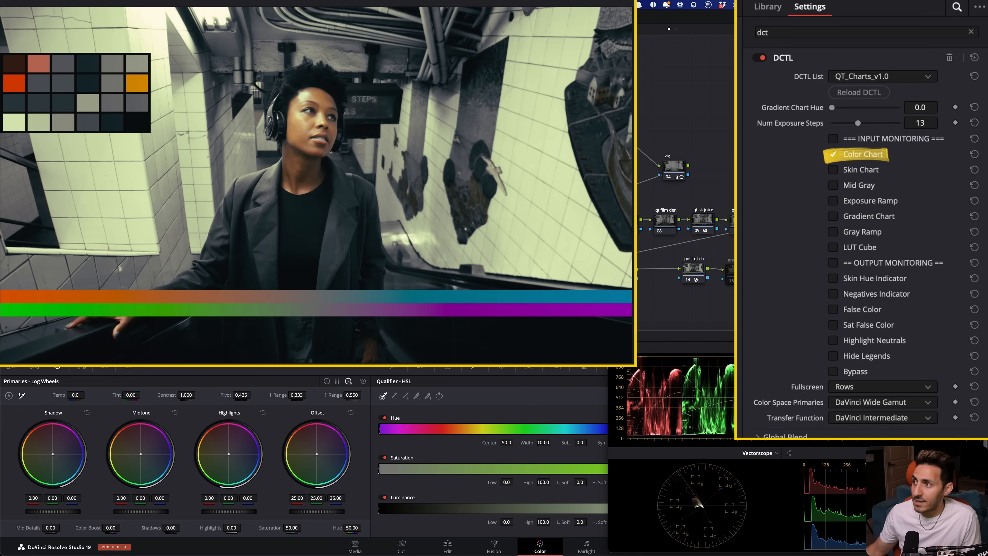
left_click(702, 220)
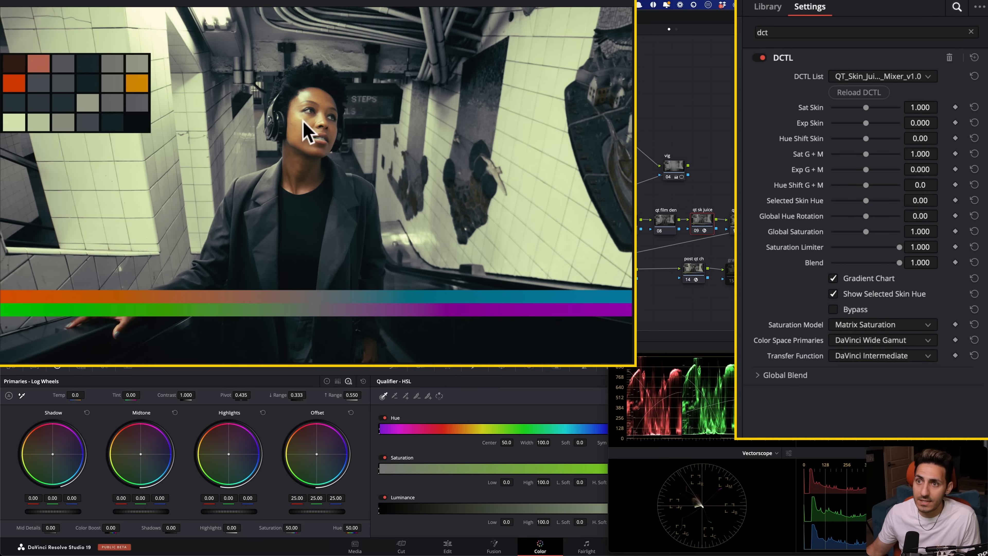
- Set Selected Skin Hue to 2.49 while checking the isolation on the woman's face, and turn off Show Selected Skin Hue
scroll(315, 143, "up", 5)
left_click_drag(438, 182, 472, 261)
scroll(434, 199, "up", 3)
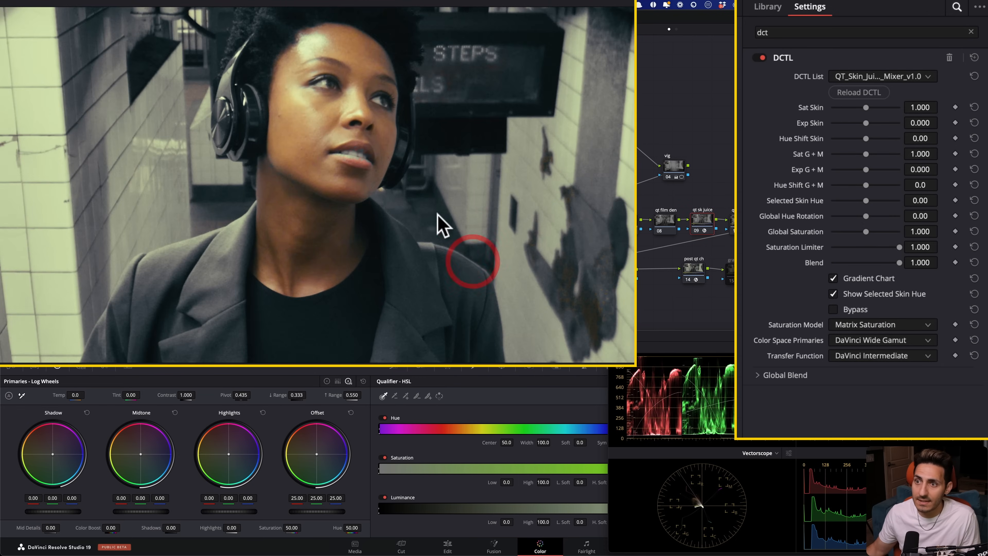
left_click_drag(435, 199, 462, 274)
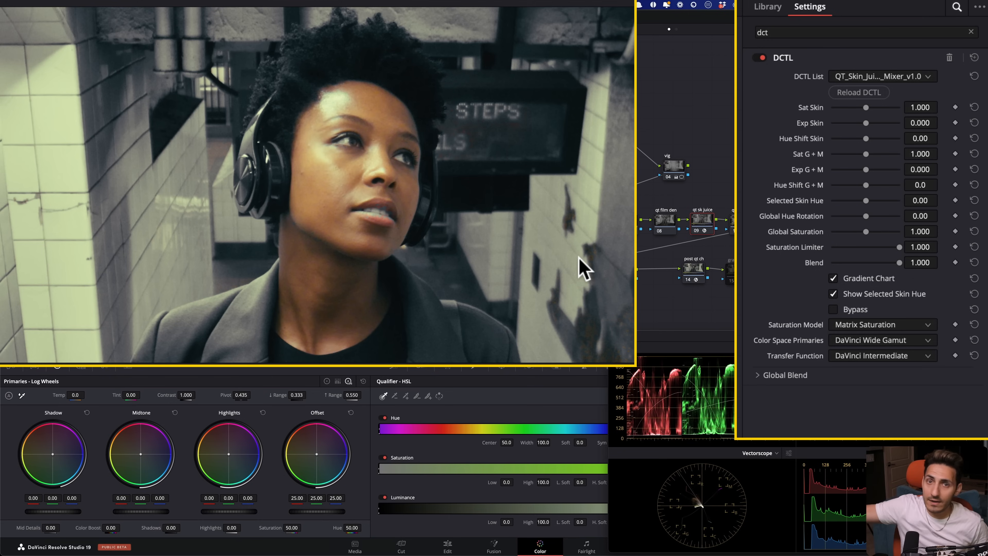
left_click(101, 370)
left_click(57, 368)
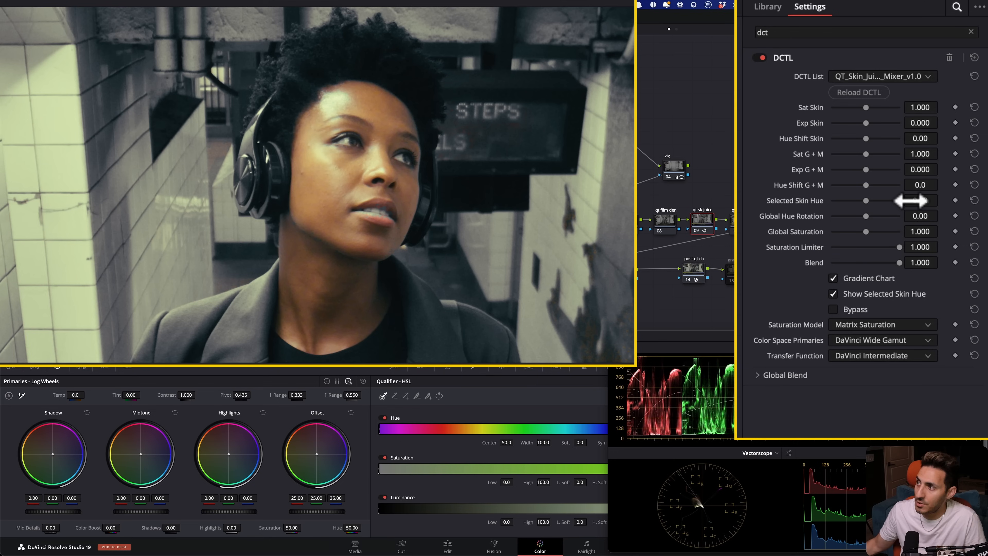
left_click_drag(930, 197, 899, 197)
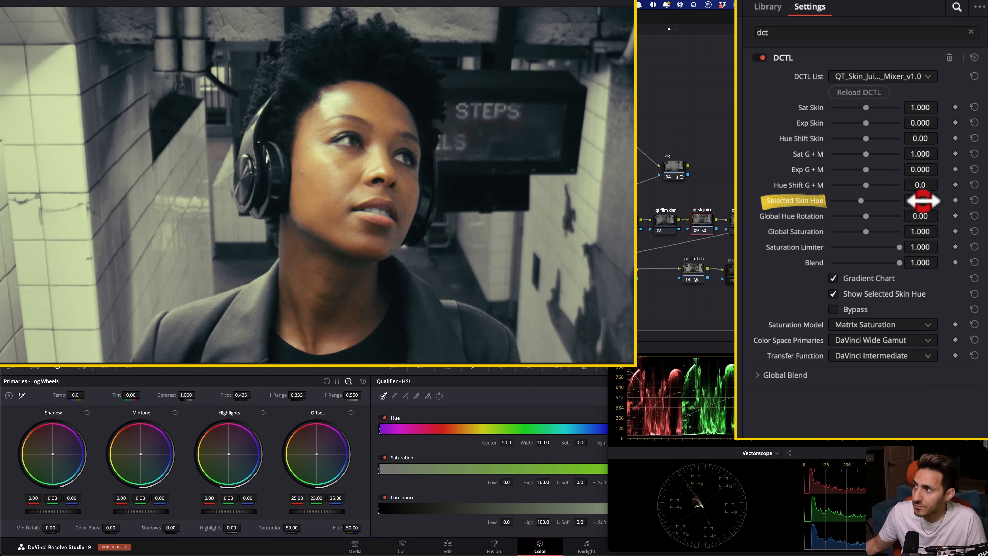
mouse_move(861, 200)
left_mouse_down()
mouse_move(886, 199)
mouse_move(861, 199)
mouse_move(869, 199)
left_mouse_up()
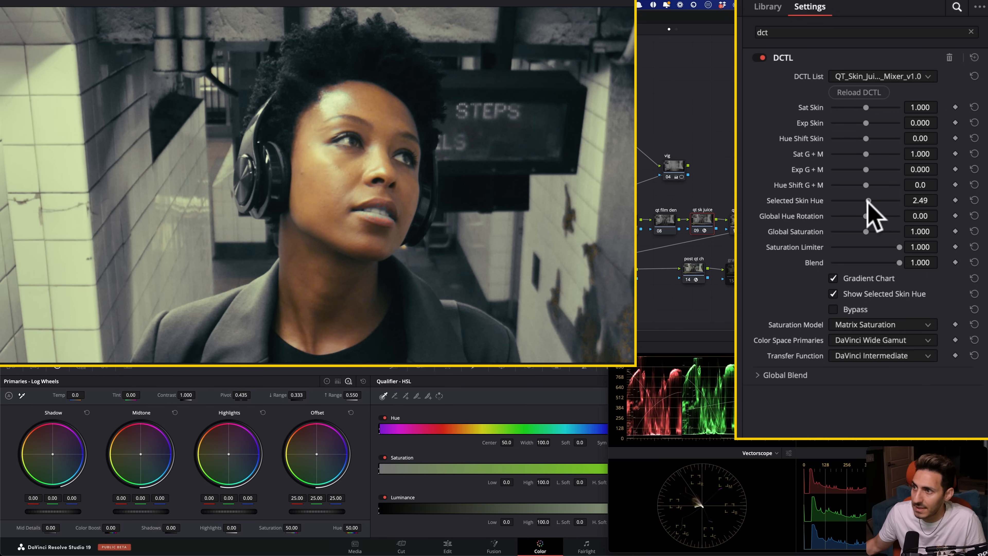
left_click(870, 294)
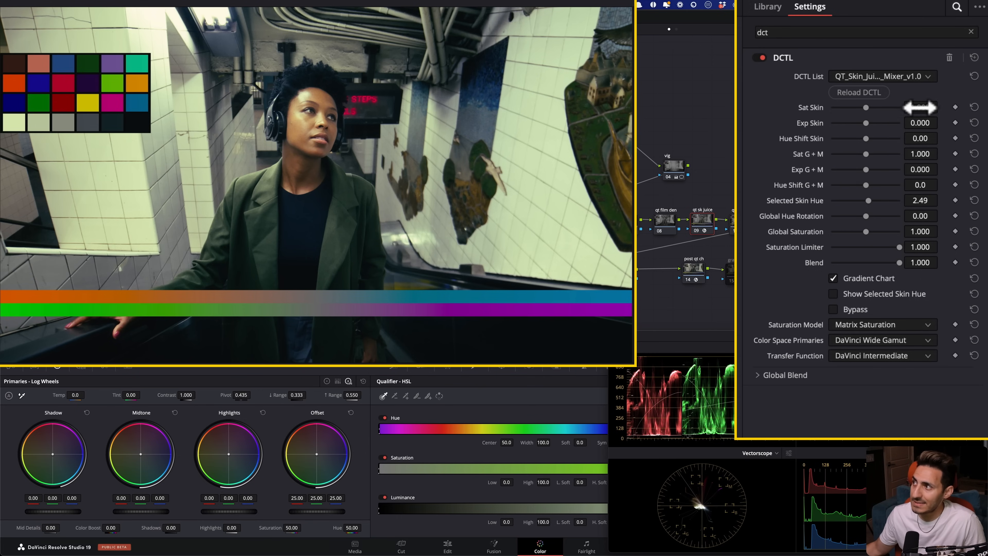
- Raise Sat Skin to 1.523 on the qt sk juice node and compare the image with the node disabled and enabled
left_click_drag(867, 107, 897, 106)
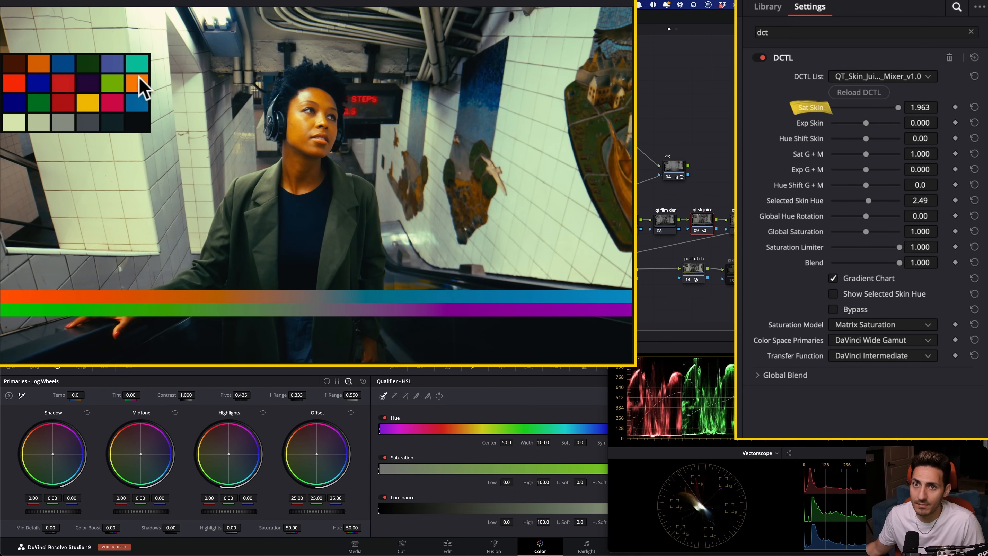
mouse_move(897, 106)
left_mouse_down()
mouse_move(873, 107)
mouse_move(882, 106)
left_mouse_up()
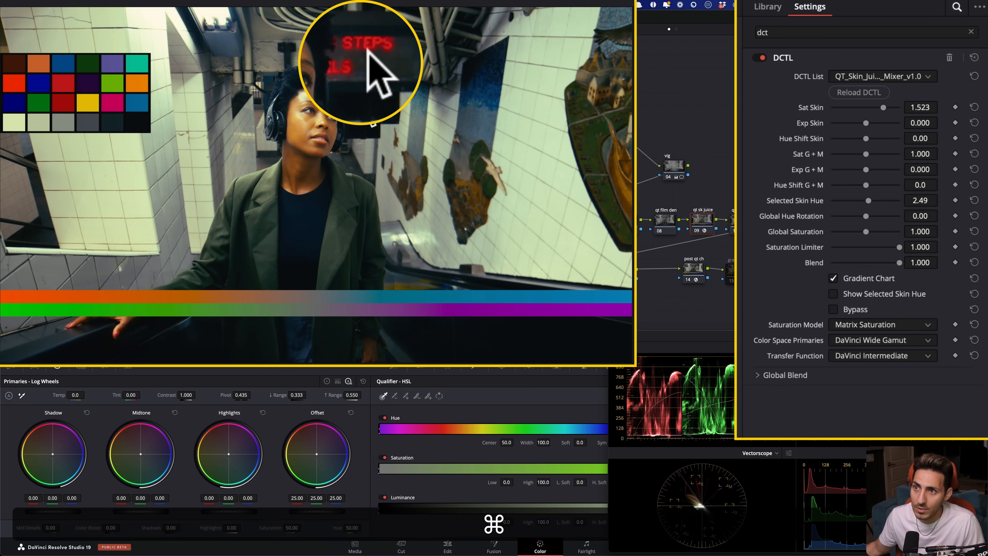
key("super+d")
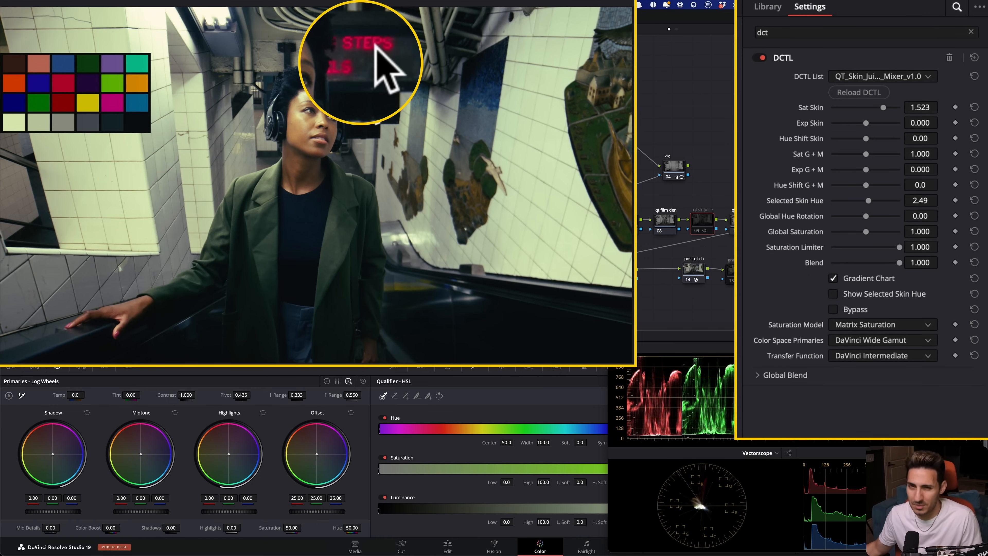
key("super+d")
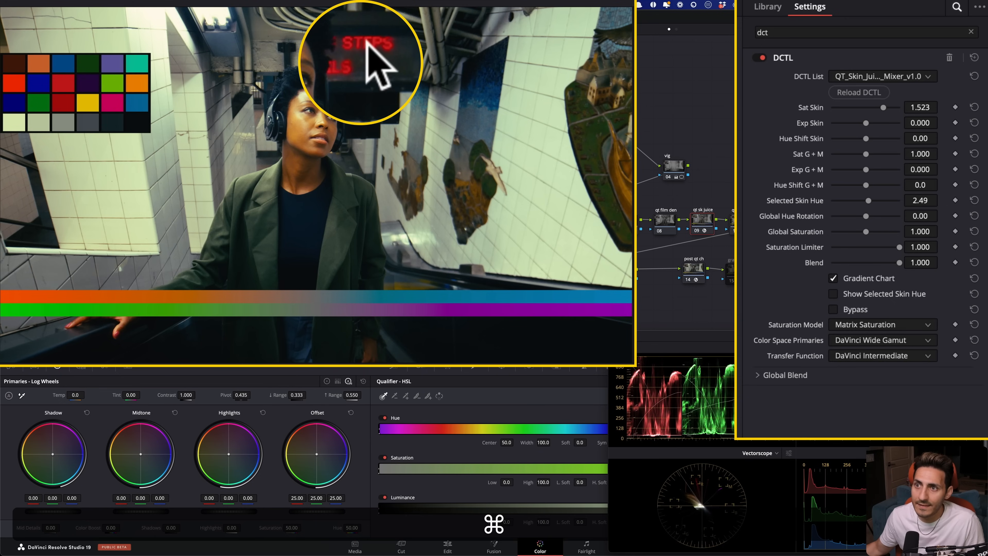
key("super+d")
key("super+d")
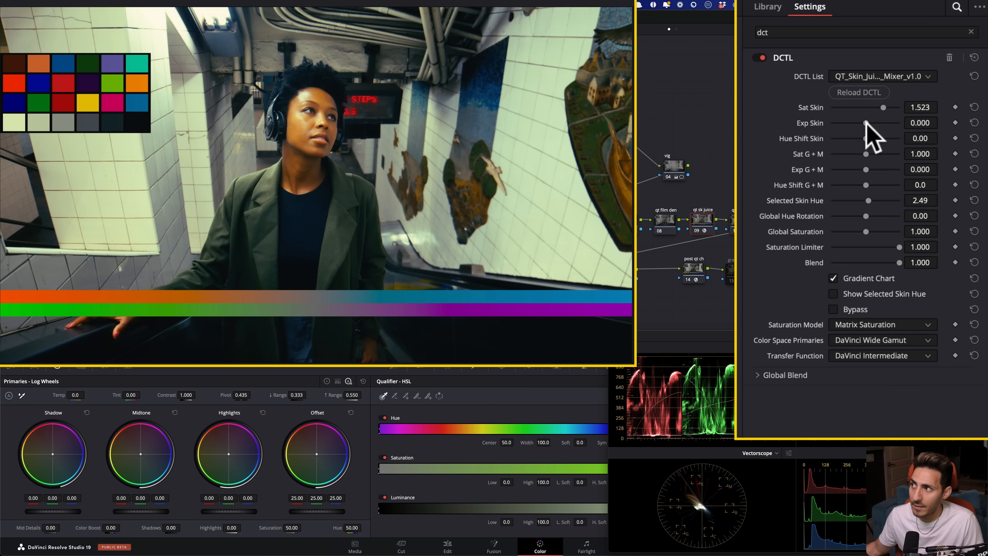
- Set Exp Skin to 0.083 and Hue Shift Skin to -4.14, comparing the result with the effect off and on
left_click_drag(867, 121, 866, 121)
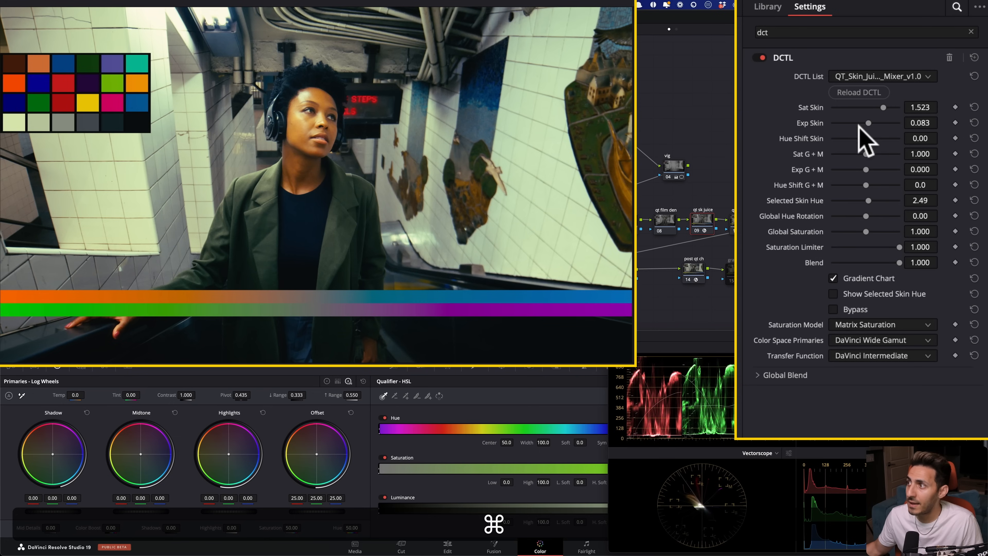
left_click_drag(866, 138, 859, 137)
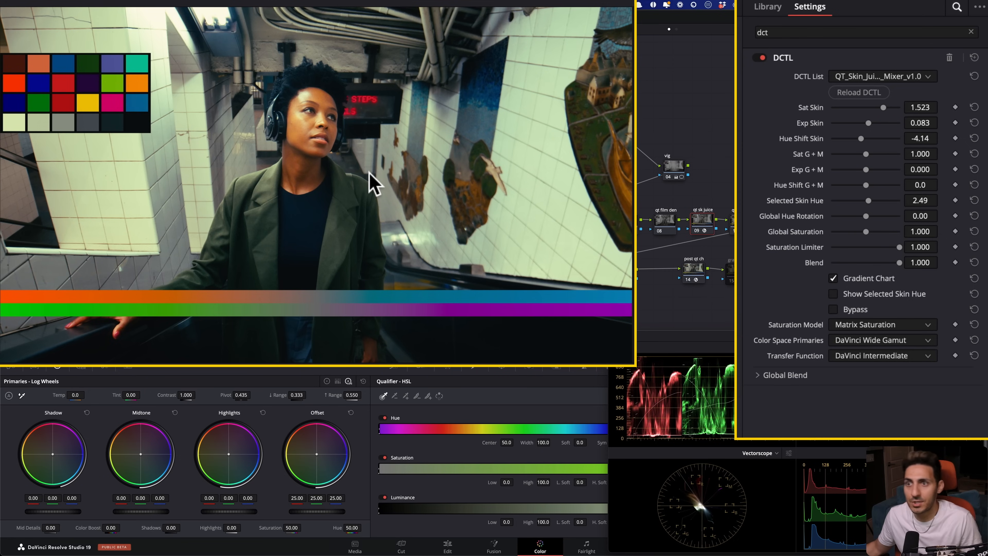
key("super+d")
key("super+d")
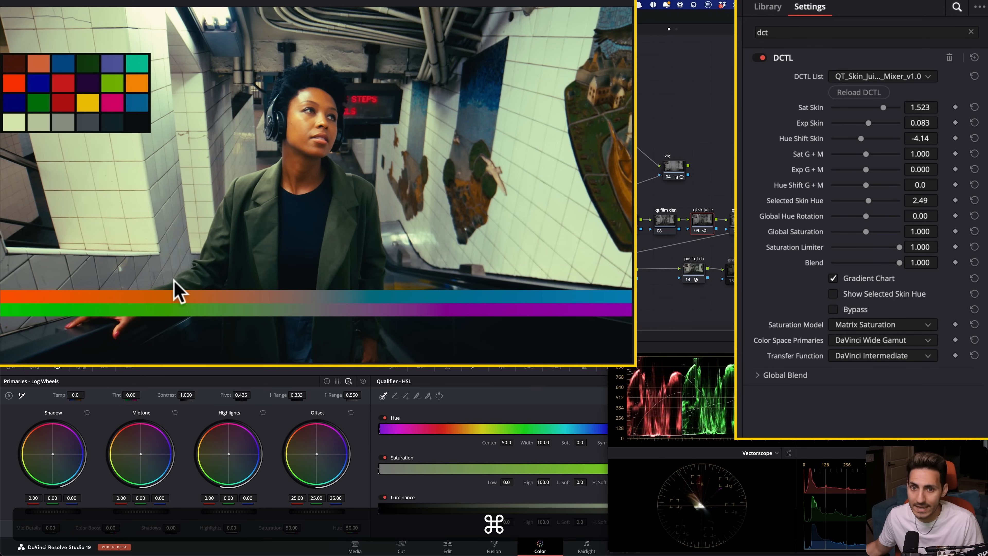
left_click(849, 309)
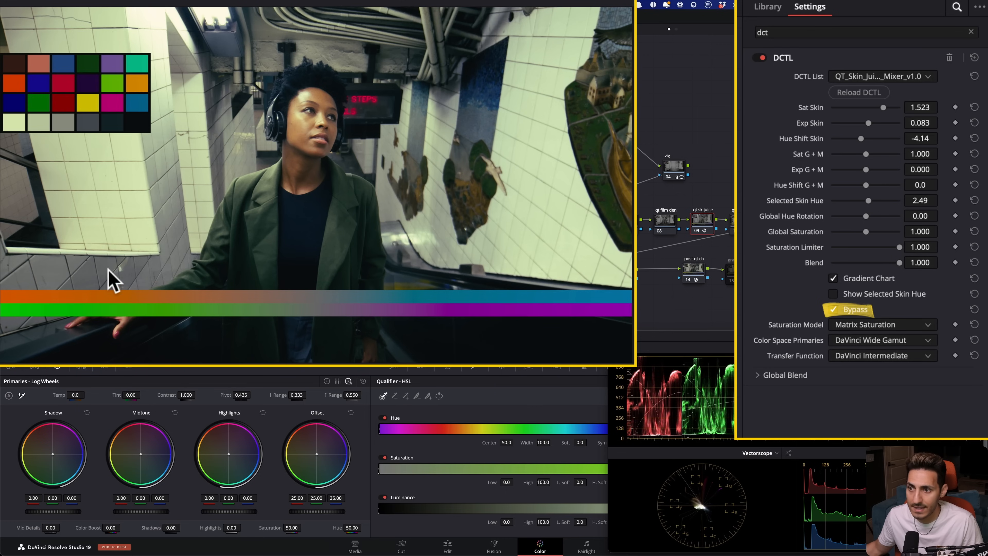
left_click(851, 311)
left_click(852, 310)
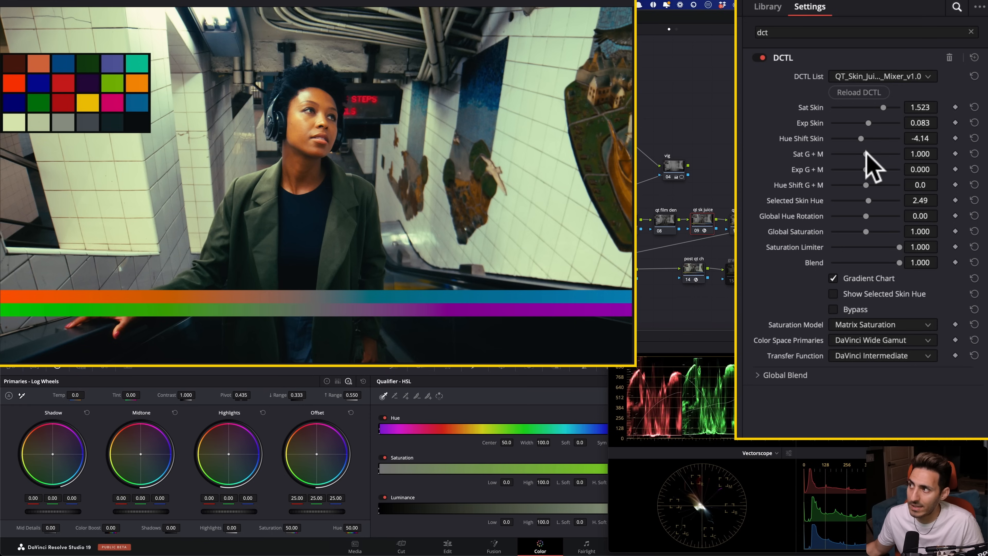
- Set Sat G + M to 1.413, Exp G + M to -0.138, Hue Shift G + M to 22.3 and Global Saturation to 0.936
mouse_move(864, 153)
left_mouse_down()
mouse_move(852, 153)
mouse_move(886, 153)
mouse_move(842, 153)
mouse_move(901, 151)
mouse_move(858, 153)
mouse_move(887, 151)
mouse_move(879, 145)
left_mouse_up()
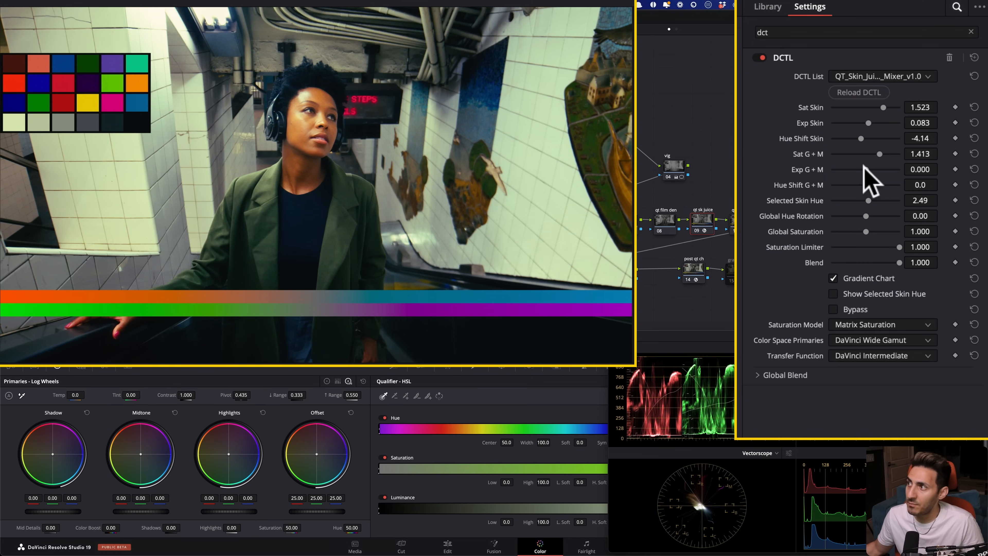
mouse_move(865, 170)
left_mouse_down()
mouse_move(883, 168)
mouse_move(856, 170)
mouse_move(887, 185)
mouse_move(849, 184)
mouse_move(873, 184)
left_mouse_up()
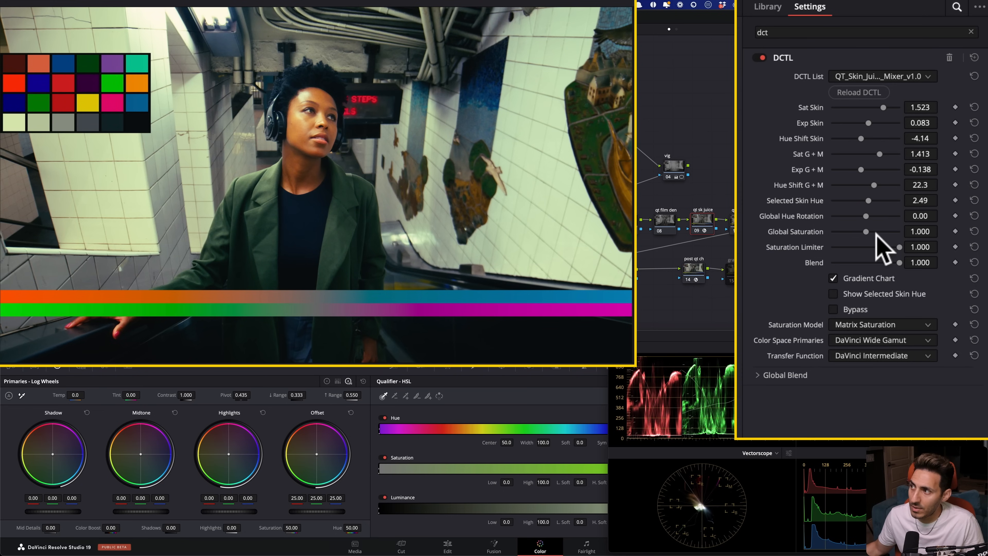
left_click_drag(866, 231, 860, 230)
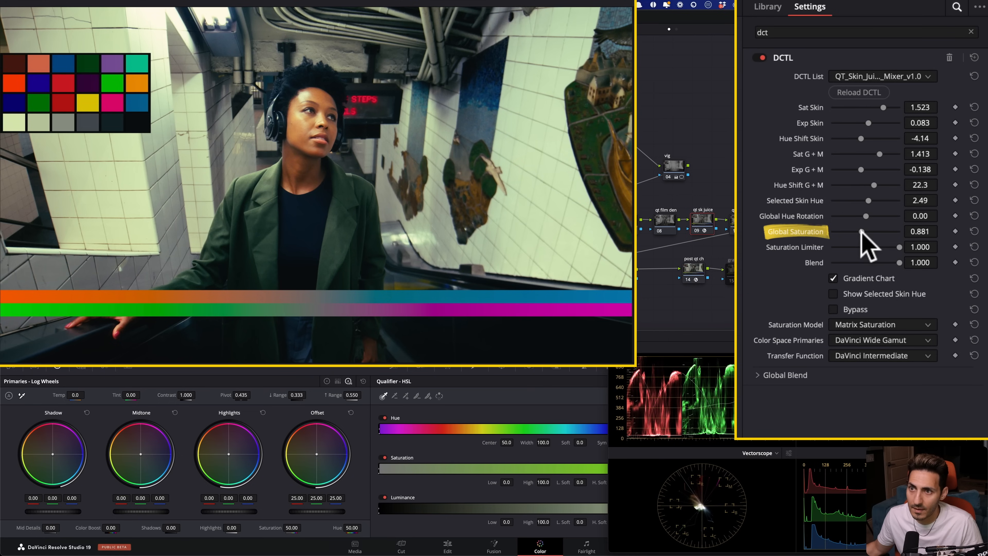
left_click_drag(862, 231, 863, 231)
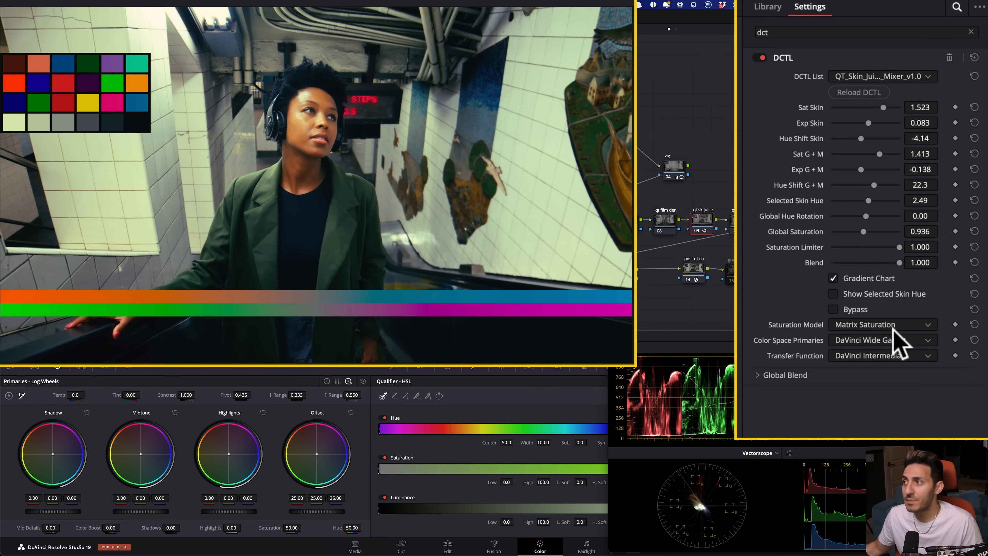
- Compare the image and charts before and after the skin juice effect by toggling its bypass repeatedly, leaving the effect active
left_click(842, 310)
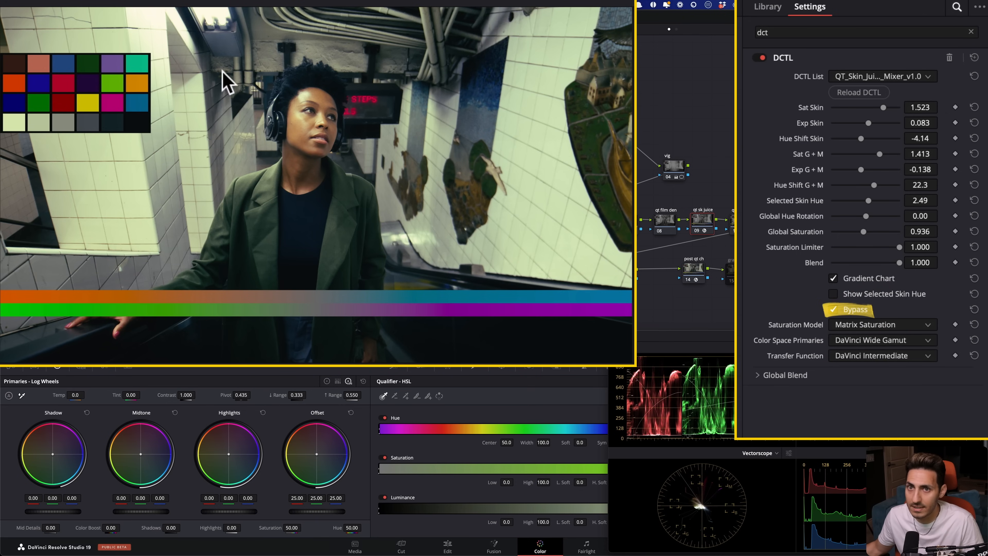
left_click(842, 310)
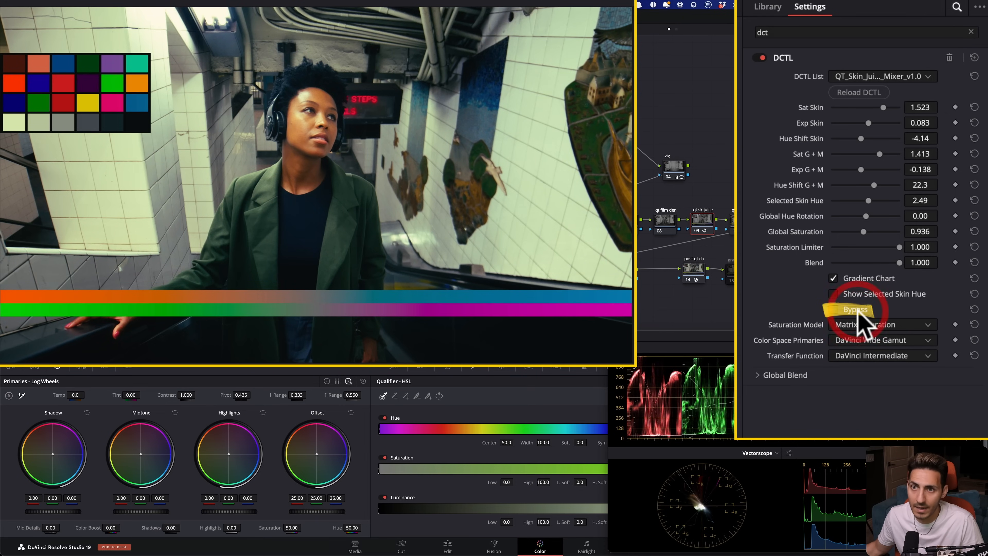
left_click(857, 311)
left_click(857, 312)
left_click(856, 311)
left_click(857, 310)
left_click(857, 310)
left_click(856, 311)
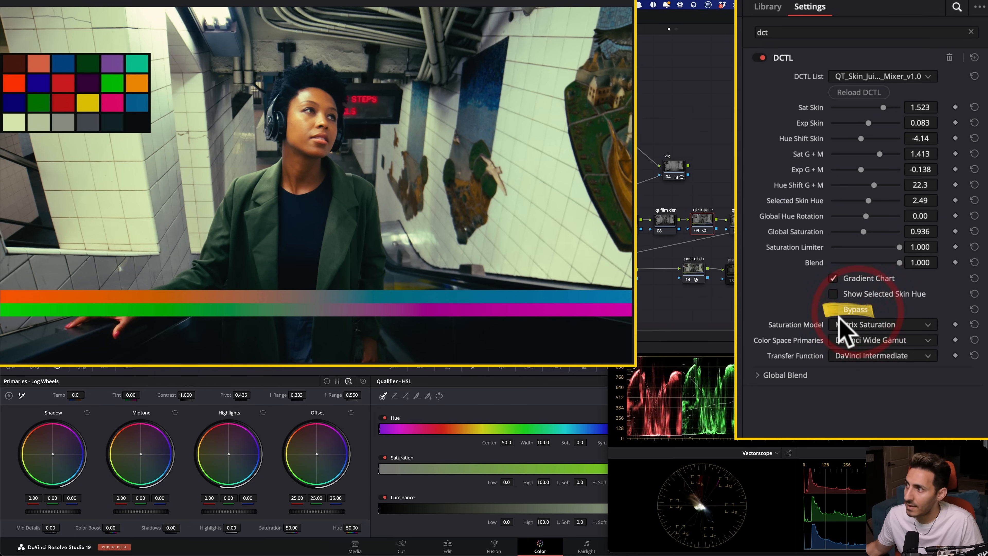
- Turn off the gradient chart in the skin juice effect and disable the pre qt ch node that overlays the color chart
left_click(849, 280)
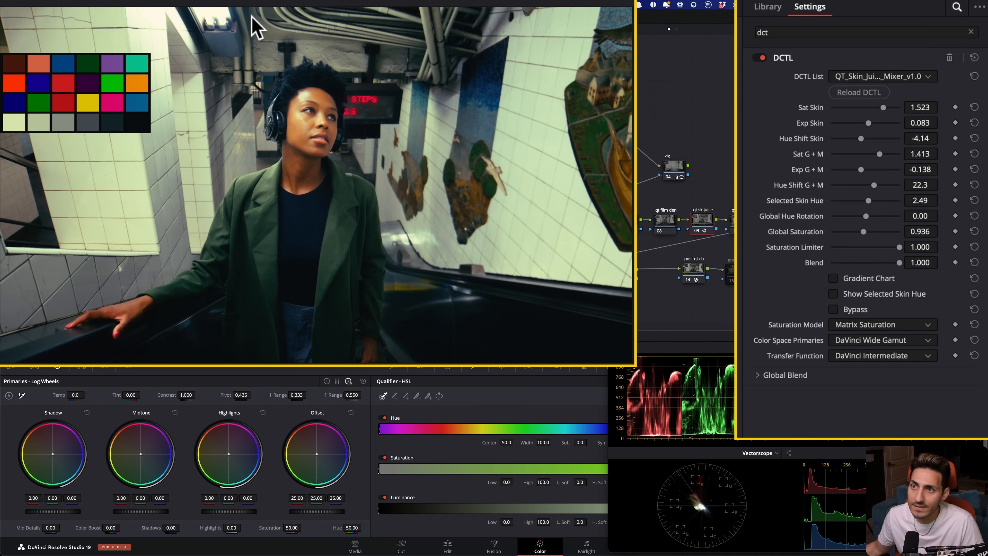
left_click(731, 220)
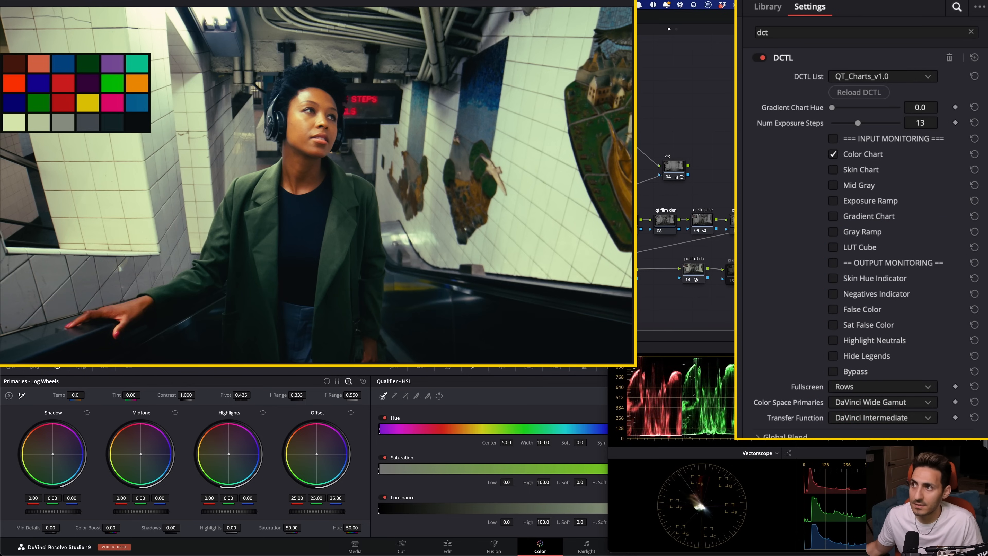
key("super+d")
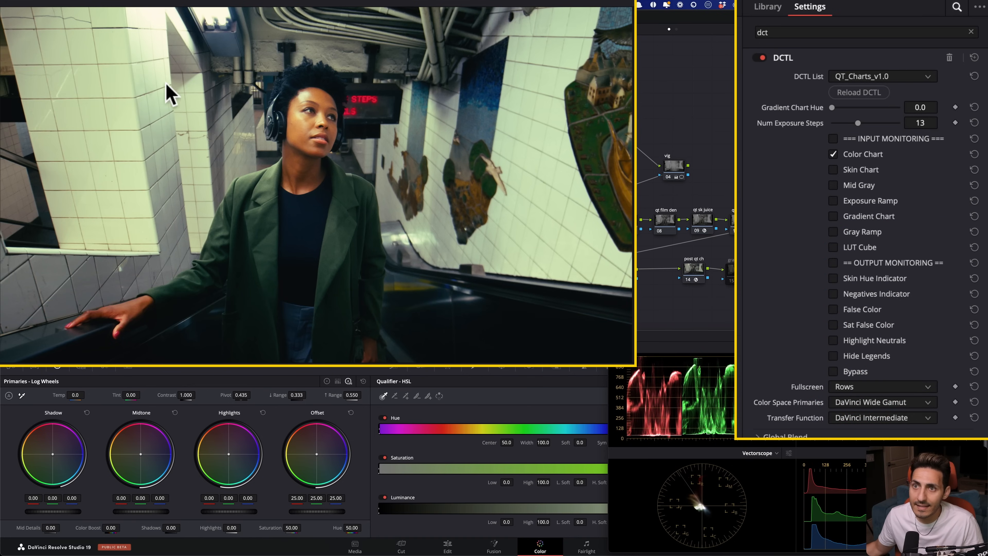
- Select the qt sk juice node and compare the clean image with the node disabled and enabled
left_click(692, 225)
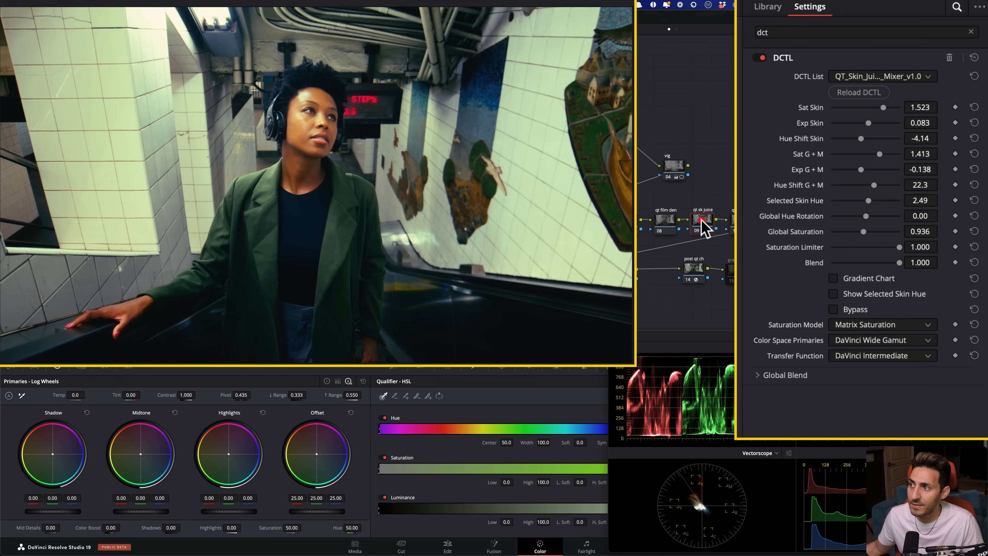
key("super+d")
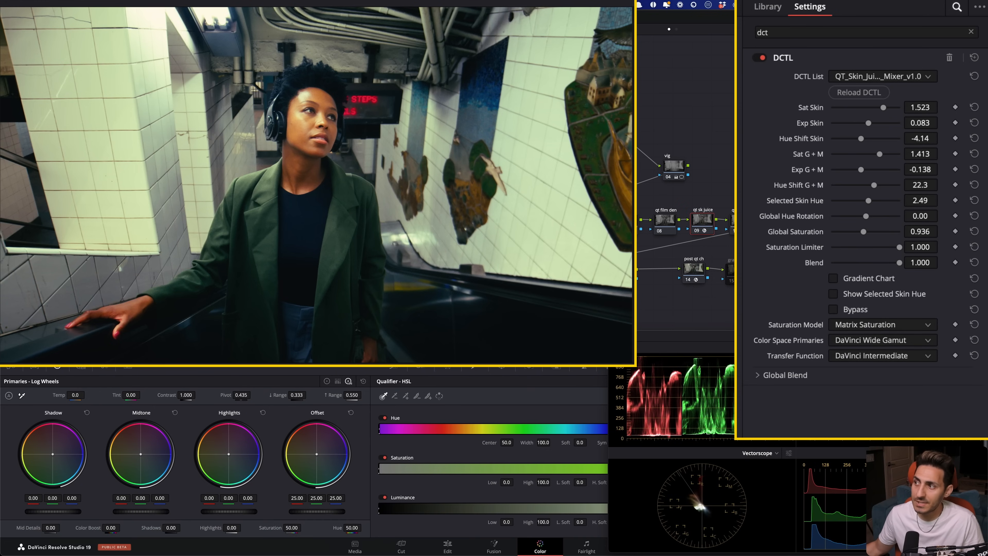
key("super+d")
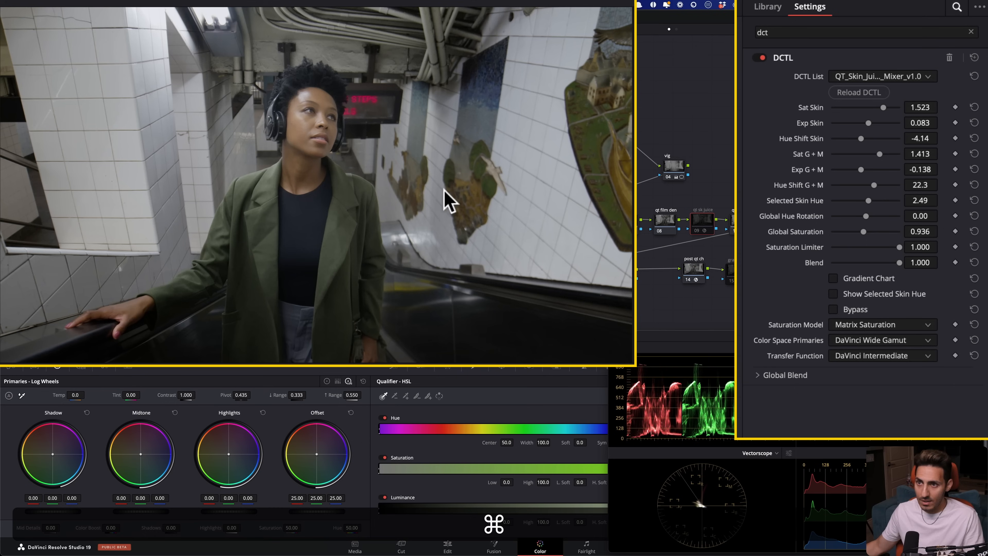
key("super+d")
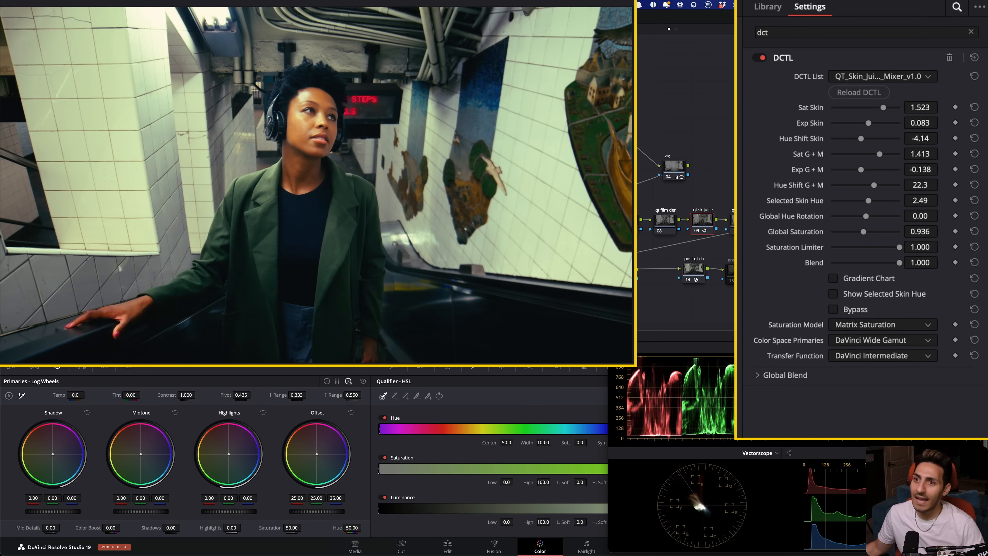
- Switch back and forth between the clip's two grade versions to compare them, ending on Version 1
key("super+n")
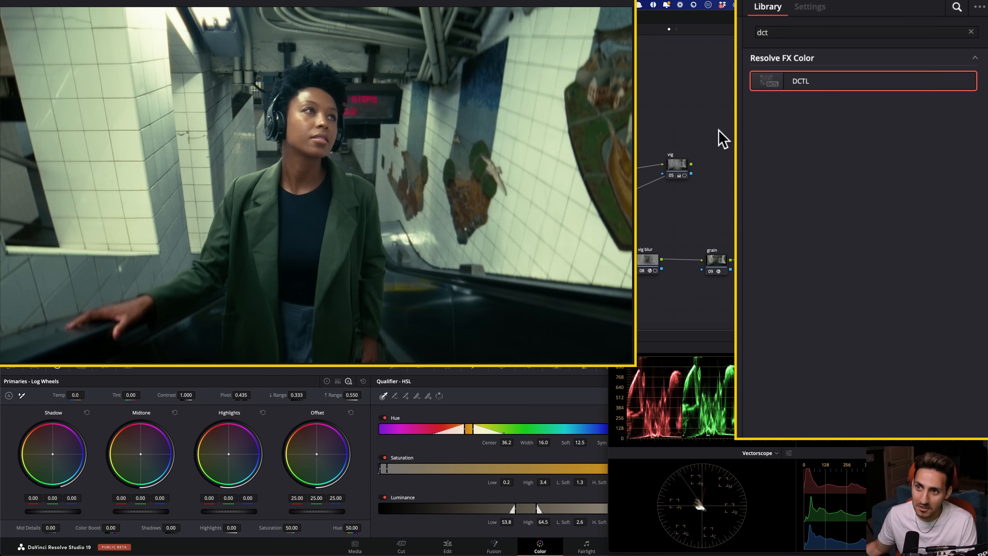
key("super+b")
key("super+n")
key("super+b")
key("super+n")
key("super+b")
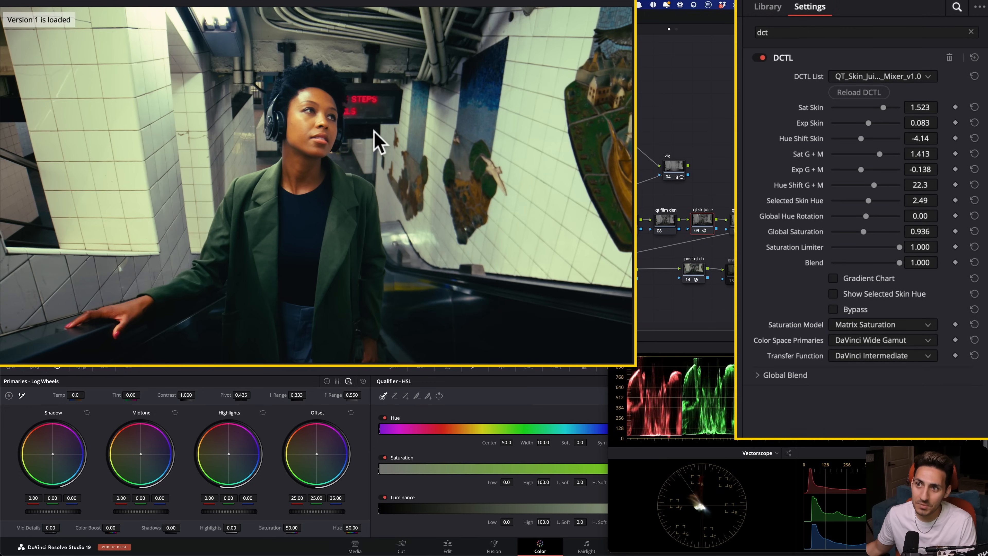
- Enable the sharpen, vig blur and grain nodes together, toggling them off and on to compare the image
left_click(621, 273)
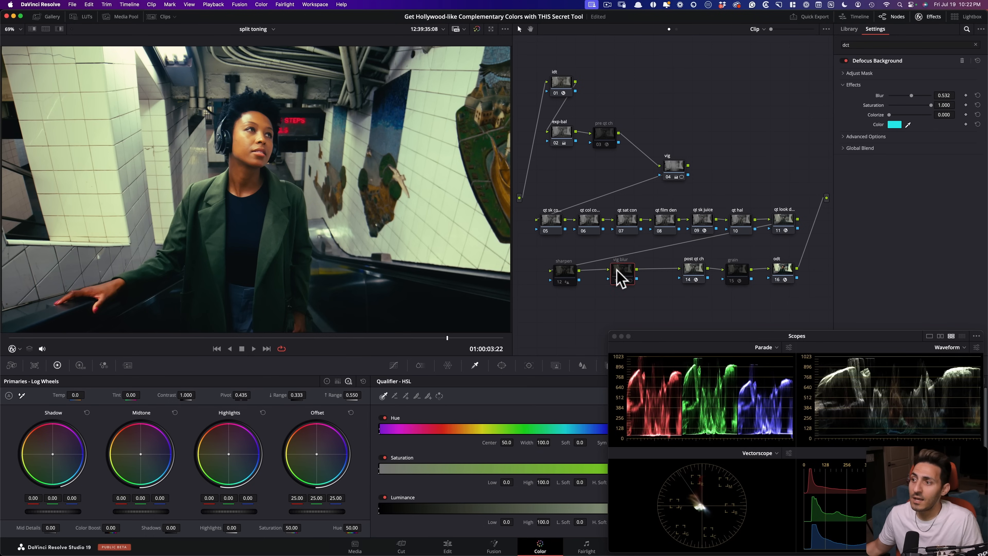
left_click(566, 275, "super")
left_click(735, 272, "super")
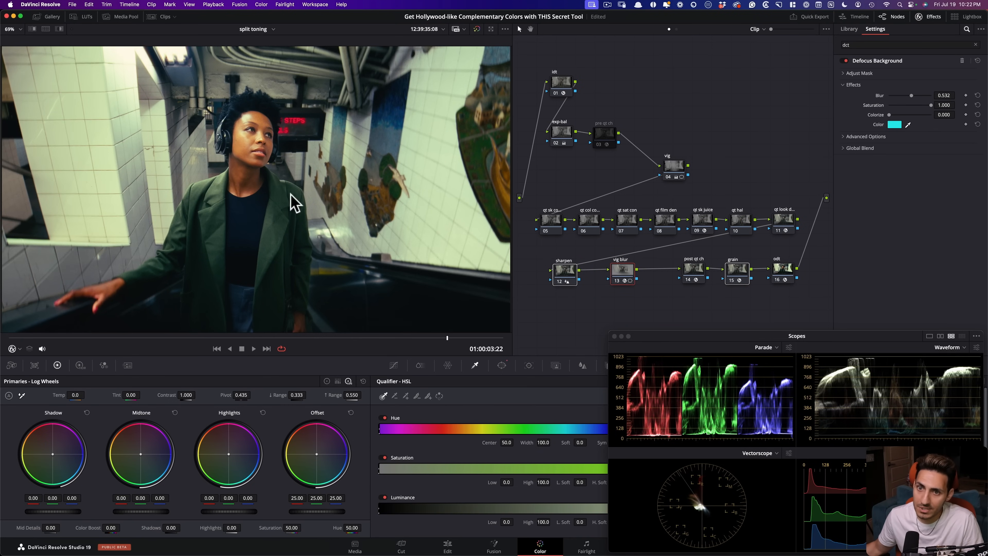
key("super+d")
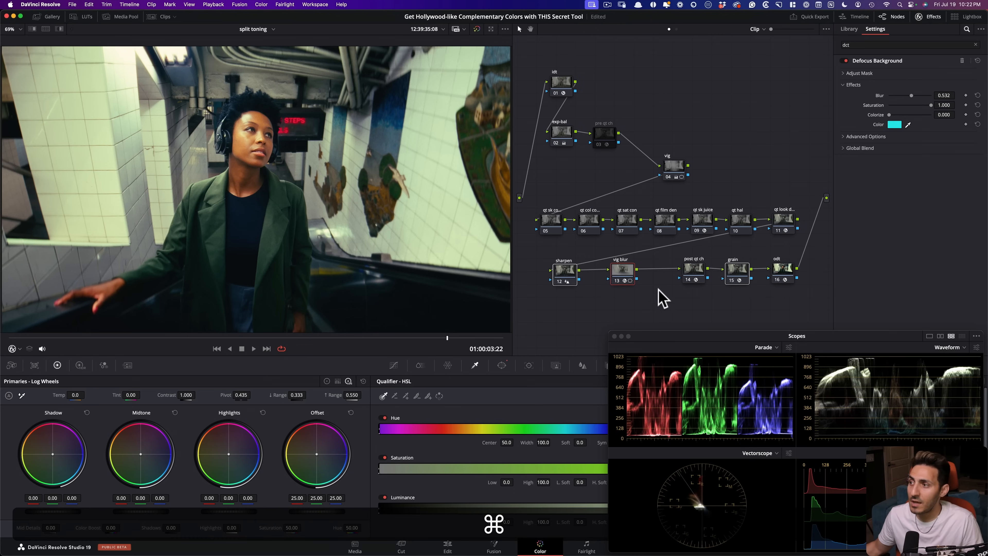
left_click(717, 173)
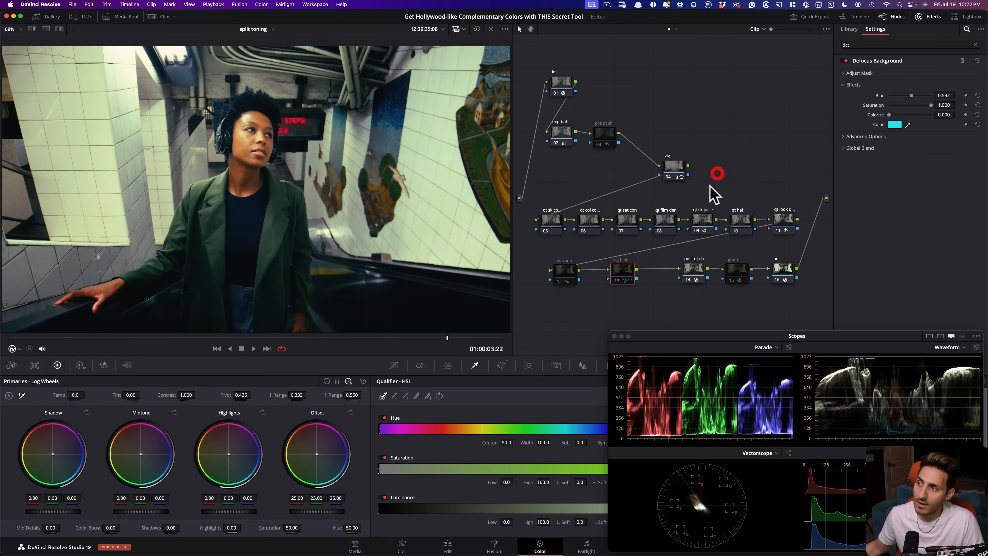
left_click(566, 274)
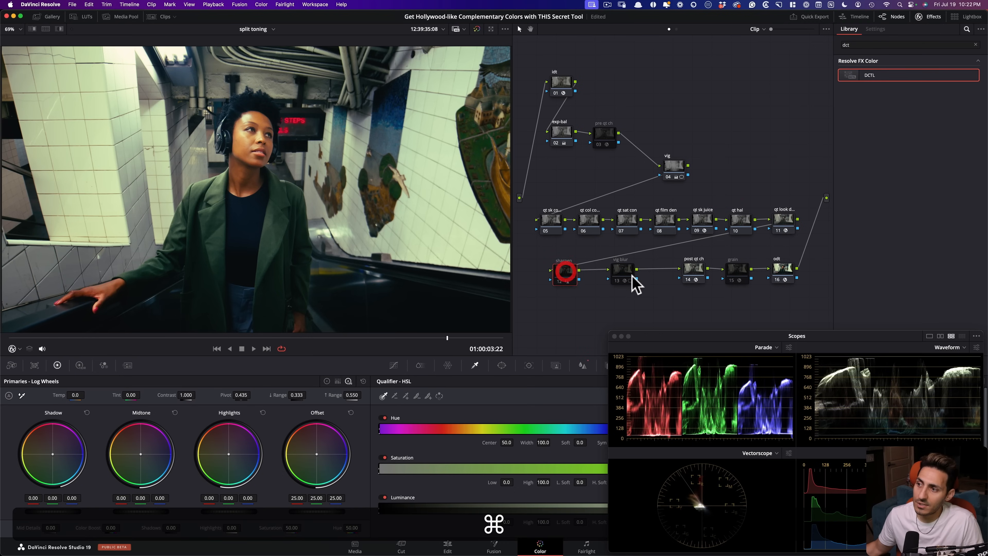
left_click(737, 271, "super")
left_click(621, 270, "super")
key("super+d")
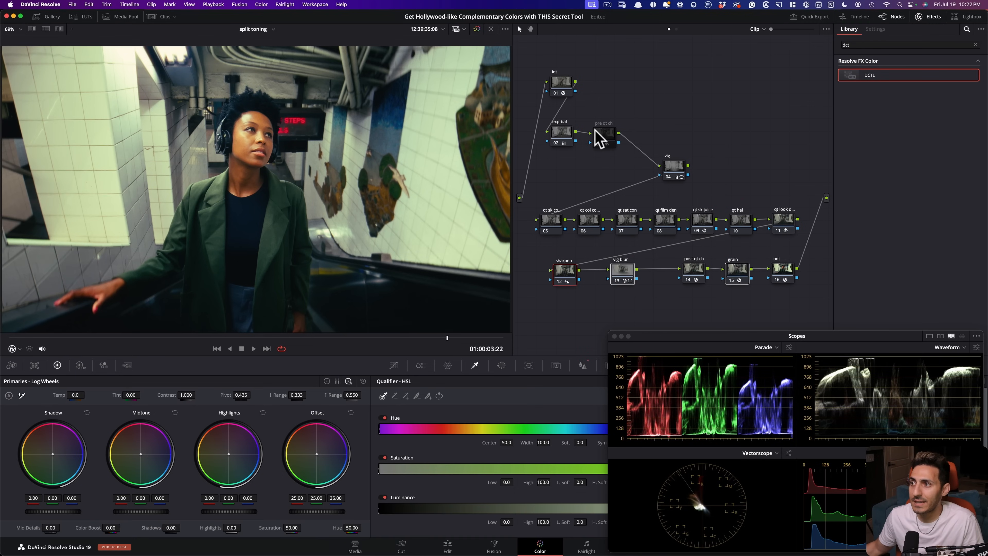
- Enable the pre qt ch node and turn on its Exposure Ramp chart alongside the Color Chart
left_click(604, 136)
key("super+d")
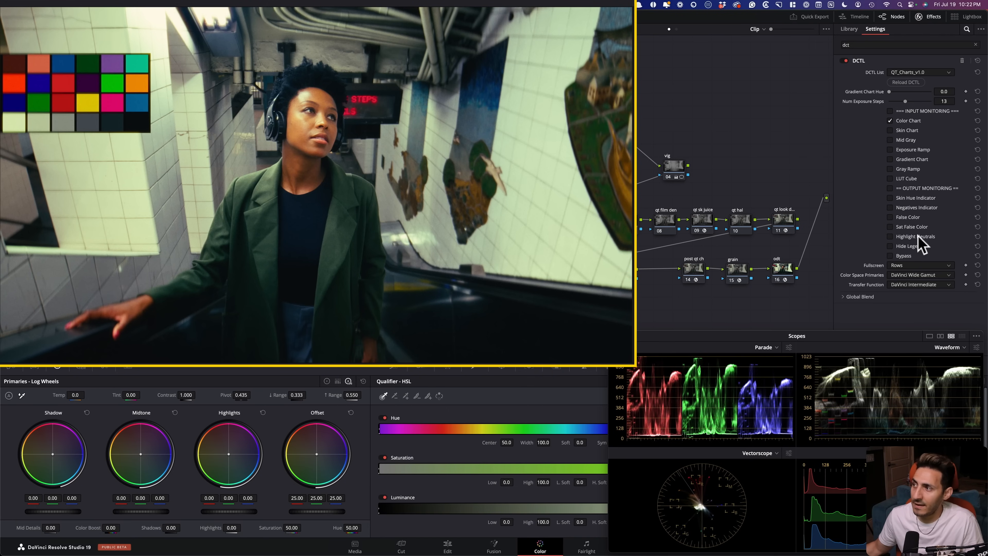
left_click(911, 150)
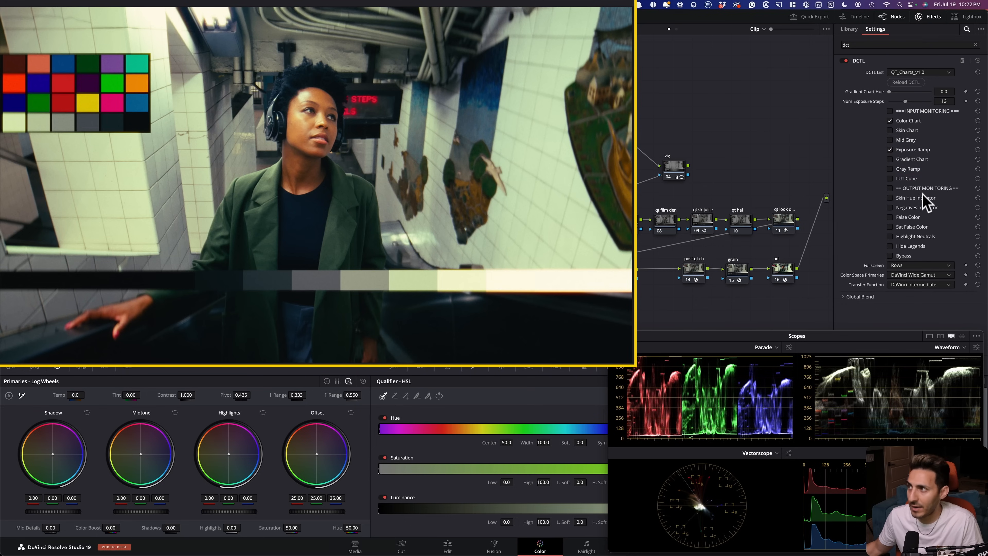
- Disable the sharpen, vig blur, post qt ch and grain nodes together
left_click(565, 273)
left_click_drag(553, 256, 752, 290)
key("super+d")
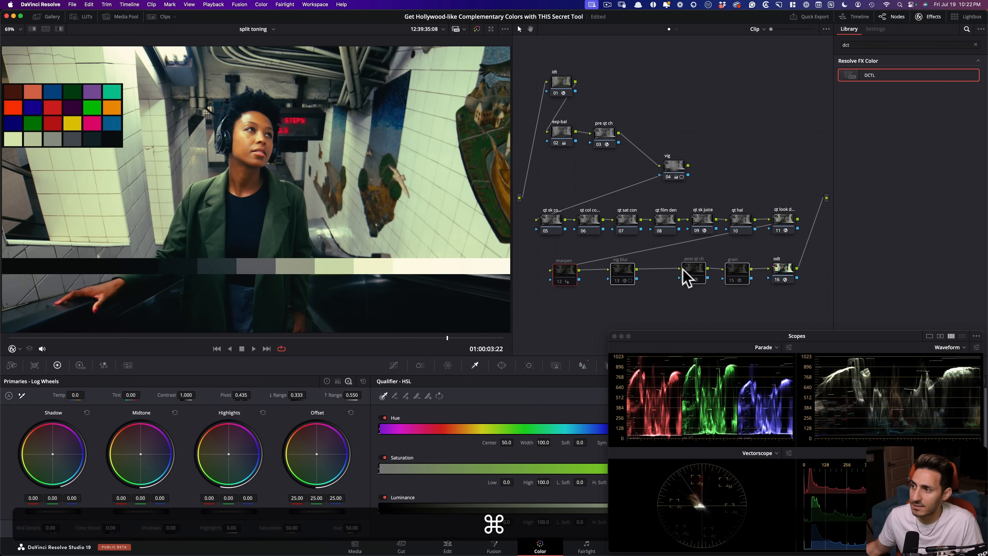
- Enable the post qt ch node again and disable the pre qt ch node, toggling it once to compare the image
left_click(694, 274)
key("super+d")
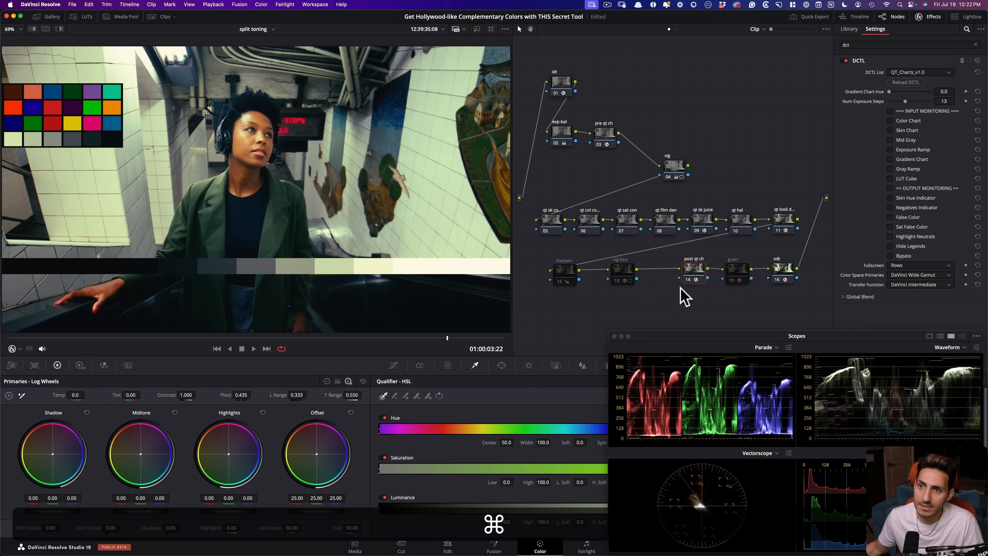
left_click(604, 134)
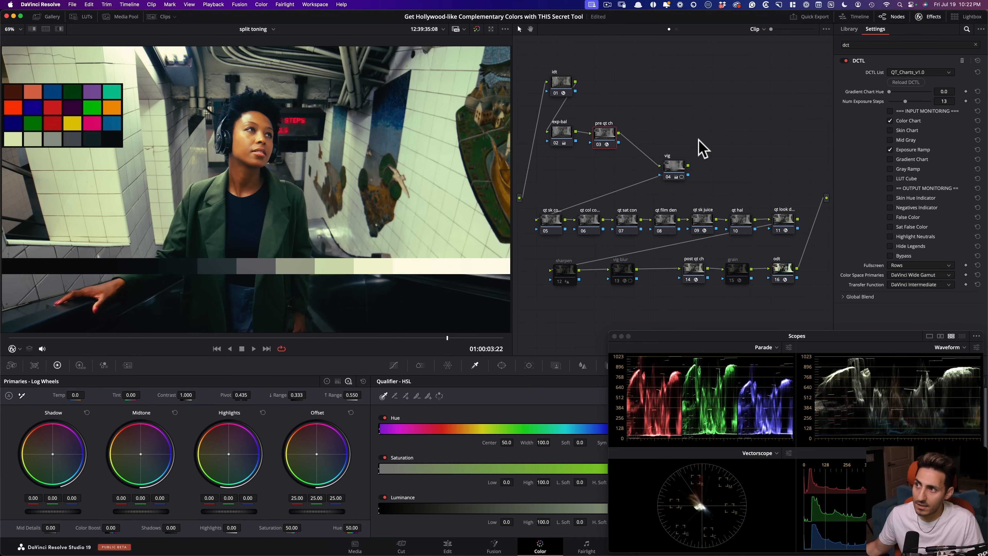
key("super+d")
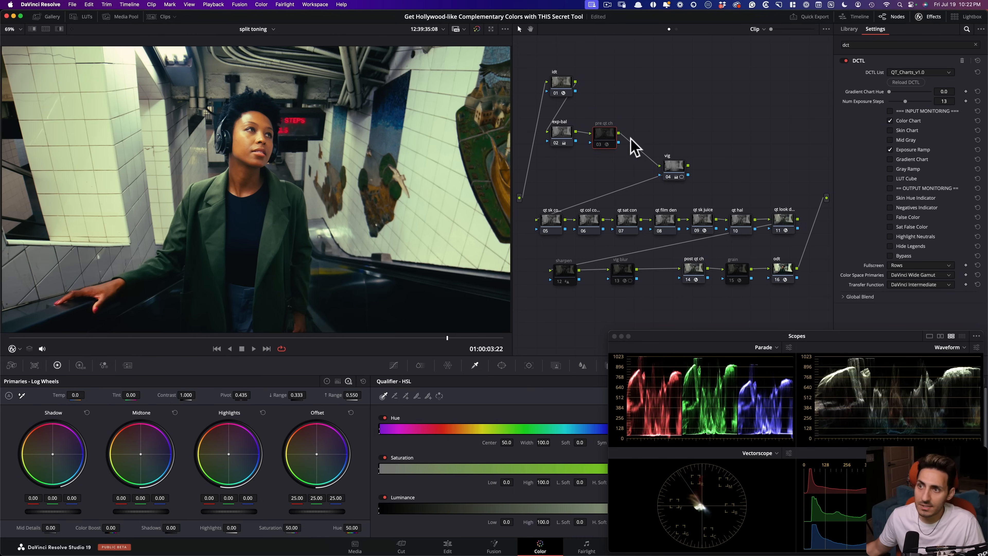
key("super+d")
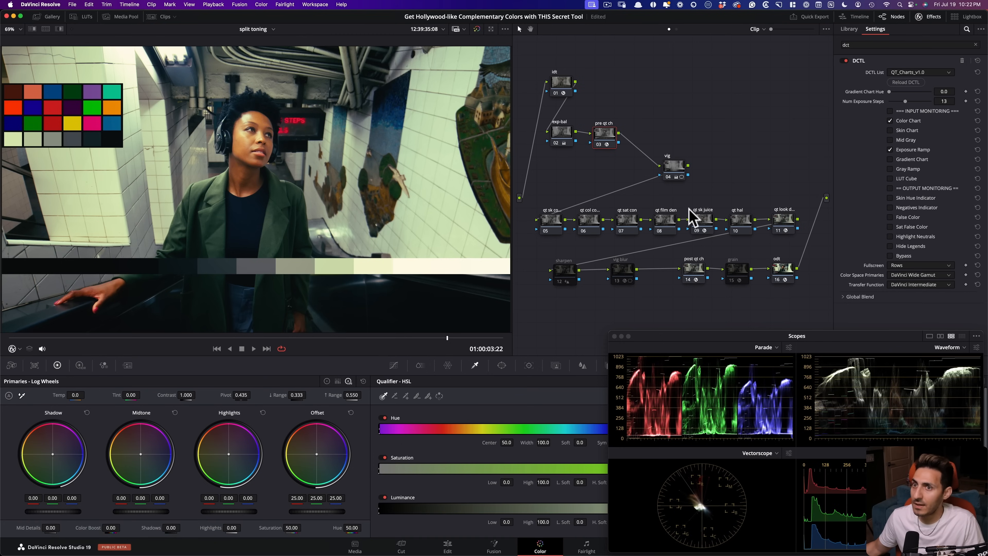
key("super+d")
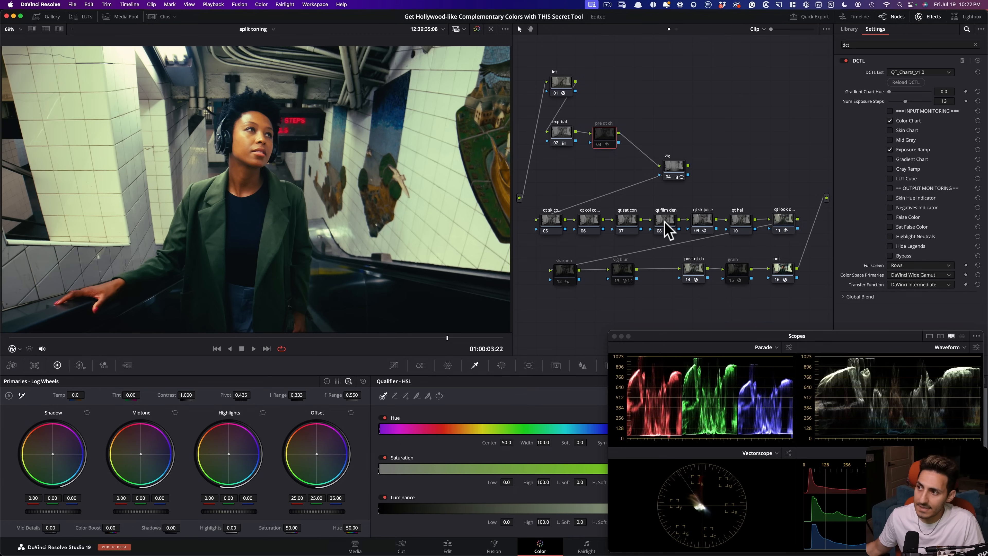
- Add the DCTL effect to the qt sat con node and load QT_Sat_Control_v1.0 in it
left_click(626, 225)
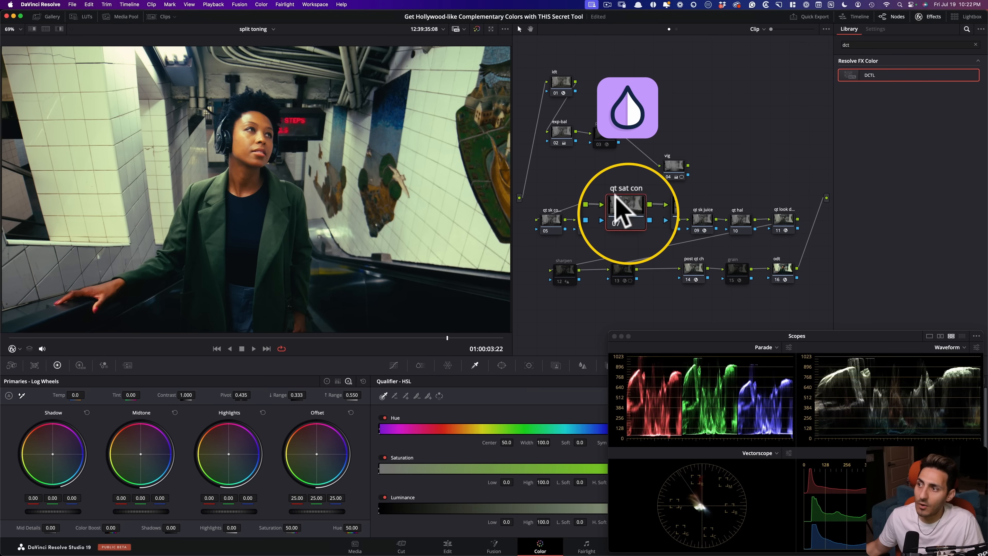
left_click_drag(881, 87, 628, 221)
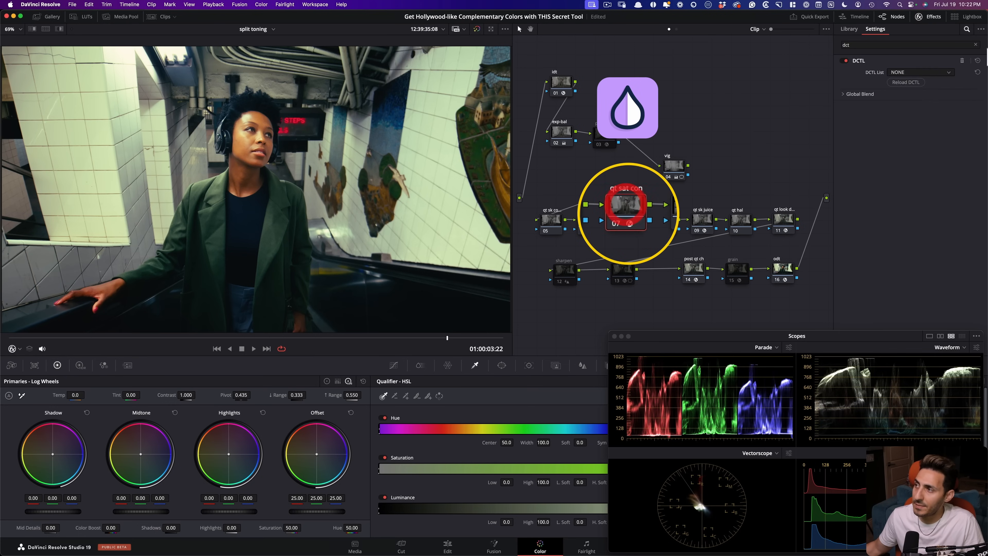
left_click(922, 74)
scroll(930, 141, "down", 3)
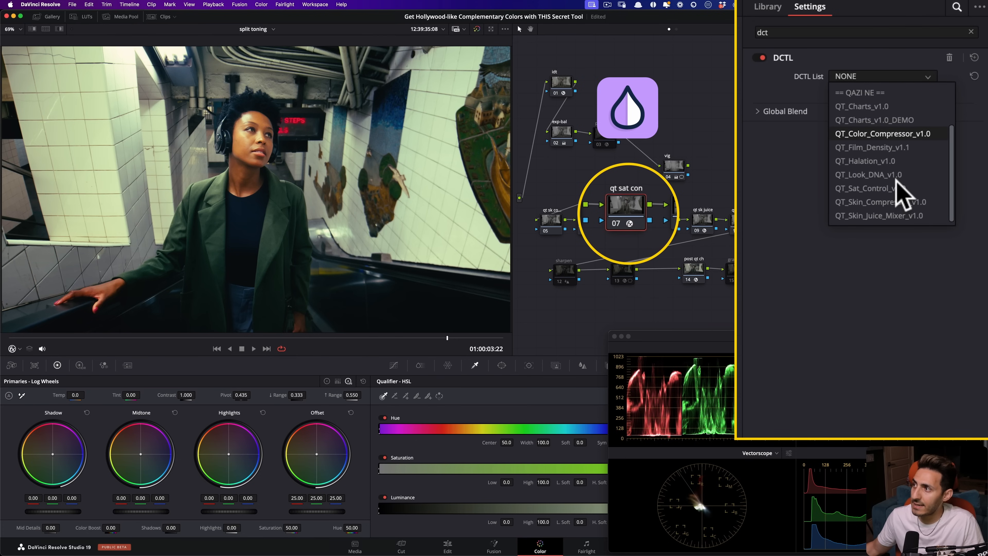
left_click(902, 189)
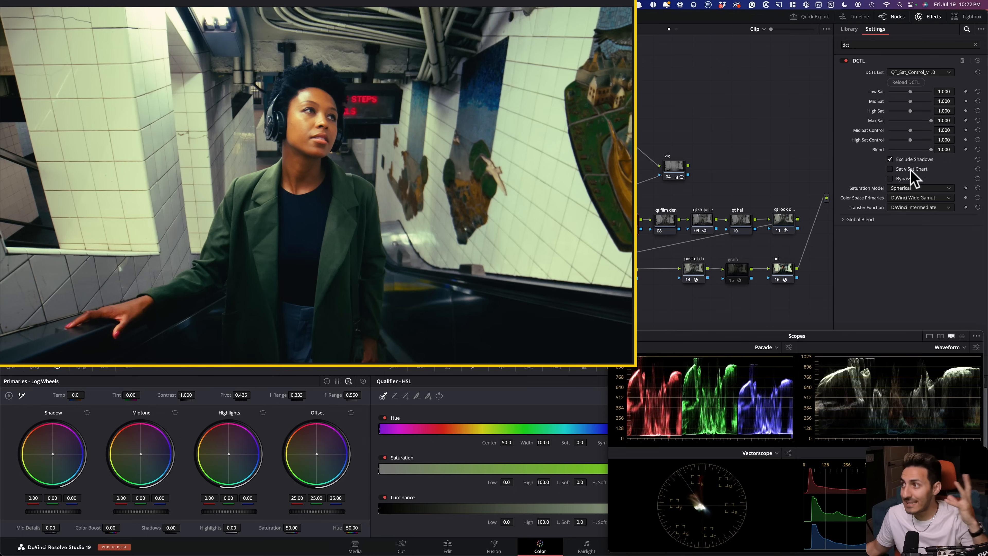
- Turn on the Sat v Sat Chart and review the Saturation Model options, keeping Spherical
left_click(911, 170)
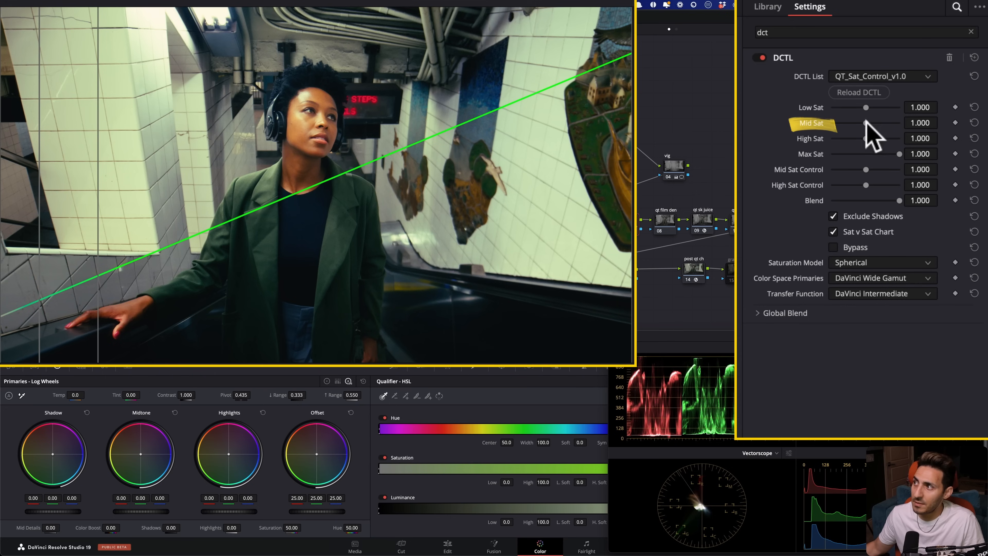
left_click(876, 261)
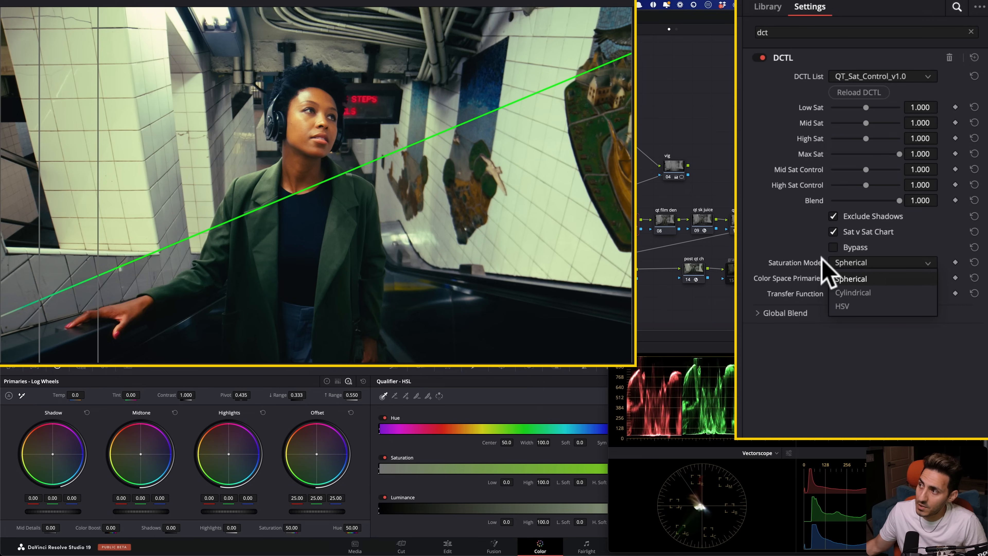
left_click(774, 252)
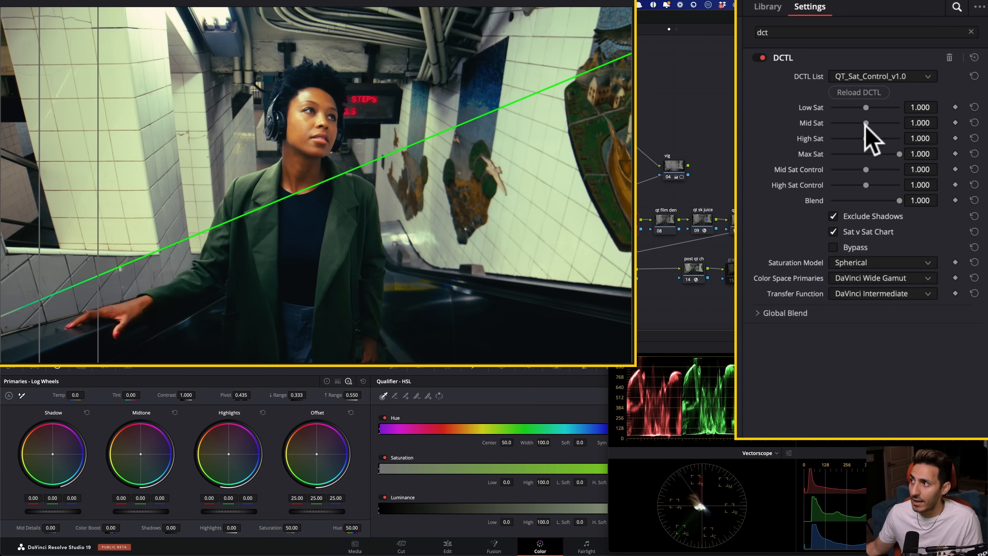
- Set Mid Sat to 1.394, High Sat to 1.211, High Sat Control to 1.615 and Mid Sat Control to 0.844
left_click_drag(867, 121, 878, 122)
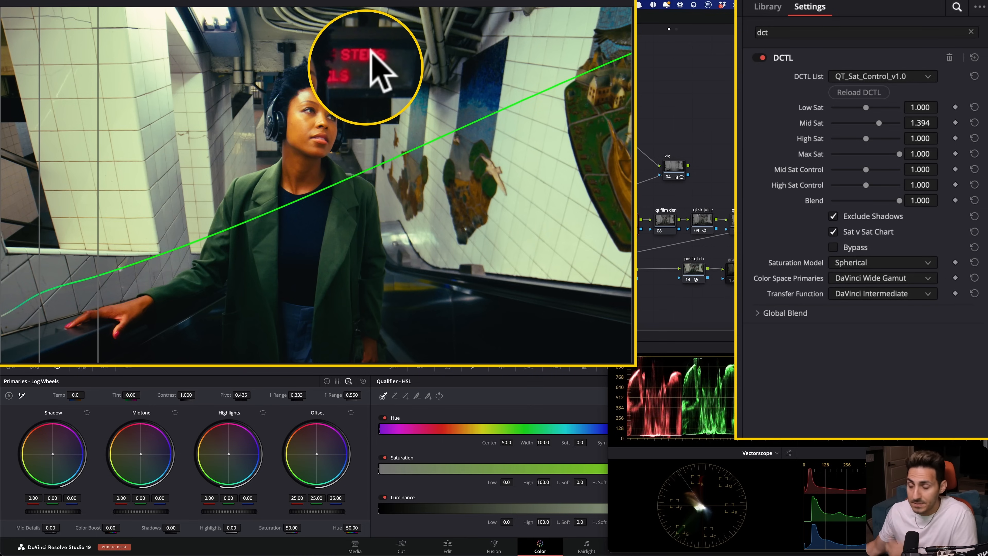
mouse_move(865, 138)
left_mouse_down()
mouse_move(898, 139)
mouse_move(872, 139)
left_mouse_up()
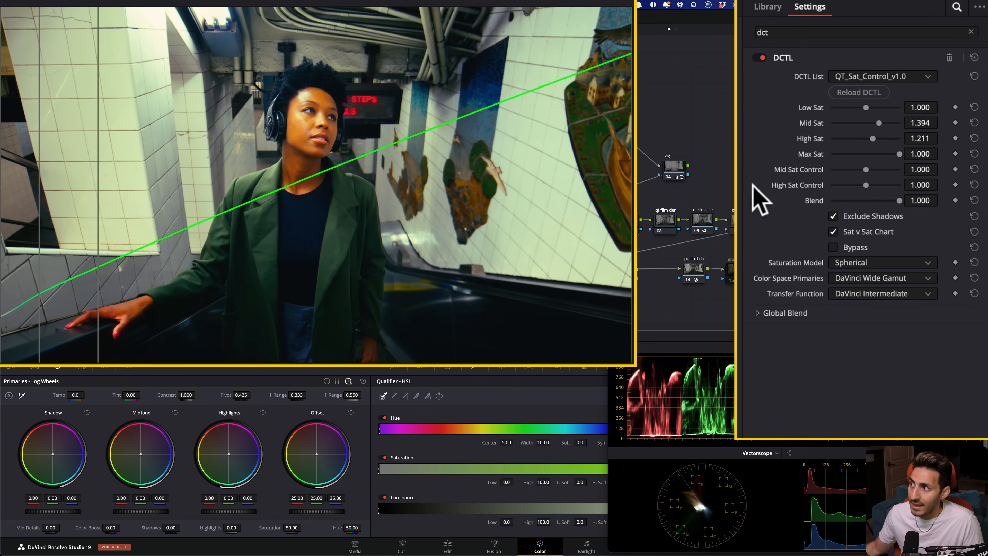
mouse_move(865, 185)
left_mouse_down()
mouse_move(895, 184)
mouse_move(845, 185)
mouse_move(888, 185)
mouse_move(868, 168)
mouse_move(843, 170)
mouse_move(873, 171)
mouse_move(860, 171)
left_mouse_up()
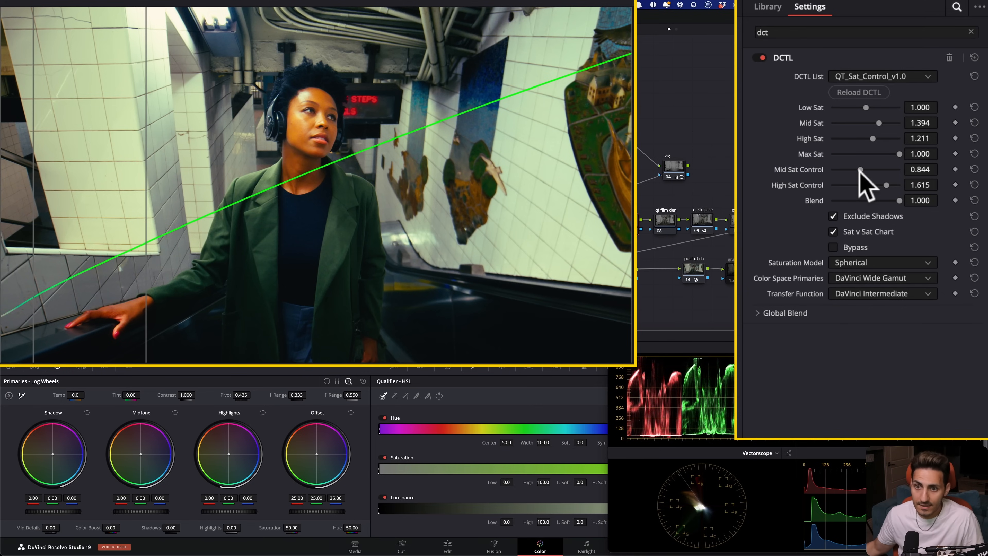
- Toggle the qt sat con node off and on repeatedly to compare the image with and without the saturation adjustment
key("super+d")
key("super+d")
key("super+d")
key("super+d")
key("super+d")
key("super+d")
key("super+d")
key("super+d")
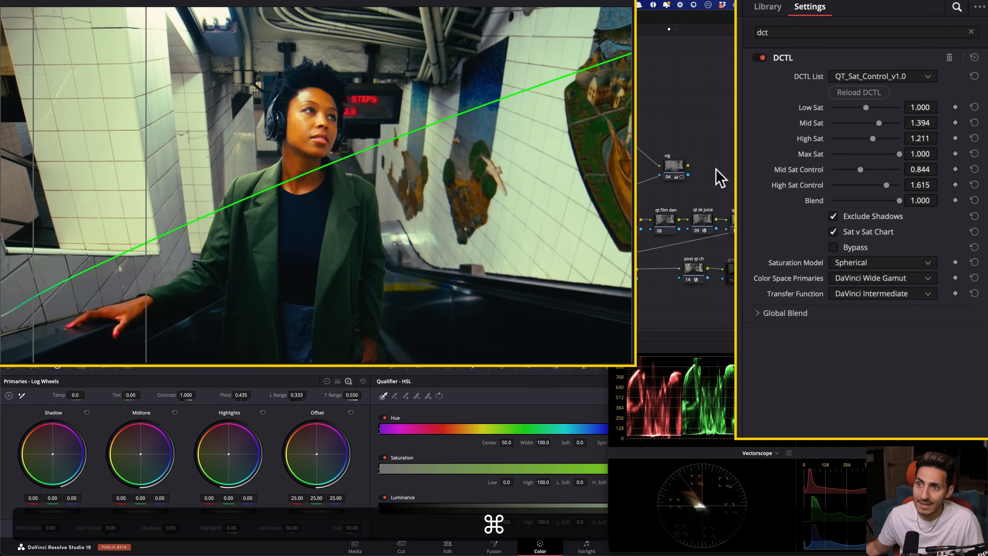
key("super+d")
key("super+d")
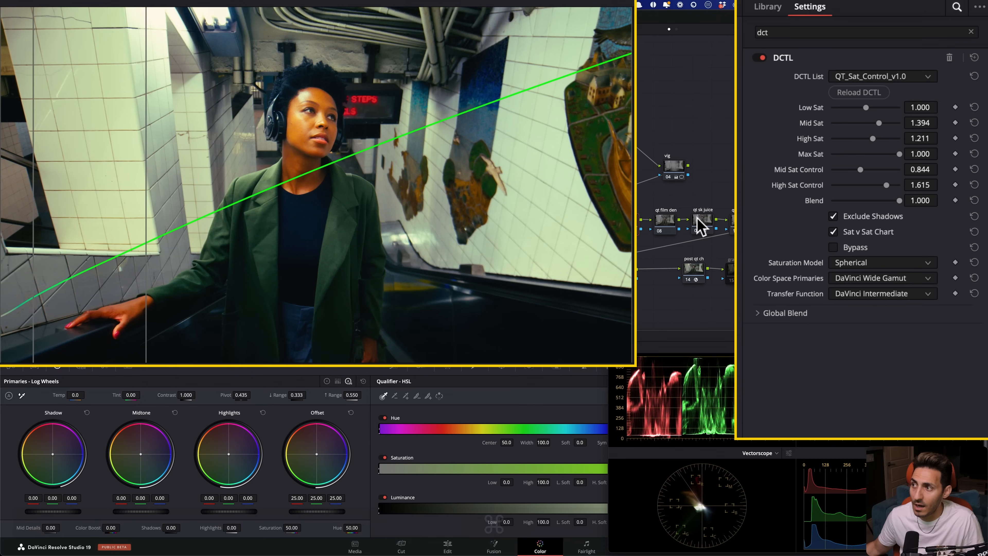
- In the QT_Look_DNA_v1.0 node, set Bleach Bypass Blend to 0.051 and the Balance Saturation to 0.864
left_click(623, 269)
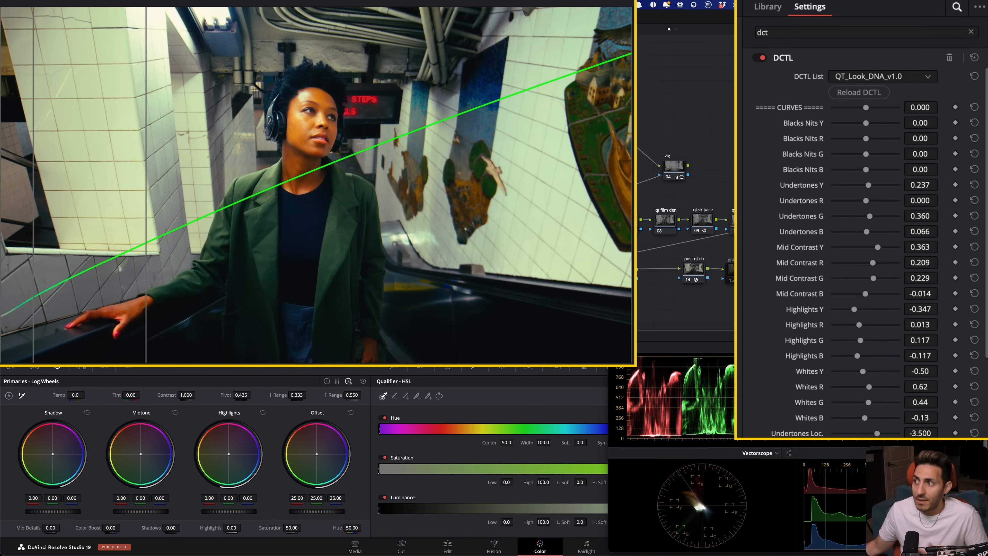
scroll(804, 341, "down", 7)
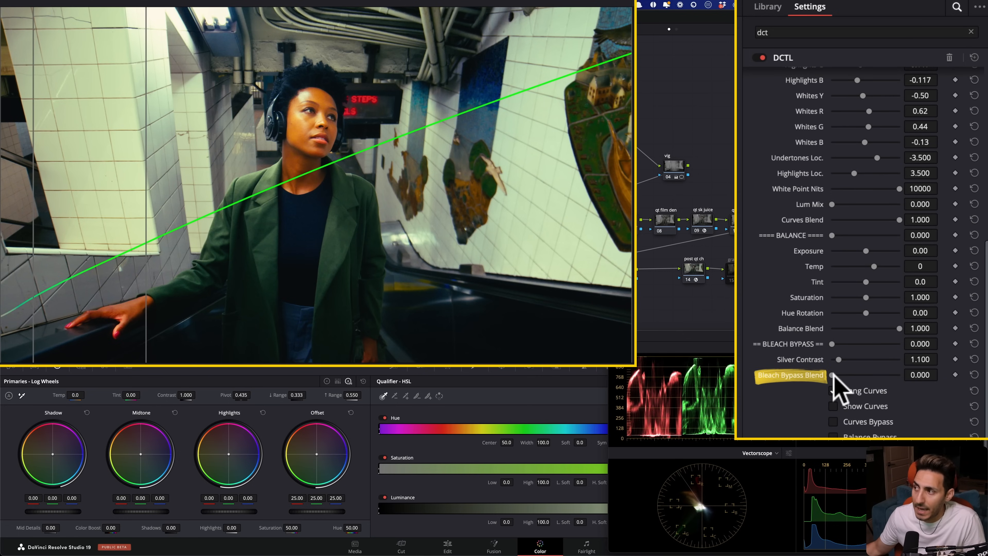
left_click_drag(834, 375, 838, 375)
left_click(838, 375)
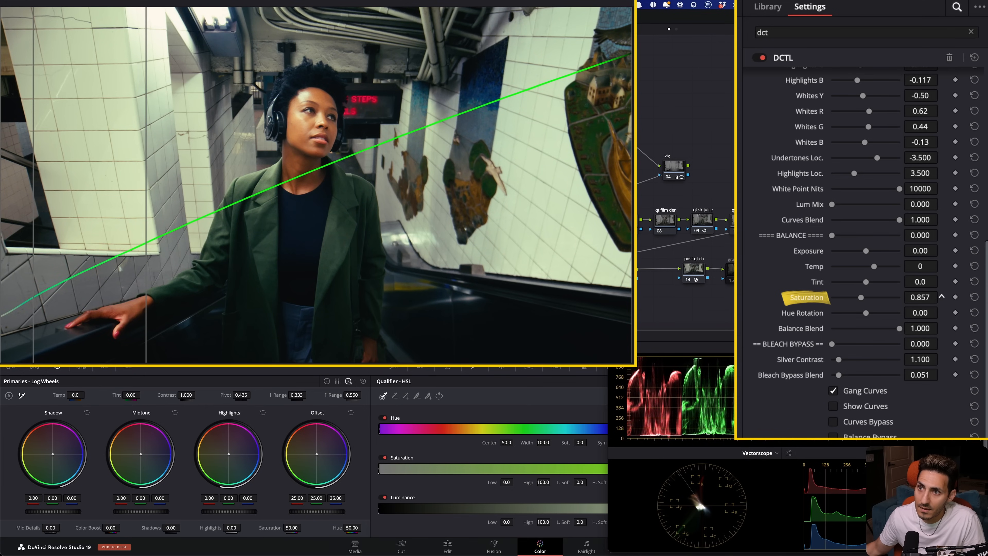
left_click_drag(919, 297, 795, 297)
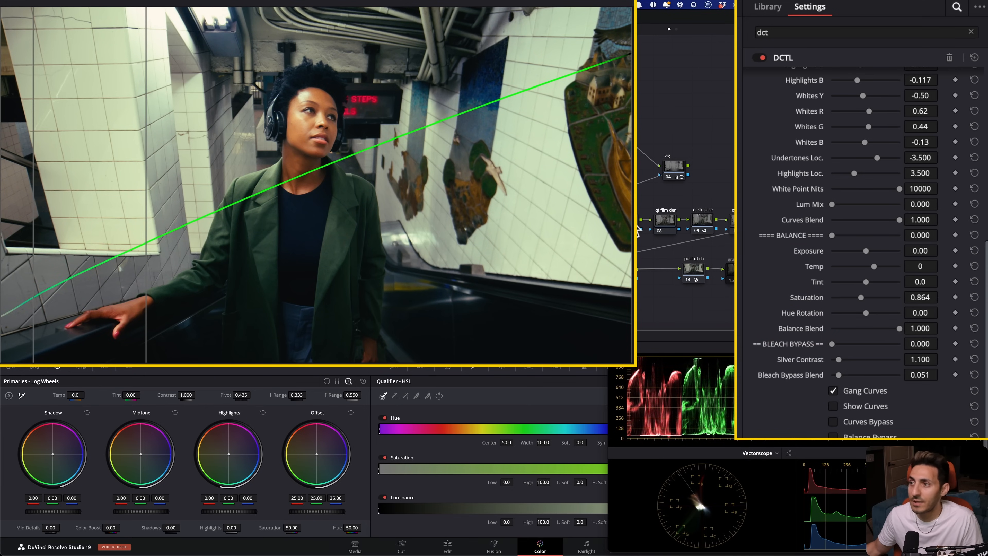
- Toggle the qt sat con node off and on again to check its saturation over the reduced look saturation
left_click(632, 223)
key("super+d")
key("super+d")
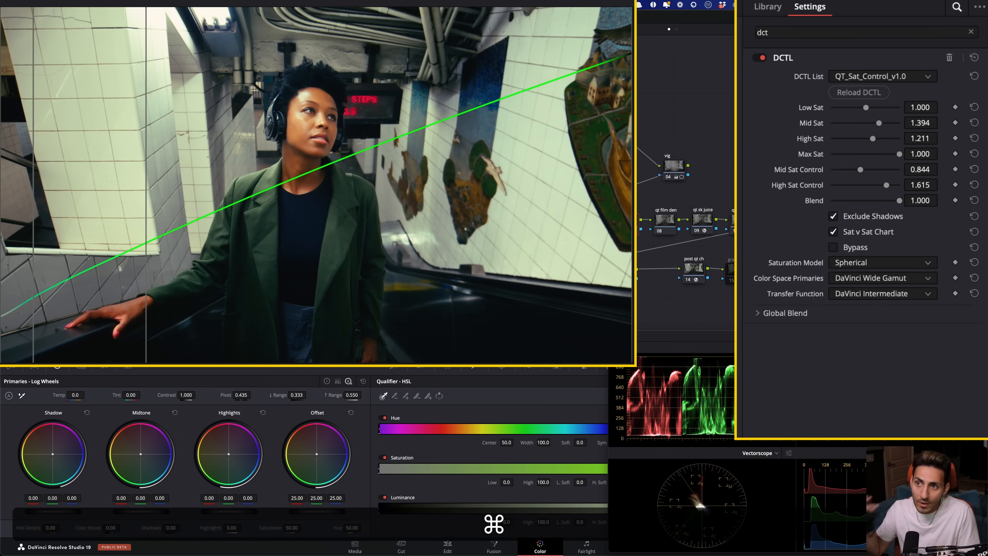
key("super+d")
key("super+d")
key("super+d")
- Compare the woman's face in close-up with the qt sat con node off and on, leaving the node enabled
scroll(355, 180, "up", 5)
left_click_drag(356, 179, 361, 347)
left_click_drag(373, 272, 419, 297)
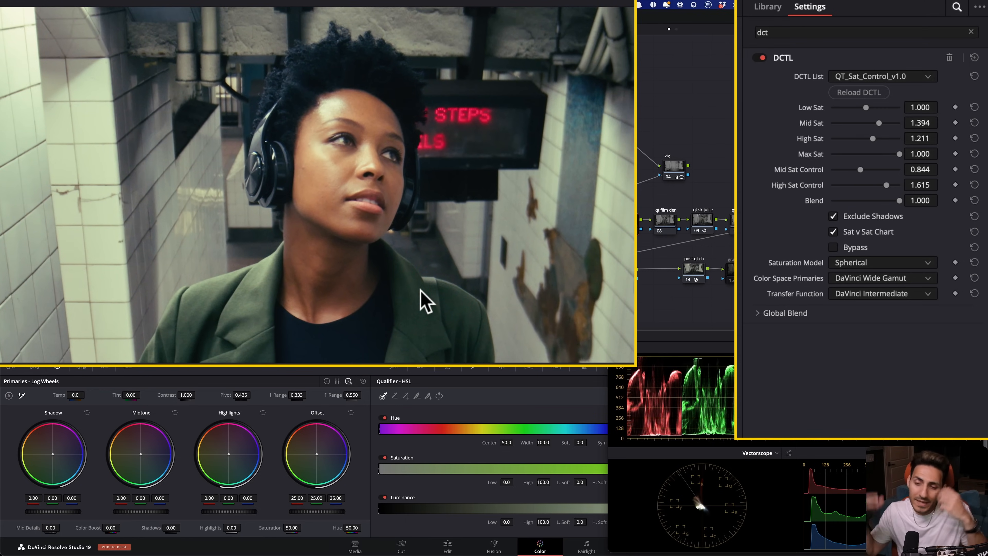
key("super+d")
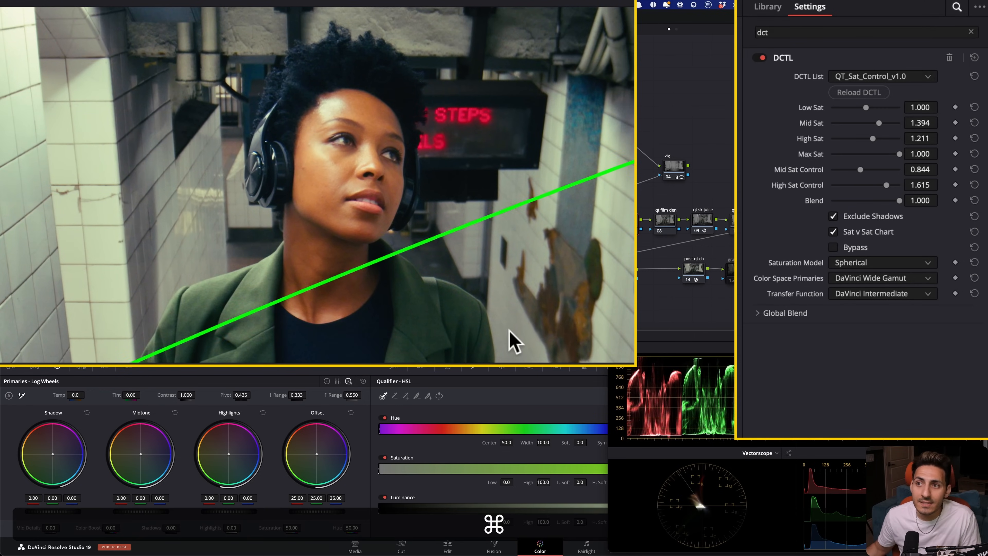
key("super+d")
key("super+d")
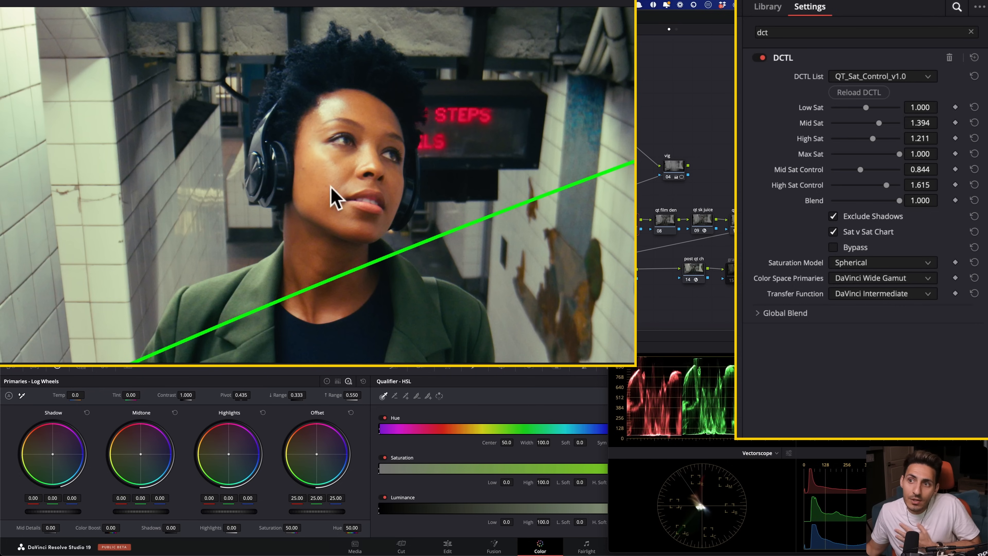
scroll(404, 316, "up", 2)
scroll(365, 342, "up", 3)
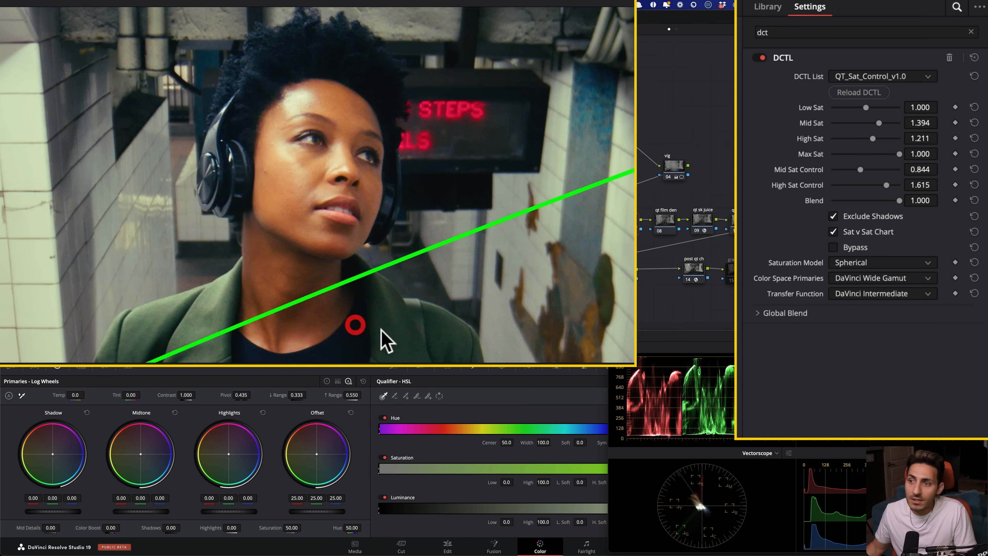
- Turn off the Sat v Sat Chart, recheck the qt sat con node off and on, and fit the full frame in the viewer
left_click(862, 233)
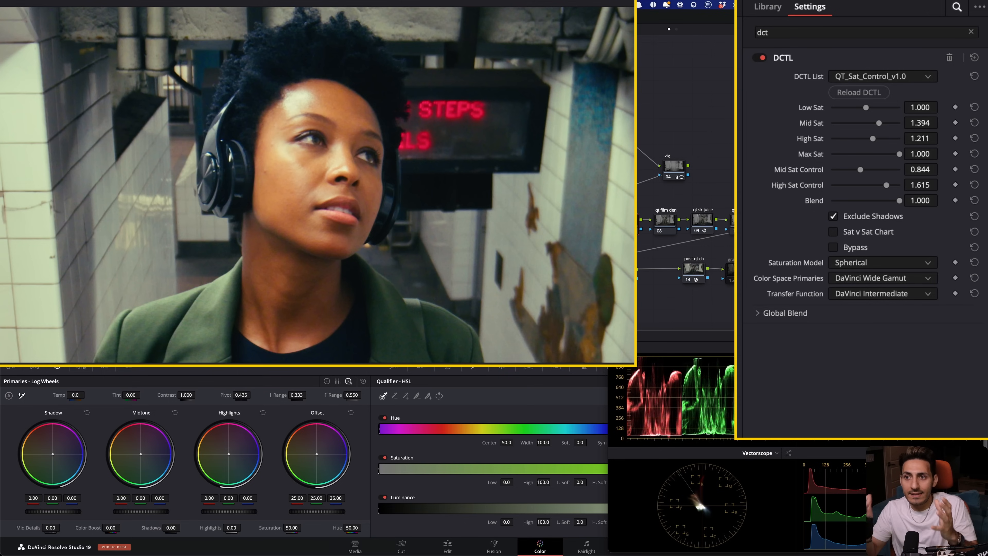
key("super")
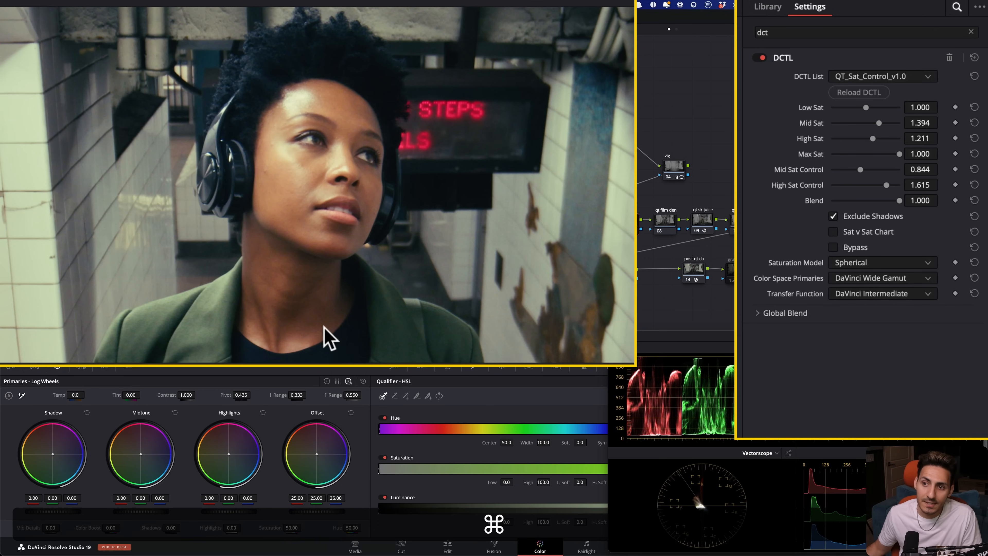
key("super+d")
key("shift+z")
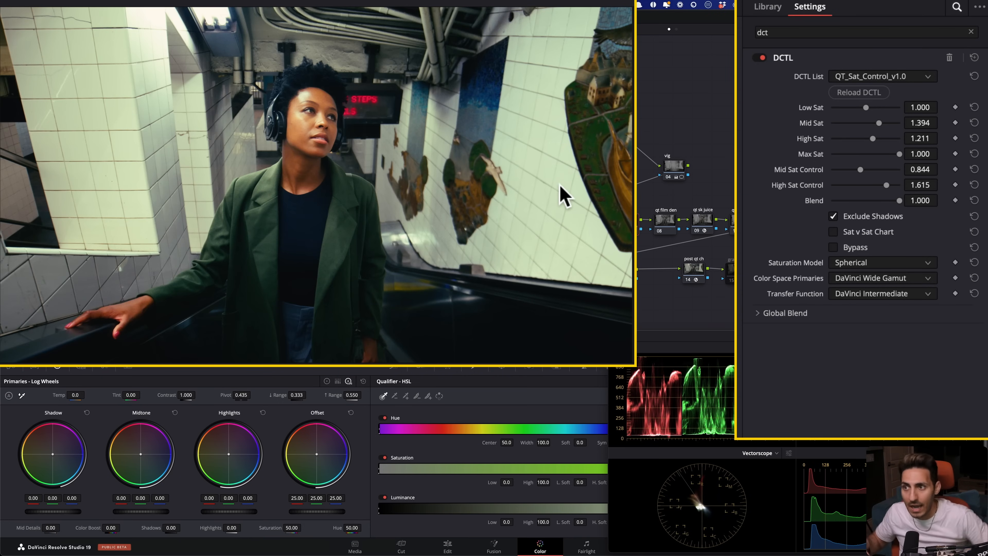
key("super")
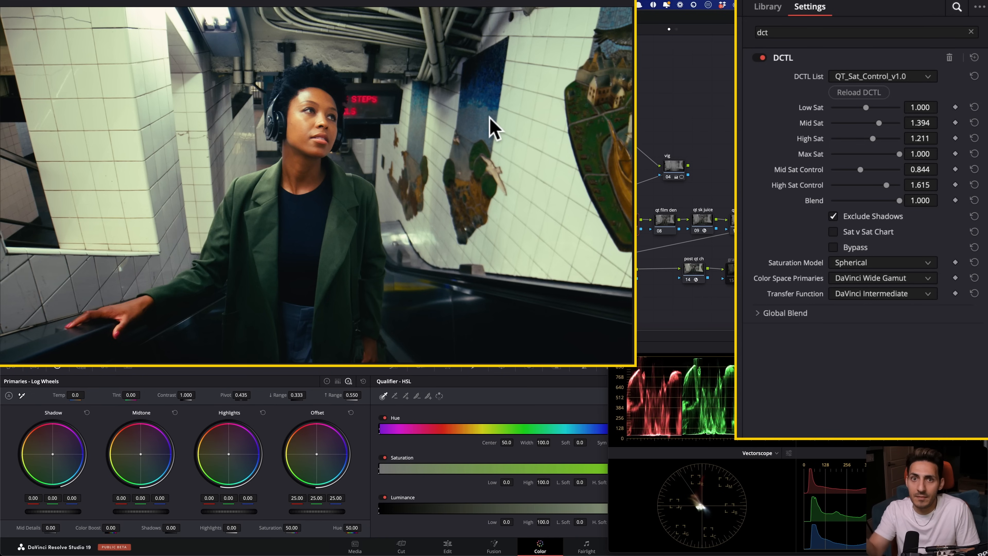
key("super")
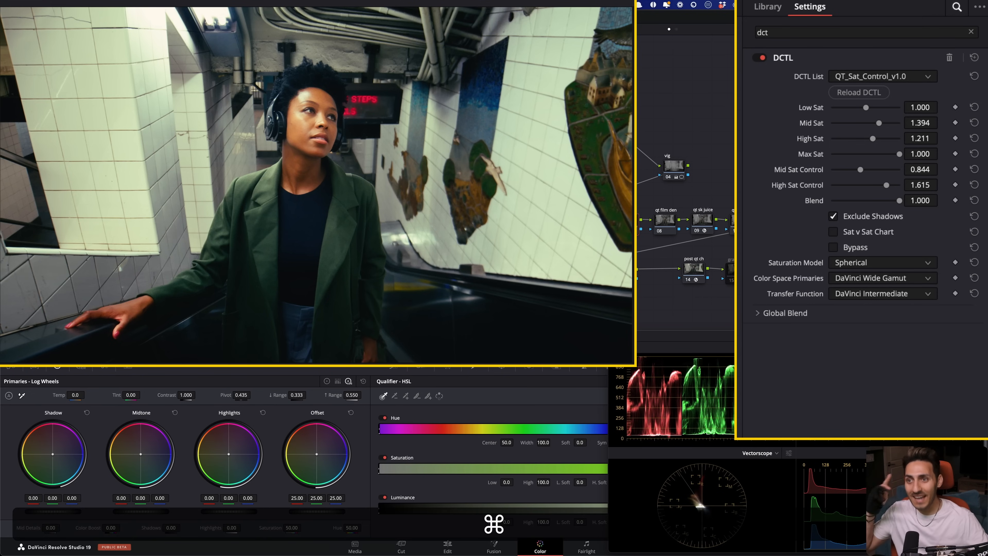
- Compare grade Version 2 with Version 1 at full frame and close up on the face, ending on Version 1
key("super+n")
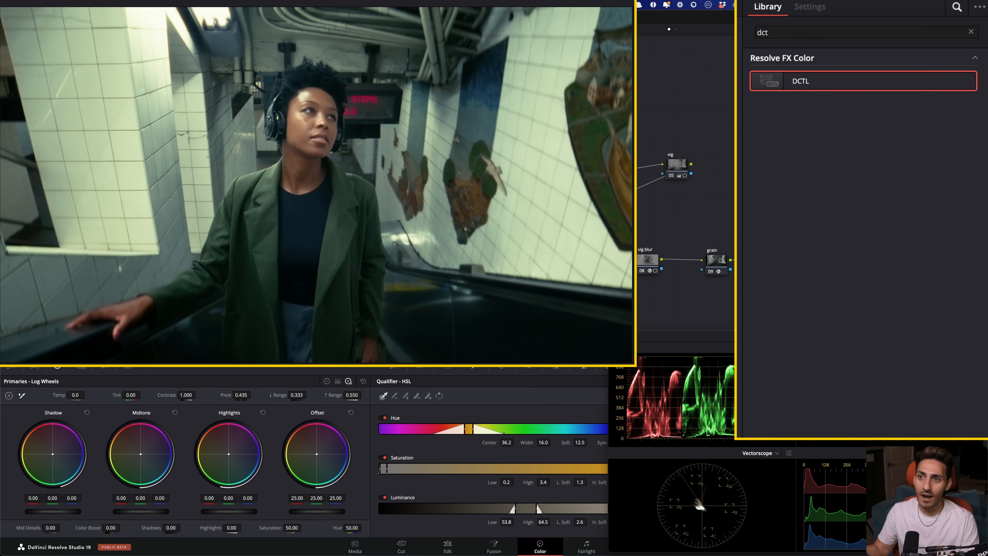
key("super+b")
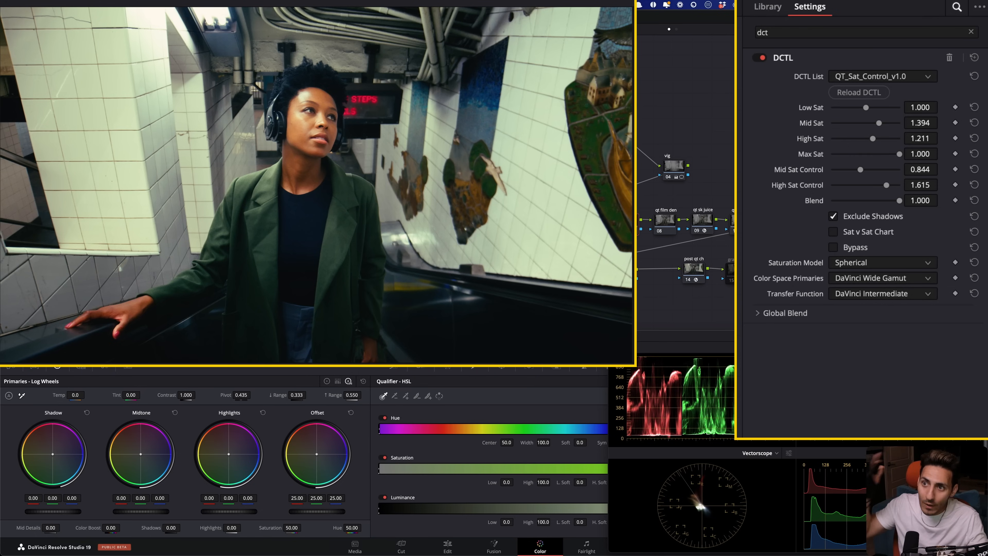
scroll(474, 258, "up", 5)
left_click_drag(393, 312, 441, 383)
left_click(438, 298)
key("super+n")
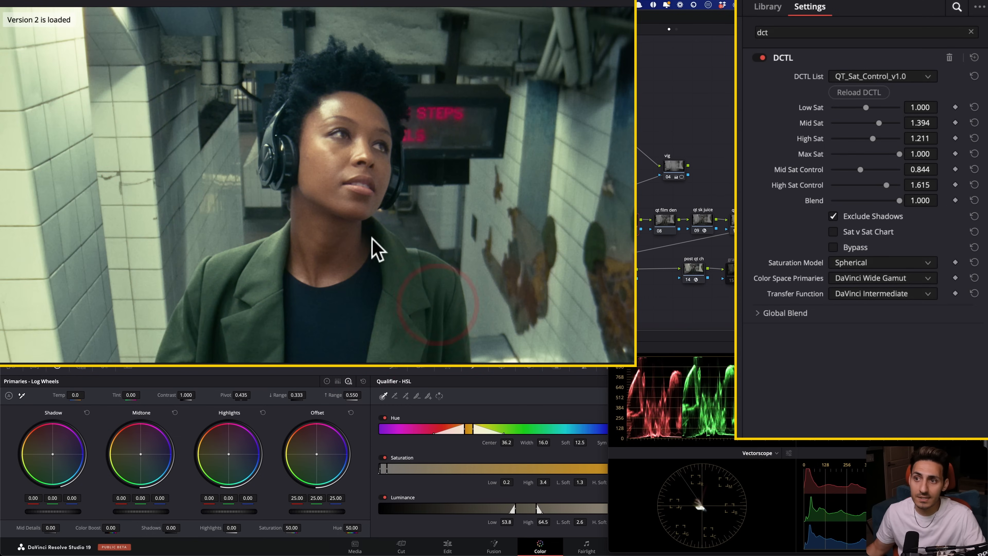
key("super+b")
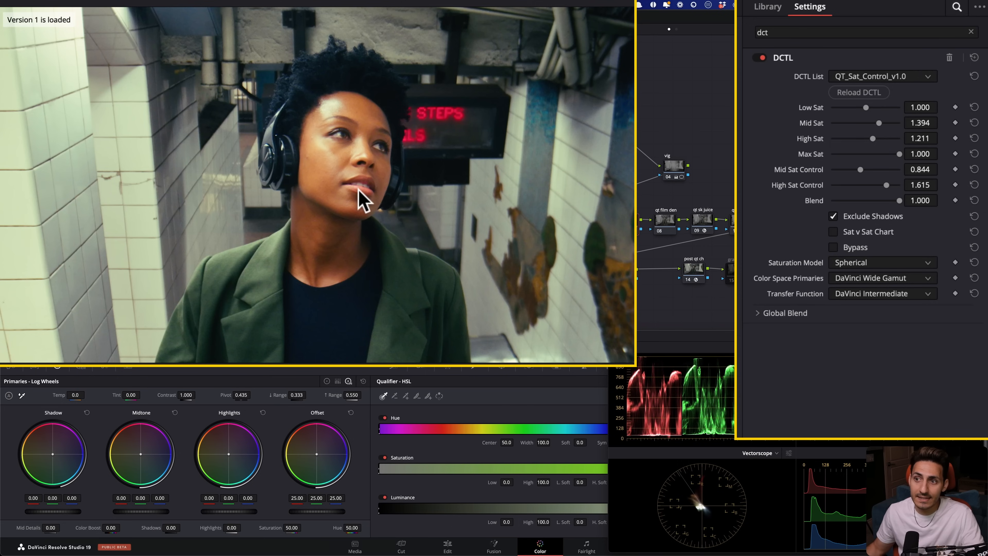
- Compare grade Version 2 with Version 1 close up on the woman's face and green jacket, ending on Version 1
key("super+n")
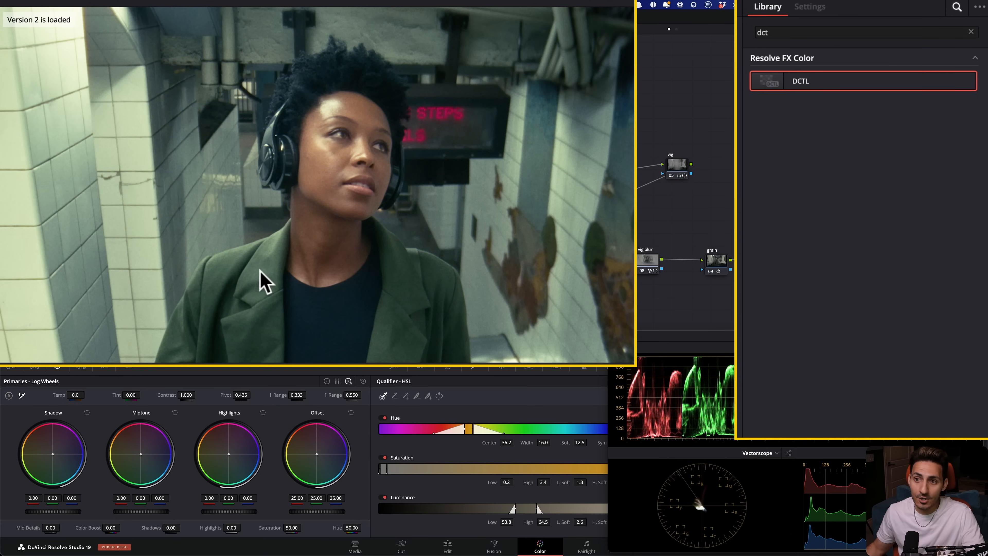
key("super+b")
left_click_drag(458, 263, 498, 232)
key("super+n")
key("super+b")
key("super+n")
key("super+b")
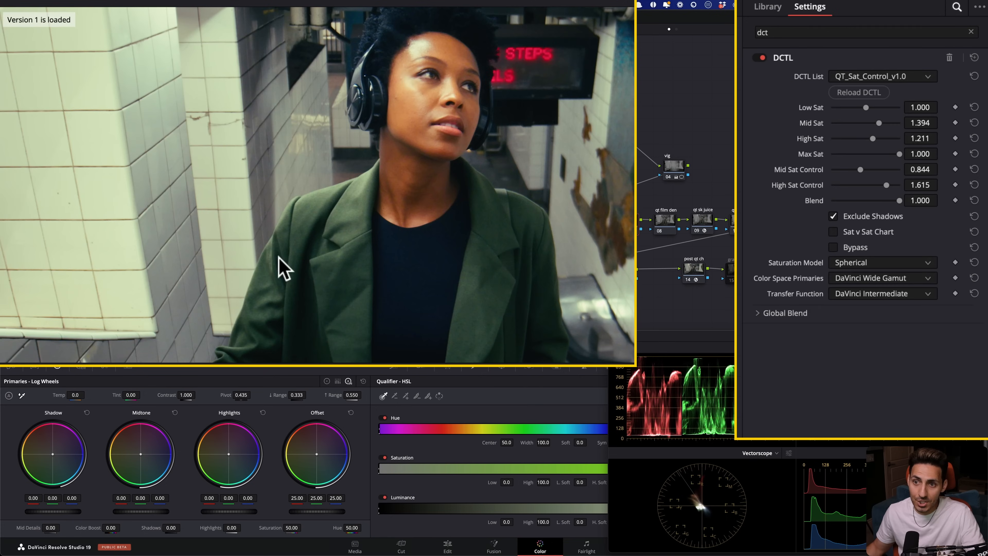
- Compare both grade versions around the tiled wall beside the woman and fit the full frame in the viewer
left_click_drag(308, 258, 507, 273)
key("super+n")
key("super+b")
key("super+n")
key("super+b")
key("shift+z")
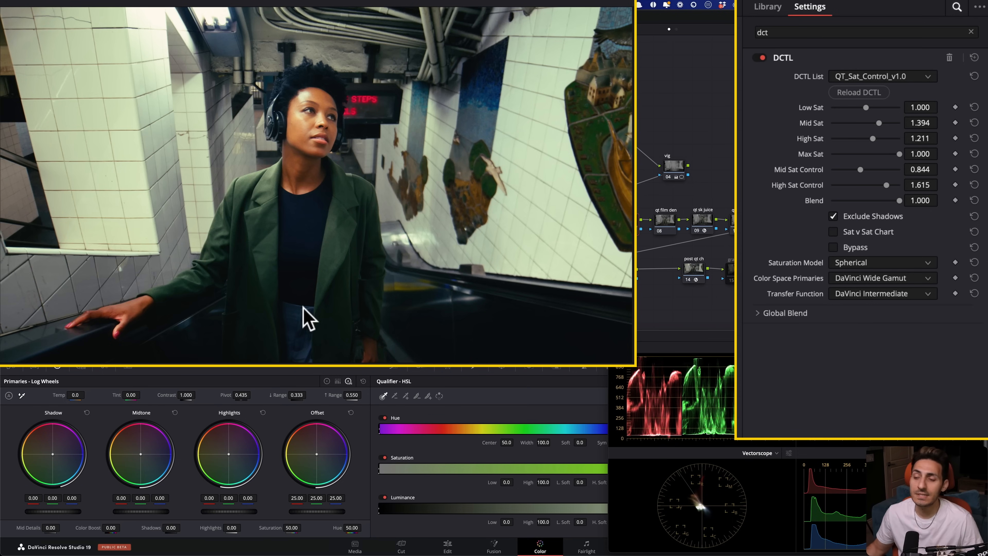
- Compare grade Version 2 with Version 1 several times at full frame, leaving Version 1 loaded
key("super+n")
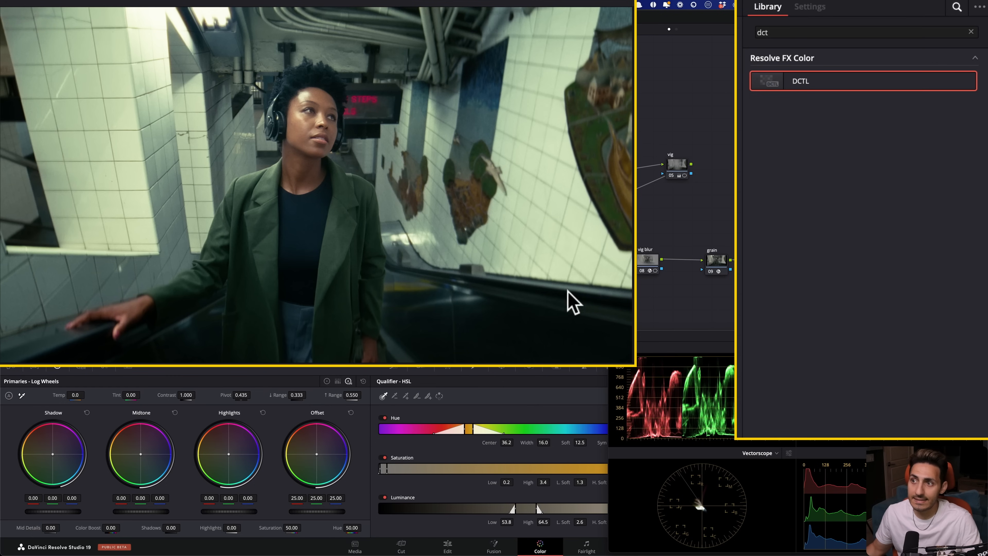
key("super+b")
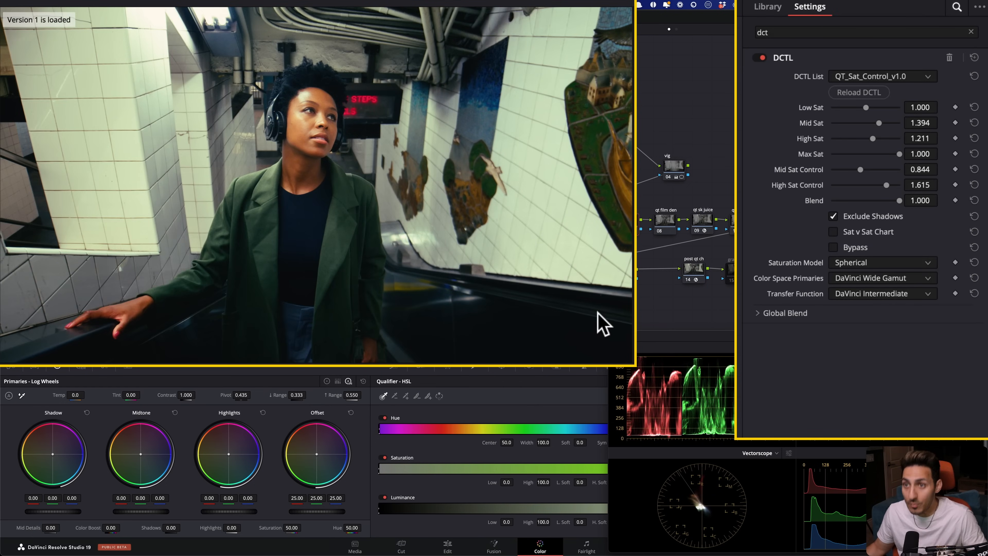
key("super+n")
key("super+b")
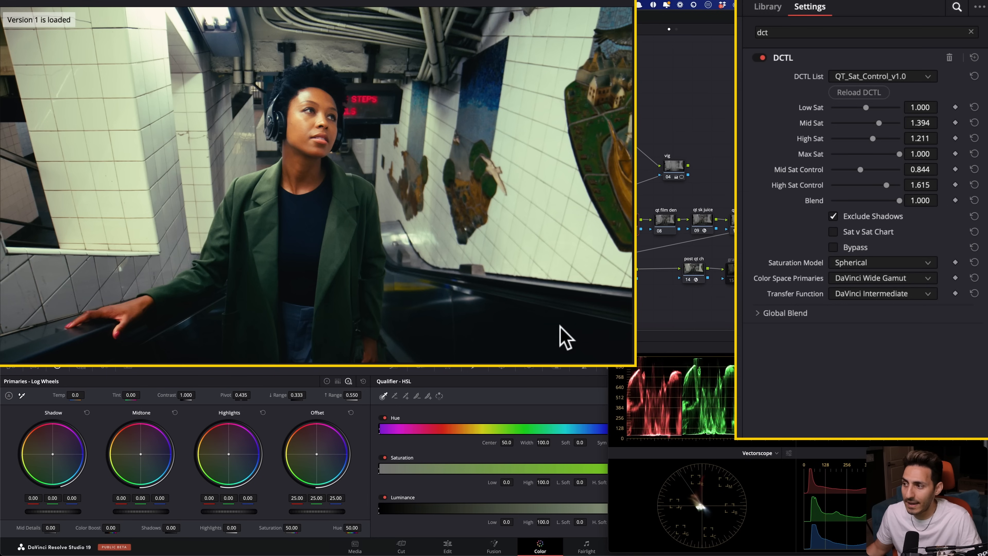
key("super+n")
key("super+b")
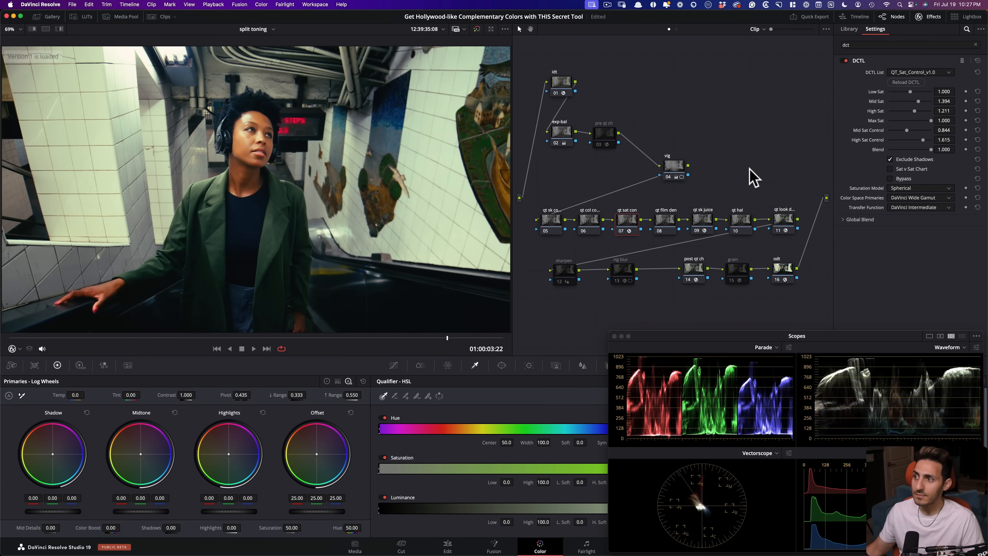
left_click(749, 169)
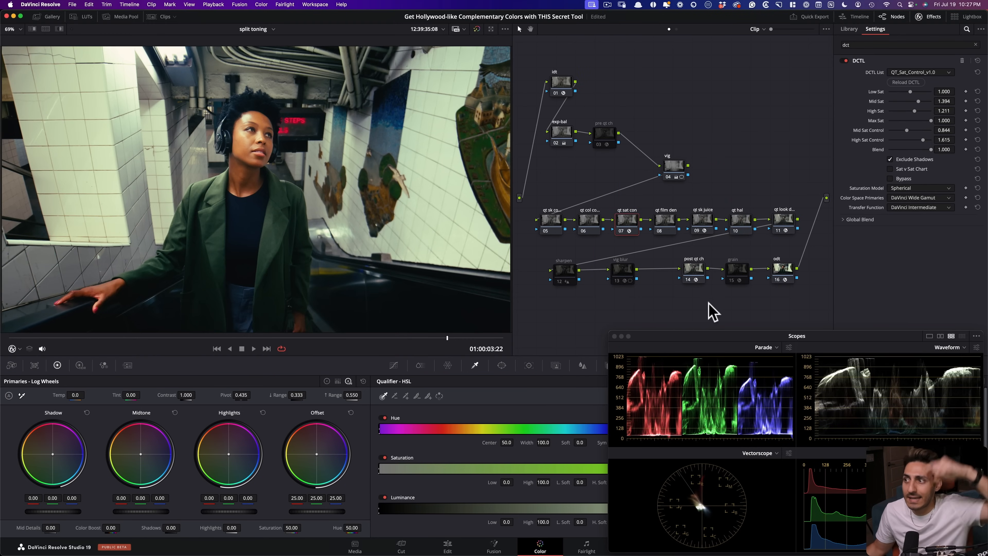
- Enable the pre qt ch node and turn off its Exposure Ramp, keeping only the Color Chart
left_click(589, 225)
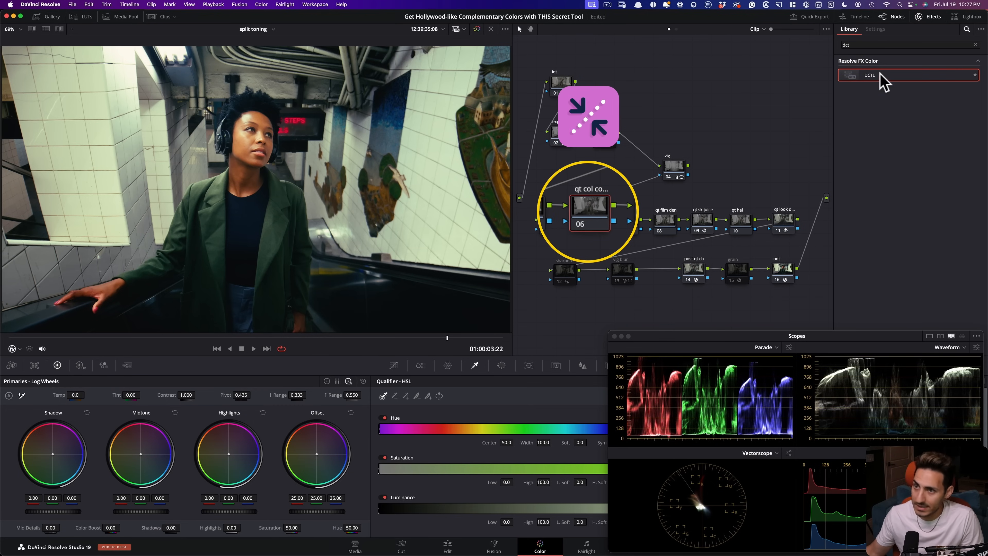
mouse_move(873, 76)
left_mouse_down()
mouse_move(834, 77)
mouse_move(876, 81)
left_mouse_up()
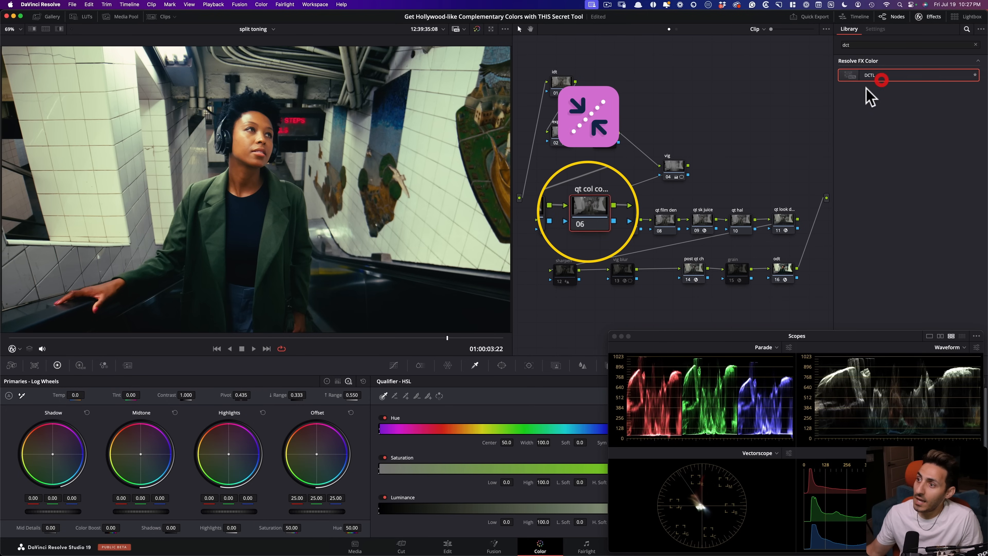
left_click(625, 223)
left_click(602, 131)
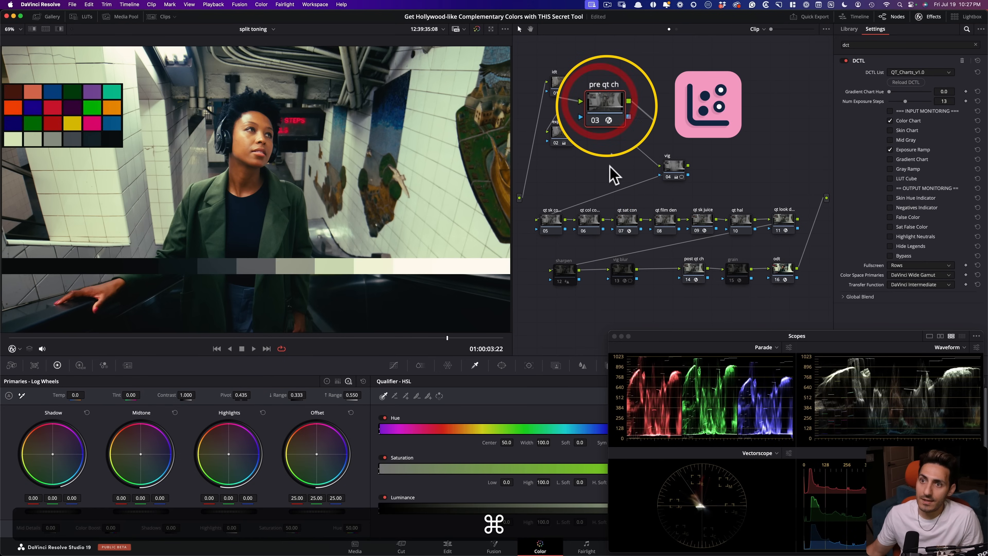
left_click(904, 150)
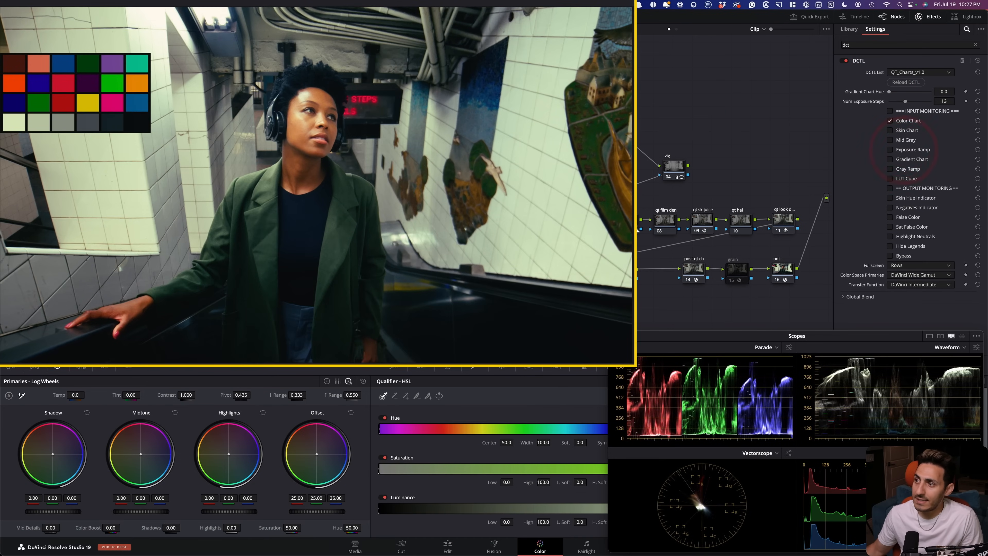
- Examine the color chart patches in close-up with the qt sat con node repeatedly switched off and on
left_click(627, 220)
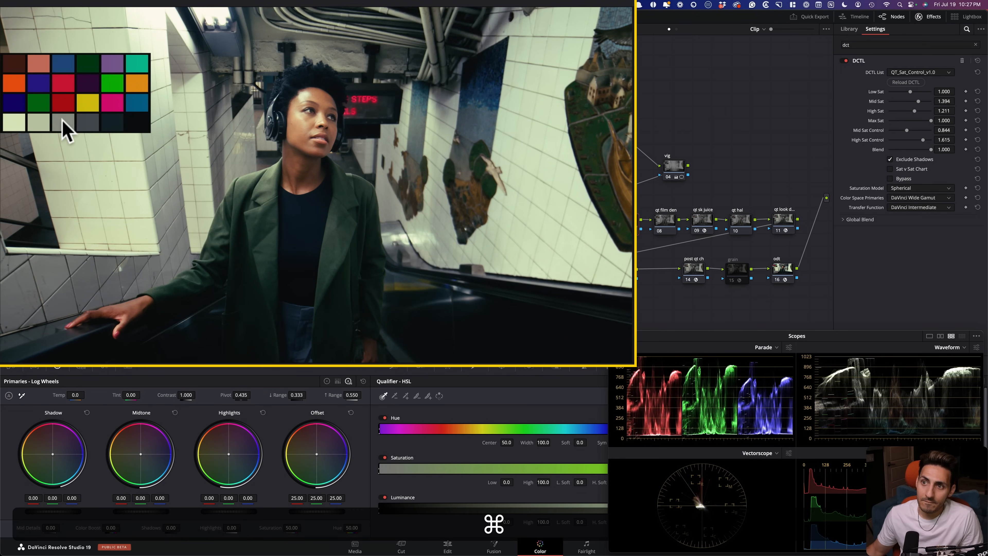
left_click_drag(210, 153, 336, 229)
scroll(336, 229, "up", 5)
left_click_drag(261, 192, 537, 301)
scroll(370, 173, "up", 2)
left_click_drag(370, 172, 497, 143)
scroll(316, 140, "up", 2)
left_click_drag(317, 139, 240, 123)
key("super+d")
key("super+d")
key("super+d")
key("super+d")
key("super+d")
key("super+d")
key("super+d")
key("super+d")
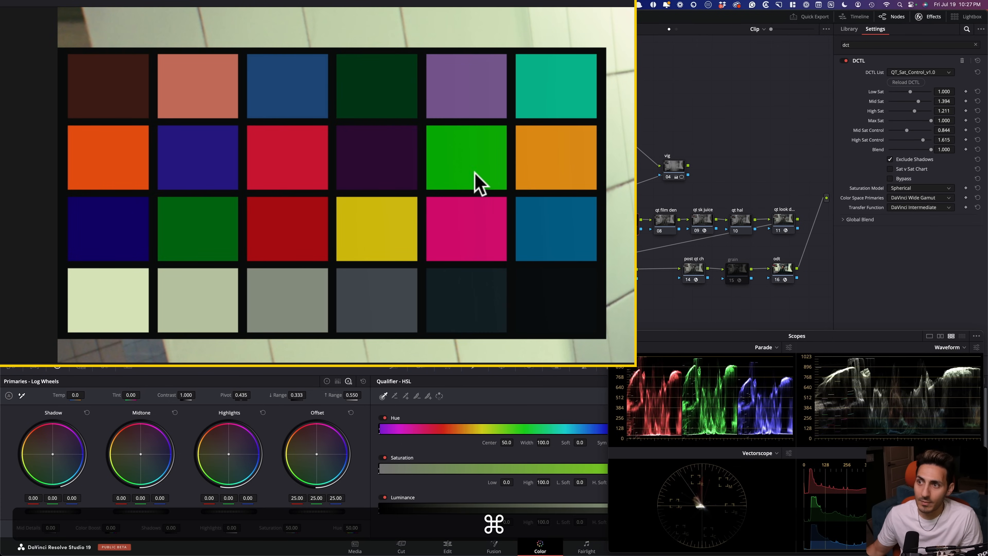
key("super+d")
key("super+d")
- Fit the full frame in the viewer and compare the shot with the qt sat con node off and on
key("shift+z")
key("super+d")
key("super+d")
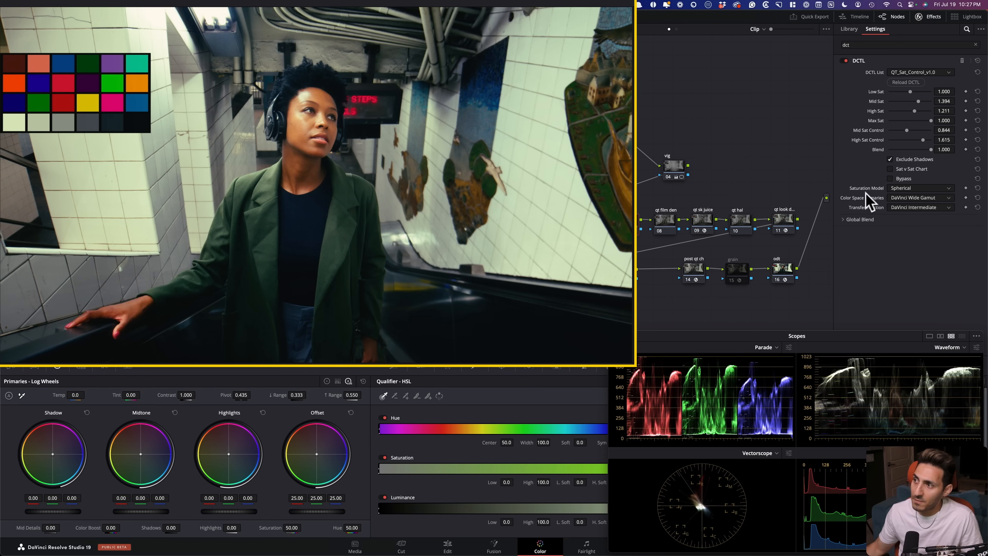
key("super+d")
key("super+d")
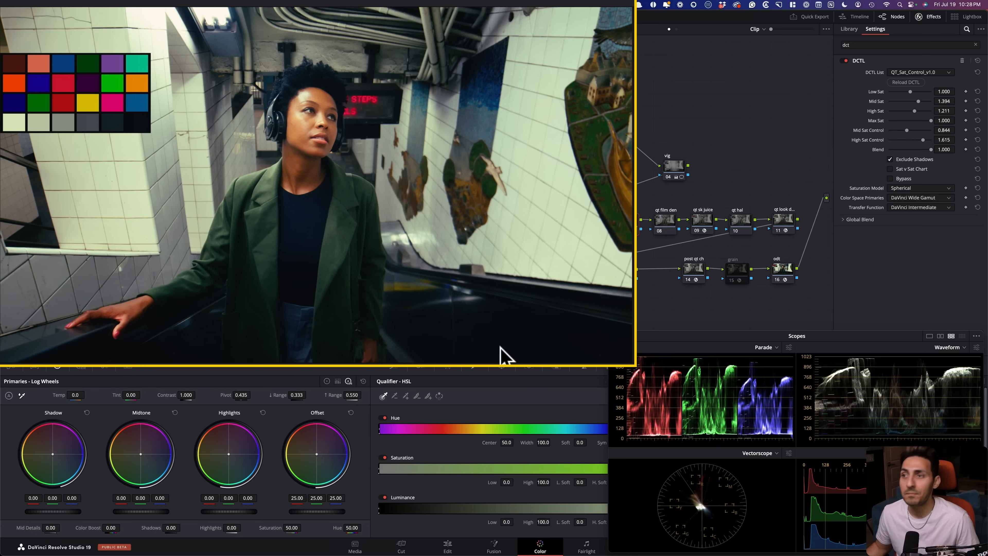
- Add a DCTL effect to the color compressor node (06) and load QT_Color_Compressor_v1.0 in it
left_click(675, 101)
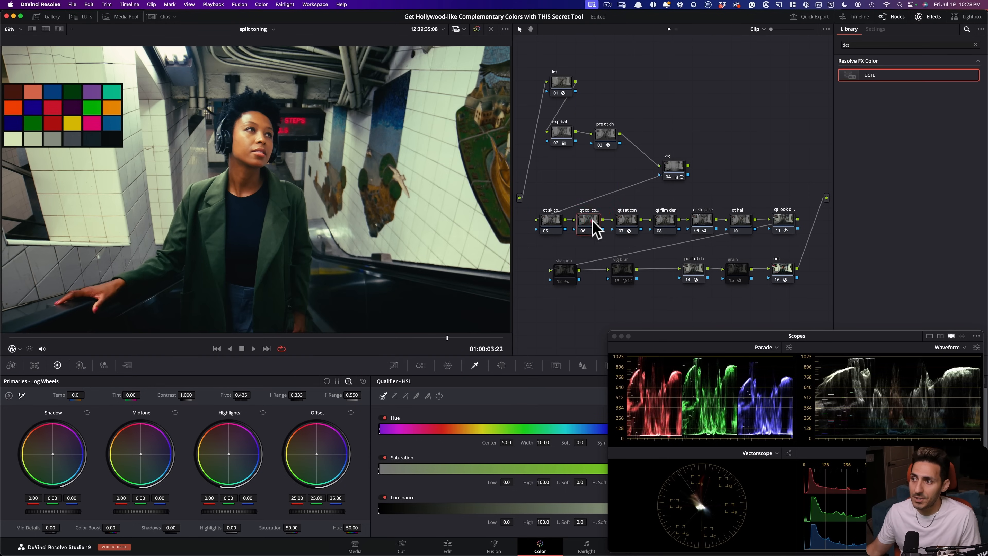
left_click(584, 214)
left_click_drag(871, 86, 589, 214)
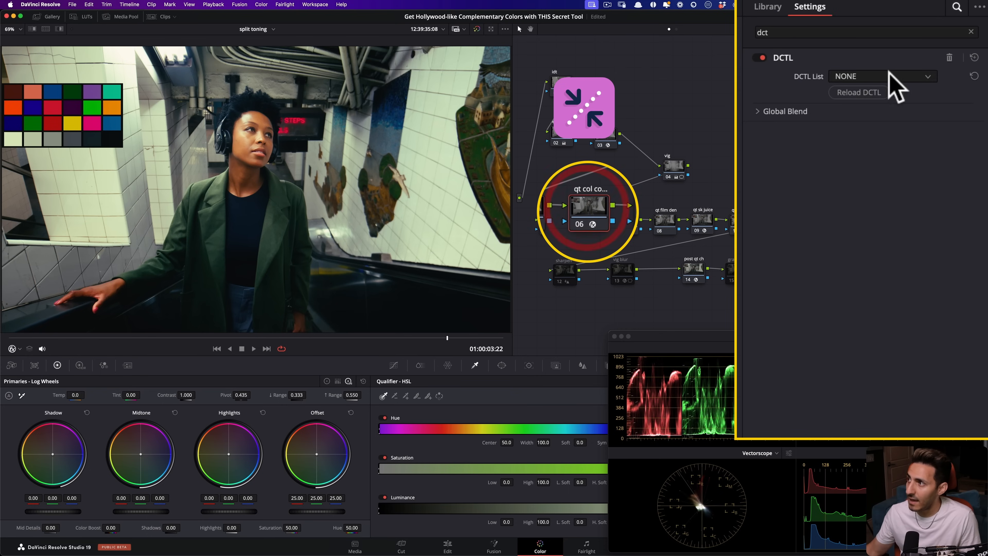
left_click(910, 77)
scroll(875, 257, "down", 3)
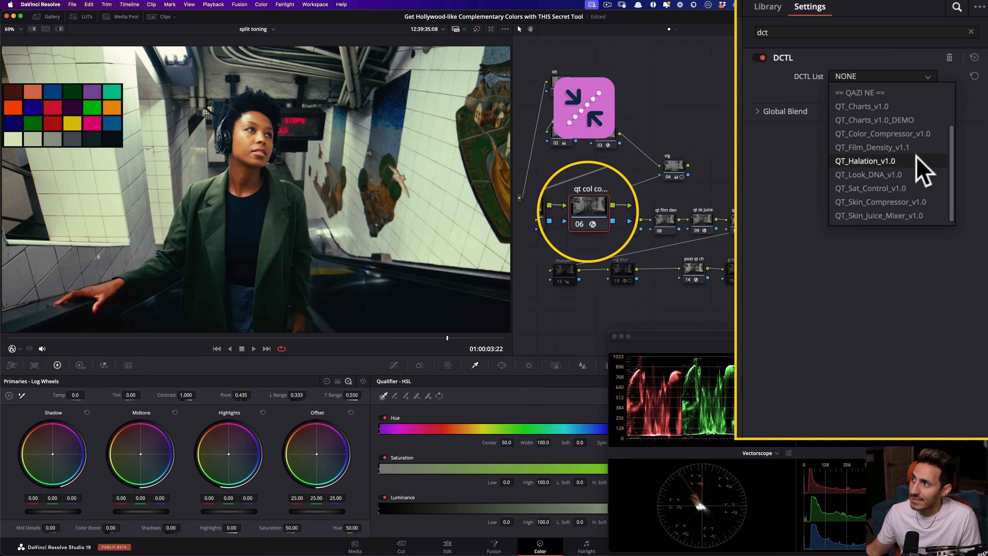
left_click(898, 134)
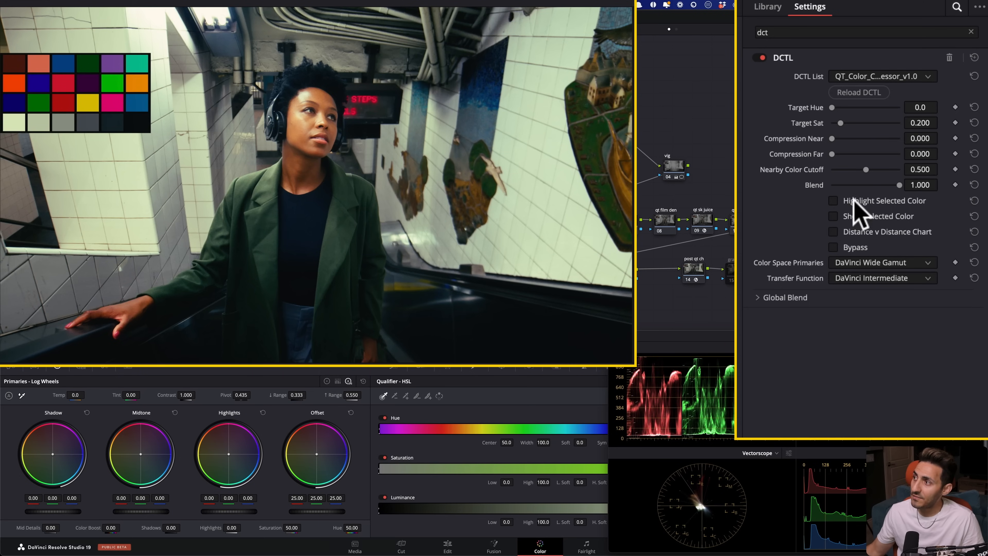
- Turn on Show Selected Color and the Distance v Distance Chart, checking Highlight Selected Color briefly before switching it off
left_click(878, 215)
left_click(880, 200)
left_click(883, 231)
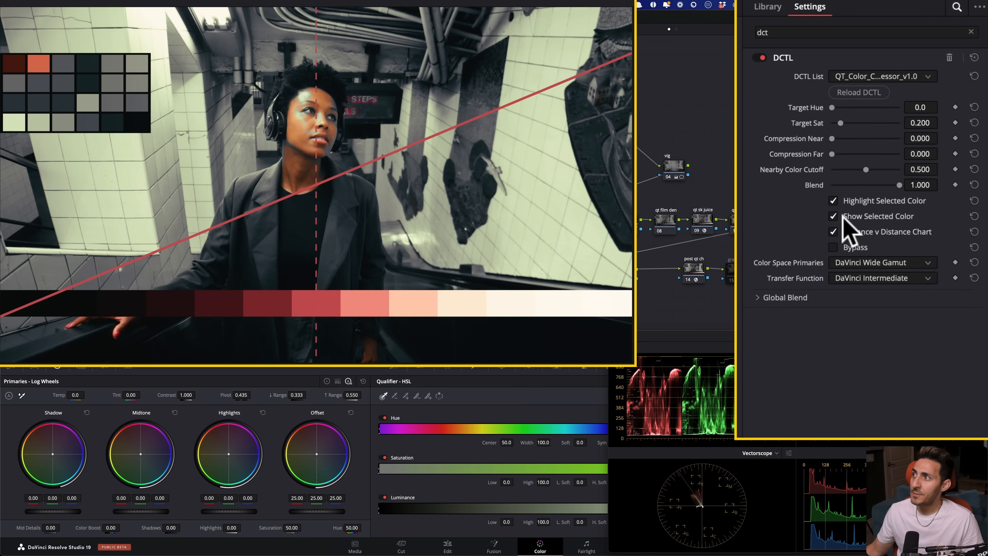
left_click(880, 201)
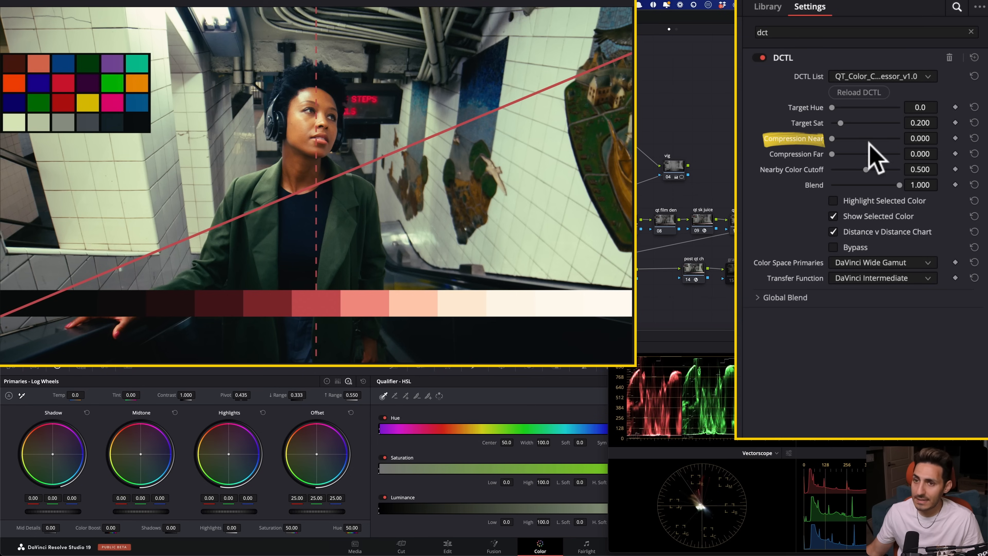
- Set the color compressor's Compression Near to 1.000, Target Hue to 148.7 and Nearby Color Cutoff to 0.192
left_click_drag(837, 140, 899, 139)
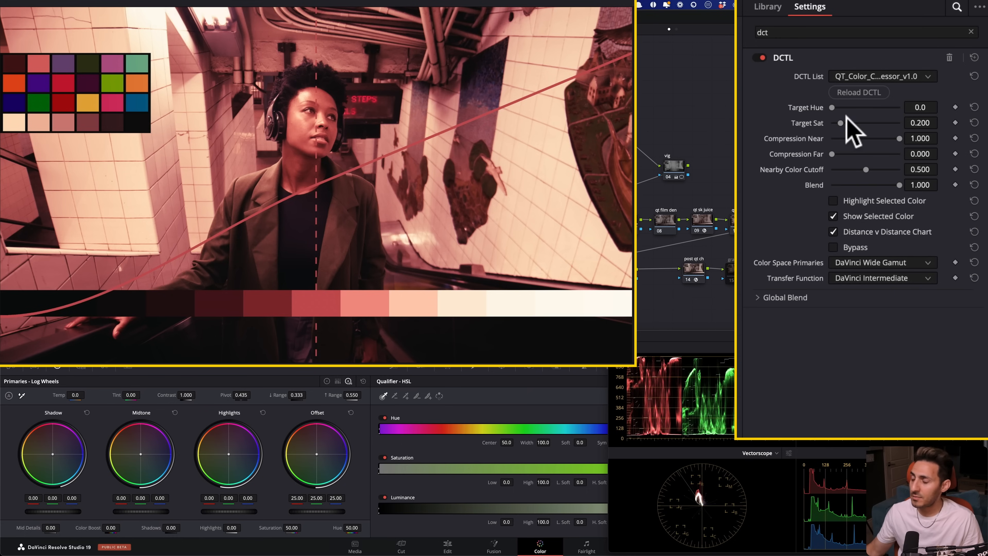
left_click_drag(833, 107, 860, 108)
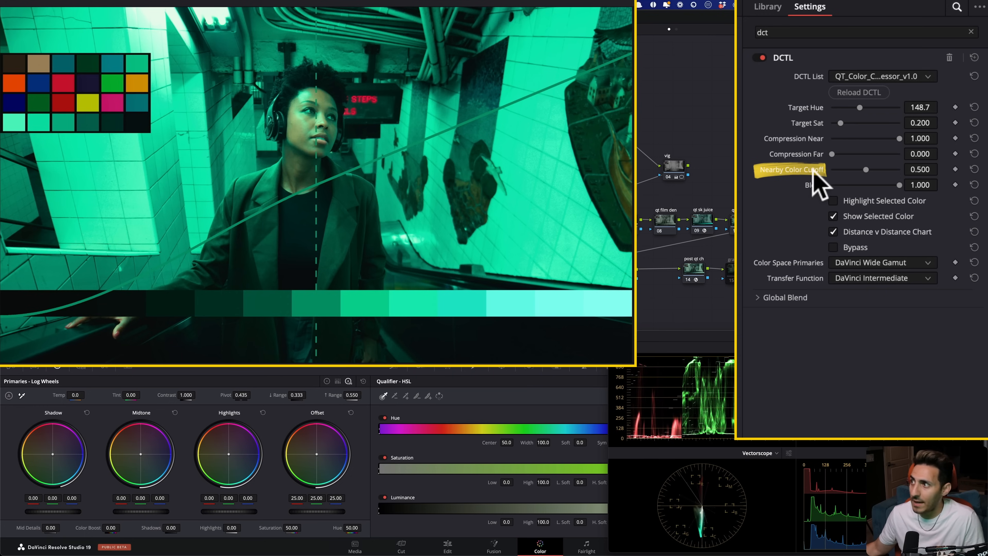
left_click_drag(865, 170, 844, 170)
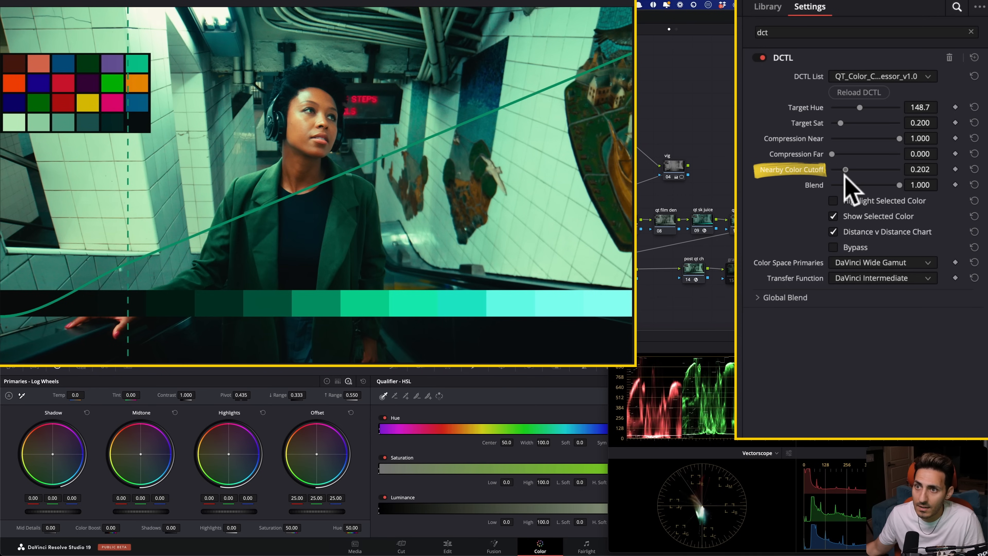
left_click_drag(845, 169, 844, 170)
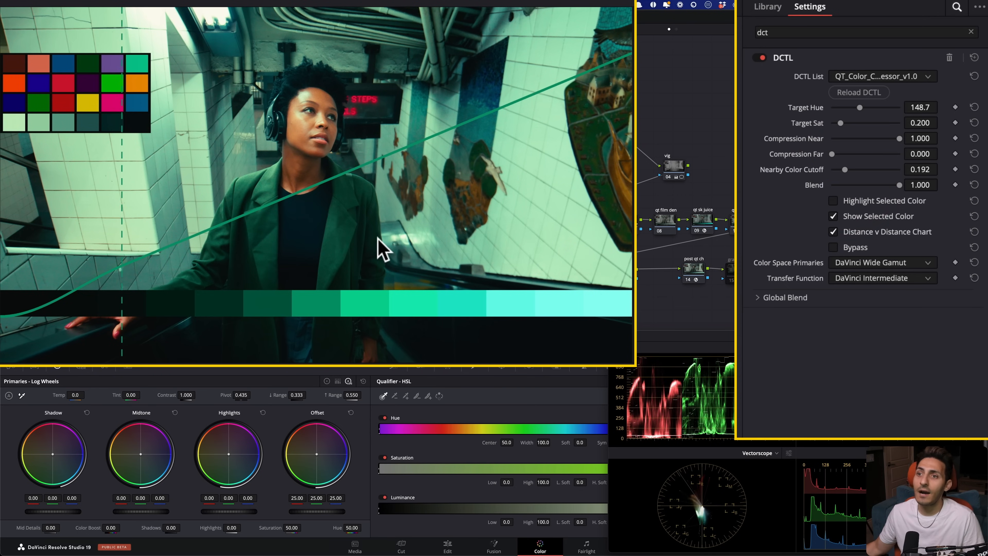
- Compare the color compressor node off and on, and turn off Show Selected Color and the Distance v Distance Chart
key("super+d")
key("super+d")
key("super+d")
key("super+d")
key("super+d")
key("super+d")
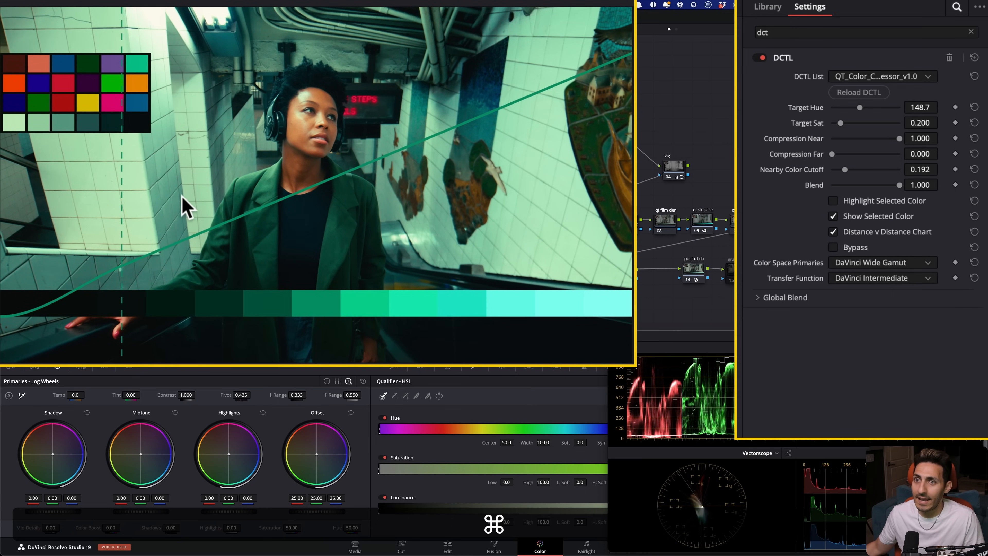
left_click(876, 217)
left_click(865, 232)
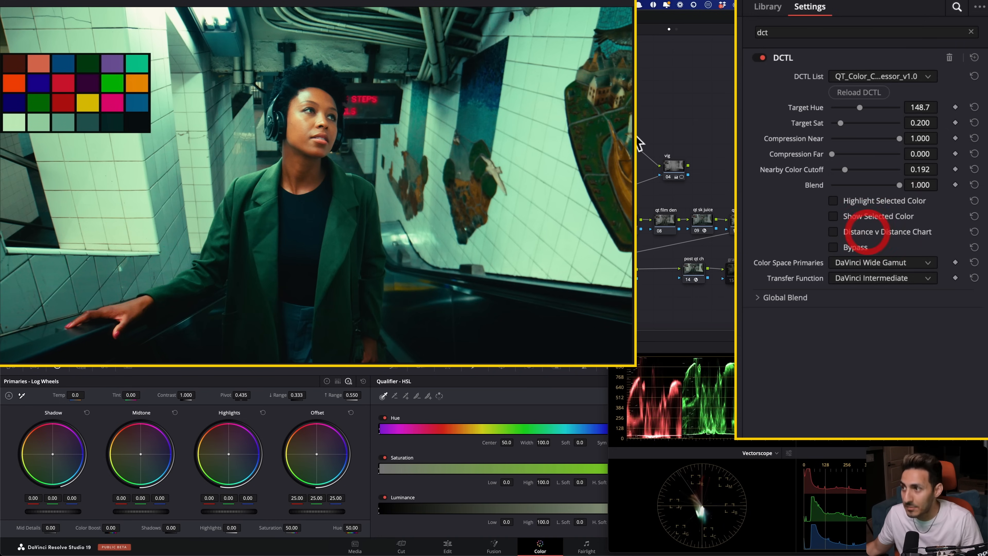
- Compare the woman's face close up with the color compressor node off and on, and against the other grade version
key("super")
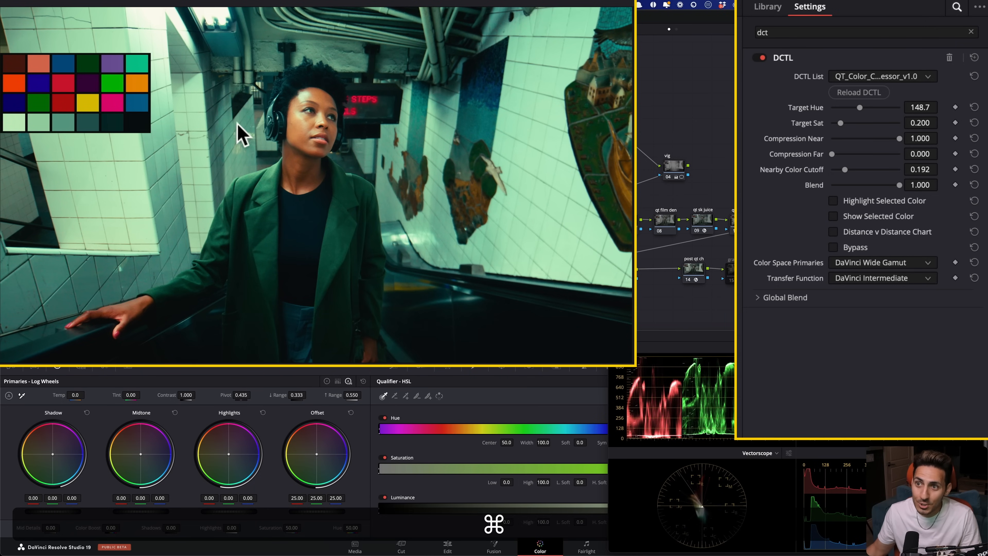
scroll(277, 210, "up", 5)
scroll(372, 330, "up", 4)
left_click_drag(372, 330, 312, 327)
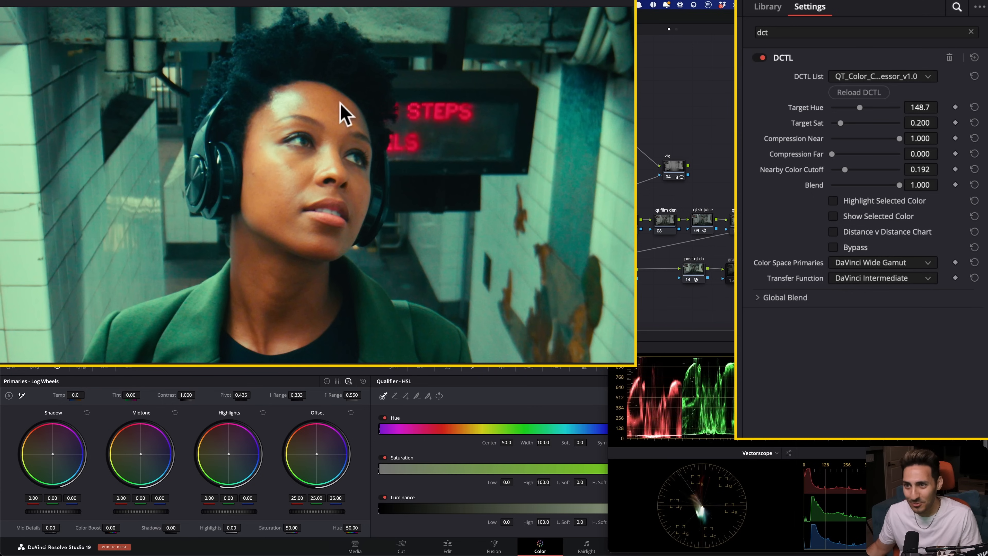
key("super+d")
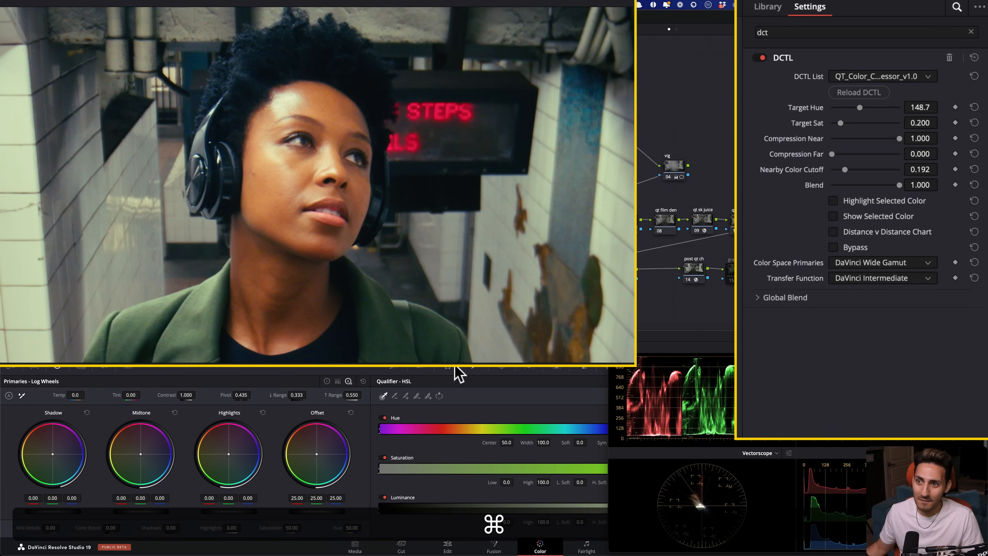
key("super+d")
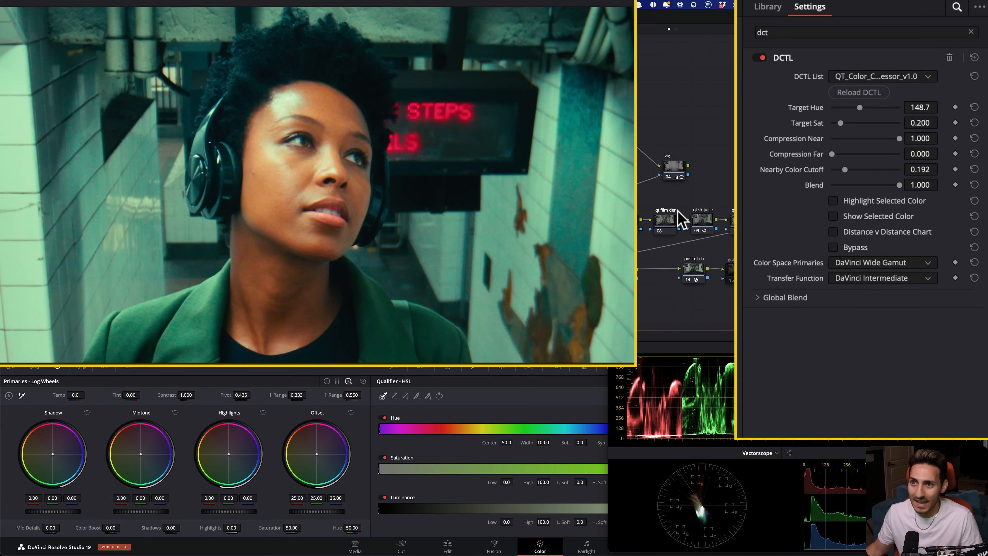
key("super+b")
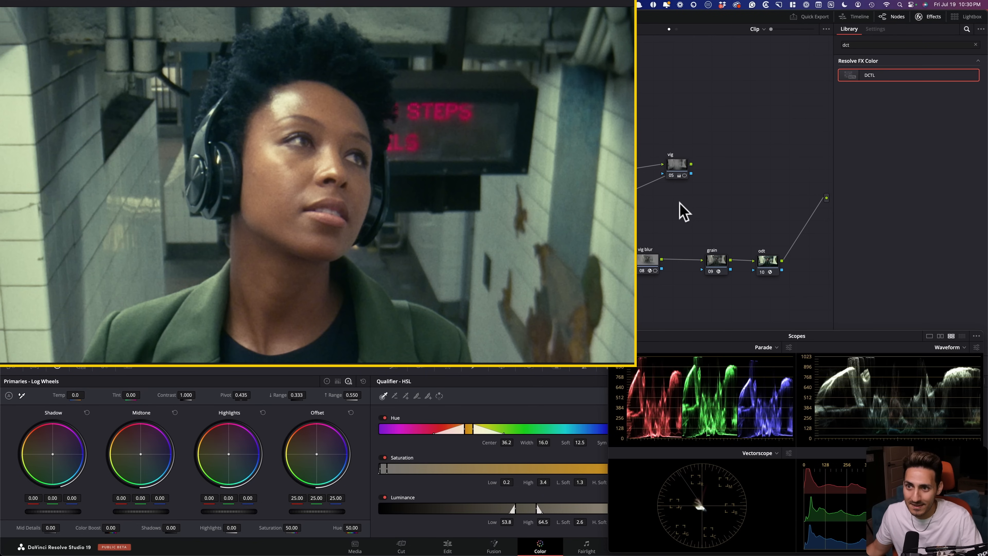
key("super+b")
- Select the sharpen and grain nodes in the finishing row and enable the grain node
left_click_drag(567, 269, 569, 273)
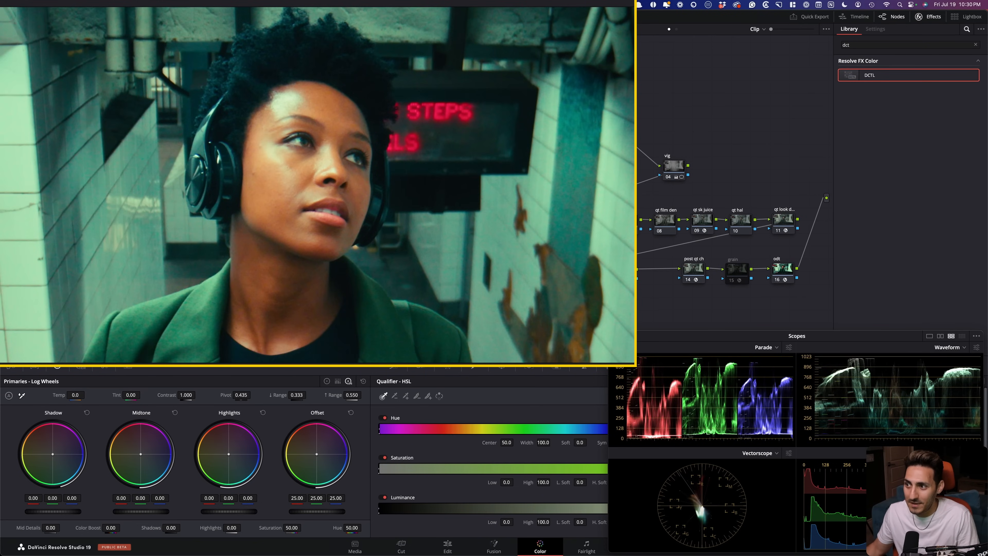
left_click(733, 279, "super")
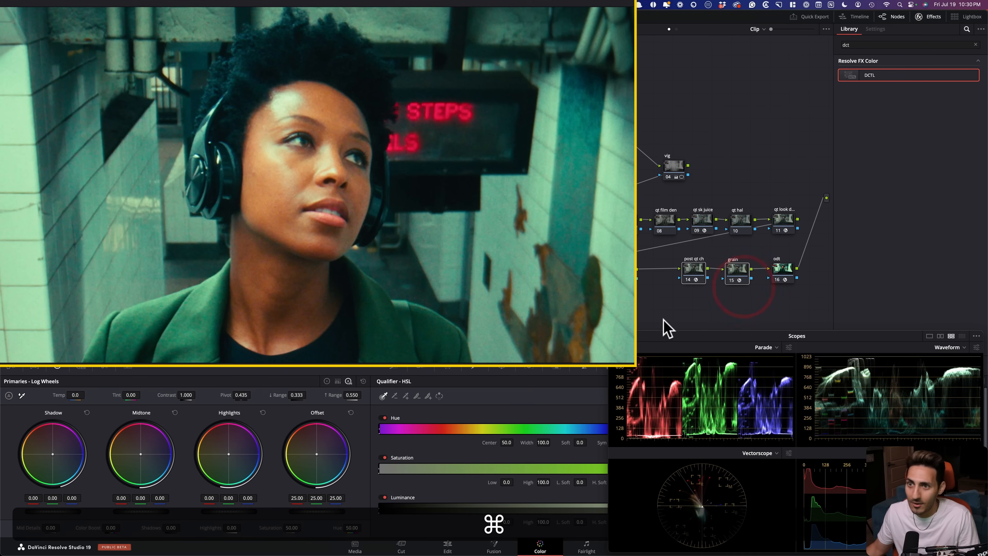
- Compare the current grade with the other grade version on the woman's face and on the full frame
key("super+b")
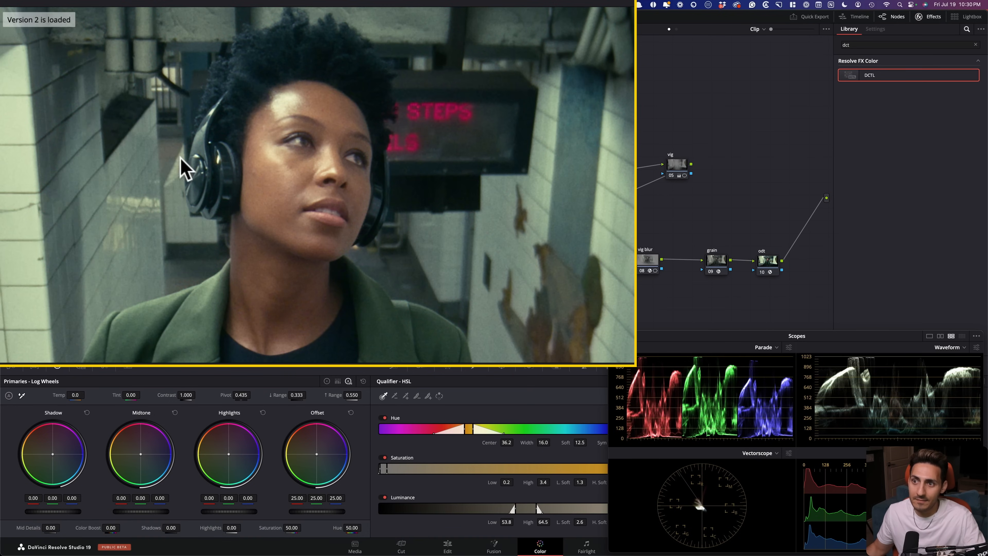
key("super+b")
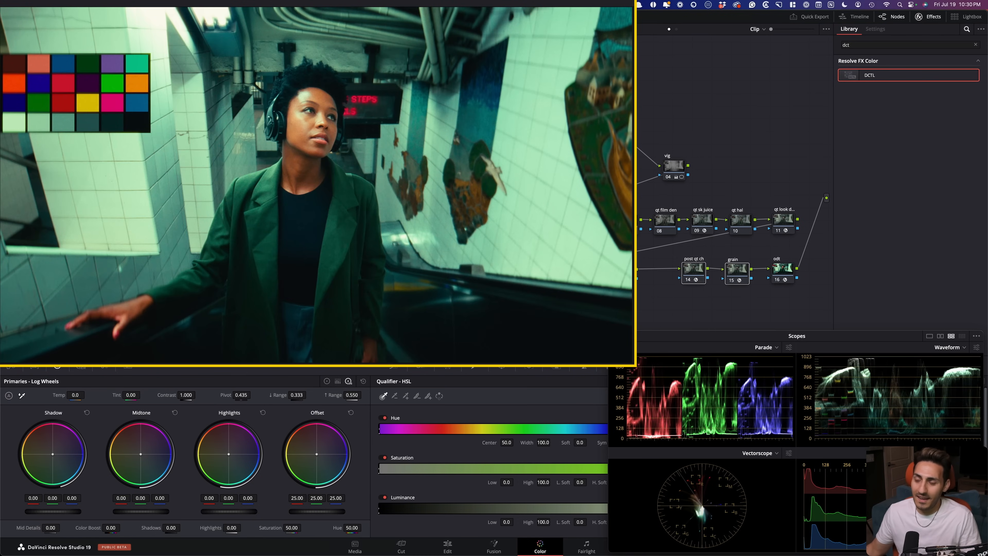
key("super+n")
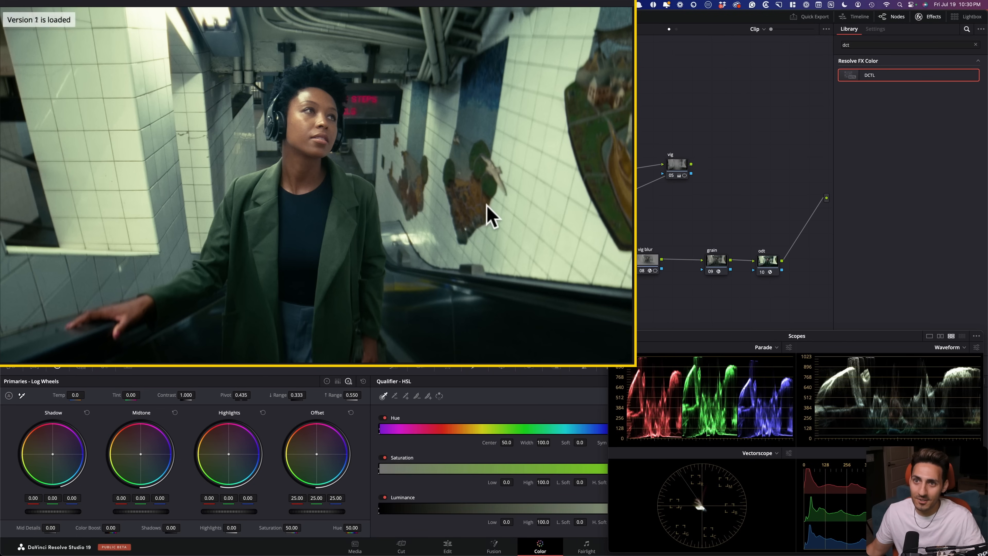
key("super+b")
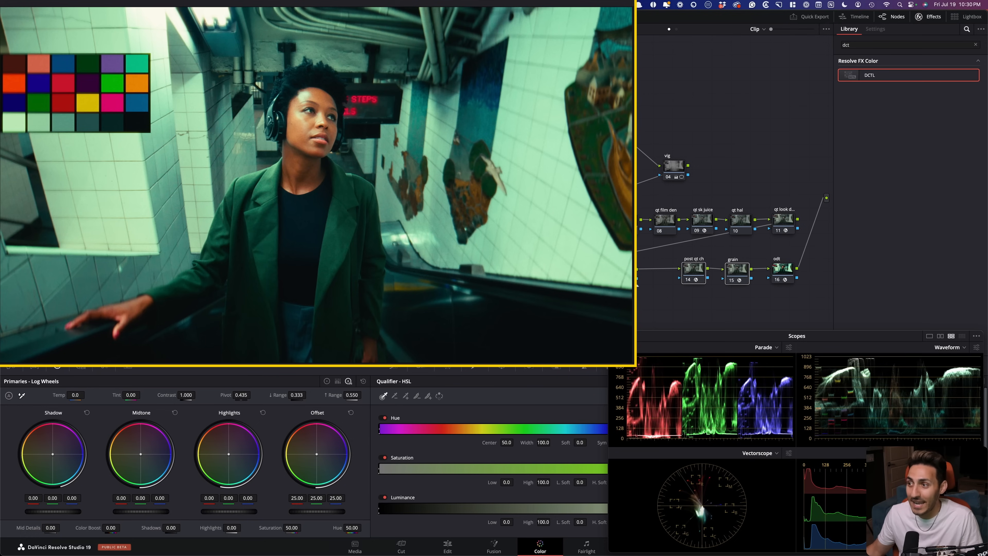
- Disable the sharpen, vig blur and grain nodes in the finishing row, keeping the post qt ch node enabled
left_click_drag(629, 258, 743, 282)
left_click_drag(629, 256, 751, 289)
key("super+d")
left_click(723, 244)
left_click(687, 269)
key("super+d")
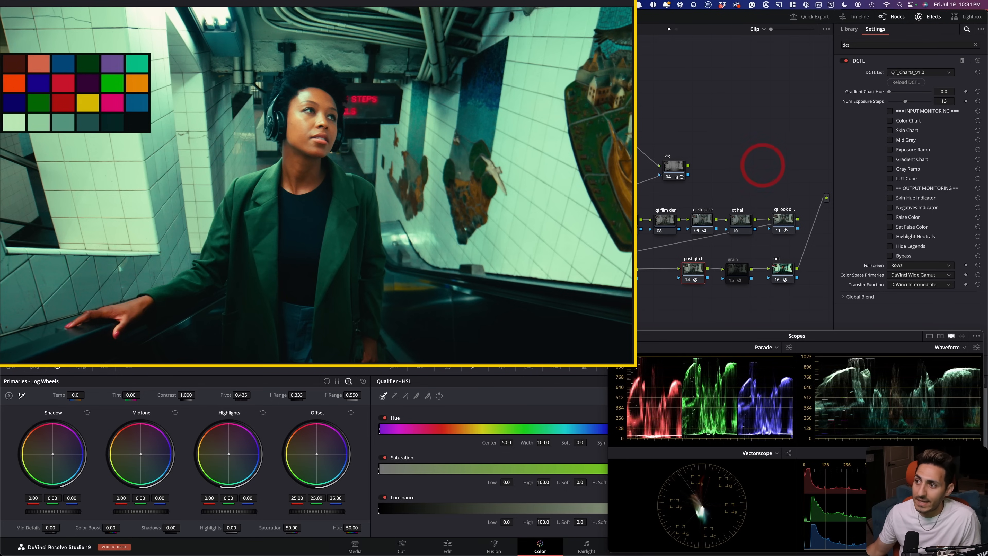
left_click(762, 165)
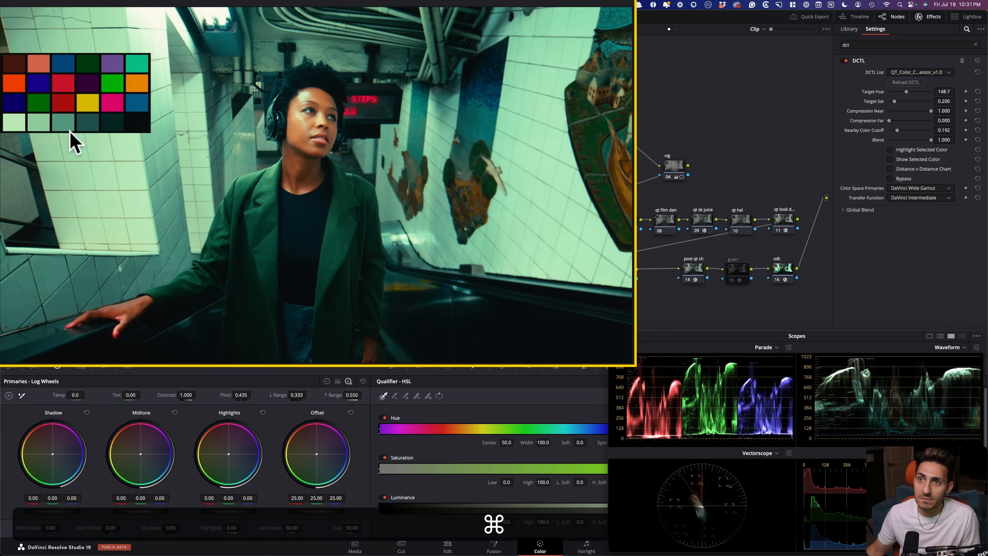
- Check the color compressor node off and on against a temporary Exposure Ramp from the pre qt ch node
left_click(622, 131)
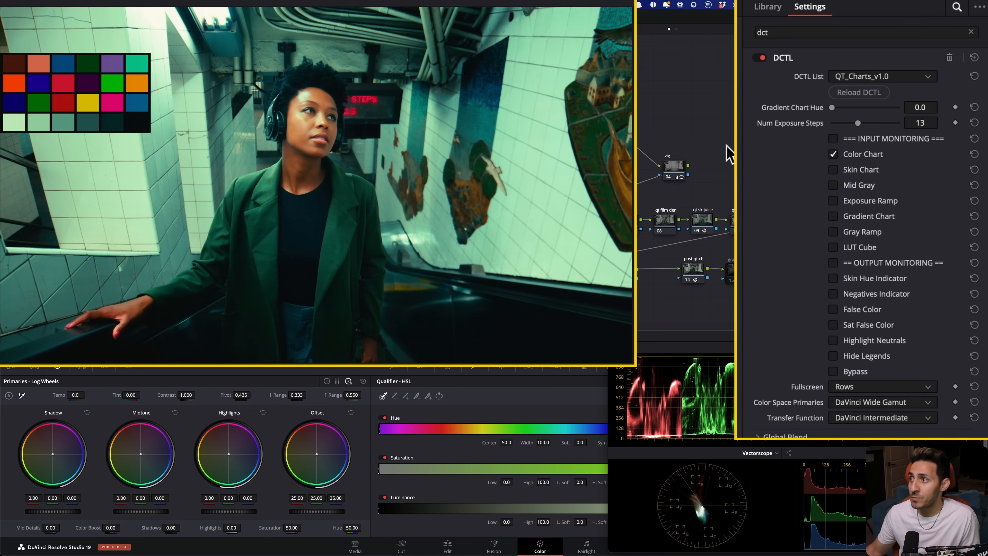
left_click(864, 200)
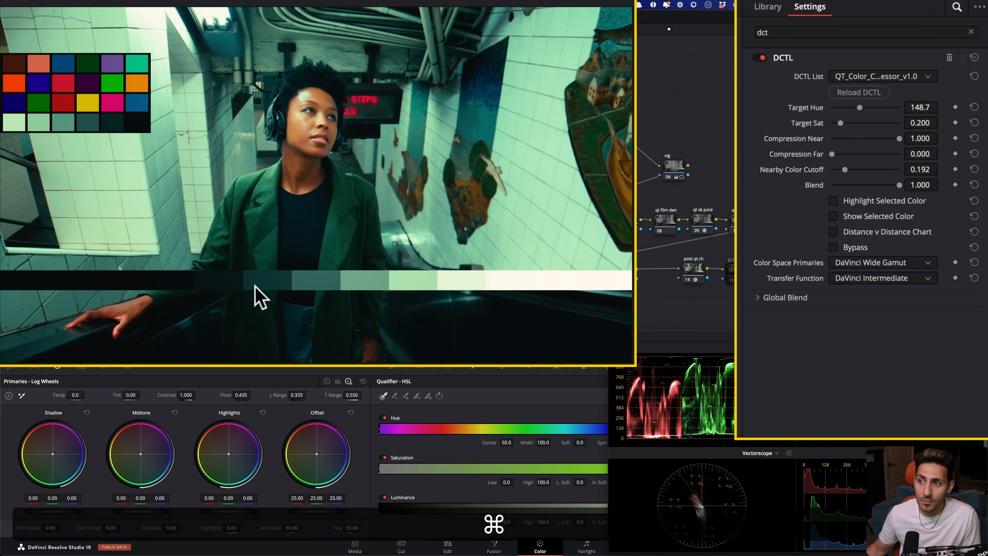
key("super+d")
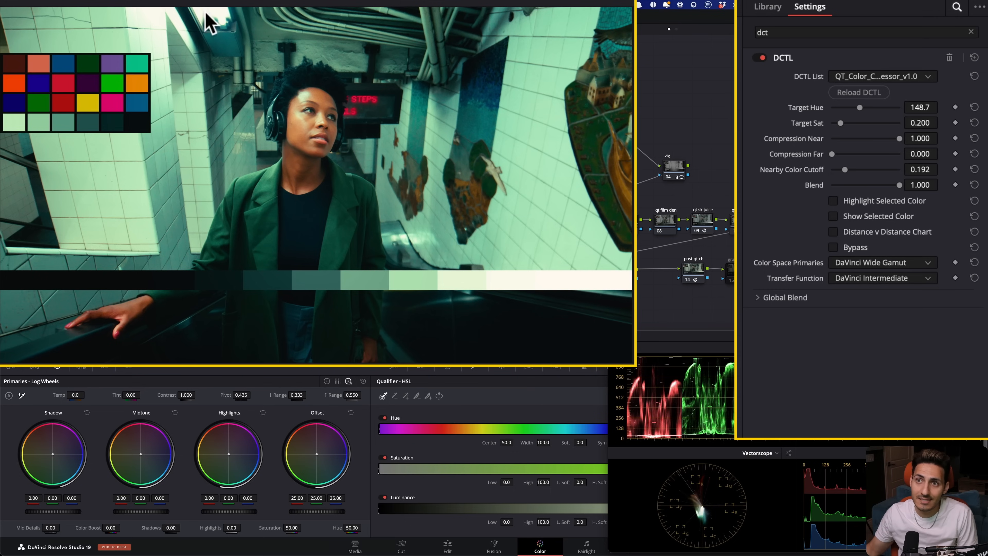
key("super+d")
key("super+d")
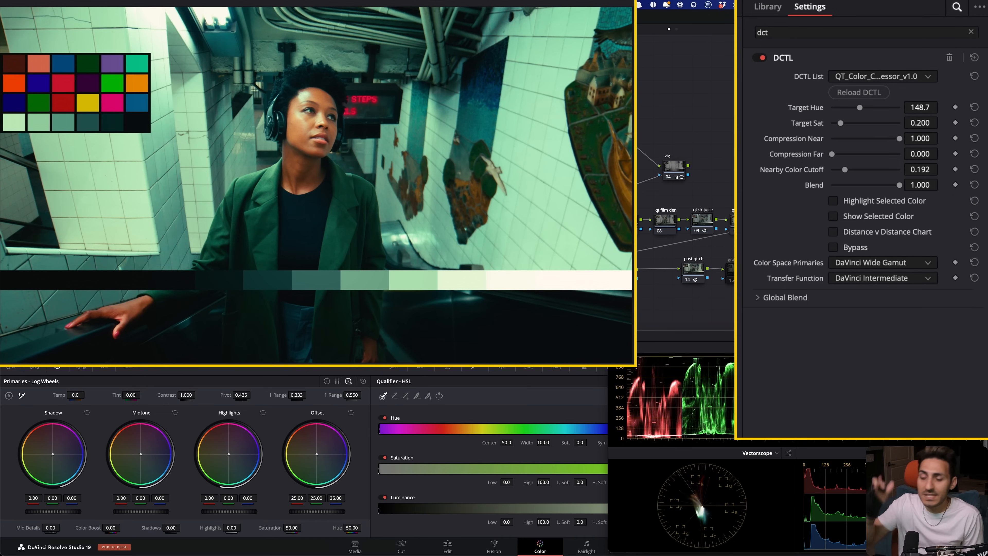
key("super")
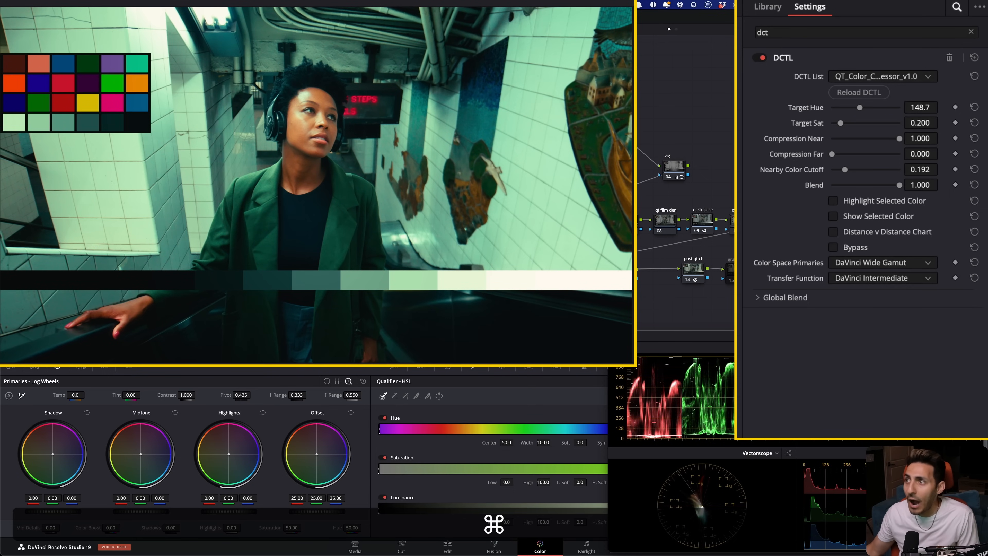
left_click(626, 114)
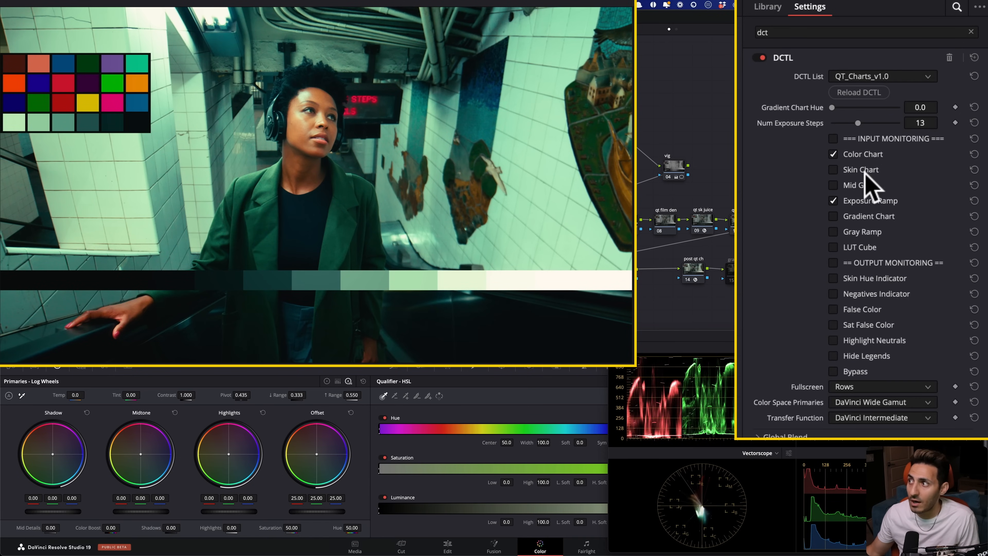
left_click(860, 201)
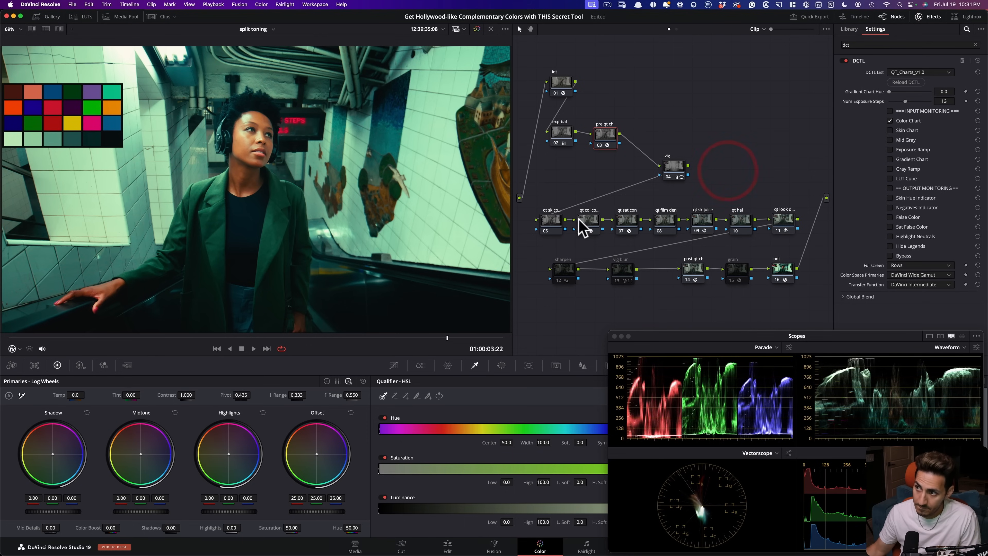
- Apply a DCTL effect to node 05, the skin compressor node, and load QT_Skin_Compressor_v1.0 in it
left_click(550, 220)
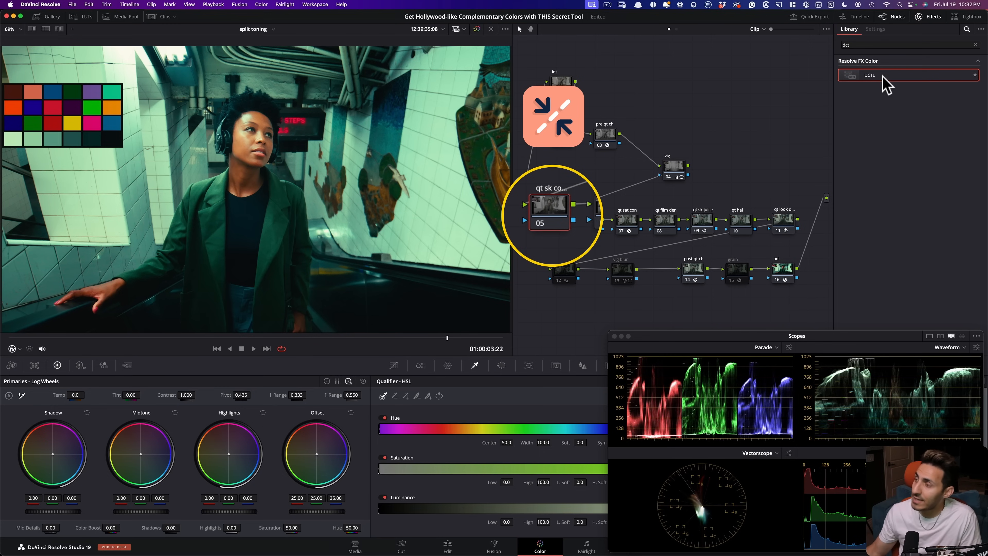
left_click_drag(879, 78, 550, 210)
left_click(949, 72)
scroll(942, 136, "down", 2)
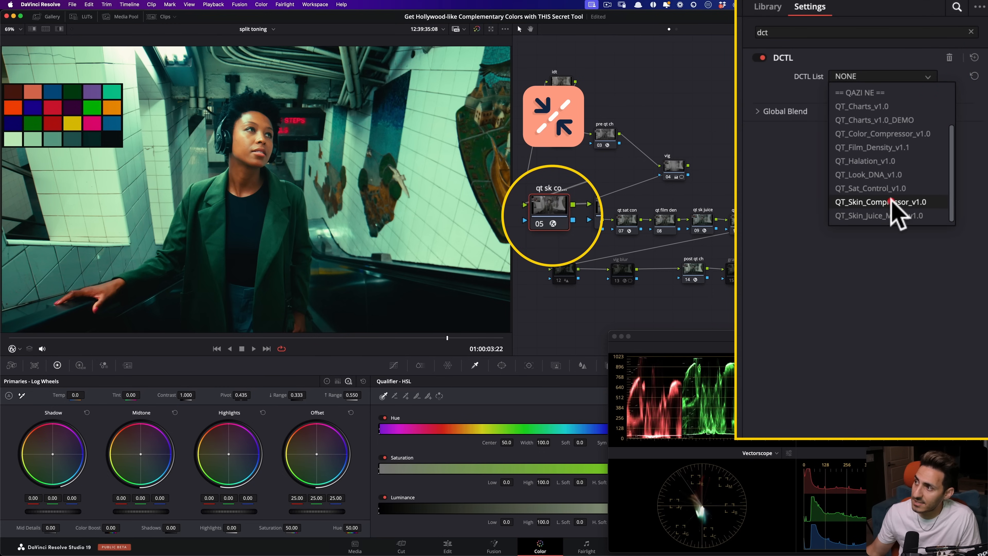
left_click(927, 150)
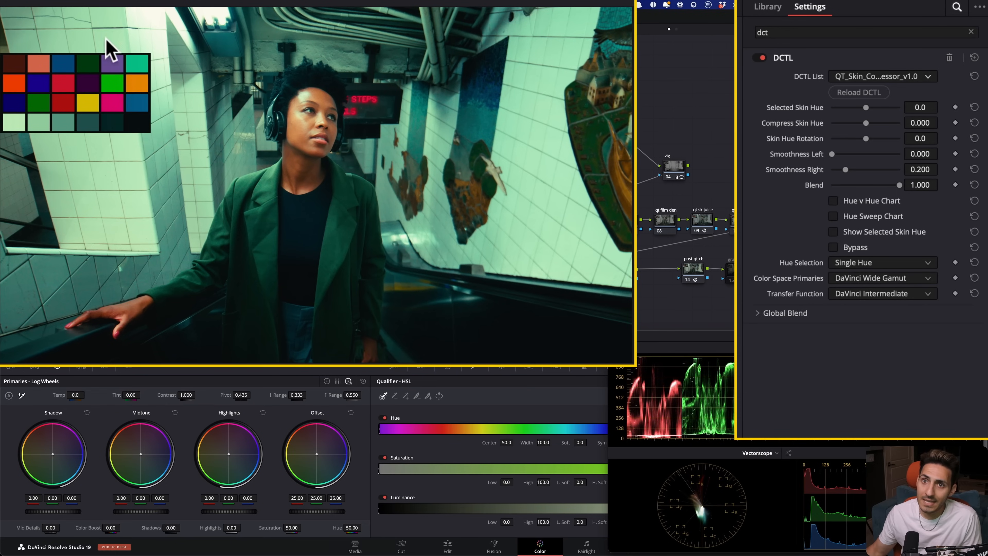
- Turn on the Hue v Hue Chart and Hue Sweep Chart, and briefly preview the range with Show Selected Skin Hue
left_click(878, 202)
left_click(874, 217)
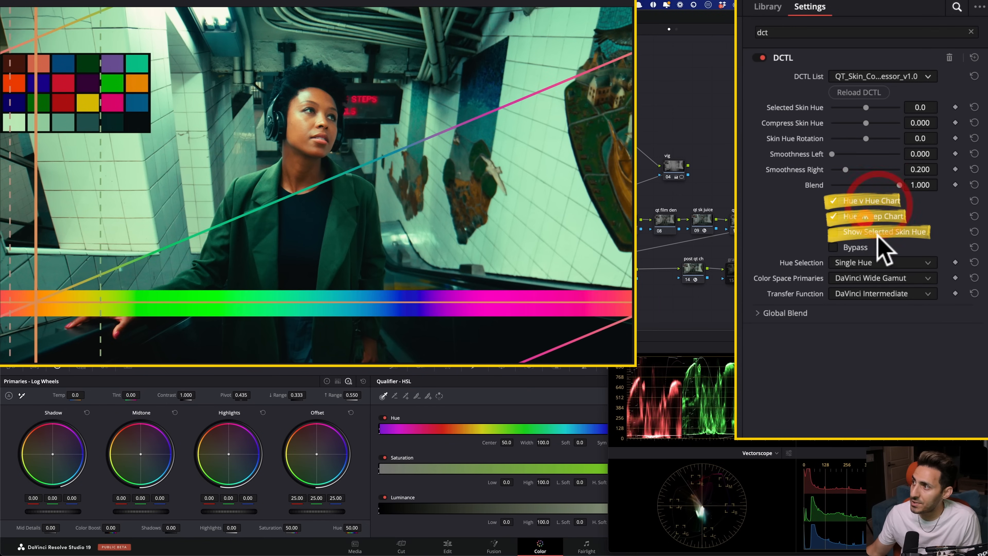
left_click(876, 233)
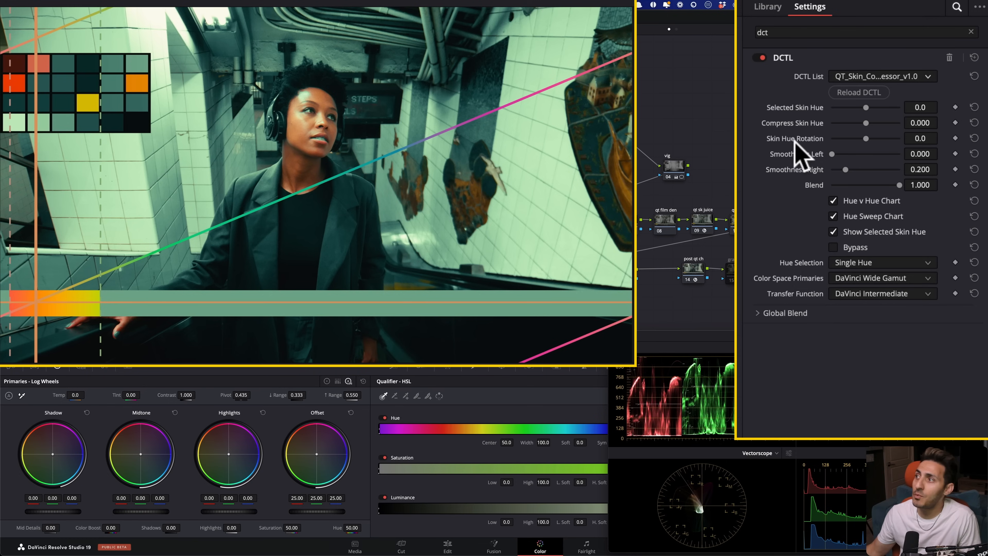
left_click(880, 233)
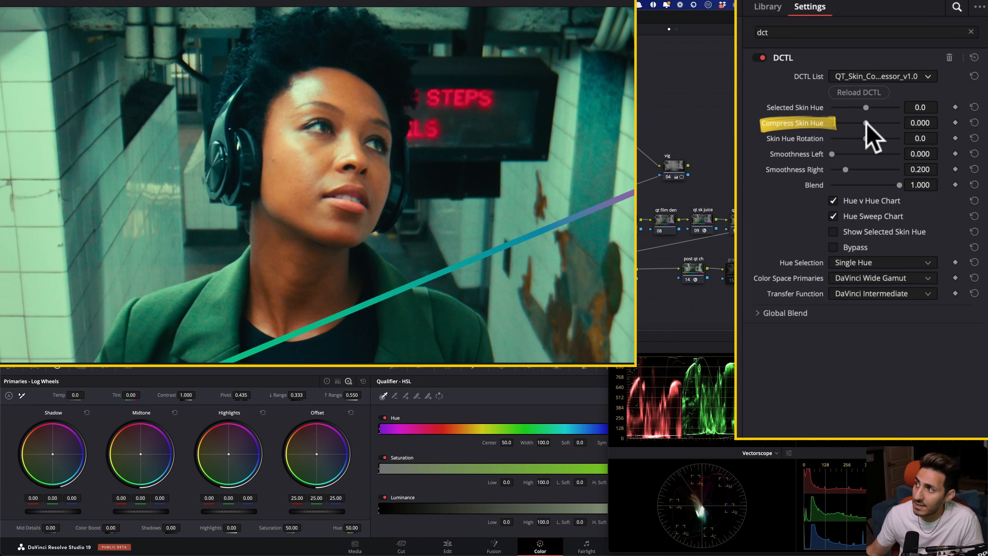
- Set Compress Skin Hue to 1.000 and compare the portrait and vectorscope with the skin compressor node off and on
left_click_drag(868, 122, 981, 144)
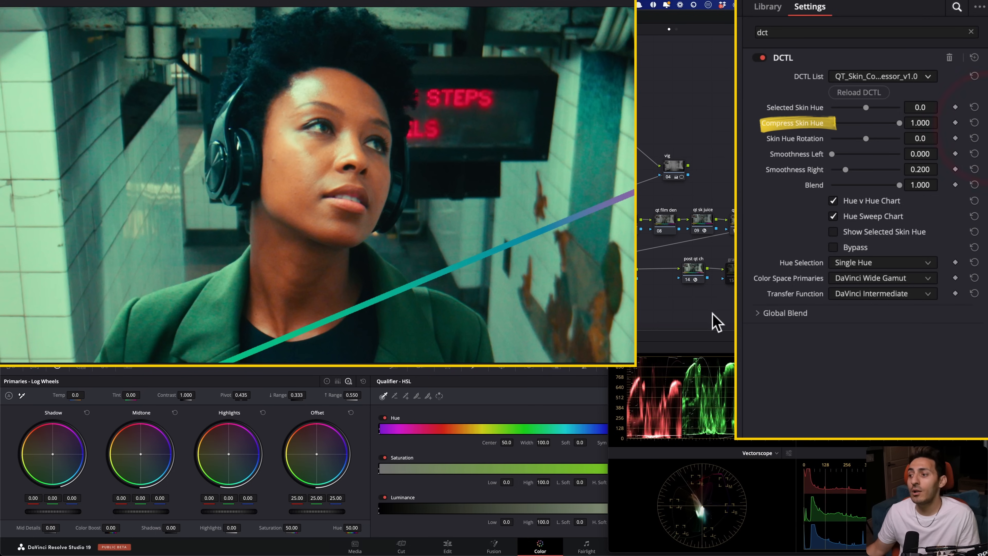
key("super+d")
key("super+d")
key("super+d")
key("super+d")
key("super+d")
key("super+d")
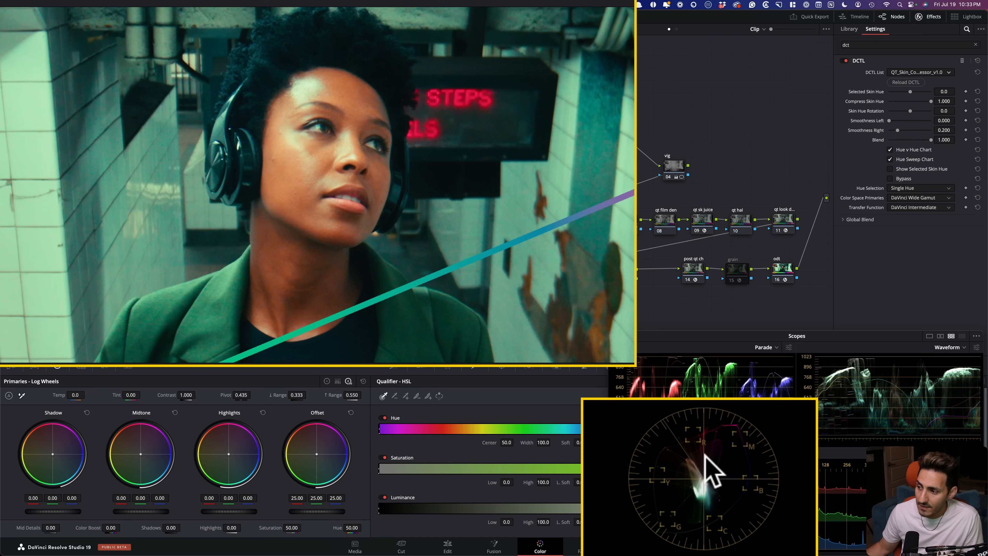
key("super+d")
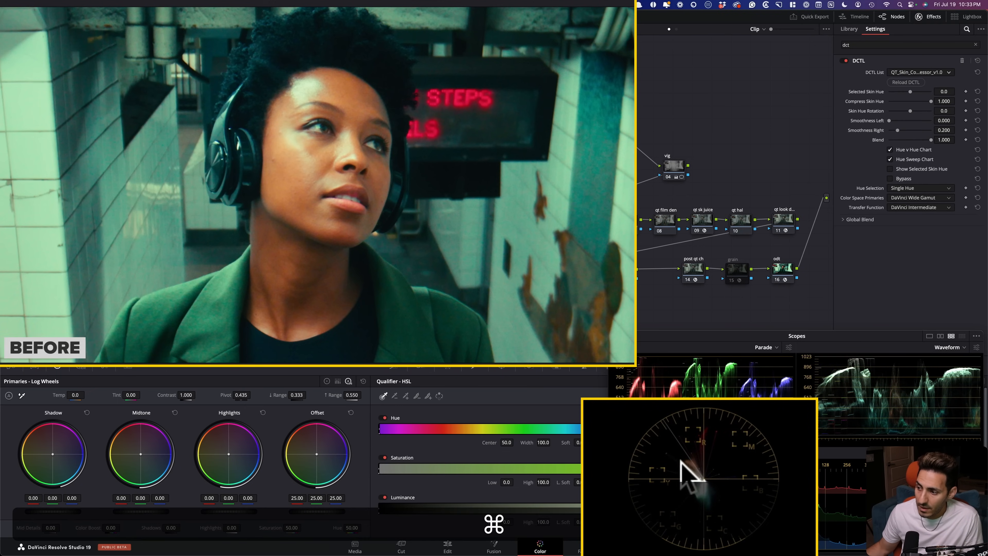
key("super+d")
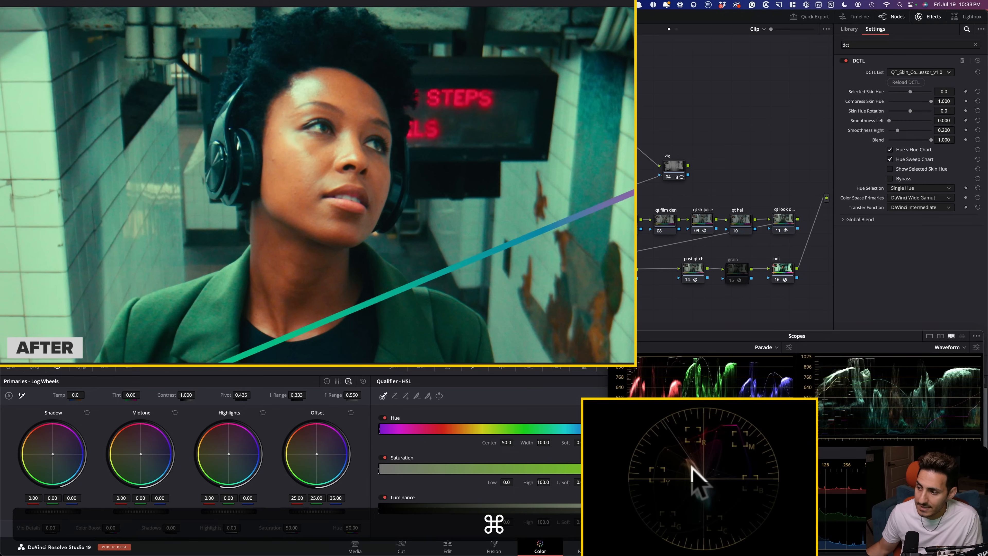
key("super+d")
key("super+d")
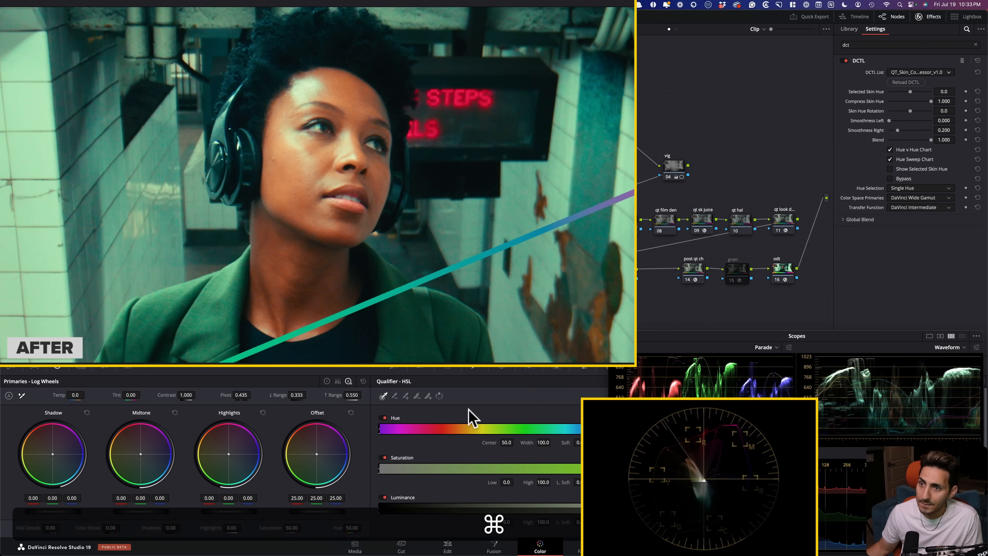
- Compare the woman's face close up with the skin compressor node off and on
scroll(335, 282, "up", 4)
scroll(389, 327, "up", 3)
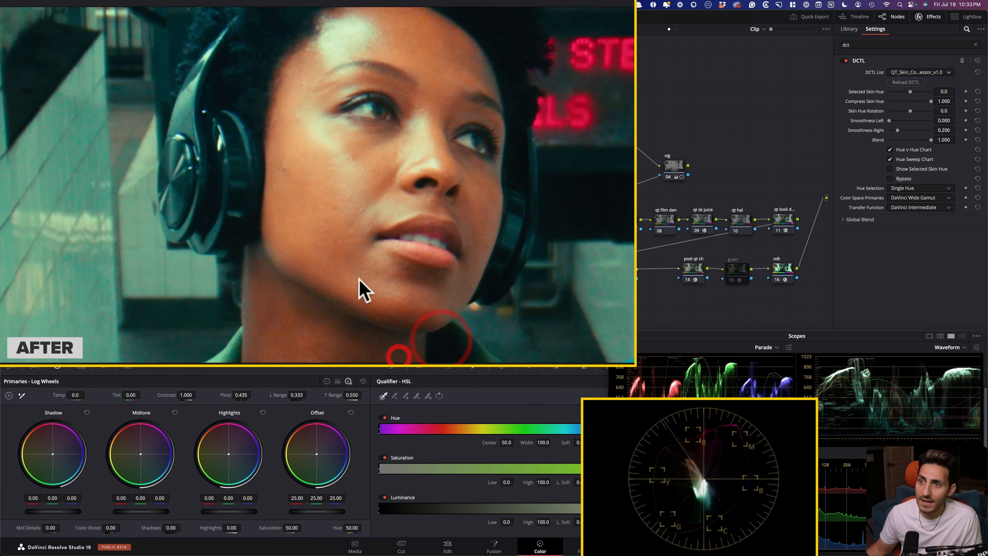
key("super+d")
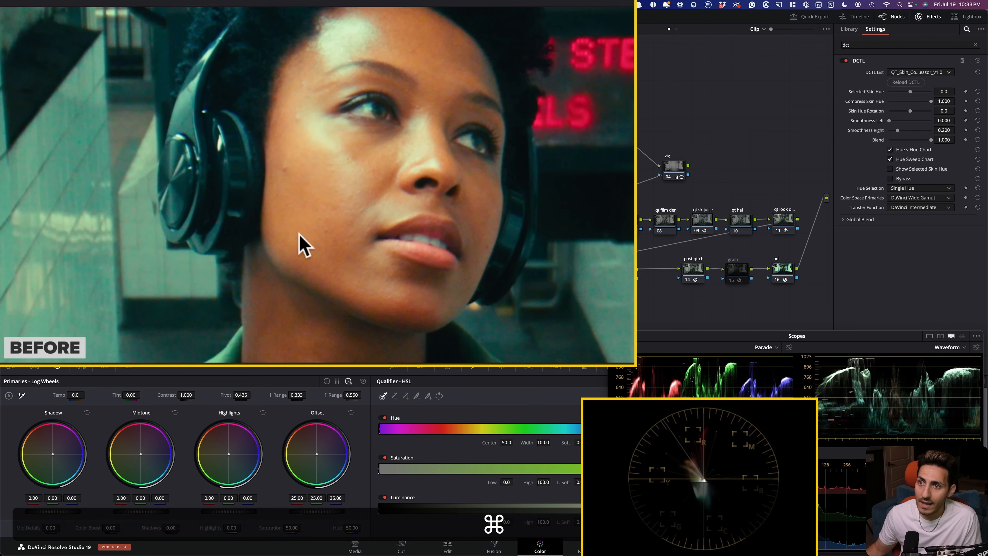
key("super+d")
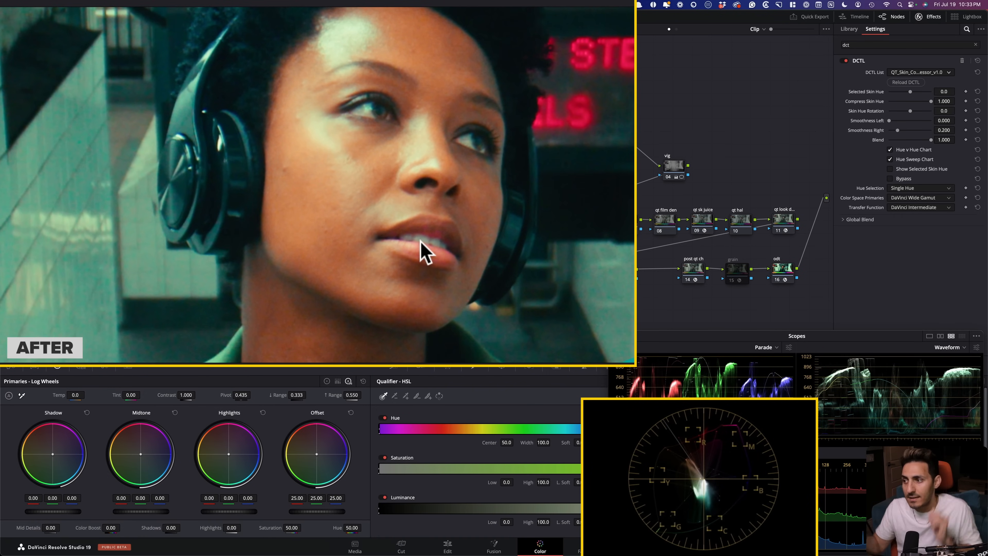
- Show the Skin Chart fullscreen instead of the Color Chart, and turn off the skin compressor's Hue v Hue and Hue Sweep charts
left_click(660, 141)
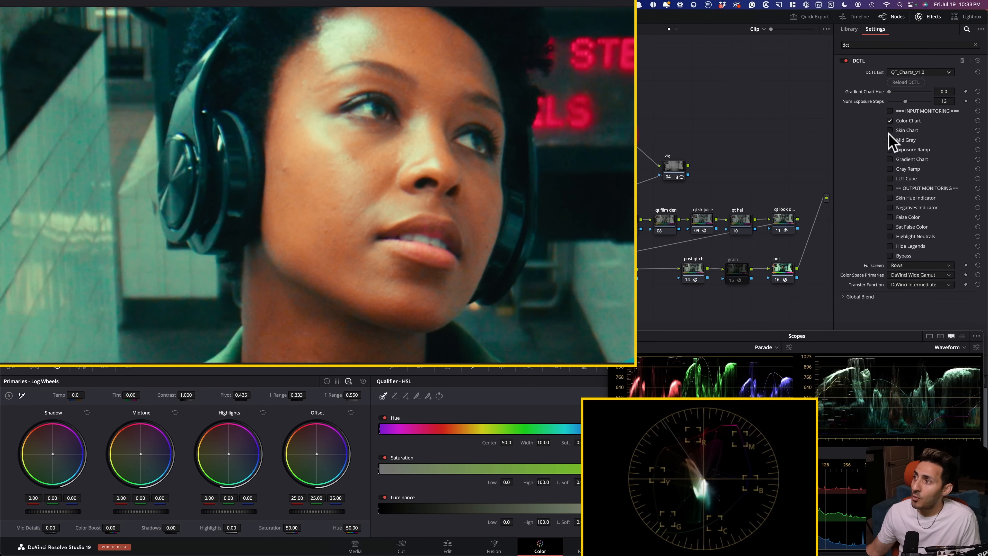
left_click(909, 131)
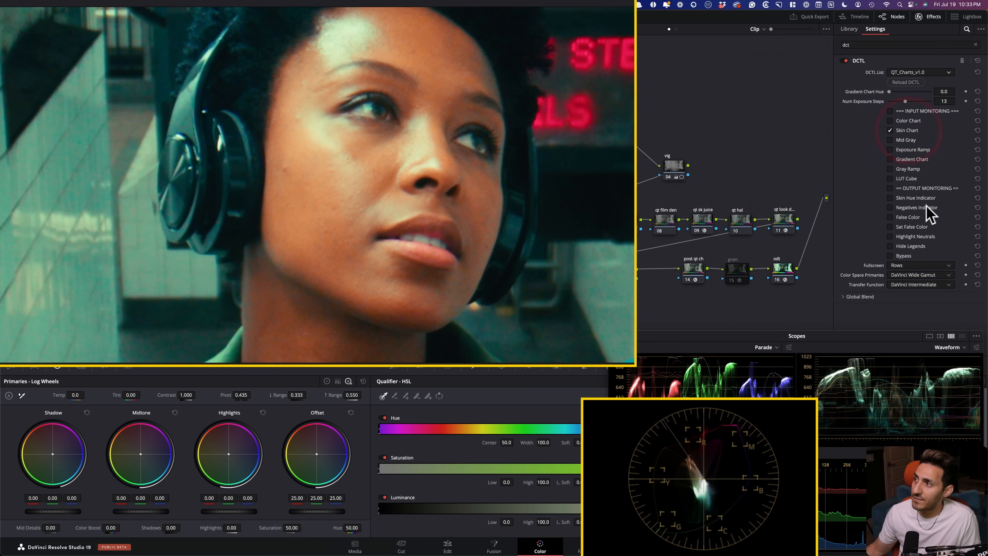
left_click(920, 265)
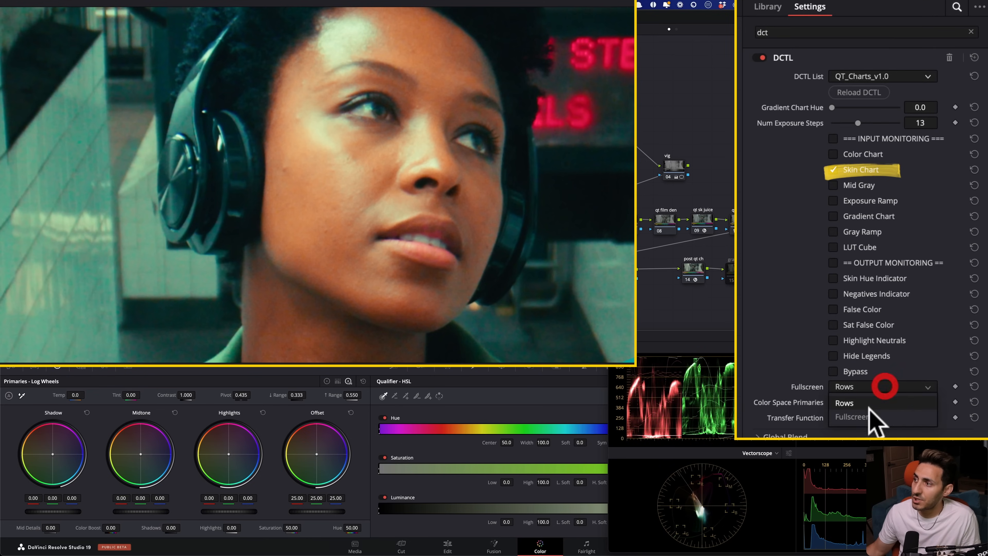
left_click(910, 284)
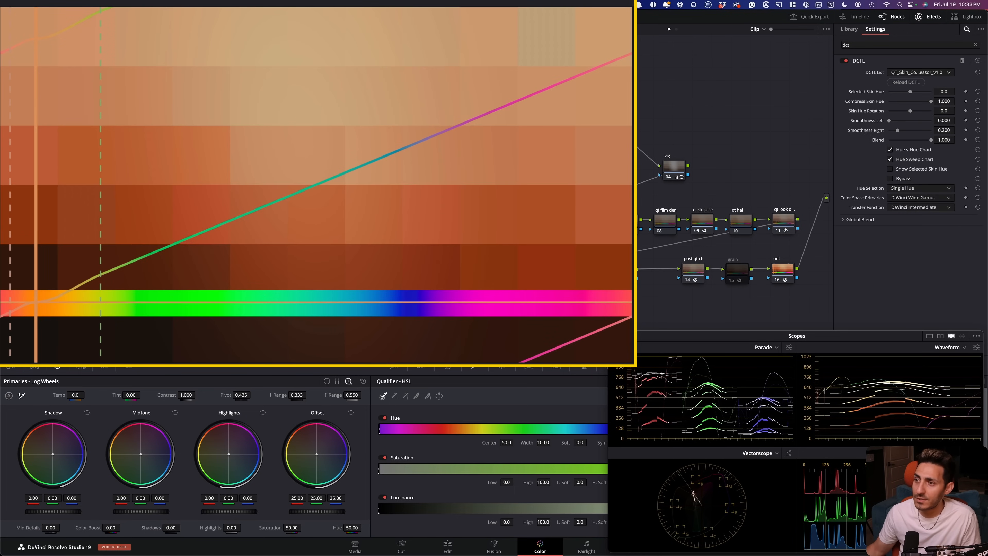
left_click(906, 159)
left_click(910, 150)
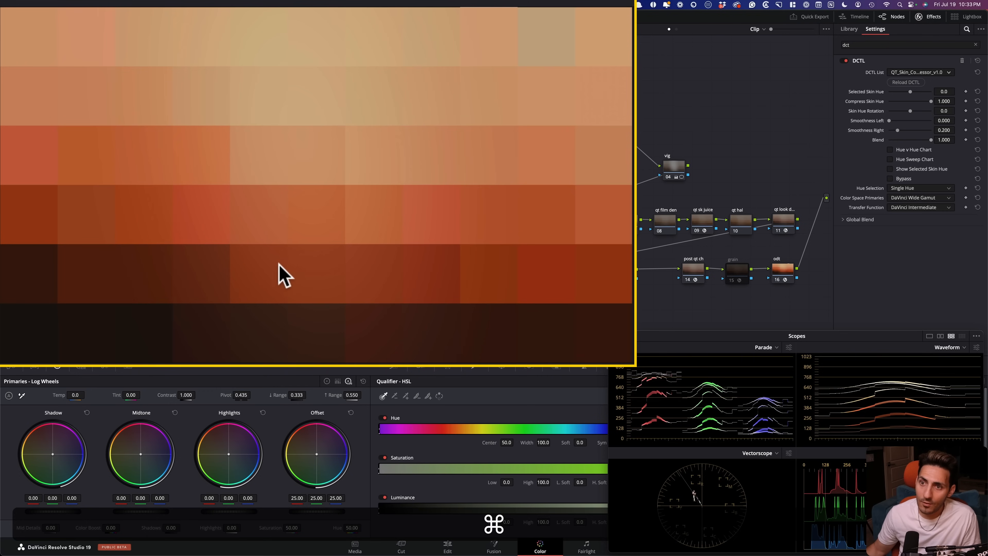
- Compare the Skin Chart patches close up and in full, along with the vectorscope, with the skin compressor node off and on
scroll(283, 270, "up", 3)
scroll(423, 212, "up", 2)
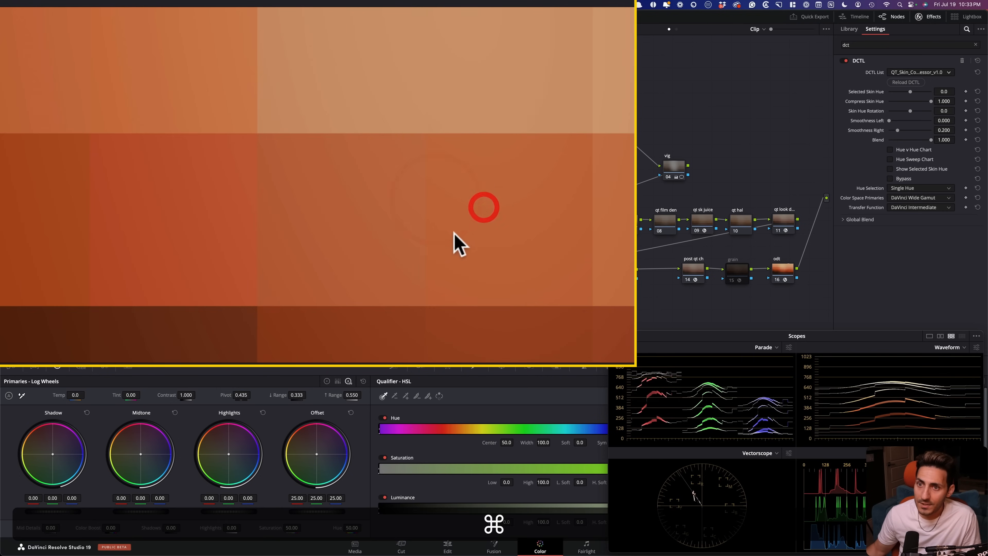
left_click_drag(219, 220, 264, 189)
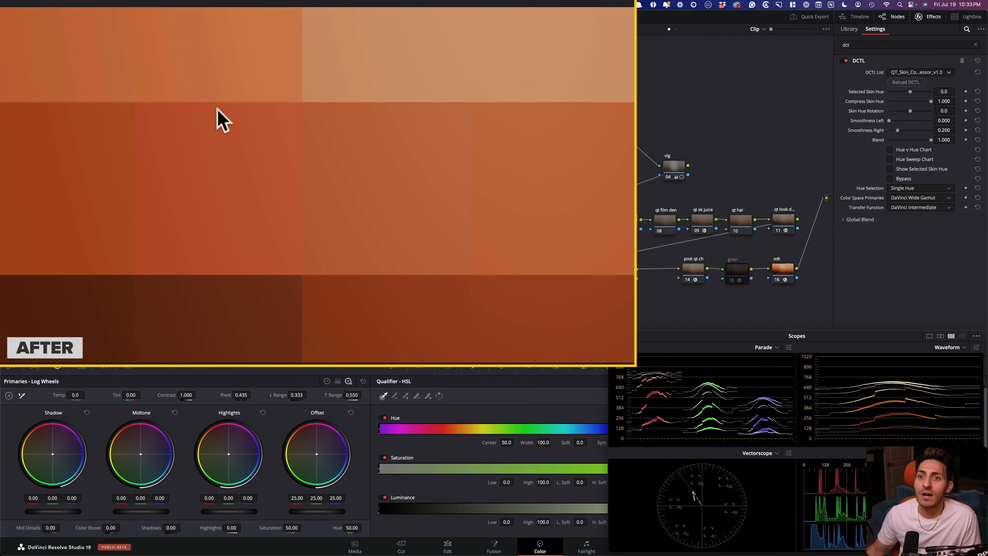
key("super+d")
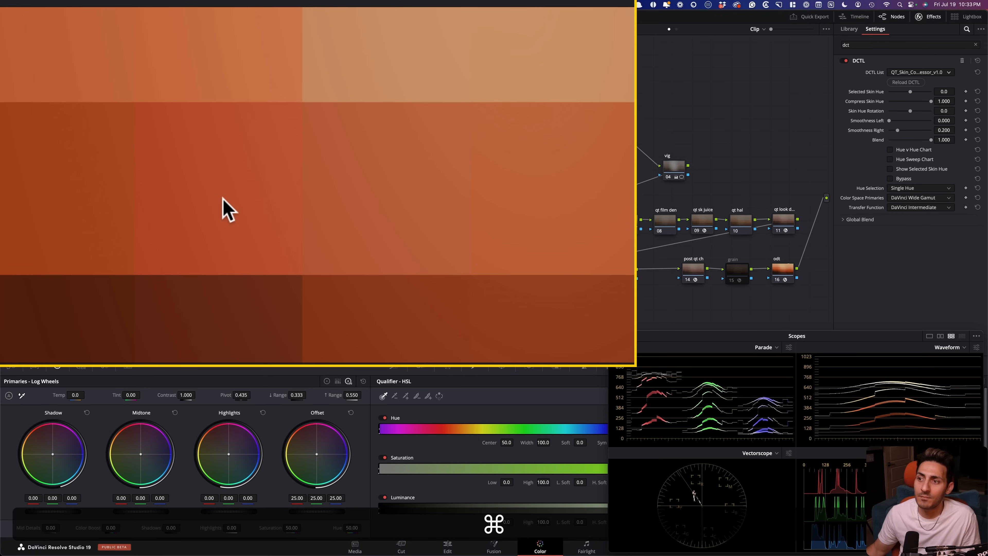
key("shift+z")
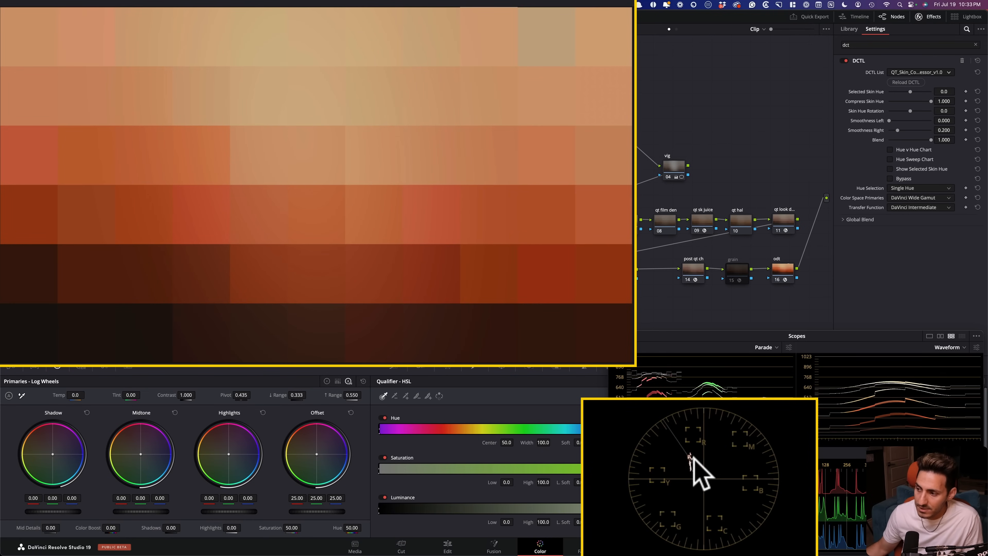
key("super+d")
key("super+d")
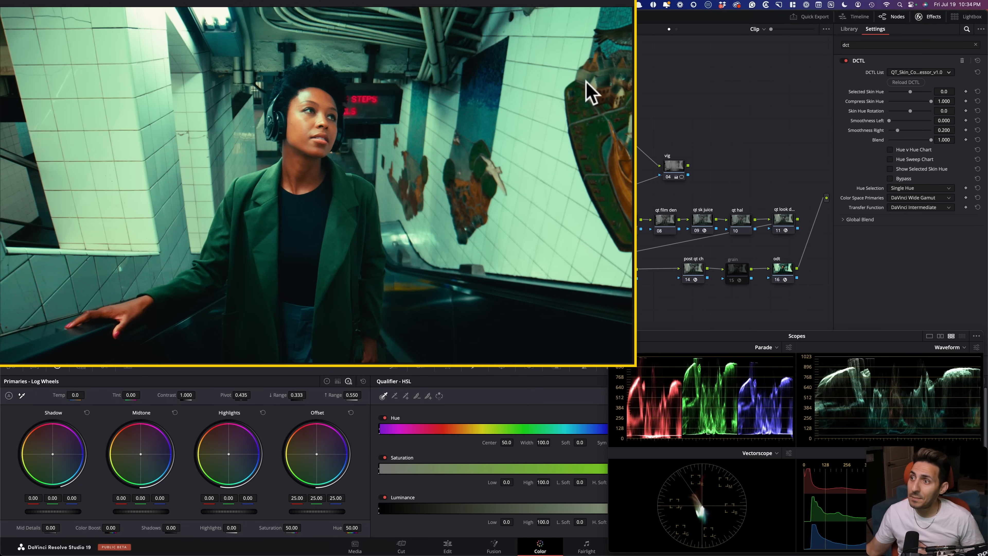
- Compare the subway portrait with the qt sk juice node off and on, leaving the node disabled
left_click(700, 218)
key("super+d")
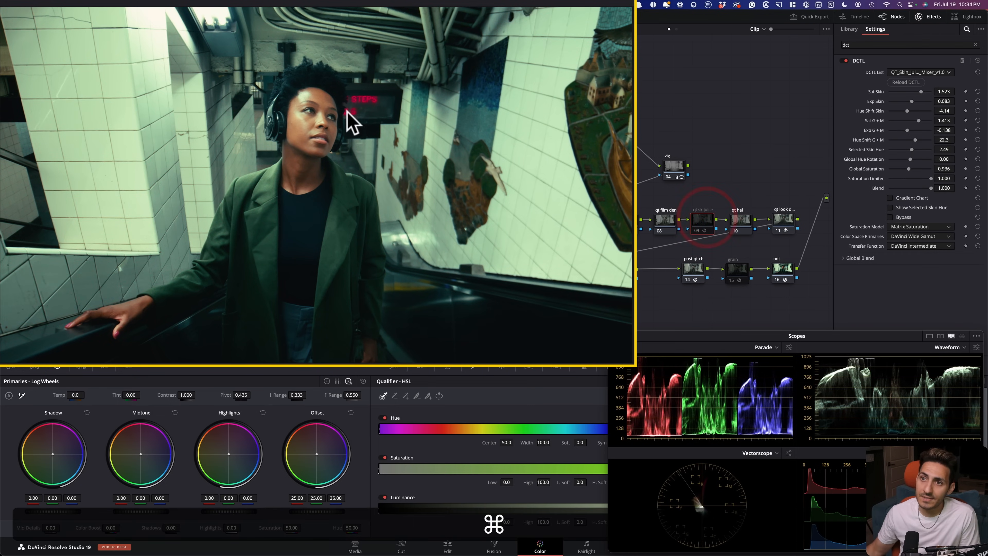
key("super+d")
key("super+d")
- Try Skin Hue Rotation values of -1.8 and 10.8 on the skin compressor while the qt sk juice node is off
left_click(626, 221)
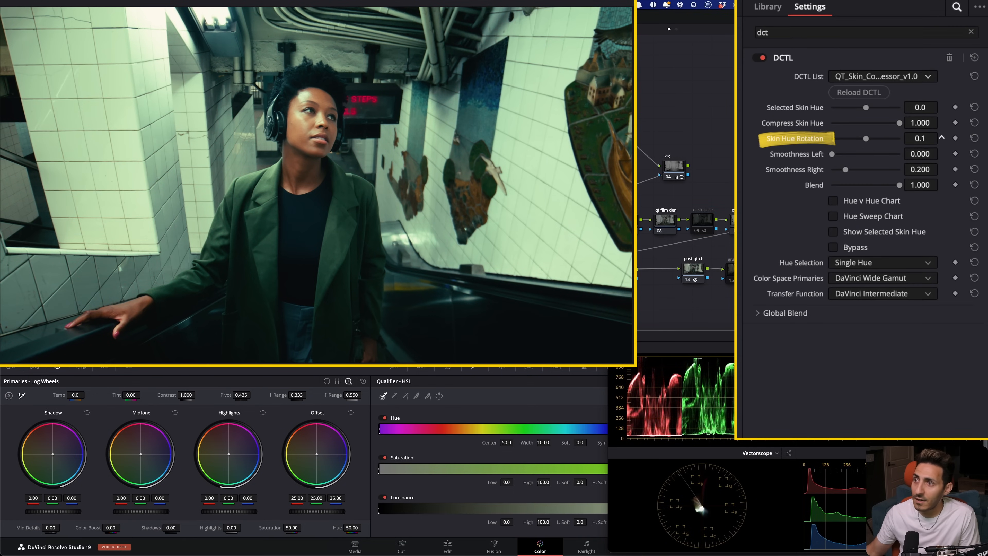
mouse_move(920, 138)
left_mouse_down()
mouse_move(909, 138)
mouse_move(920, 138)
left_mouse_up()
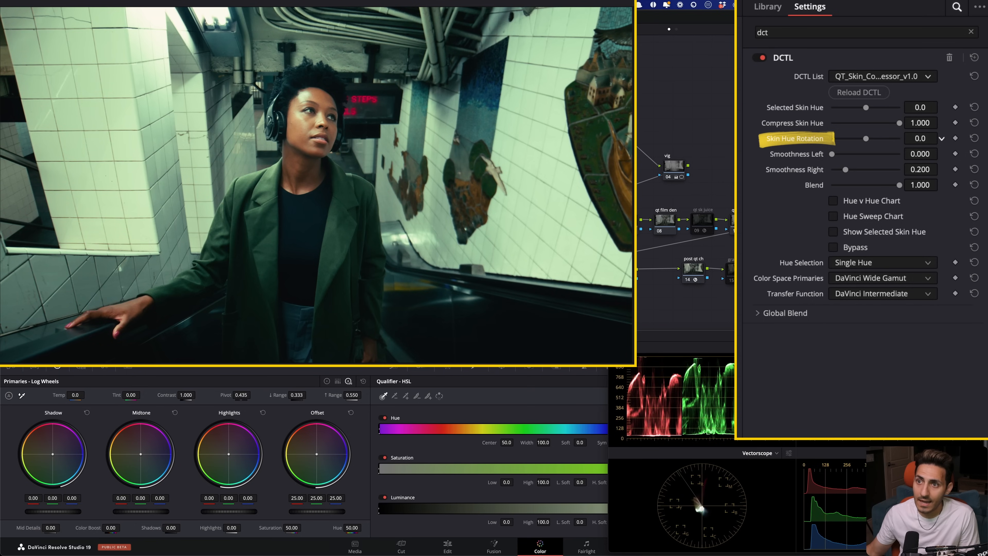
left_click_drag(921, 138, 919, 138)
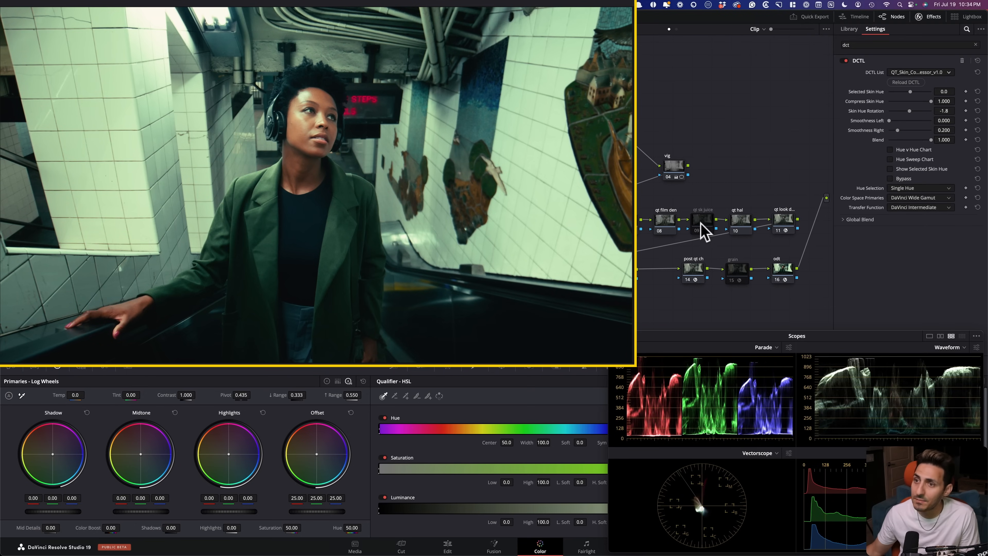
key("super+z")
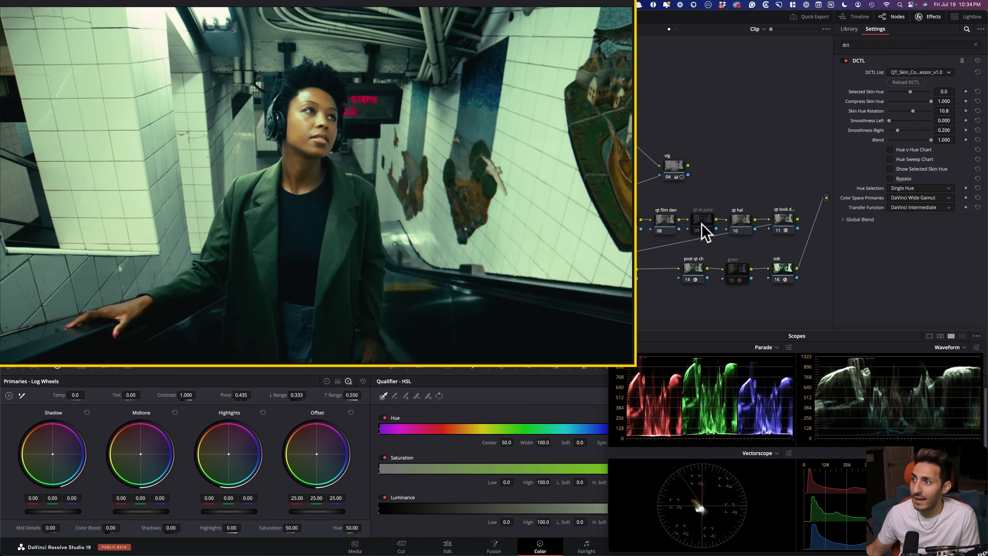
- Undo the Skin Hue Rotation trials on the skin compressor and restore the qt sk juice node to enabled
left_click(700, 222)
key("super+d")
key("super+z")
key("super+z")
key("super+z")
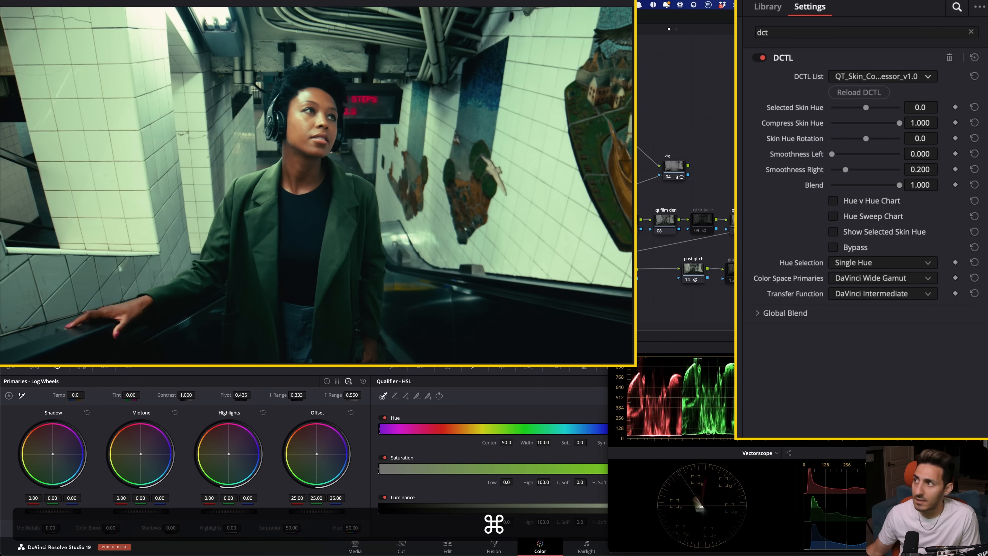
key("super+z")
key("super+shift+z")
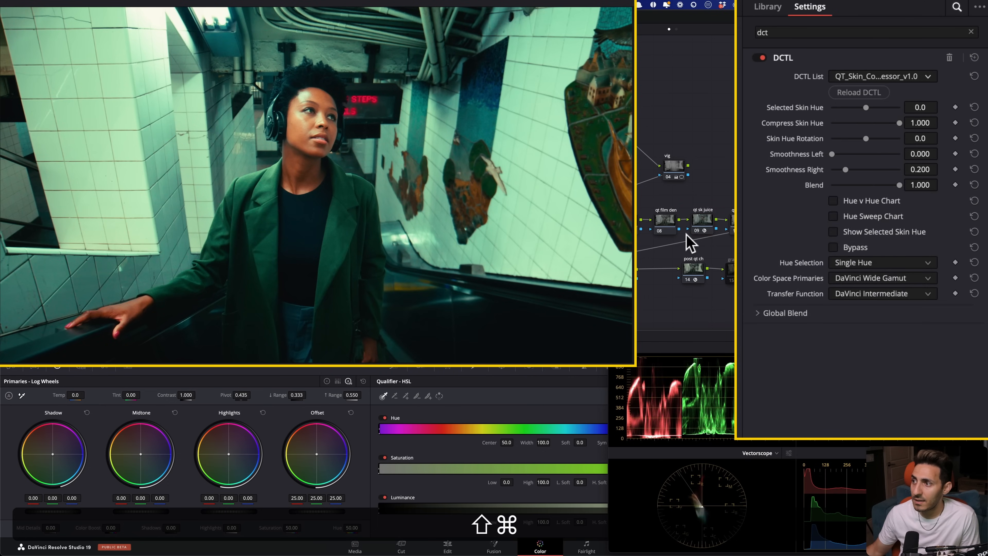
key("super+shift+z")
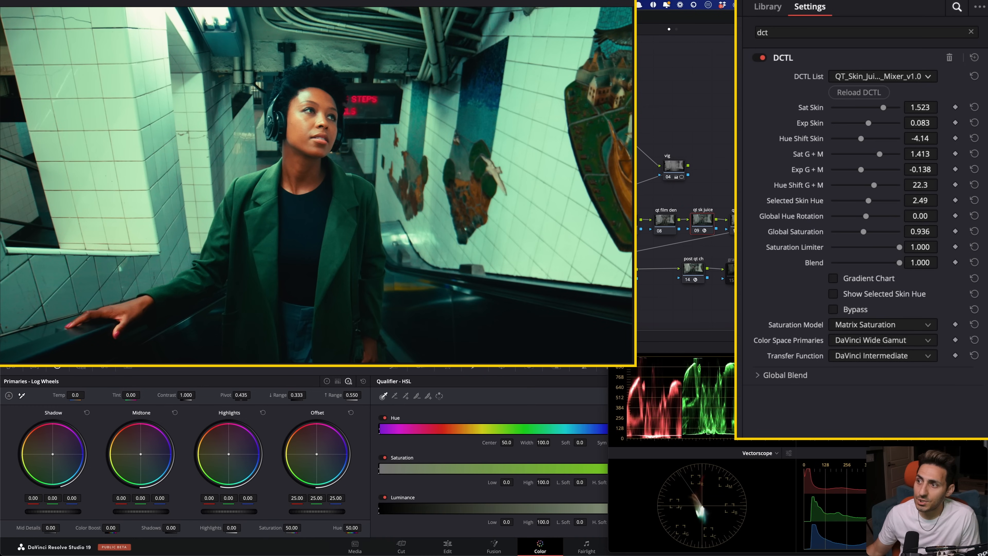
- Turn on the Skin Hue Indicator in the post qt ch node and set the skin compressor's Skin Hue Rotation to 1.0
left_click(738, 221)
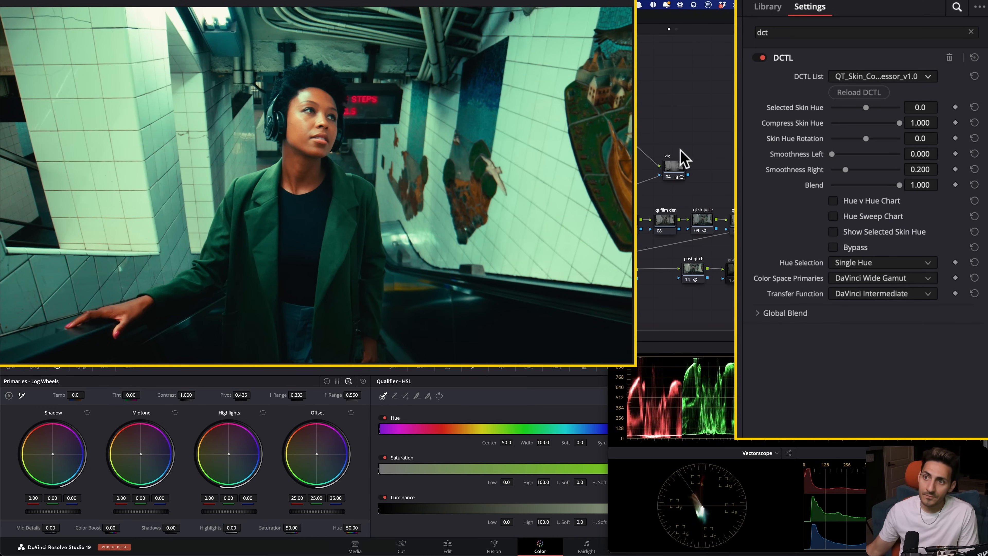
left_click(693, 269)
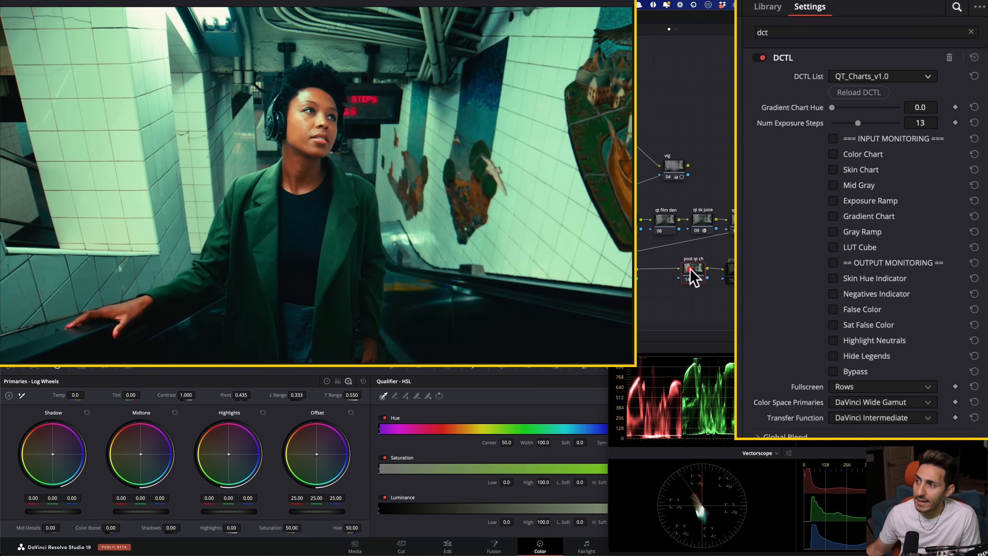
left_click(878, 278)
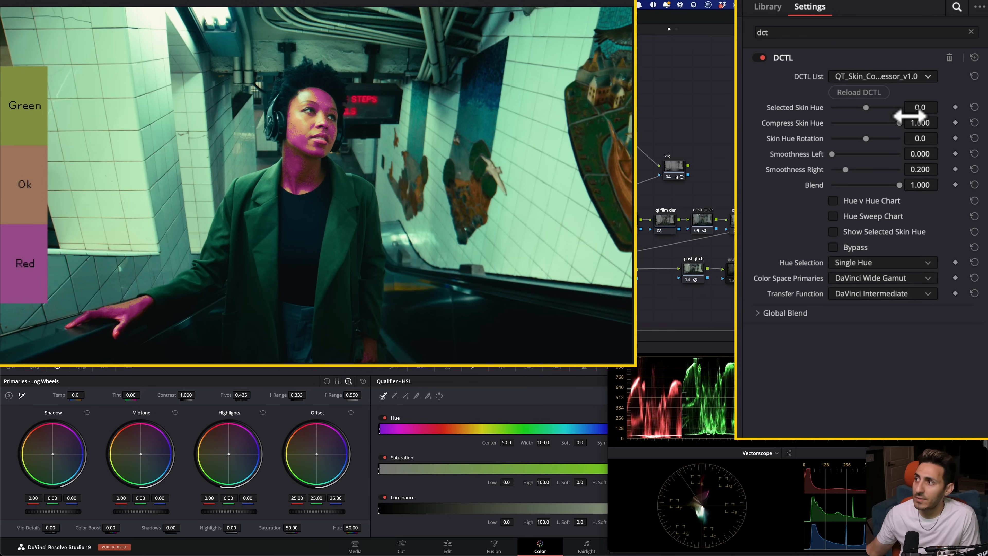
mouse_move(912, 138)
left_mouse_down()
mouse_move(922, 138)
mouse_move(911, 138)
left_mouse_up()
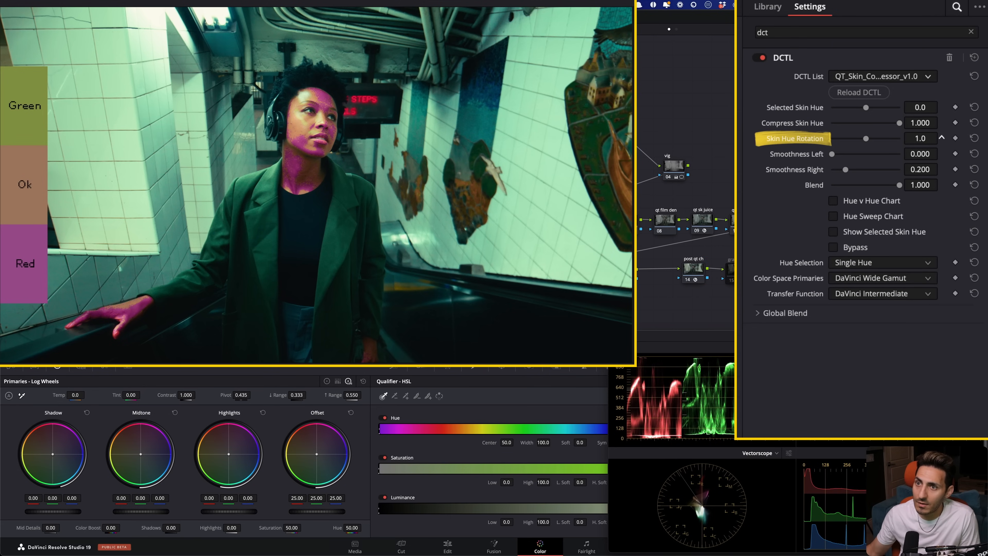
- Disable the post qt ch node to hide the skin hue overlay, and reselect the skin compressor node
left_click(693, 272)
key("super+d")
left_click(623, 269)
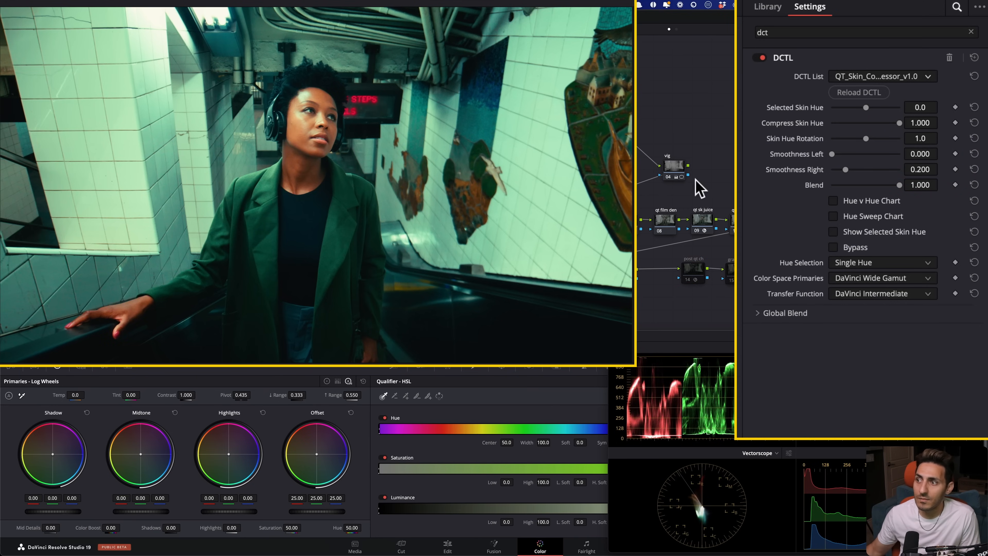
- Try Skin Hue Rotation values of 7.0 and 6.0 on the woman's face close up, and settle on 3.0
key("super")
scroll(315, 173, "up", 5)
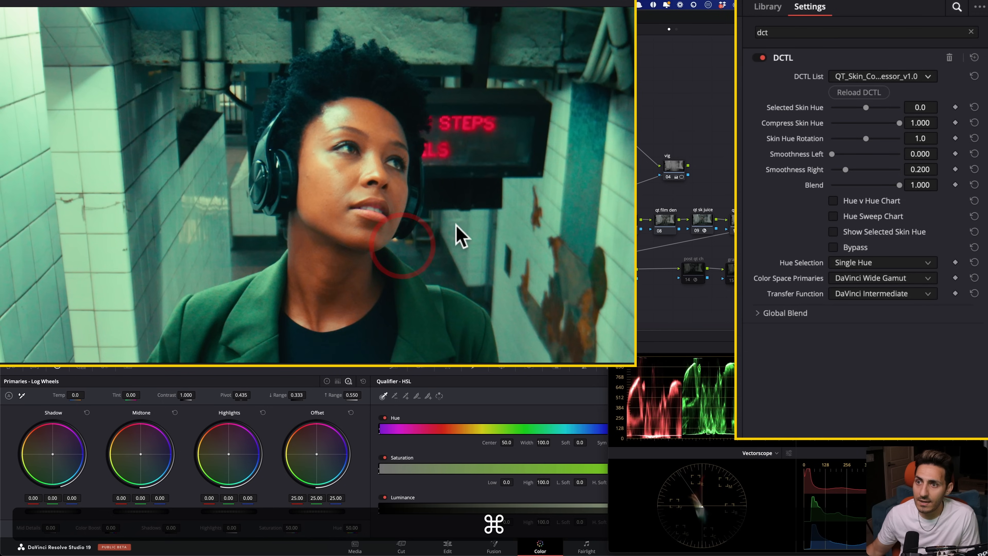
left_click_drag(912, 139, 942, 139)
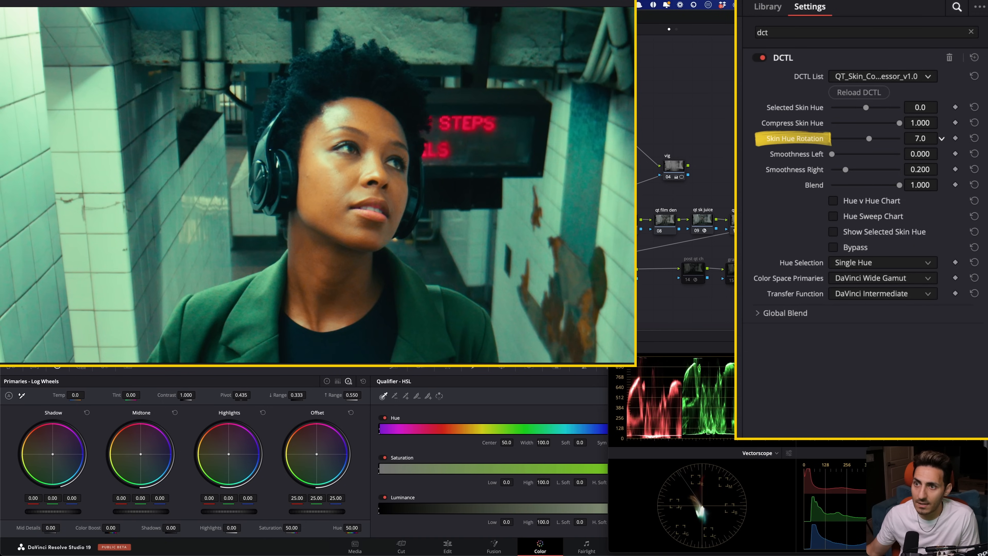
left_click_drag(942, 138, 941, 137)
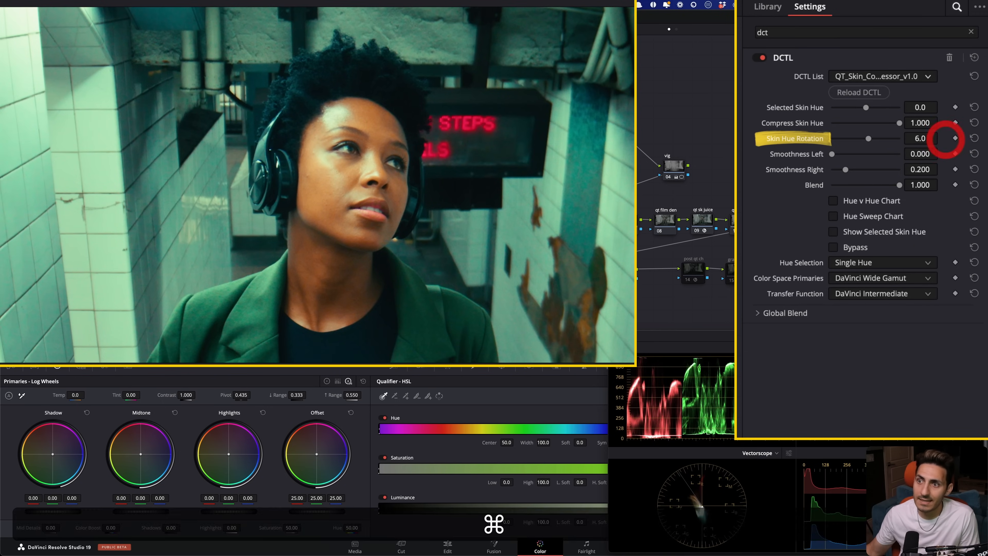
scroll(402, 271, "down", 5)
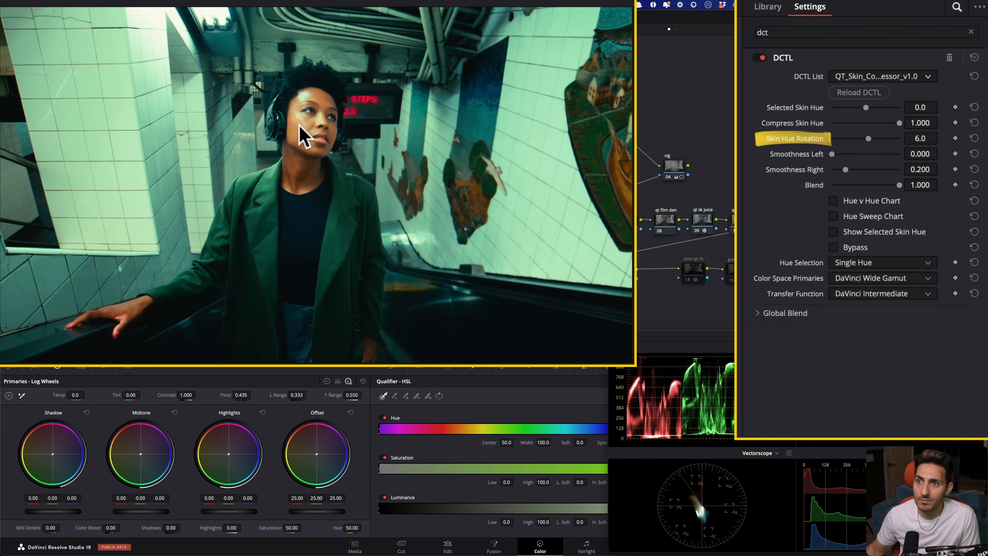
scroll(335, 204, "up", 5)
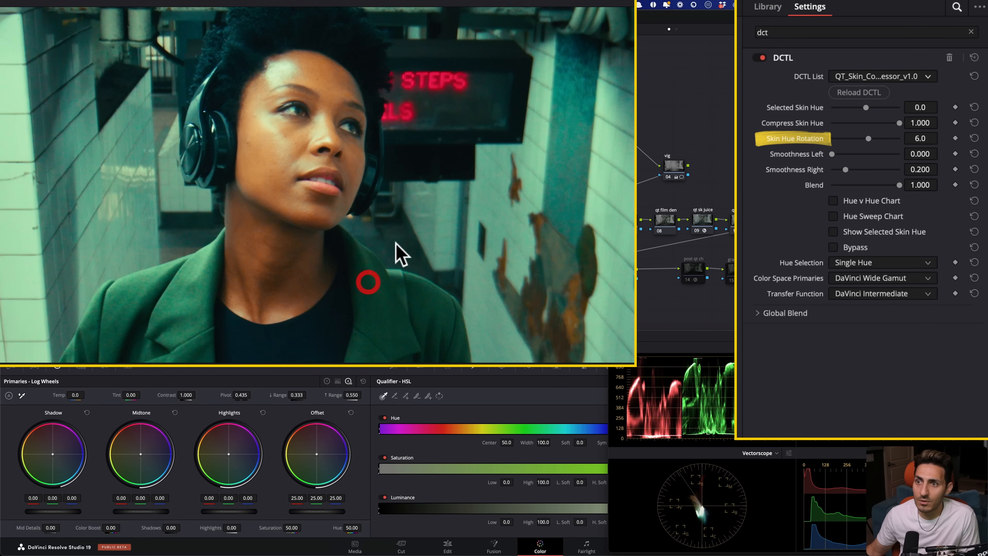
left_click_drag(396, 242, 438, 278)
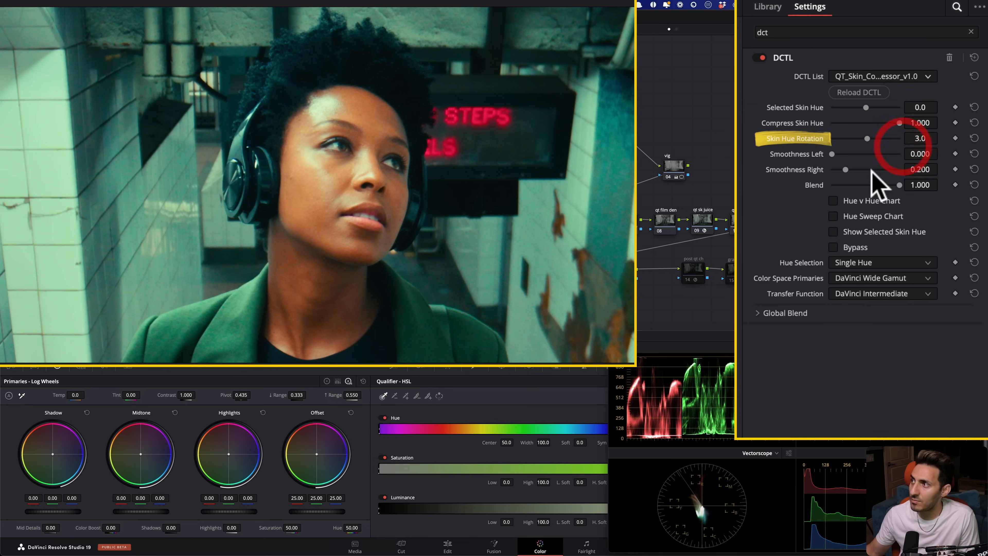
scroll(360, 304, "down", 3)
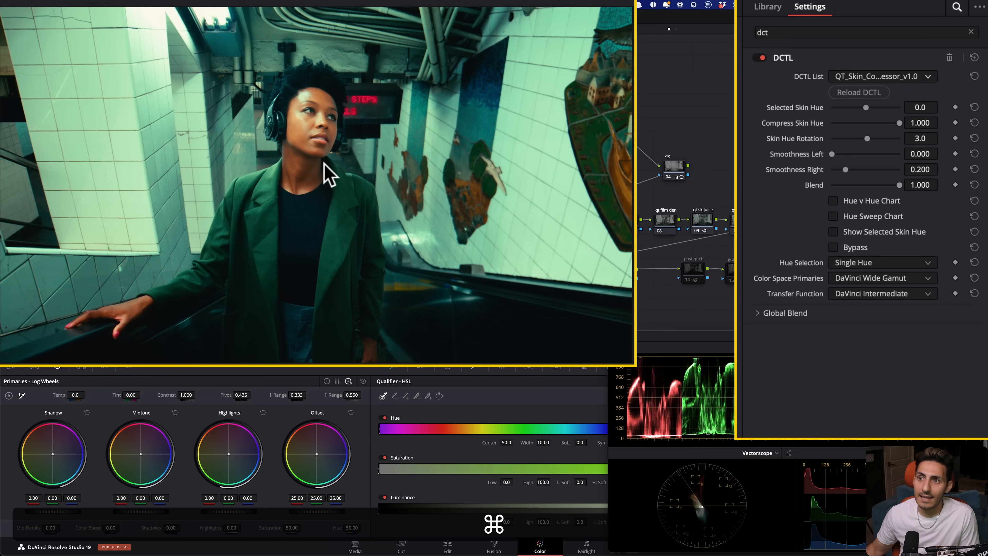
- Add a DCTL effect to the qt film den node, and switch the charts node to the Color Chart in Rows display
left_click(663, 220)
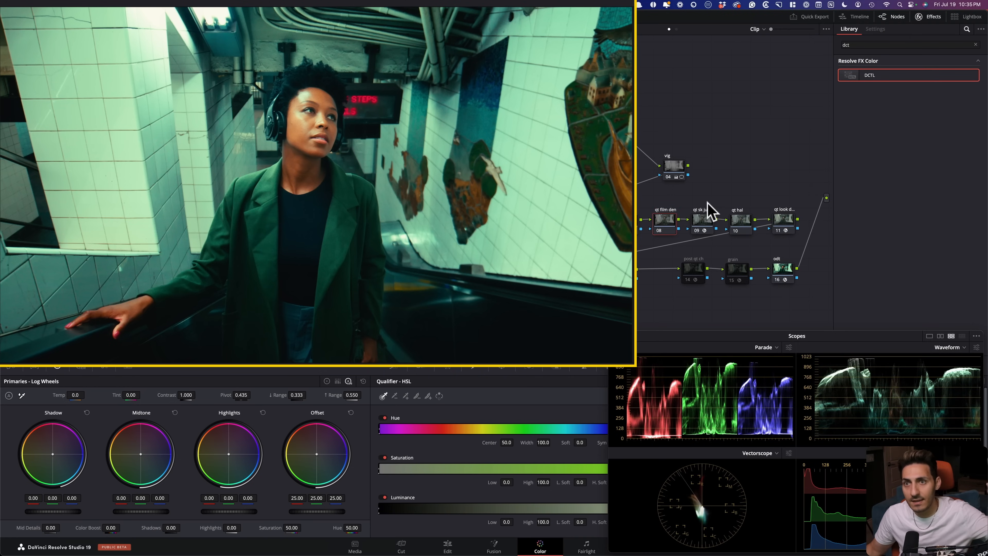
left_click_drag(871, 76, 665, 226)
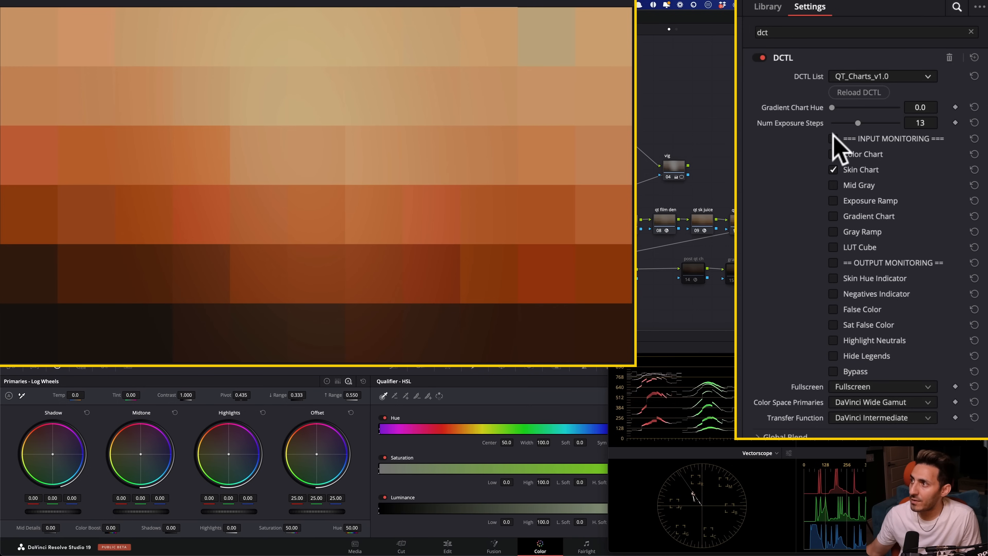
left_click(863, 154)
left_click(876, 385)
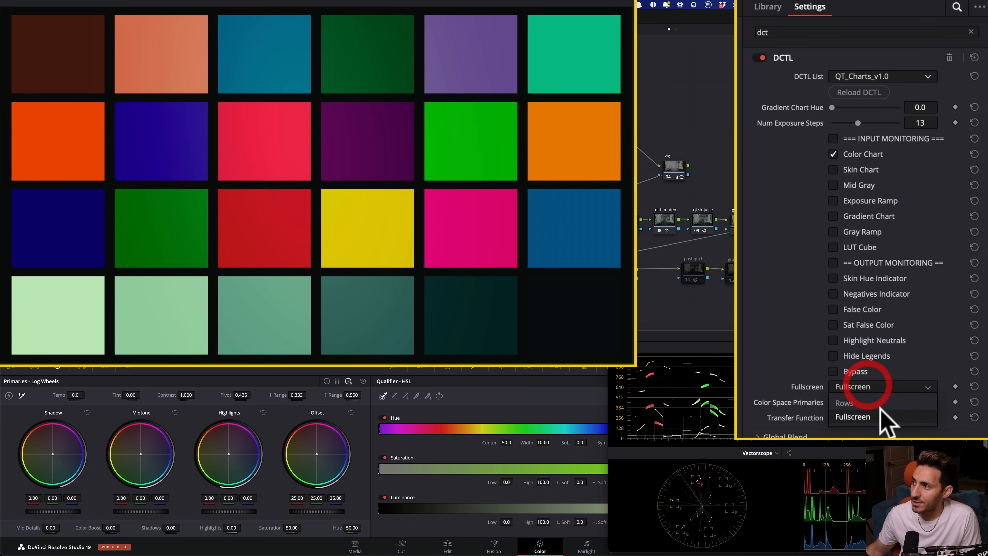
left_click(871, 403)
- Load QT_Film_Density_v1.1 in the DCTL effect of the qt film den node
left_click(663, 222)
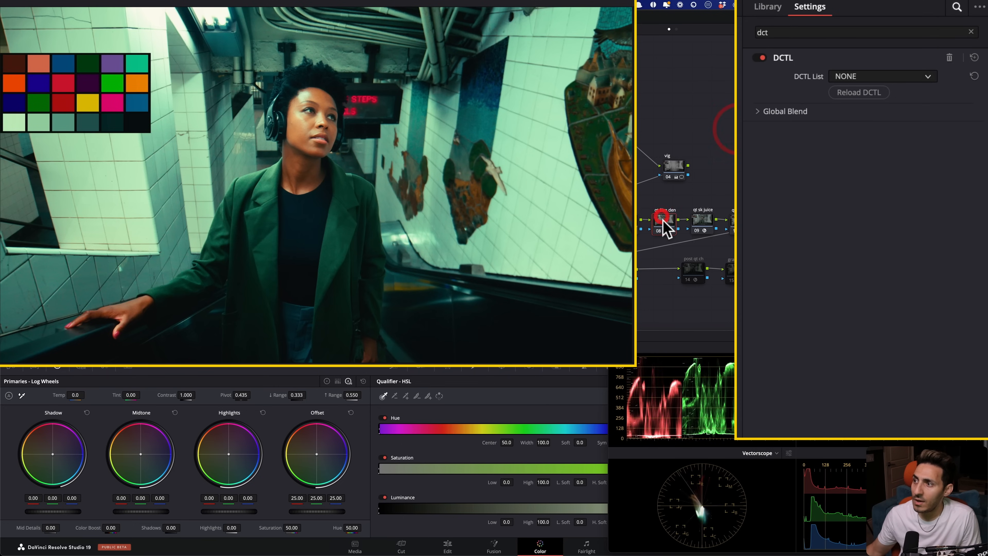
left_click(902, 76)
scroll(893, 188, "down", 3)
left_click(871, 148)
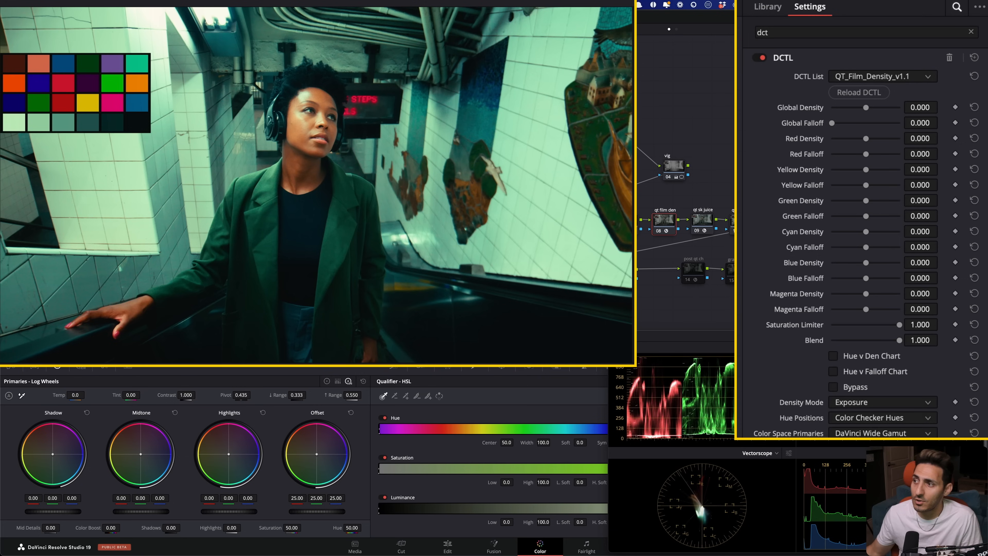
- Inspect the portrait's reds close up and set the film density effect's Red Density to 0.646
scroll(370, 97, "up", 8)
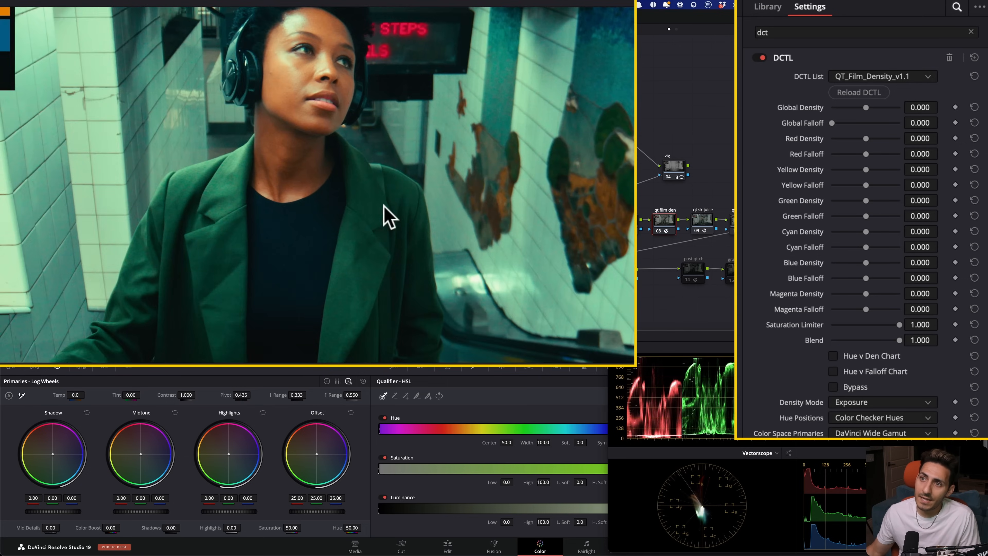
left_click_drag(383, 205, 379, 261)
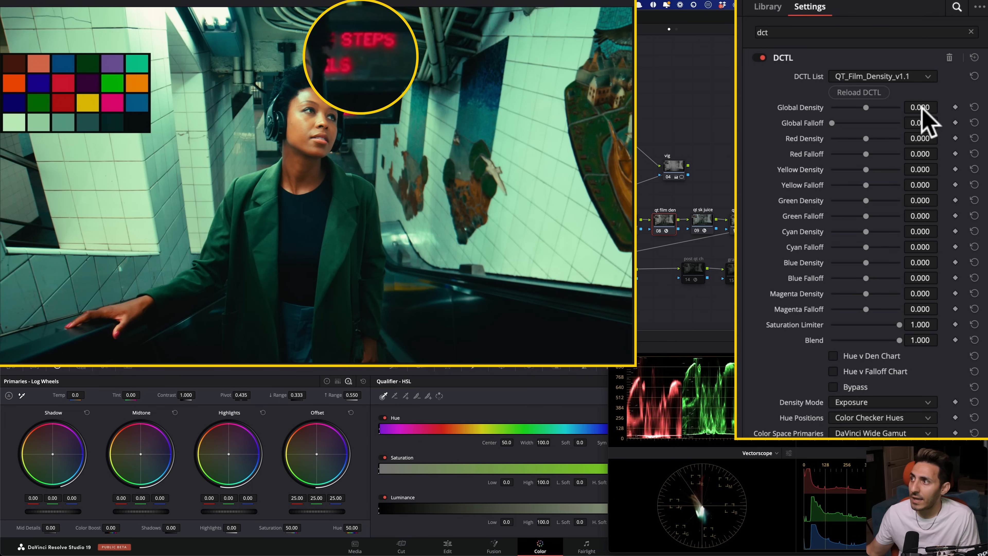
mouse_move(872, 139)
left_mouse_down()
mouse_move(900, 139)
mouse_move(884, 138)
left_mouse_up()
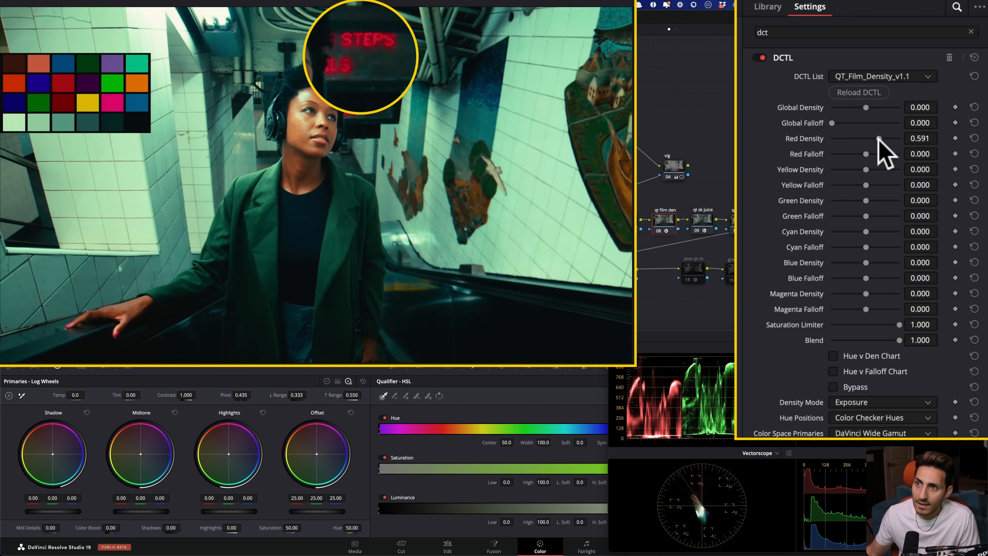
left_click_drag(879, 137, 887, 136)
- Compare the full portrait and the woman's face close up with the film density node off and on
key("super+d")
key("super+d")
scroll(322, 146, "up", 5)
left_click_drag(320, 180, 300, 280)
scroll(300, 279, "up", 2)
left_click(300, 283)
key("super+d")
key("super+d")
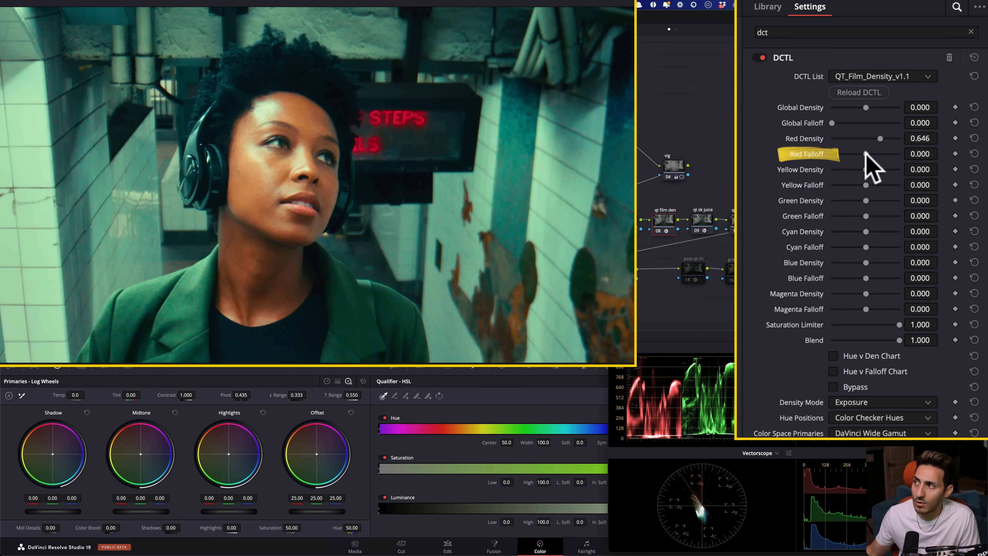
- Set the film density effect's Red Falloff to 1.000 and its Red Density to 1.032, checking the face close up
mouse_move(880, 156)
left_mouse_down()
mouse_move(908, 157)
mouse_move(882, 154)
left_mouse_up()
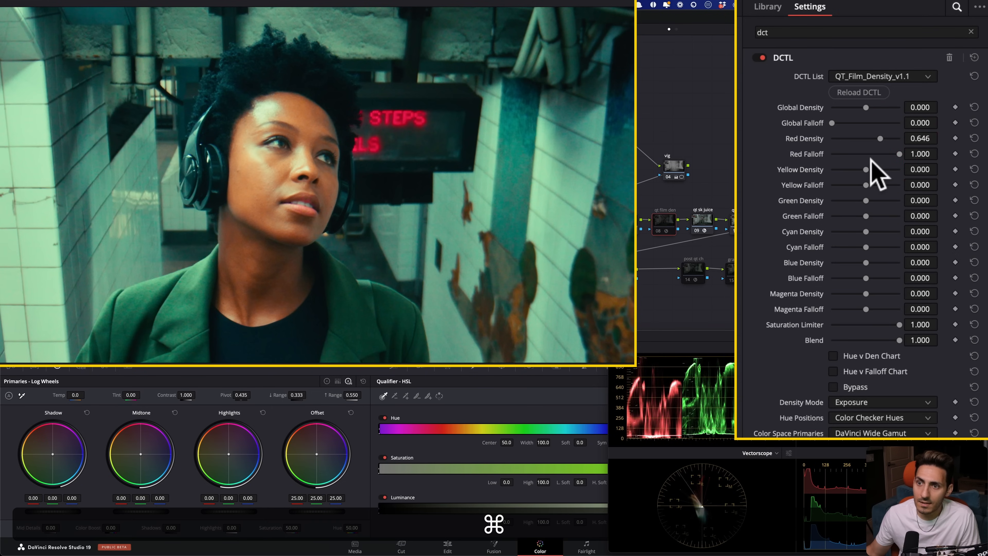
left_click_drag(880, 138, 890, 139)
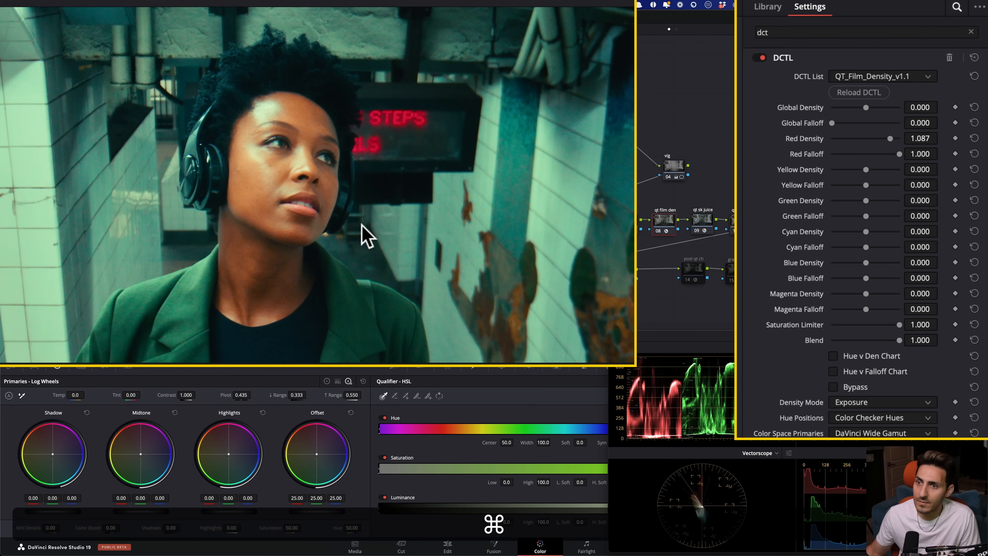
left_click_drag(900, 153, 886, 138)
key("shift+z")
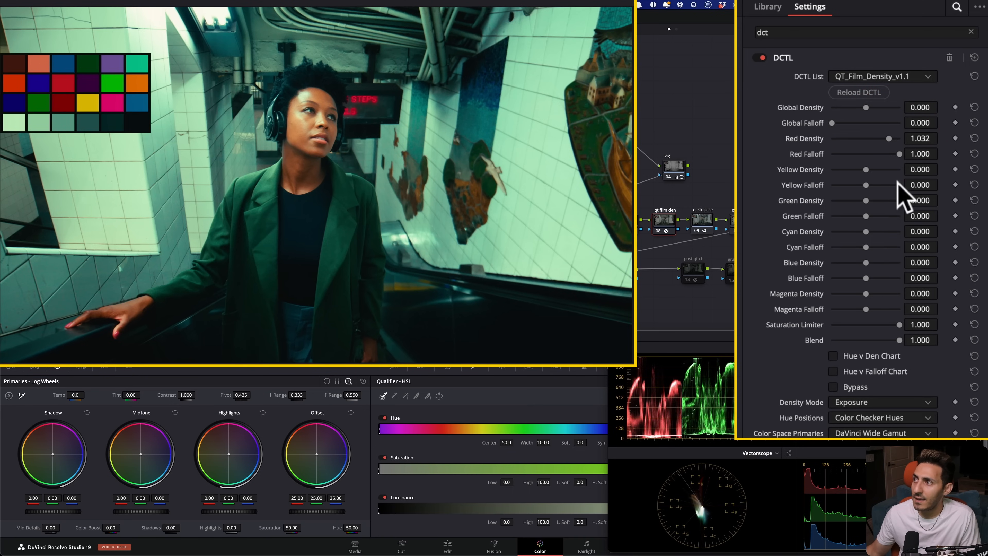
- Set Green Density to -0.454, Cyan Density to 0.481 and Blue Density to -0.178 in the film density effect
mouse_move(867, 199)
left_mouse_down()
mouse_move(911, 196)
mouse_move(836, 200)
mouse_move(900, 212)
mouse_move(783, 206)
mouse_move(820, 213)
mouse_move(844, 204)
mouse_move(805, 215)
mouse_move(860, 214)
mouse_move(542, 154)
left_mouse_up()
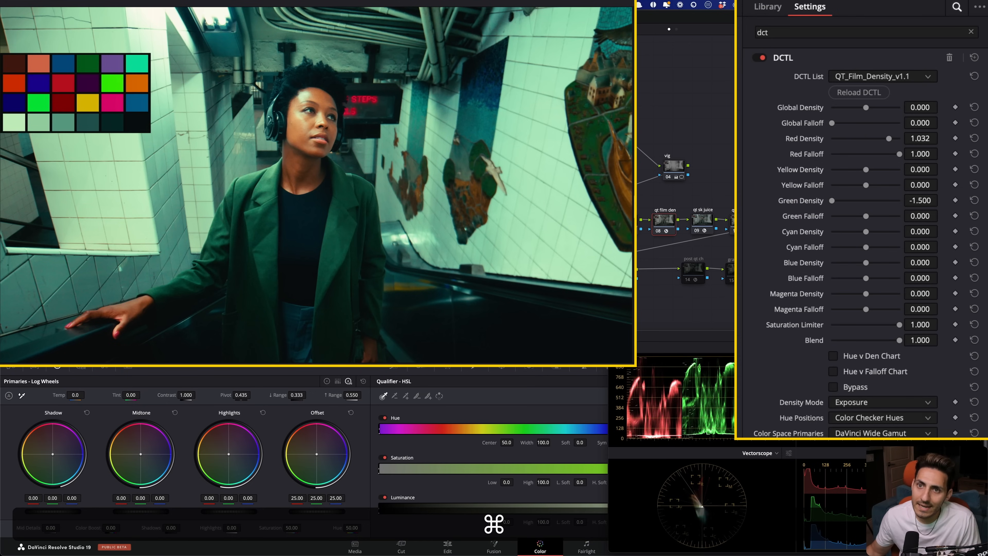
left_click_drag(833, 199, 855, 195)
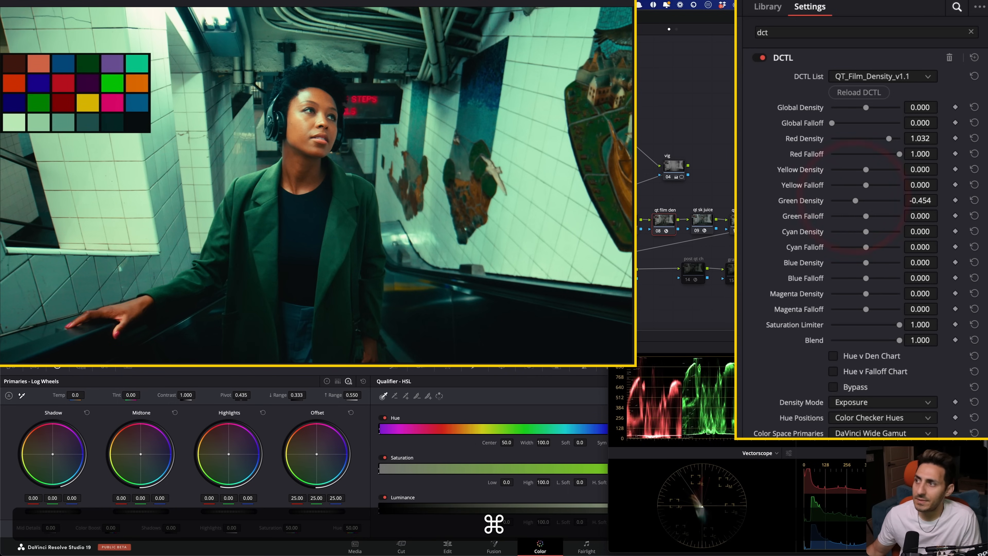
left_click_drag(866, 231, 861, 263)
- Compare the portrait and the color chart with the film density node off and on
key("super+d")
key("super+d")
key("super+d")
key("super+d")
key("super+d")
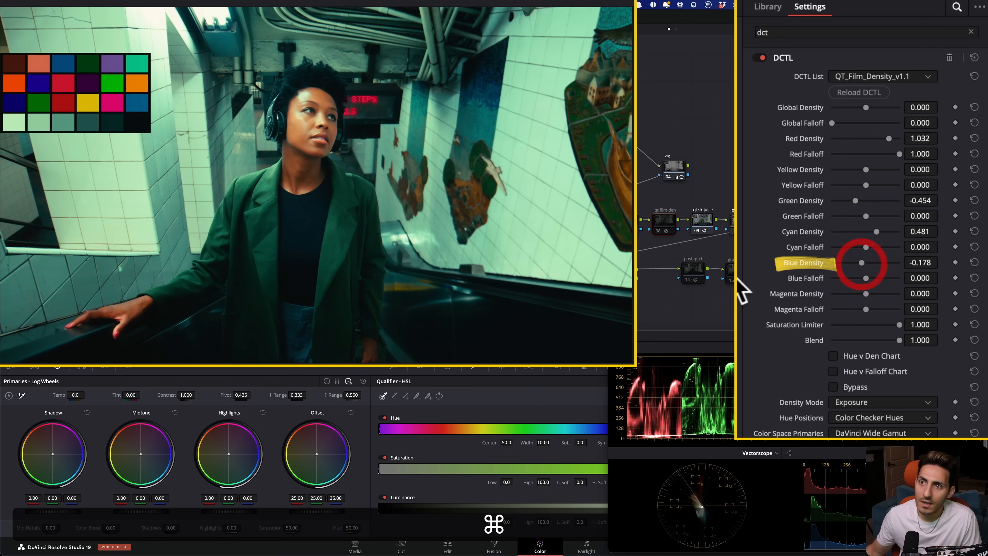
key("super+d")
key("super+d")
key("super+d")
key("super+d")
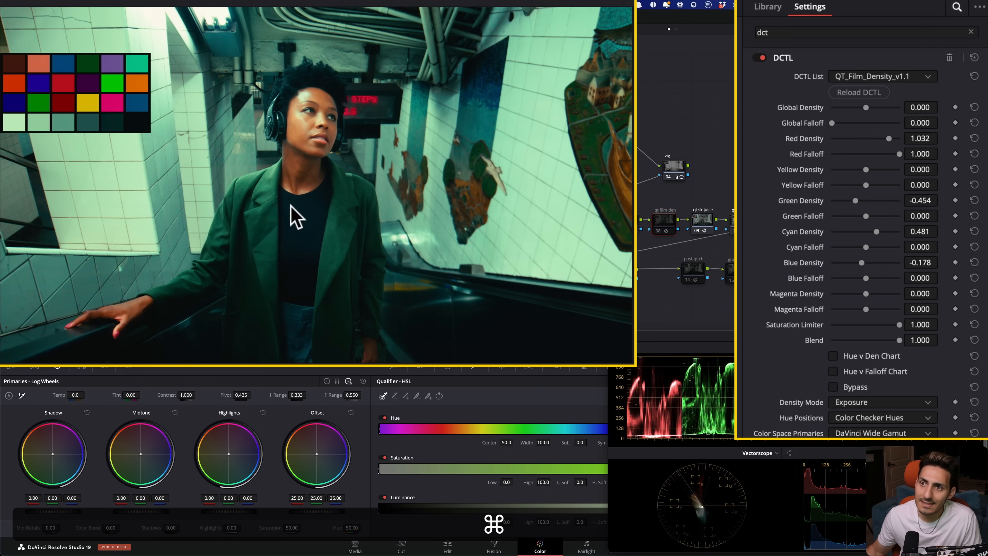
key("super+d")
key("super+d")
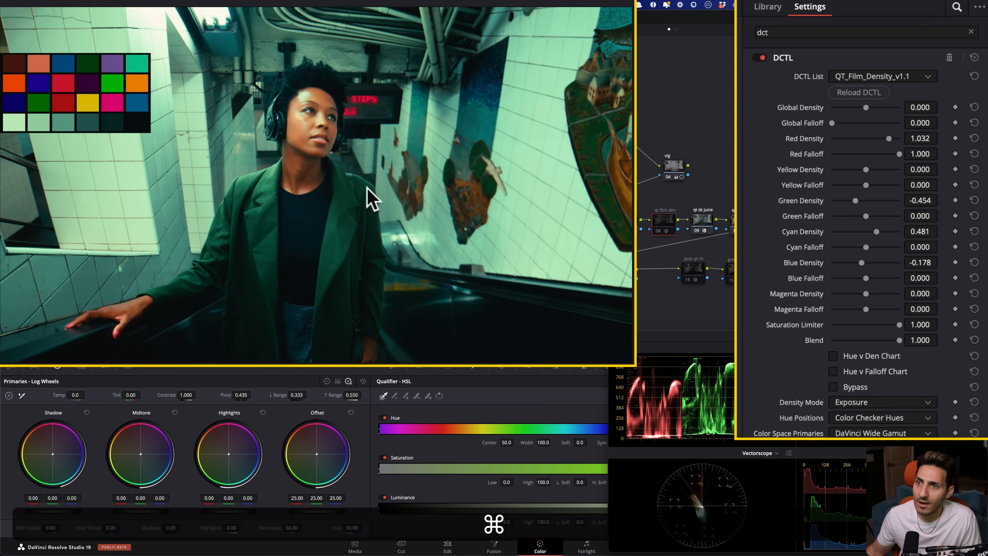
- Try a Yellow Density change and a Green Density of -0.207, and undo both
mouse_move(873, 170)
left_mouse_down()
mouse_move(858, 169)
mouse_move(887, 169)
mouse_move(860, 170)
mouse_move(882, 170)
mouse_move(872, 170)
left_mouse_up()
double_click(807, 169)
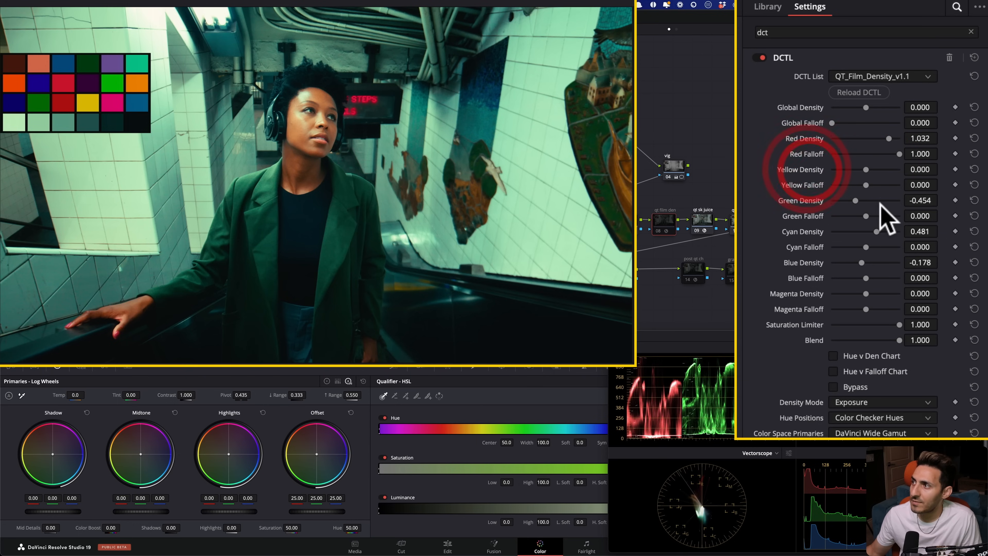
left_click_drag(855, 197, 860, 199)
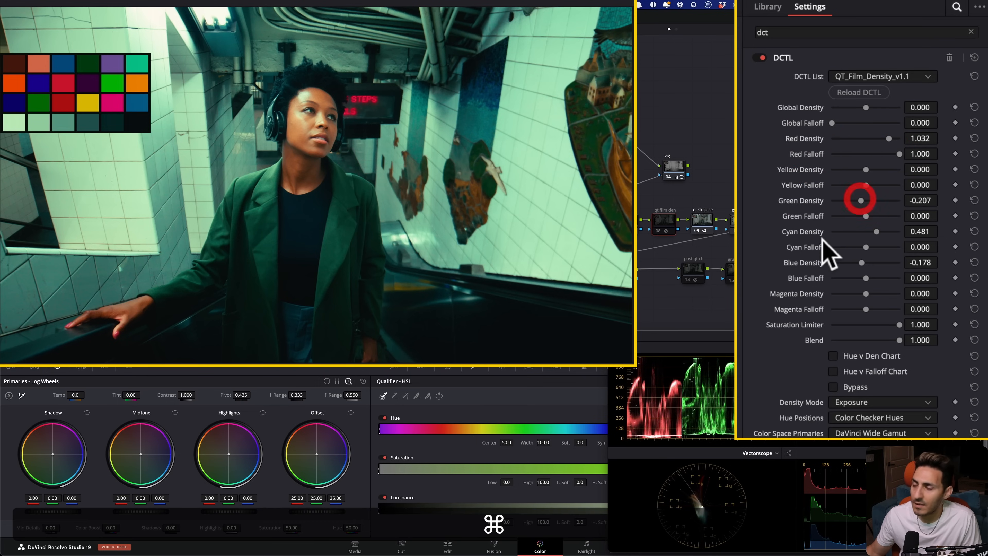
key("super+z")
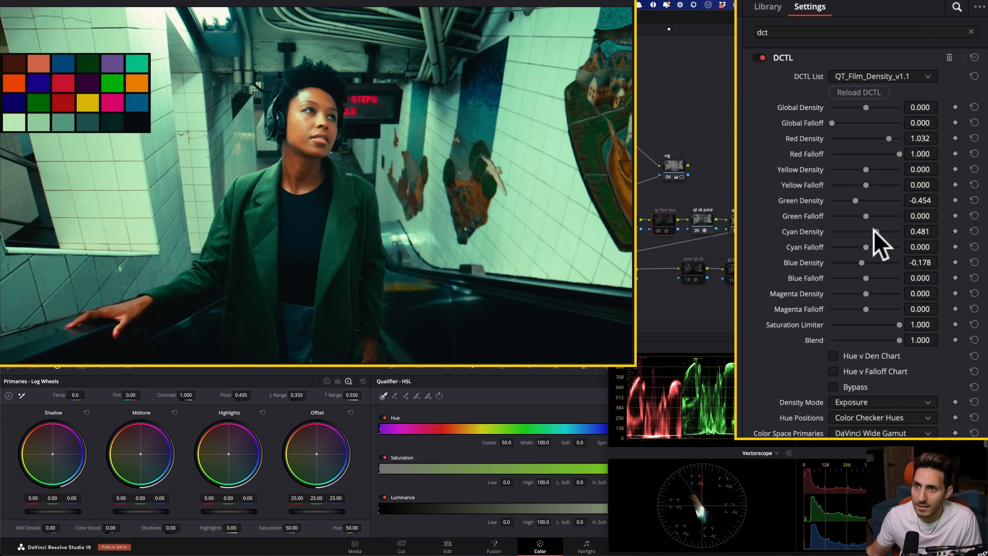
- Set Cyan Density to -0.069 and compare the portrait and color chart with the film density node off and on
left_click_drag(877, 232, 864, 231)
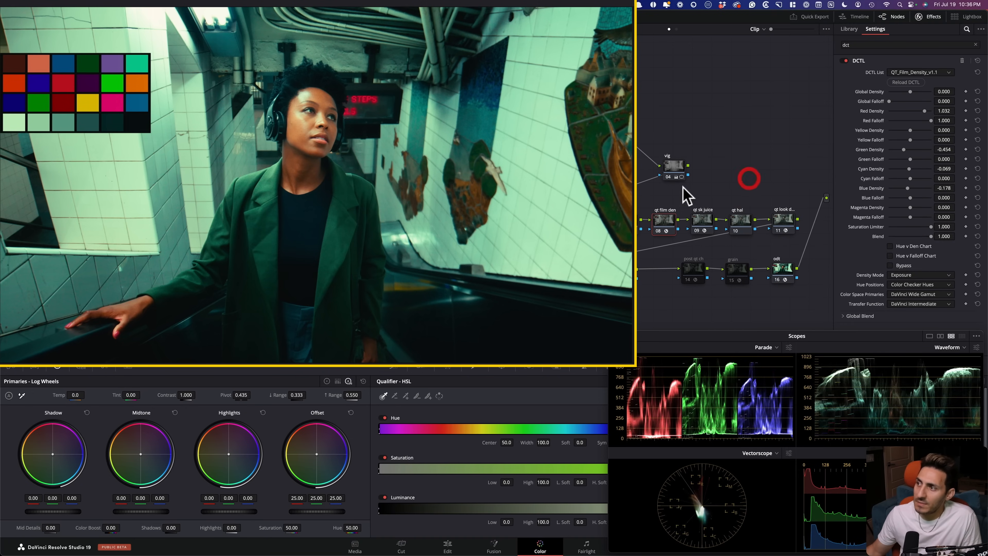
left_click(626, 222)
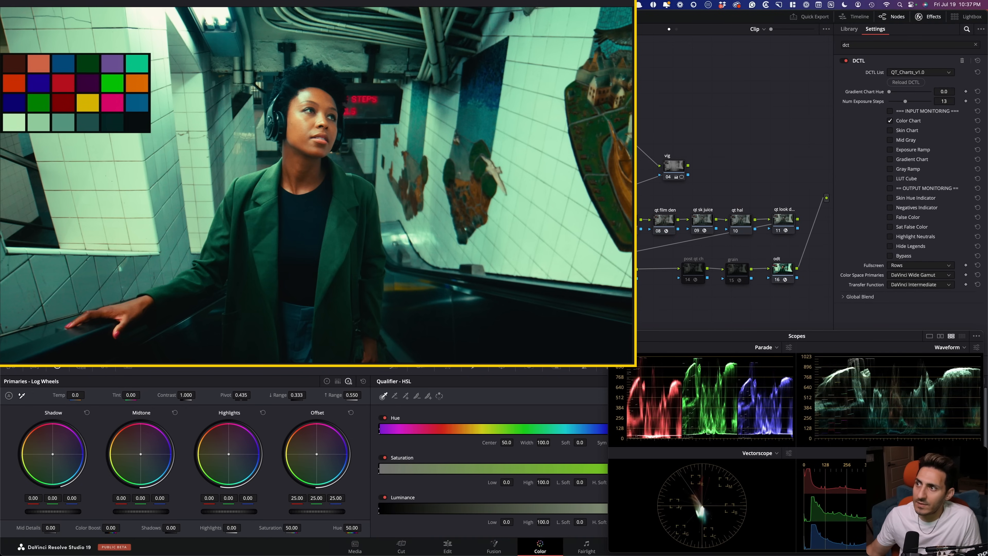
key("super+d")
key("super+d")
left_click(672, 226)
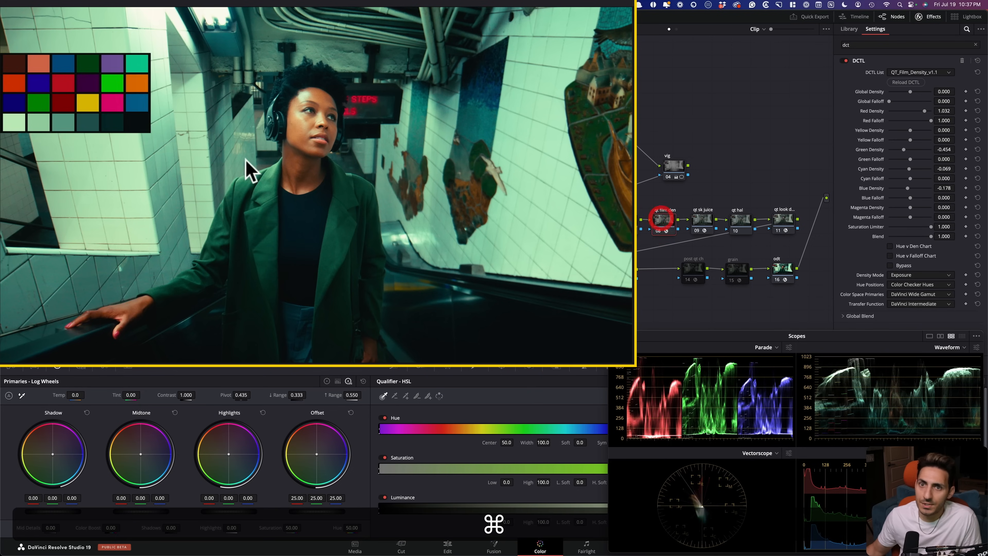
key("super+d")
key("super+d")
key("super+d")
key("super+d")
key("super+d")
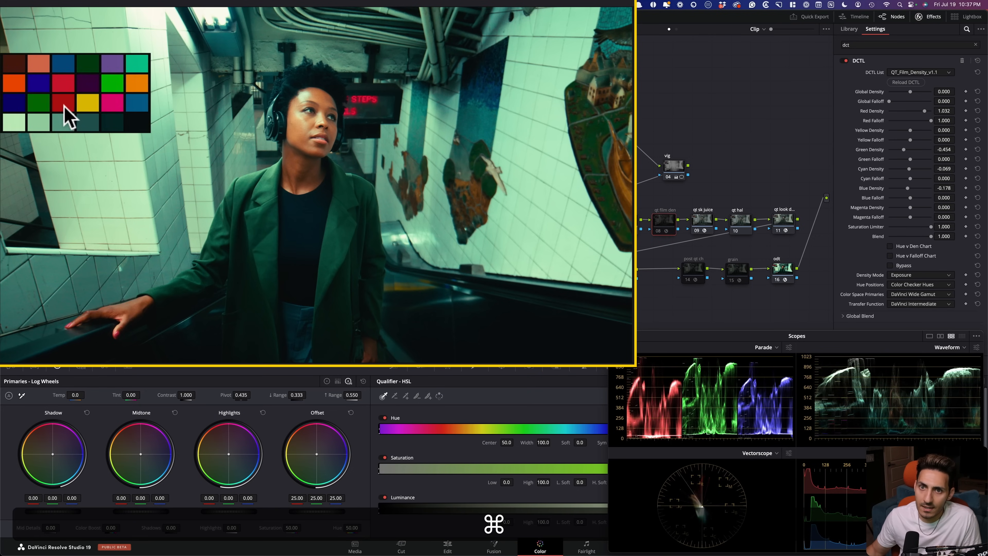
key("super+d")
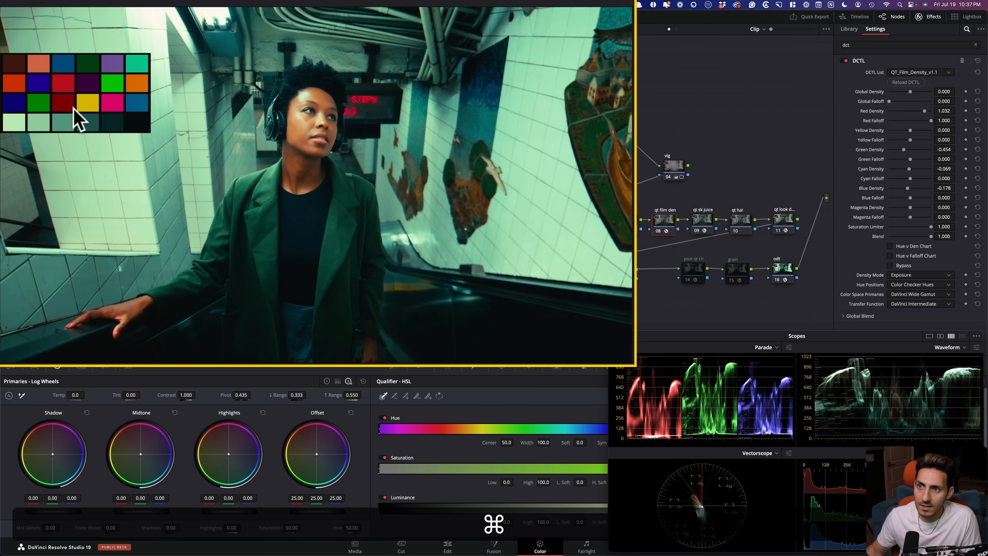
- Add a DCTL effect to the qt hal node and load QT_Halation_v1.0 in it
left_click(733, 212)
left_click_drag(904, 76, 763, 221)
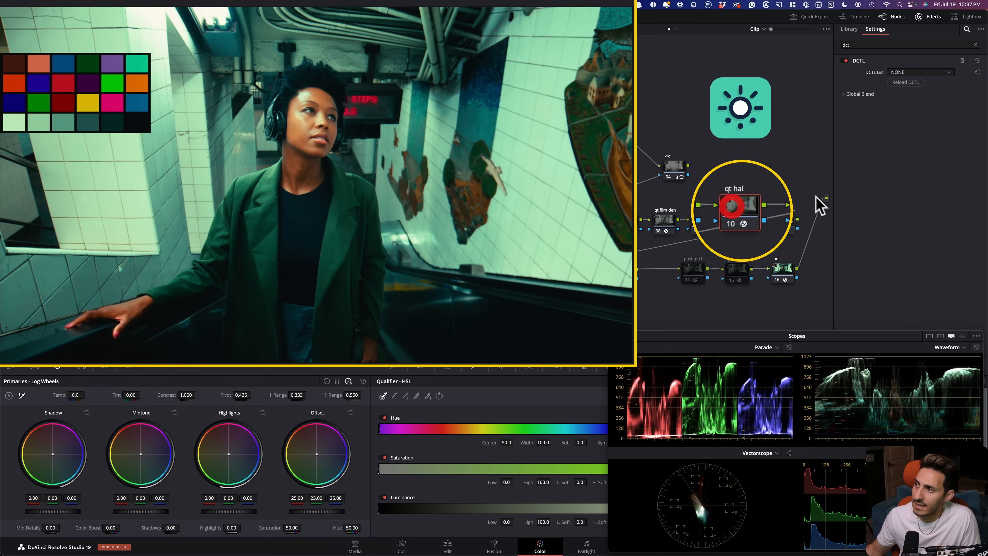
left_click(935, 73)
left_click(908, 143)
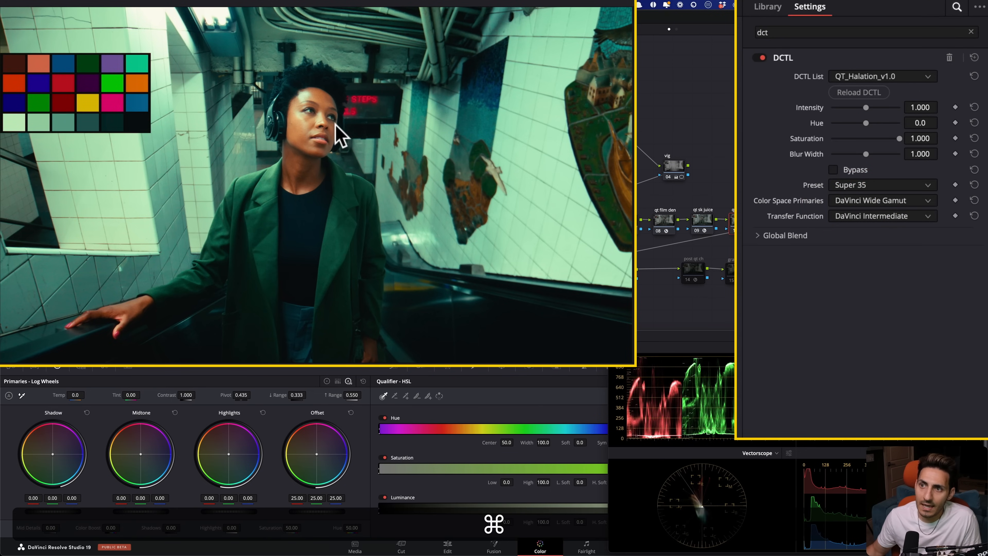
- Inspect the halation close up on the woman's face and around the bright ceiling light fixture
scroll(330, 125, "up", 5)
scroll(422, 276, "up", 3)
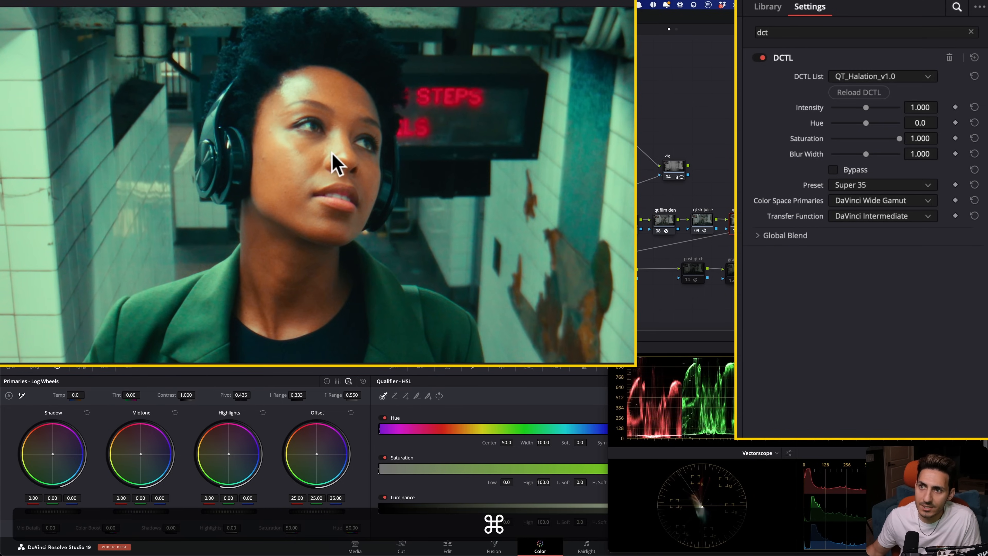
scroll(483, 100, "up", 2)
scroll(483, 100, "down", 4)
scroll(382, 121, "up", 2)
left_click_drag(374, 173, 428, 333)
scroll(366, 205, "up", 3)
left_click_drag(409, 195, 384, 323)
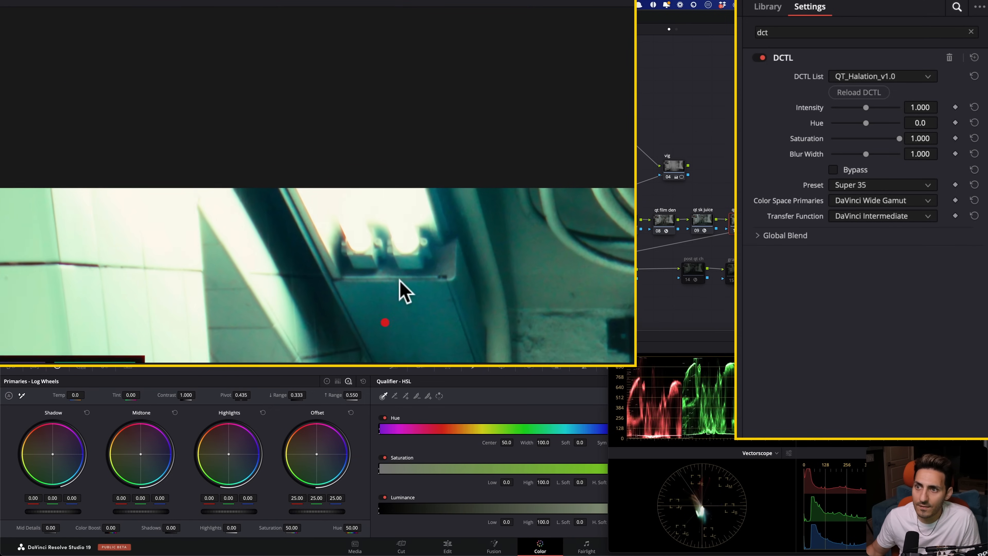
scroll(401, 274, "up", 2)
left_click_drag(415, 249, 379, 210)
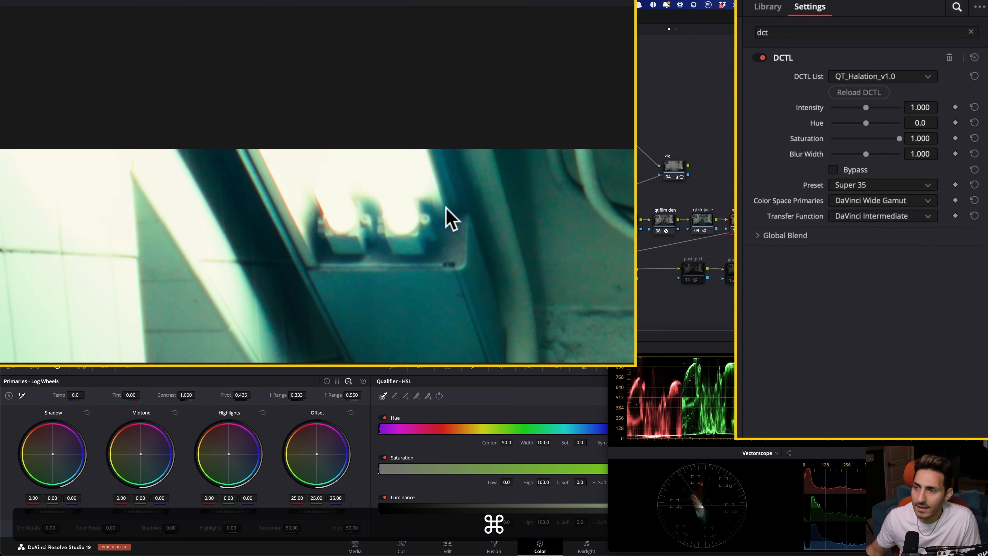
- Try the halation effect's Super 16 preset on the ceiling light and the full portrait, and return to Super 35
left_click(893, 182)
left_click(858, 243)
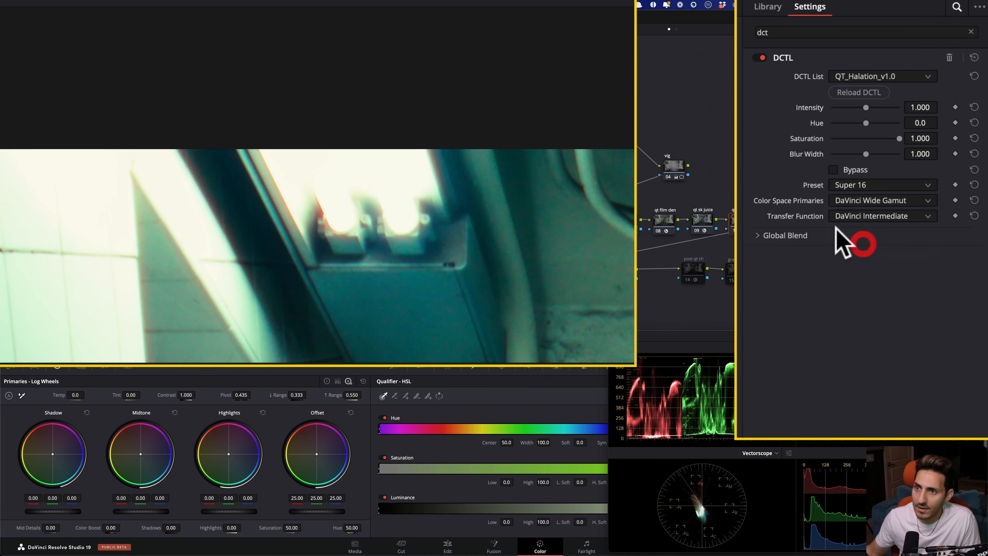
key("super+d")
key("super+d")
key("shift+z")
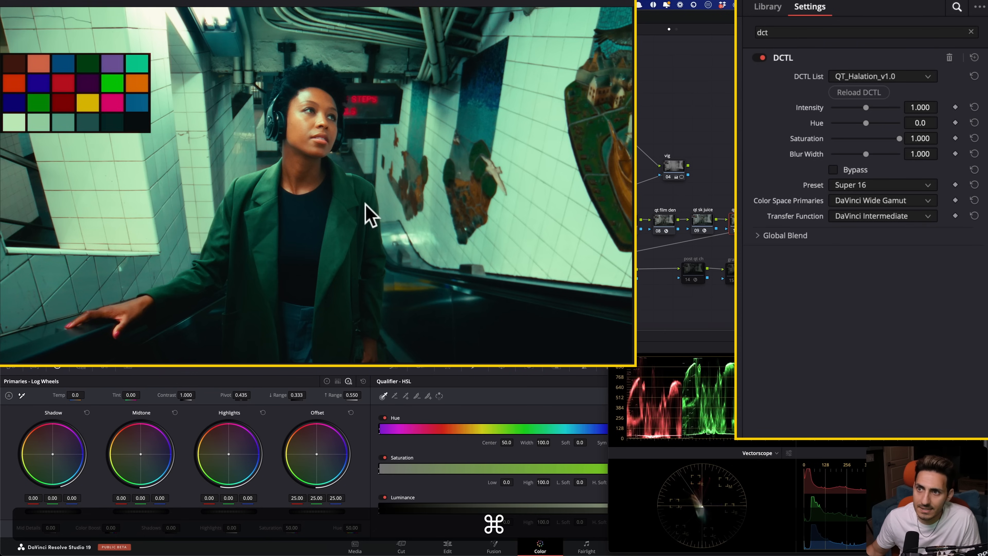
left_click(891, 183)
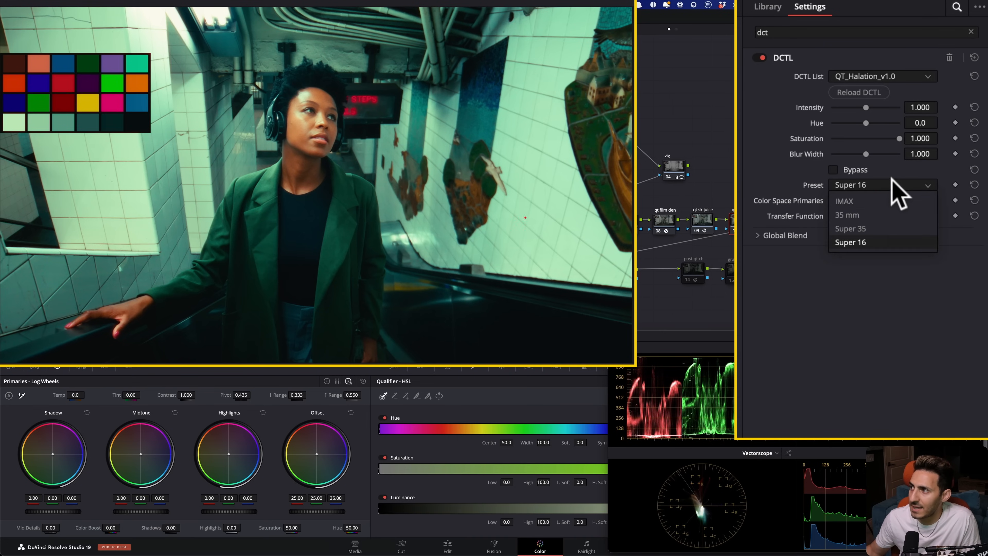
left_click(878, 228)
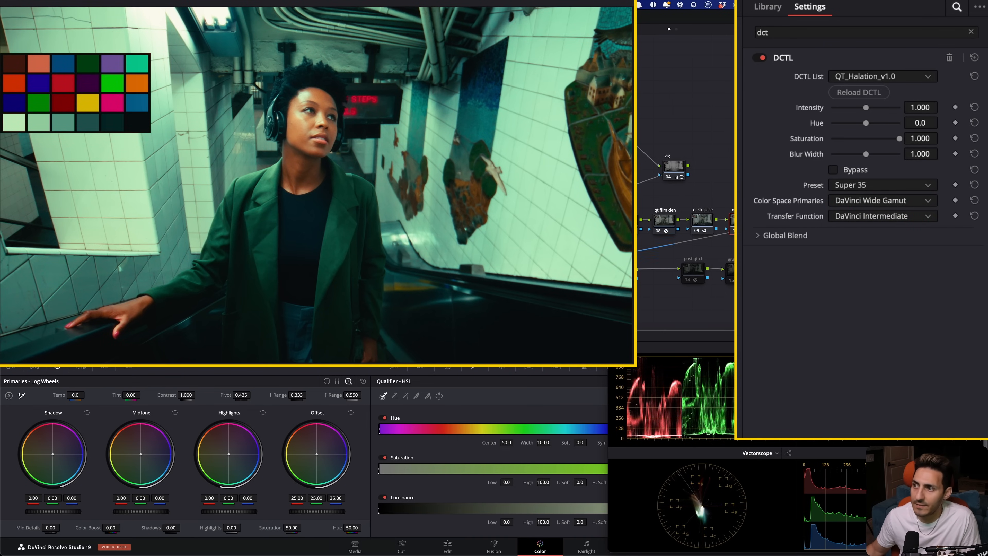
- Turn on the sharpen, vig blur and grain nodes, leaving the post qt ch node turned off
left_click(562, 269)
left_click_drag(530, 268, 743, 300)
key("super+d")
left_click(668, 300)
left_click(693, 269)
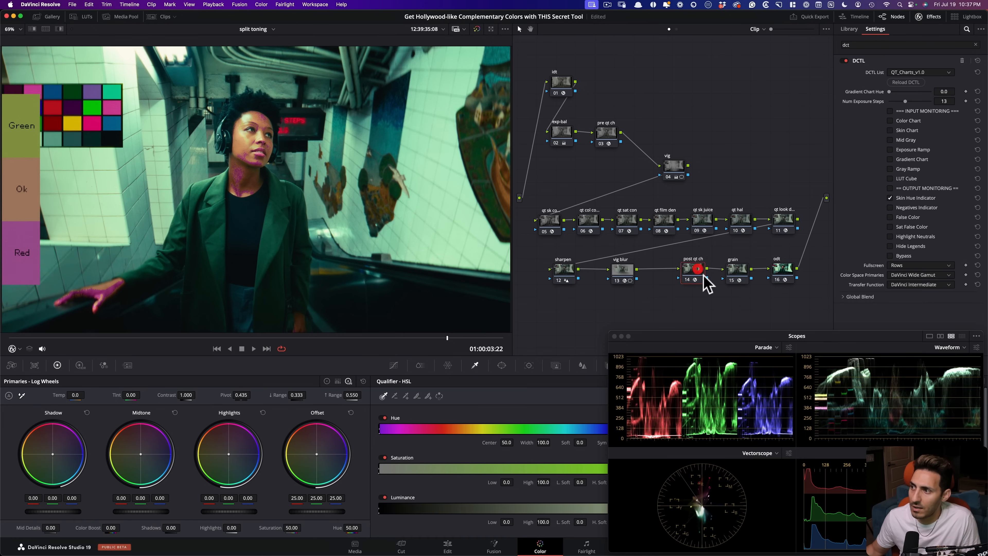
key("super+d")
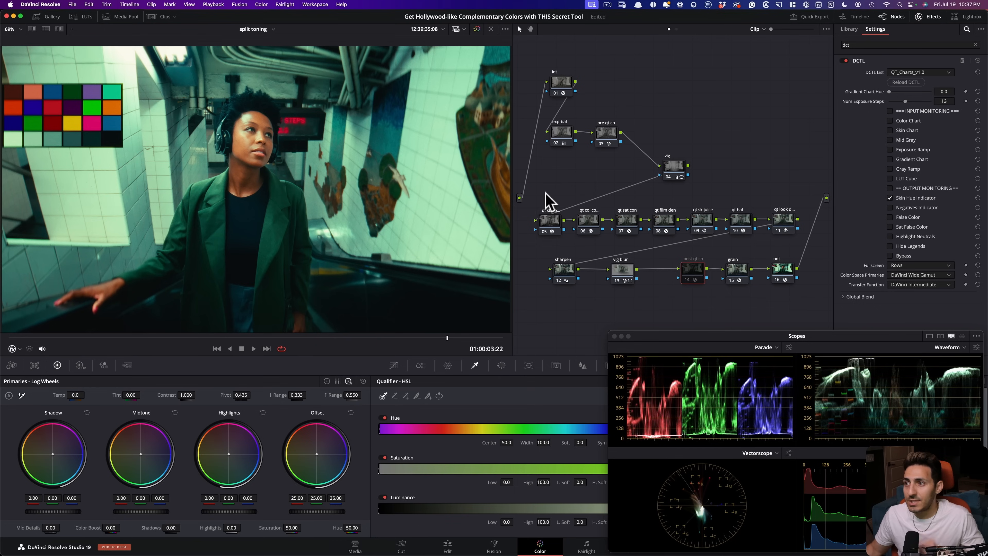
- Show the Exposure Ramp in the pre qt ch node and turn off all look nodes from 05 to 11
left_click(605, 133)
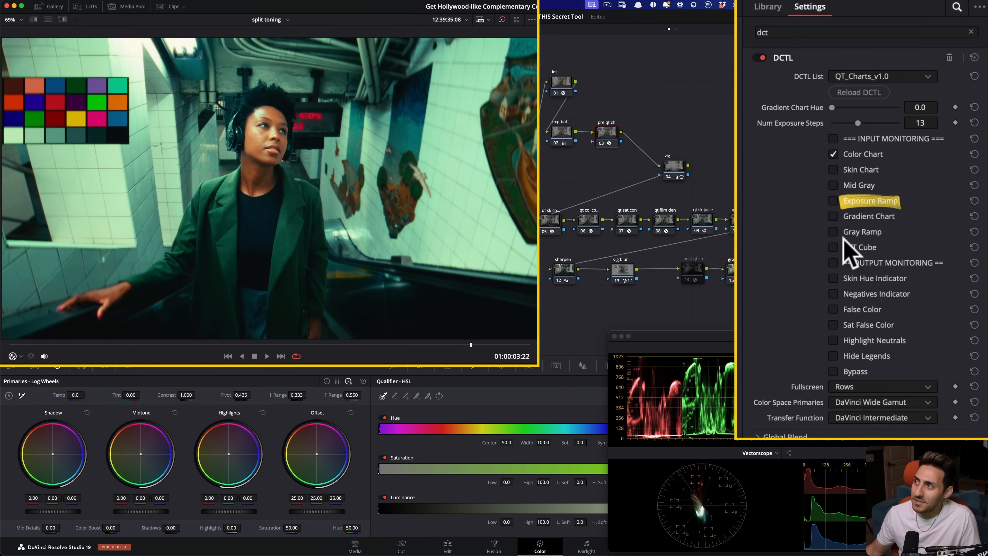
left_click(894, 150)
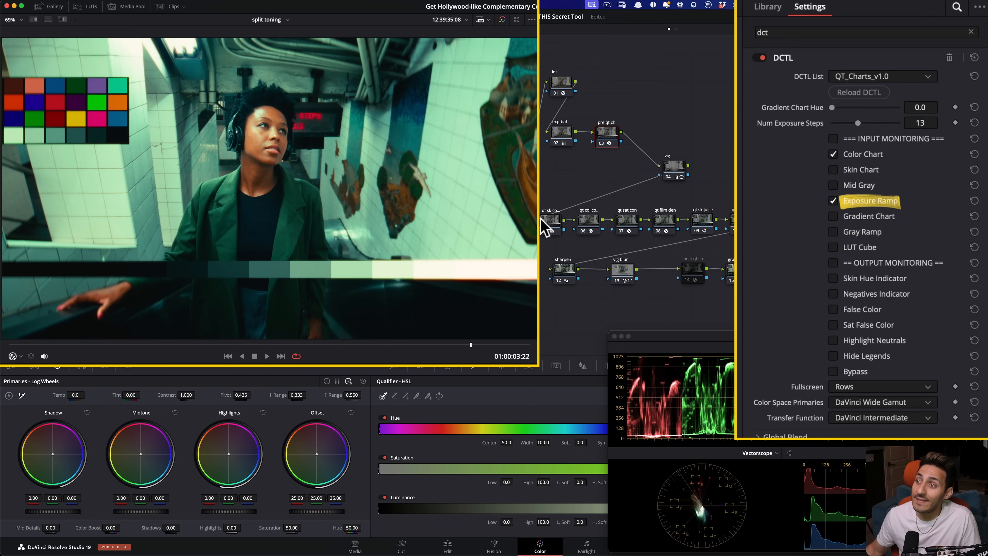
left_click(548, 221)
left_click_drag(531, 205, 813, 226)
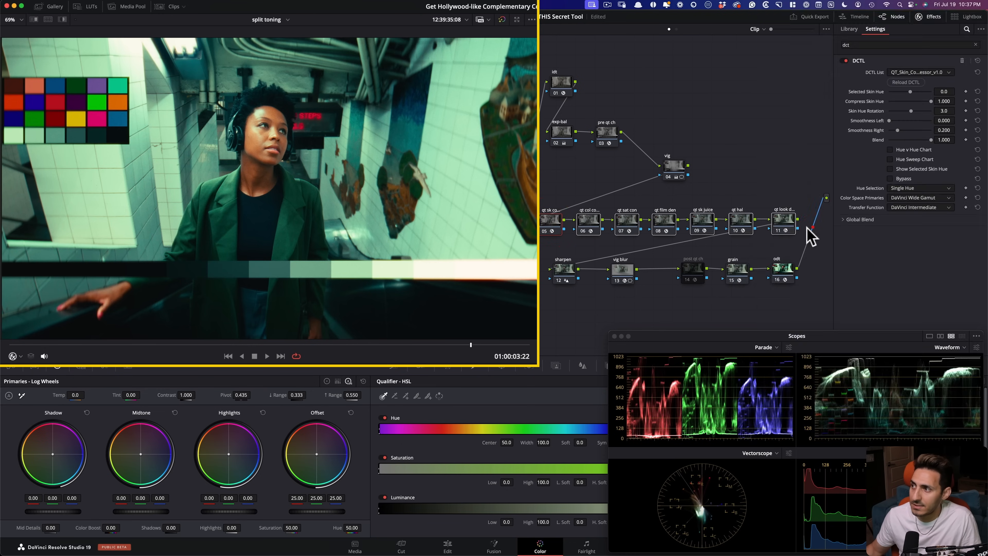
key("super+d")
- Turn on only the QT_Look_DNA node among the look nodes, comparing the portrait and charts with it off and on
left_click(783, 224)
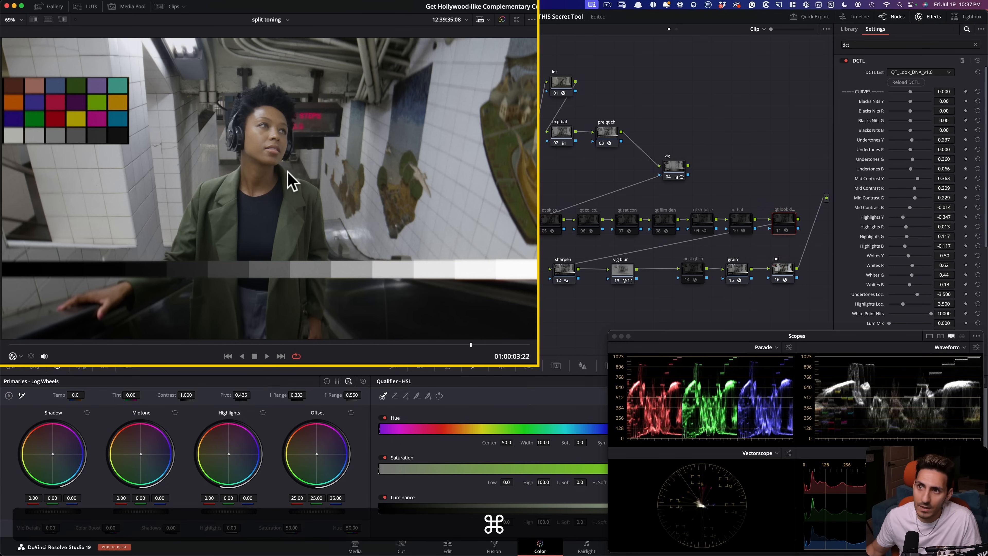
key("super+d")
key("super+d")
key("super+d")
key("super+d")
key("super+d")
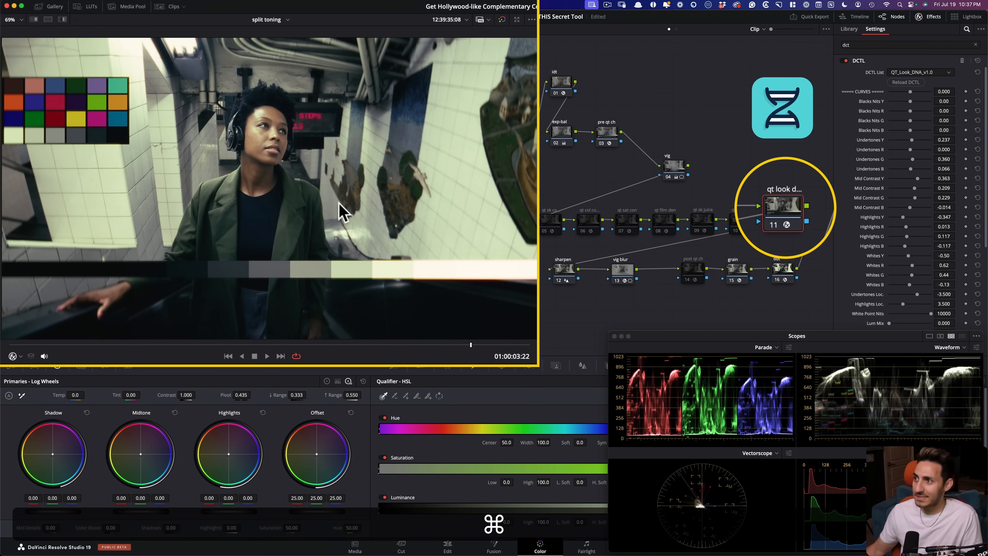
key("super+d")
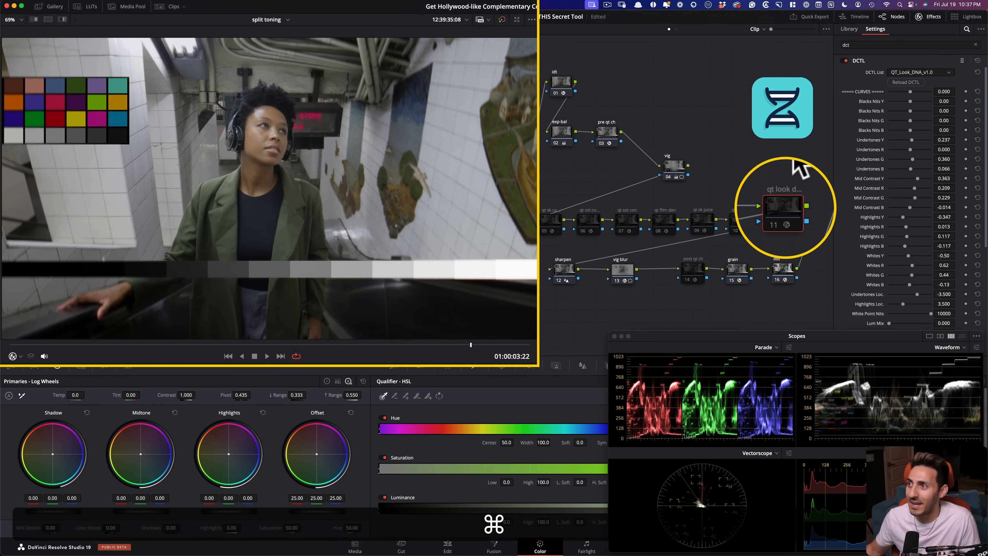
left_click(541, 232, "shift")
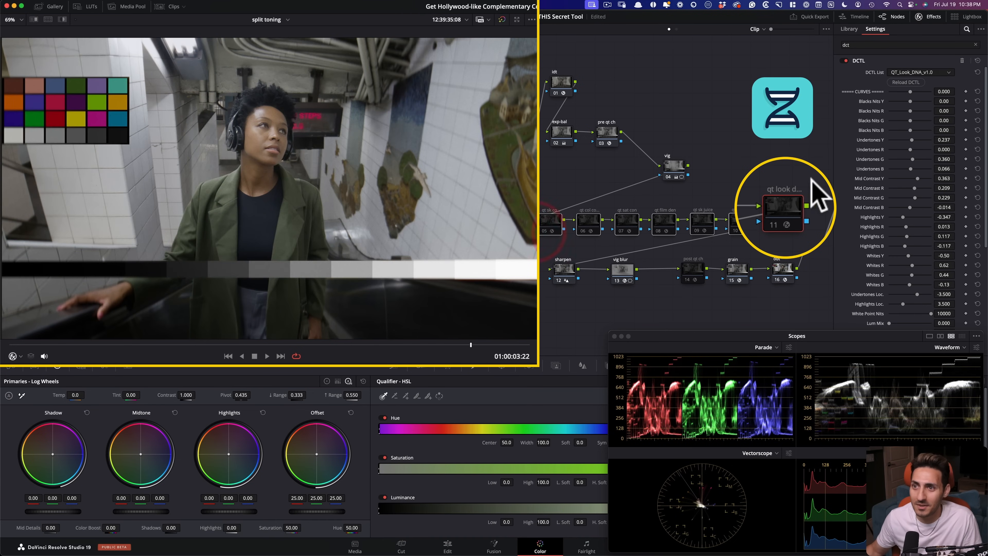
key("super+d")
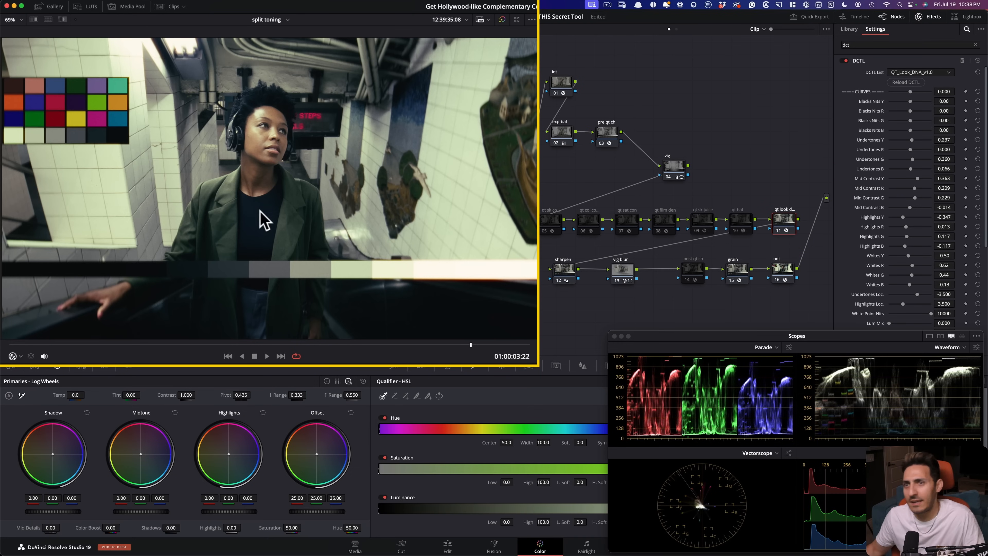
- Turn on the qt sk juice and qt sat con nodes, comparing the portrait with each one off and on
key("super+d")
key("super+d")
left_click(728, 184)
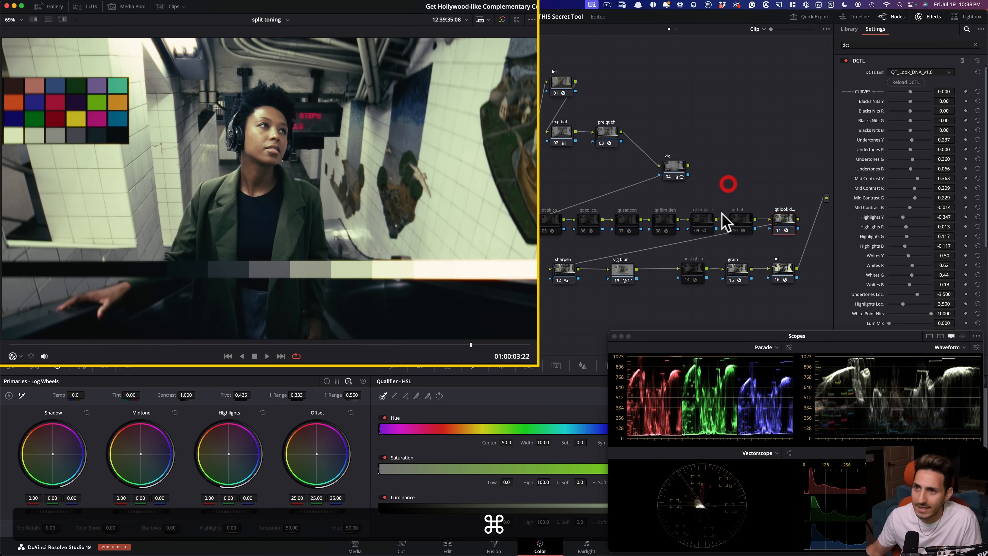
left_click(705, 224)
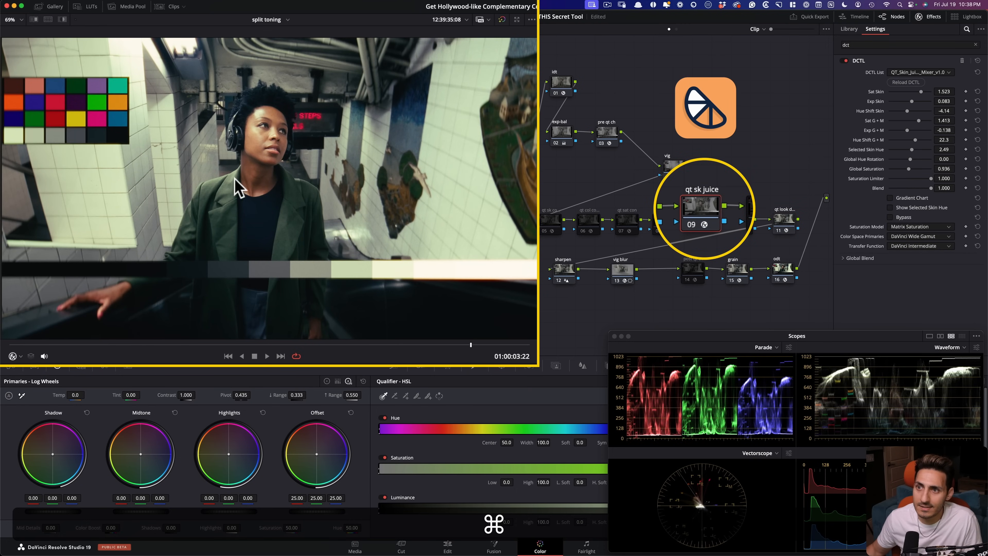
key("super+d")
key("super+d")
left_click(630, 221)
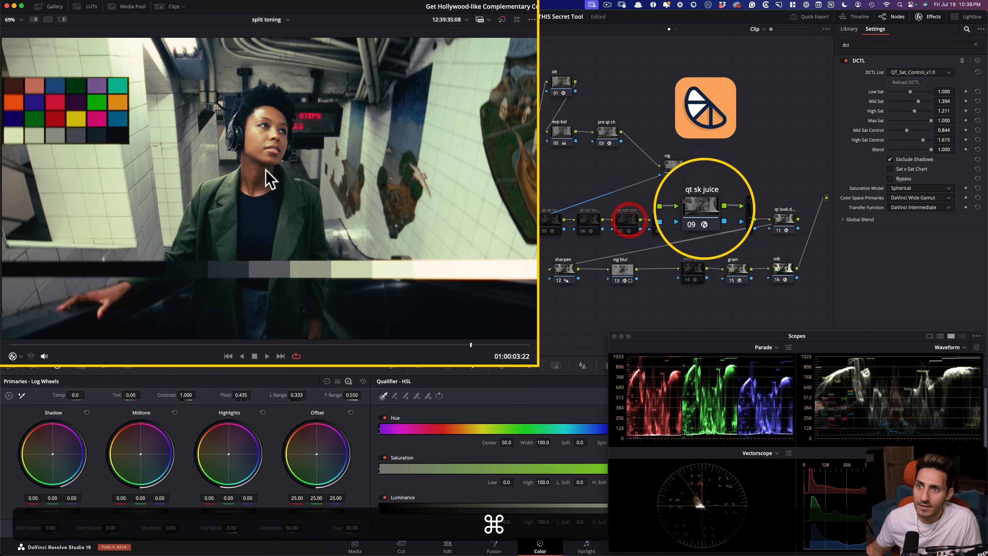
key("super+d")
key("super+d")
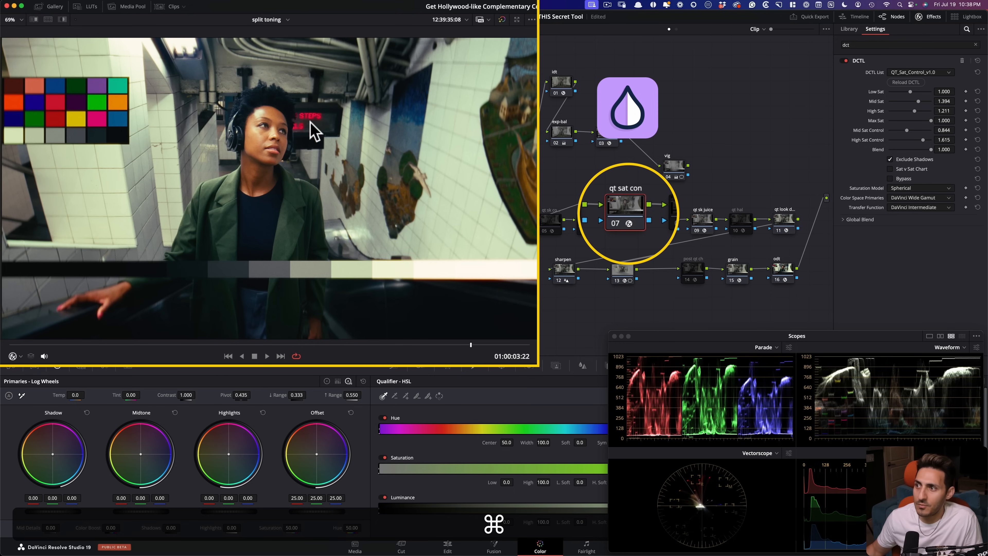
- Turn on the color compressor node 06 and skin compressor node 05, comparing the image with the color compressor off and on
left_click(589, 225)
key("super+d")
key("super+d")
key("super+d")
key("super+d")
key("super+d")
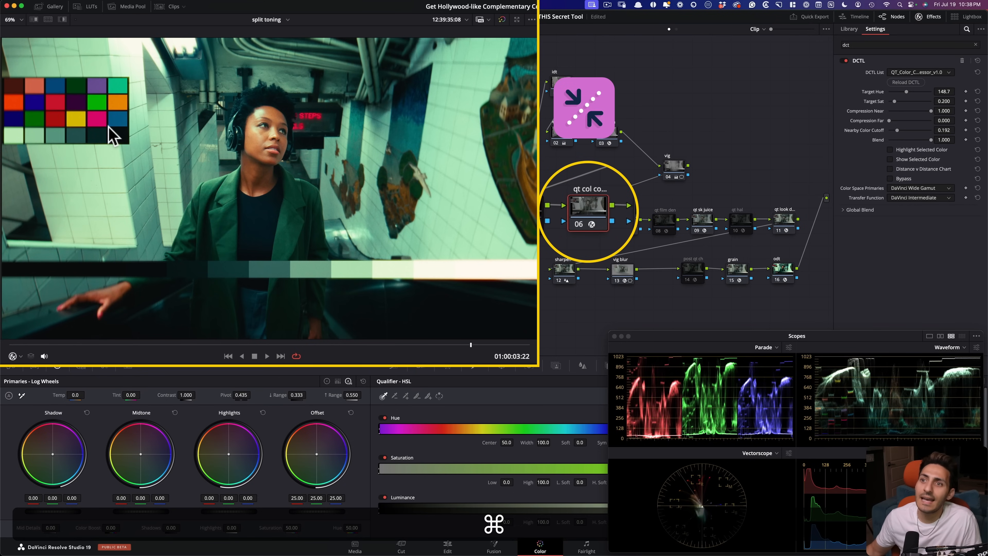
left_click(549, 212)
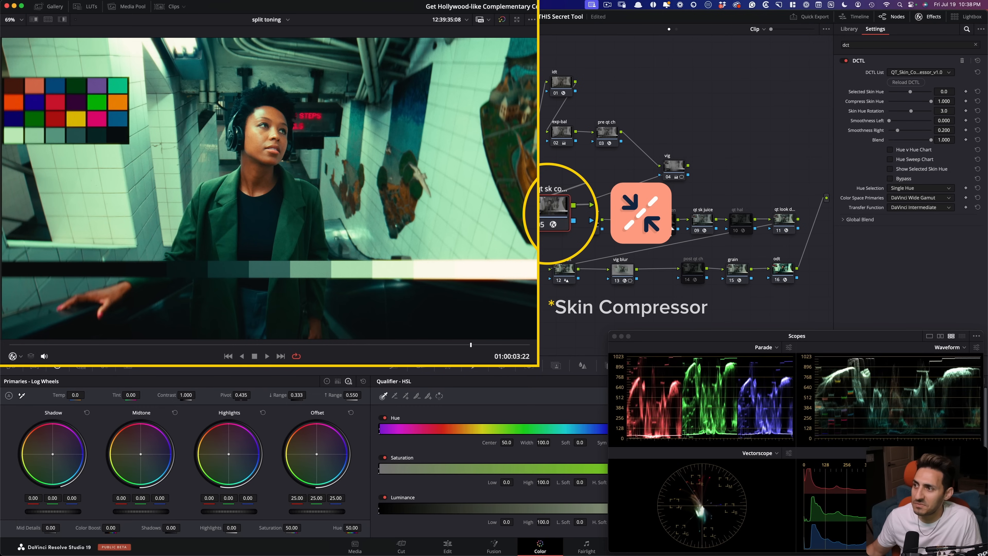
left_click(551, 209)
- Turn on the qt film den node, comparing it off and on, and reduce its Red Density to about 0.785
left_click(669, 222)
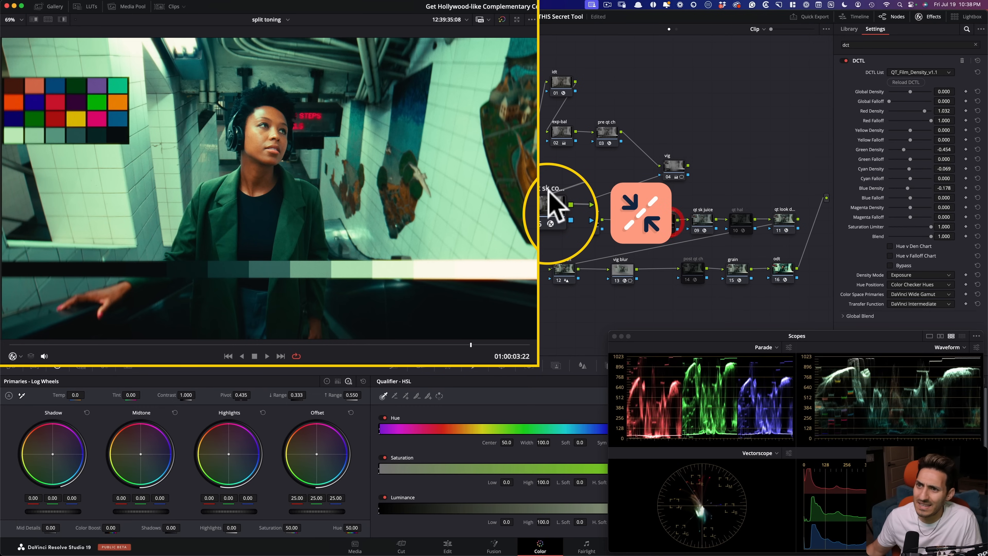
key("super+d")
key("super+d")
key("super+d")
key("super+d")
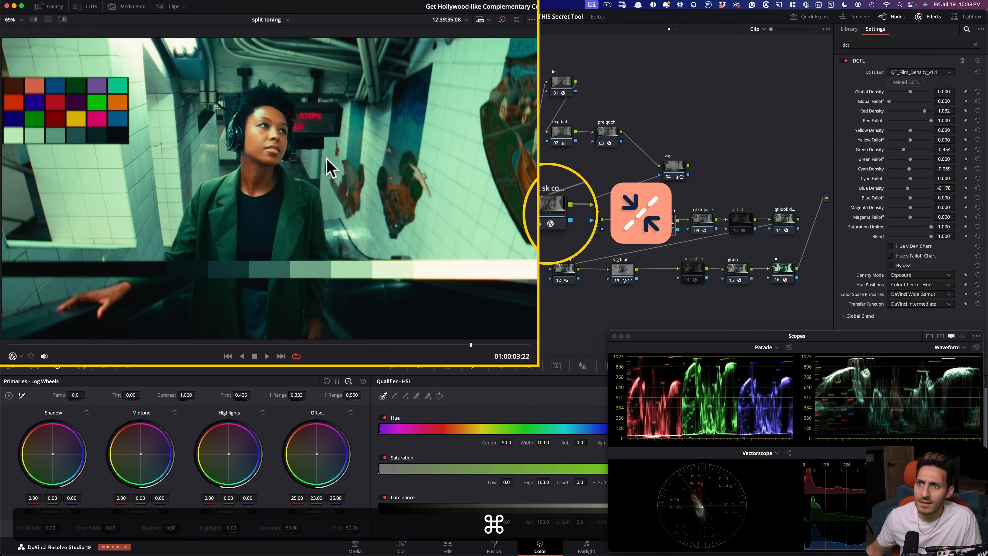
key("super+d")
key("super+d")
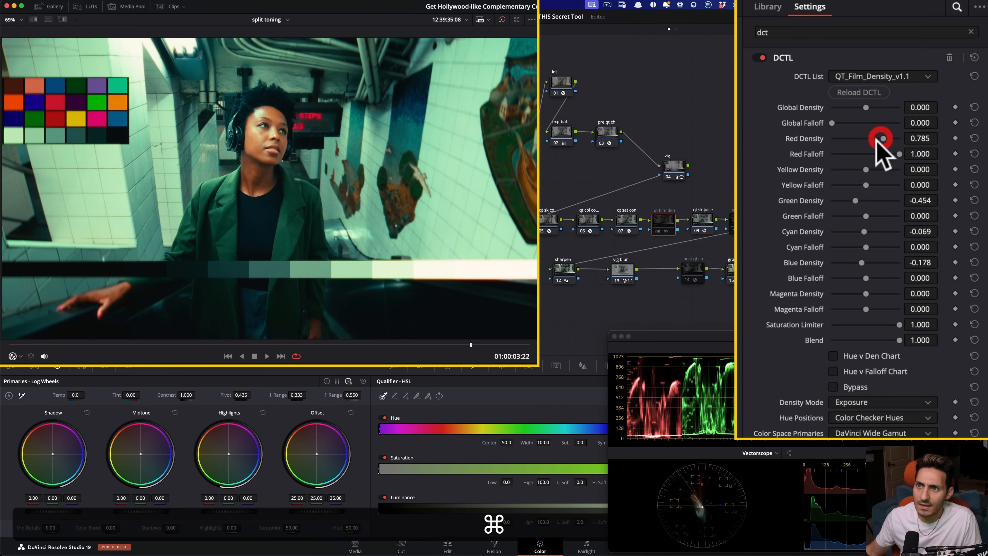
- Turn on the qt hal node and compare the complete Version 1 grade with Version 2
left_click(741, 225)
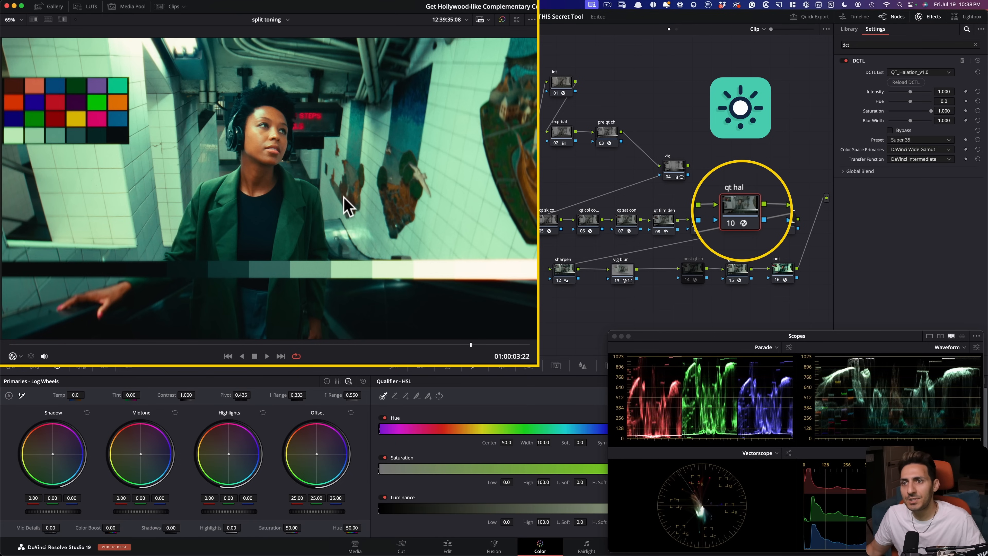
key("super+b")
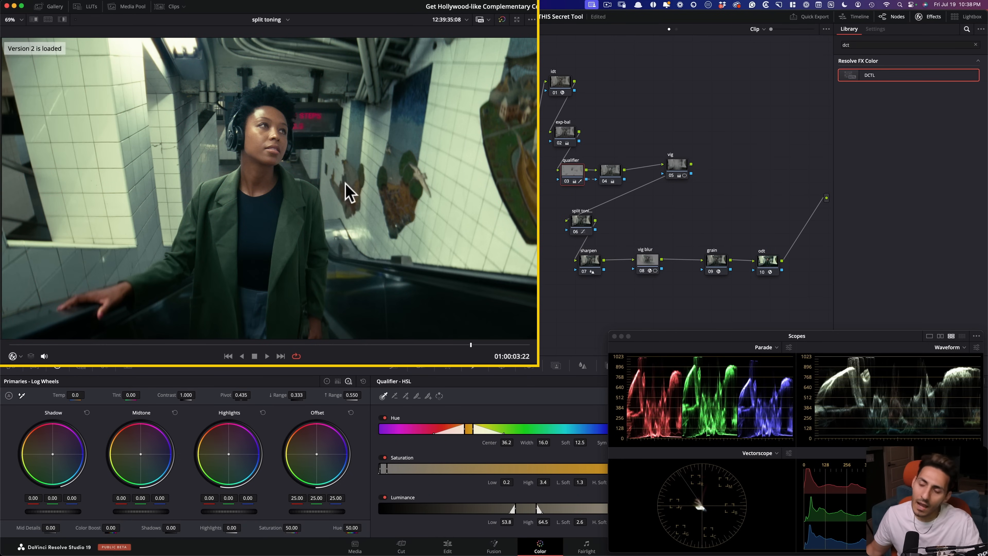
key("super+b")
key("super+n")
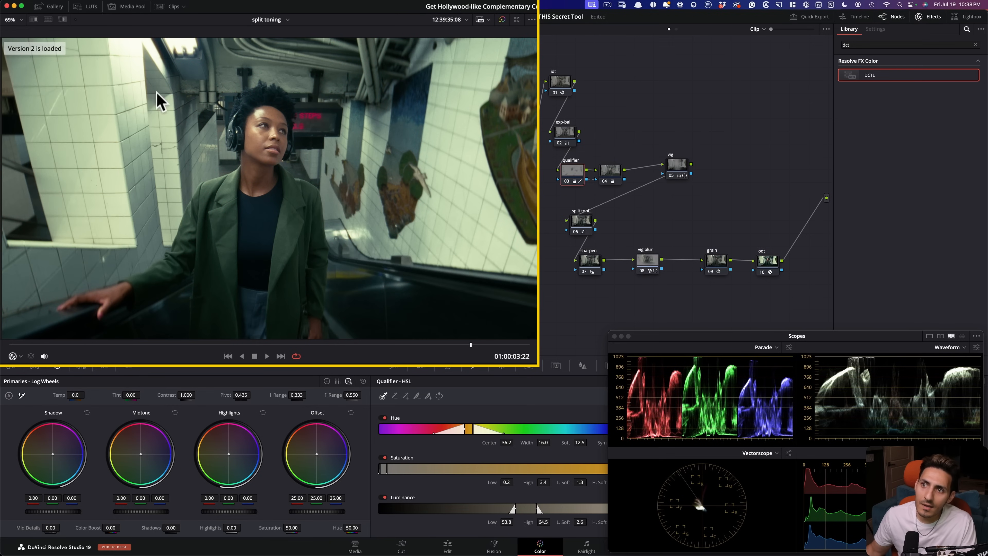
key("super+b")
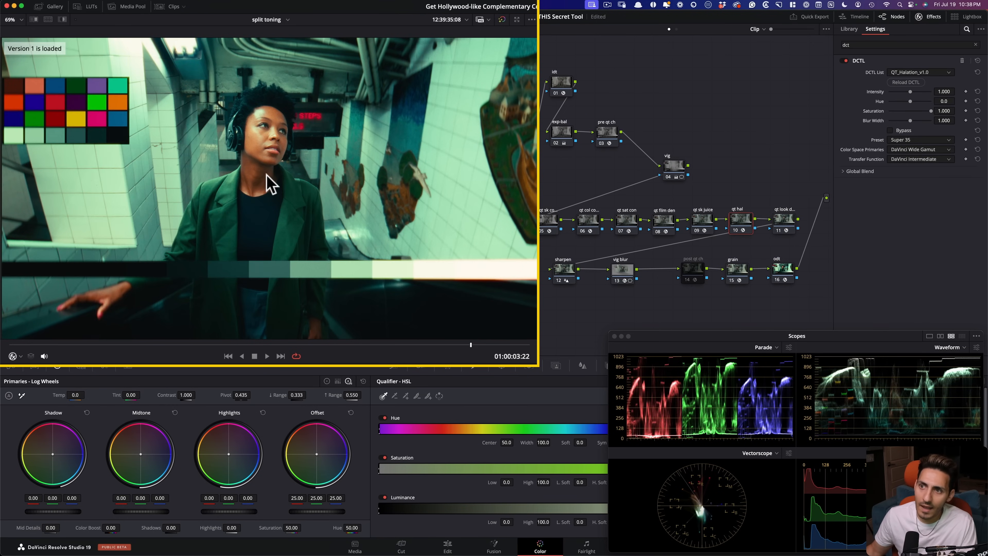
- Show the clip thumbnails, apply the first clip's look to the other two, and compare the second clip's grade versions
left_click(167, 8)
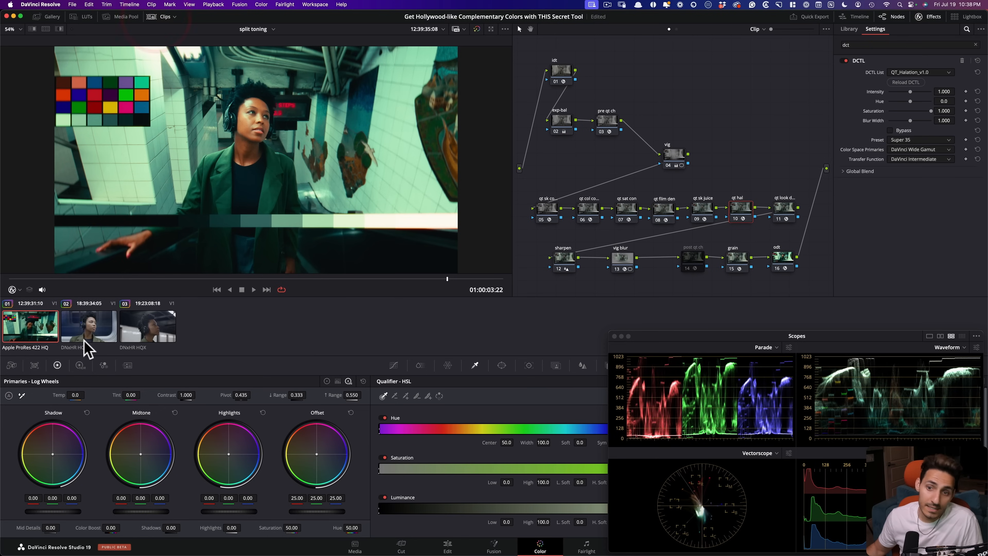
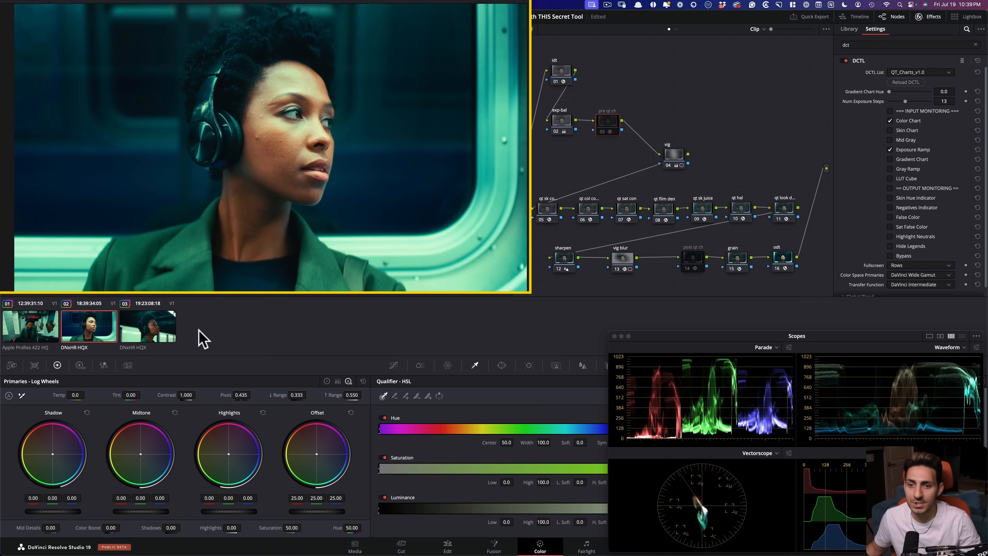
key("super+n")
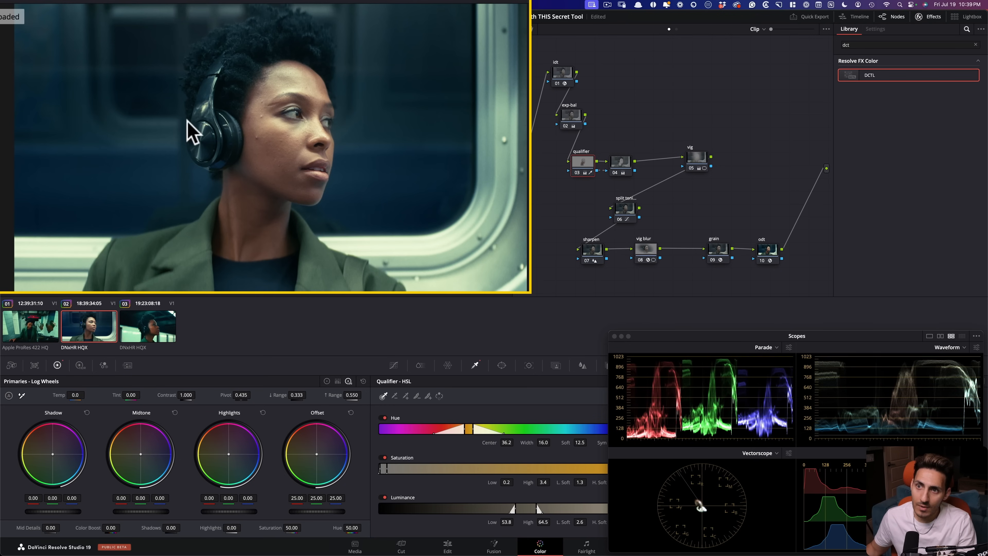
key("super+b")
key("super+n")
key("super+b")
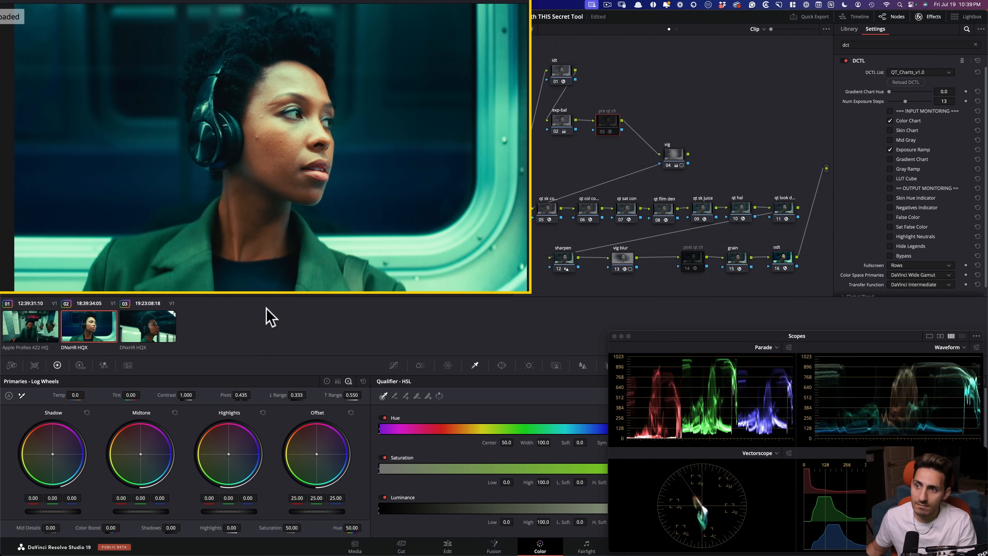
- On the third clip, turn on the post qt ch node and show False Color instead of the Skin Hue Indicator
left_click(160, 338)
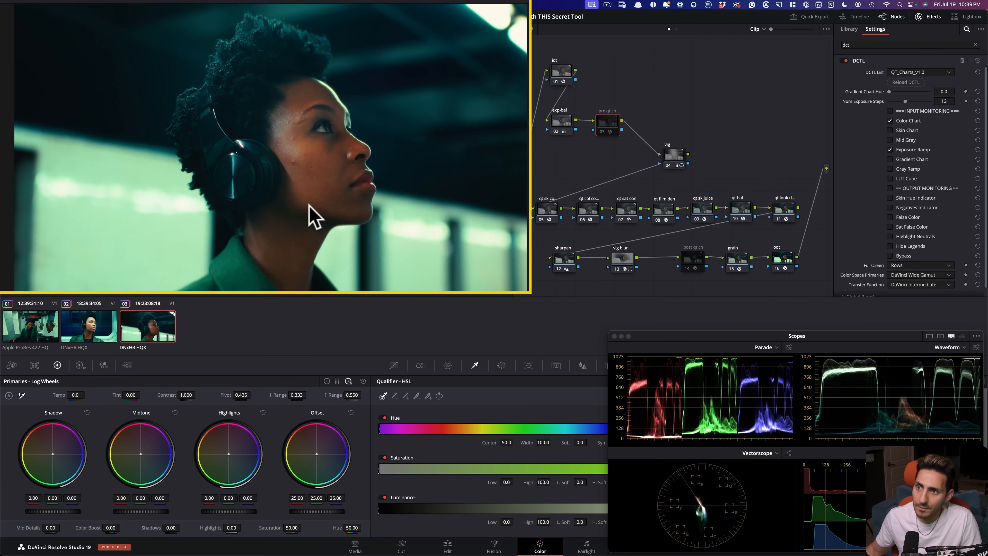
left_click(694, 259)
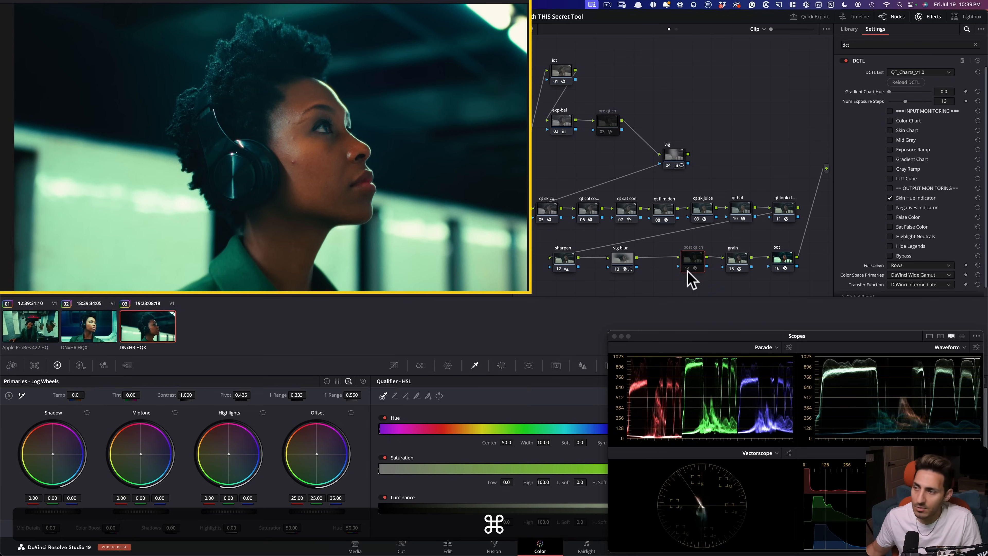
key("super+d")
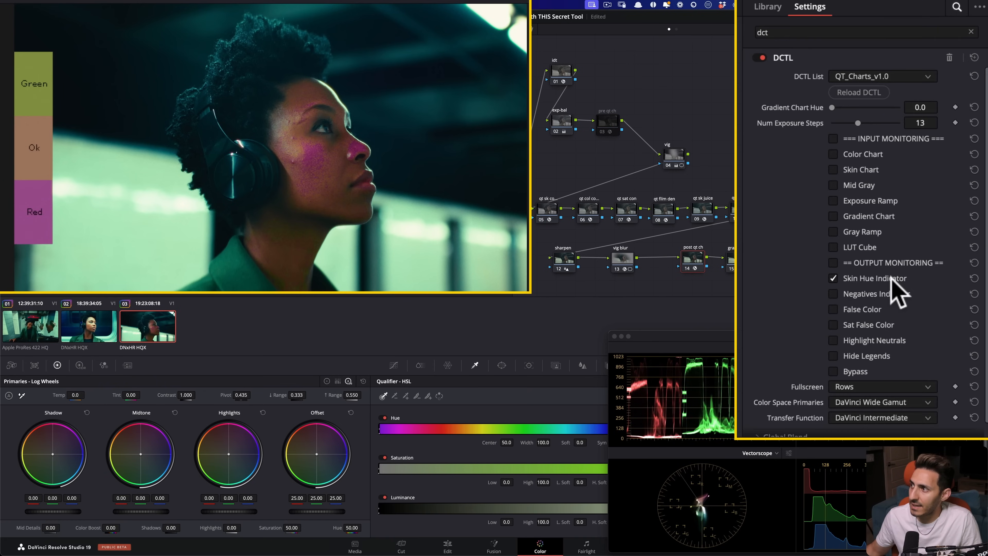
left_click(914, 198)
left_click(903, 217)
- Set the third clip's exp-bal gain to 1.10, 1.05, 1.09, 1.28 and gamma to 0.01, and turn off the post qt ch node
left_click(562, 124)
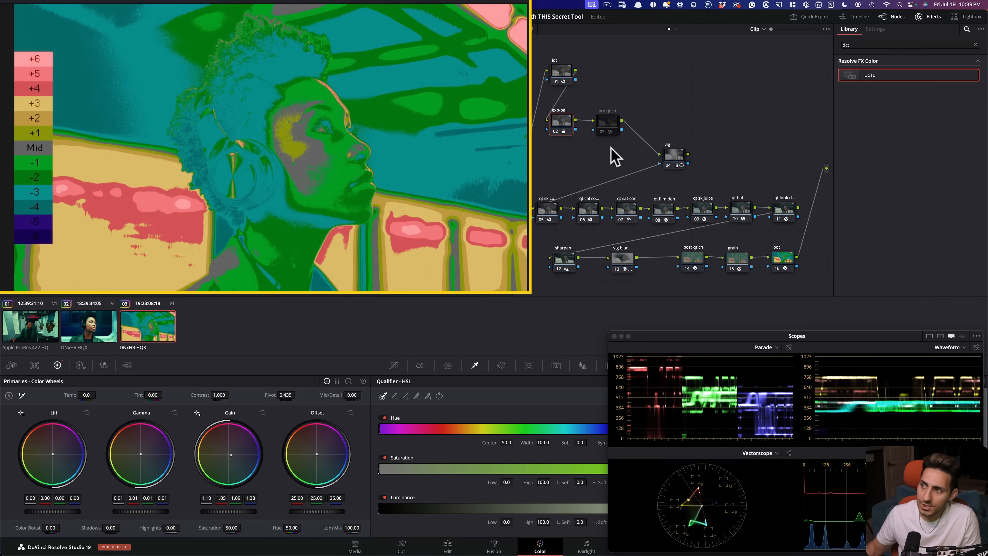
left_click(688, 258)
key("super+d")
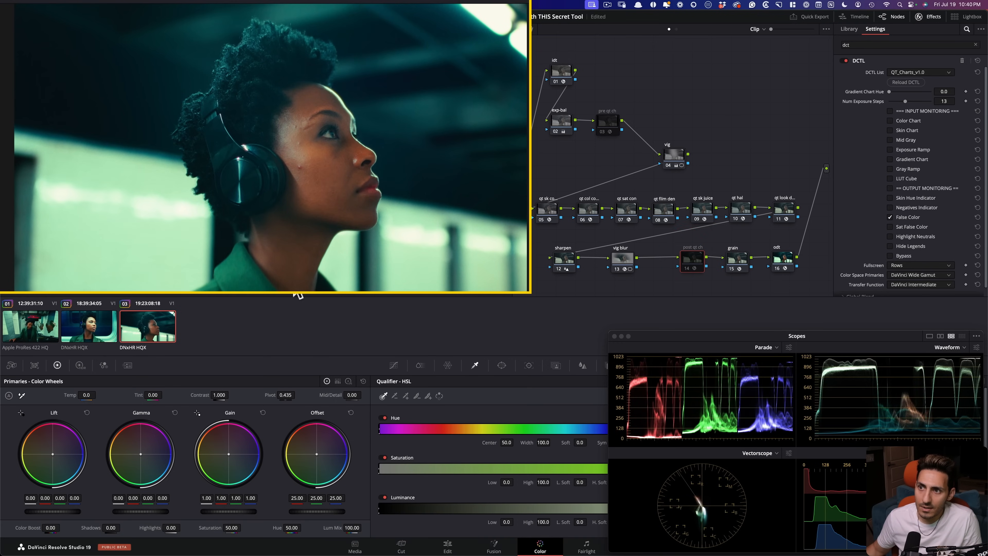
- Compare the first clip's image with the third clip's and review the third clip's exp-bal settings
left_click(38, 329)
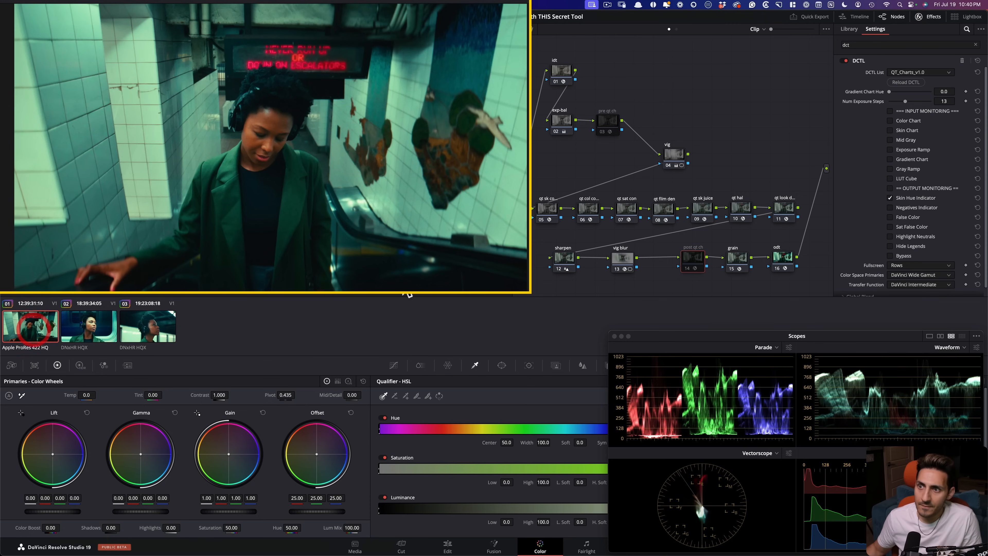
left_click(161, 328)
left_click_drag(389, 280, 377, 281)
left_click(560, 123)
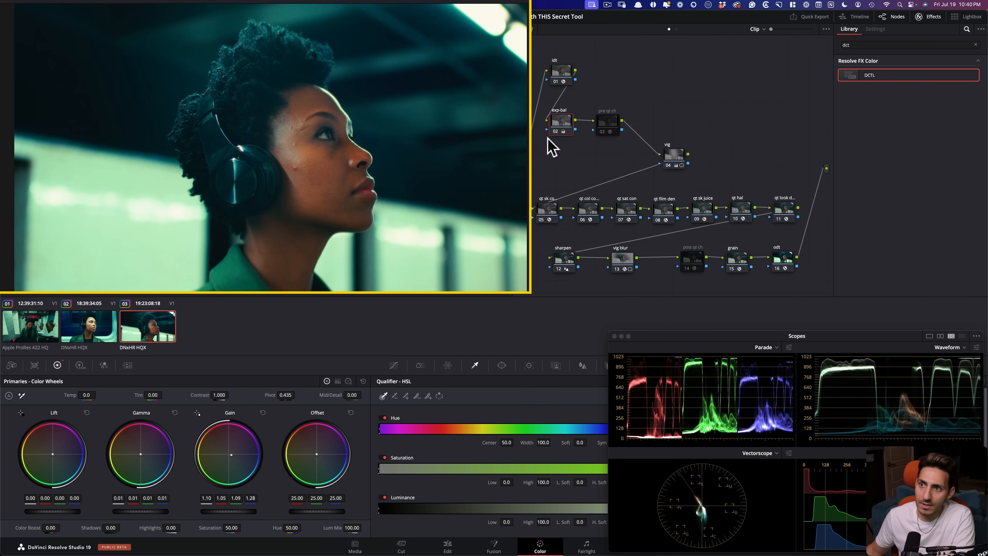
- On the second clip, turn on the post qt ch node and show False Color instead of the Skin Hue Indicator
left_click(102, 327)
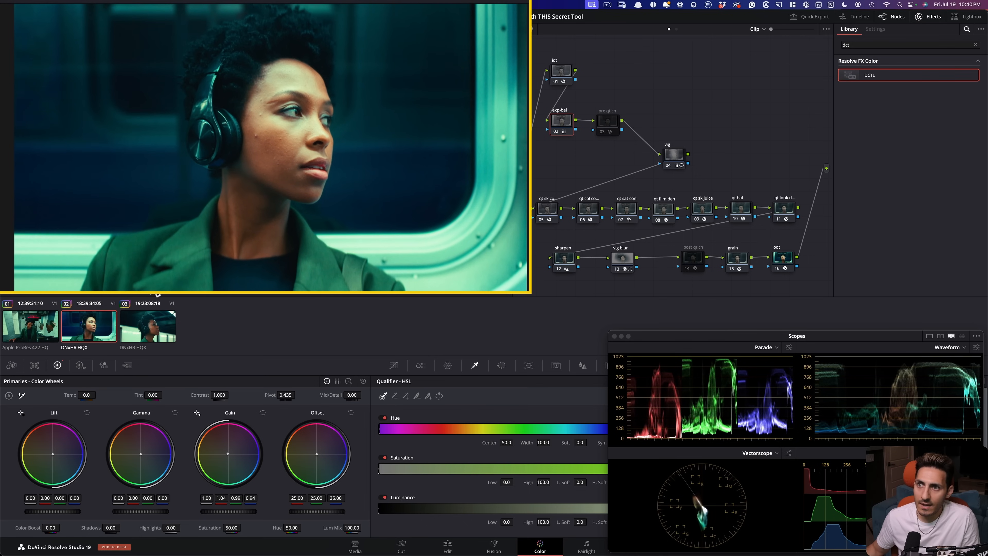
left_click(696, 260)
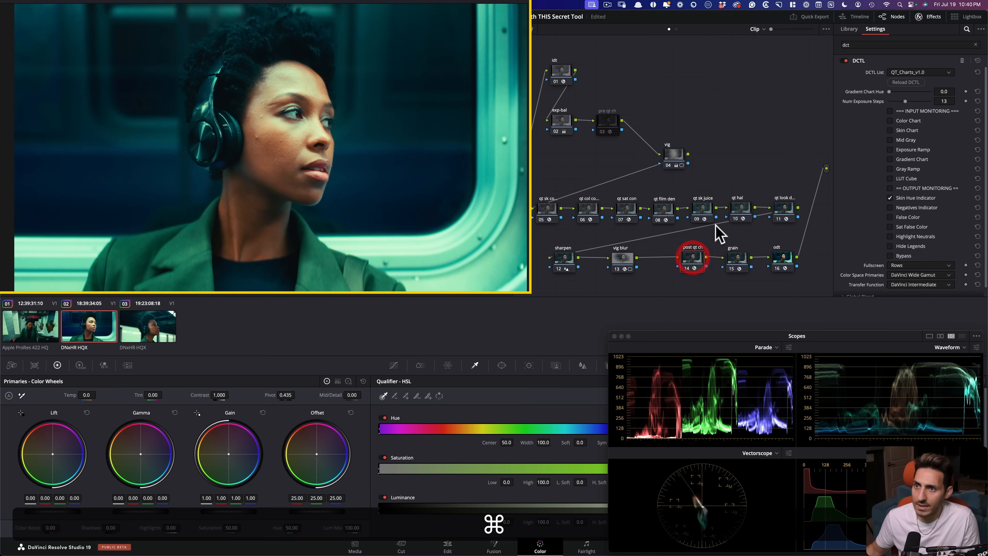
key("super+d")
left_click(561, 121)
left_click(691, 260)
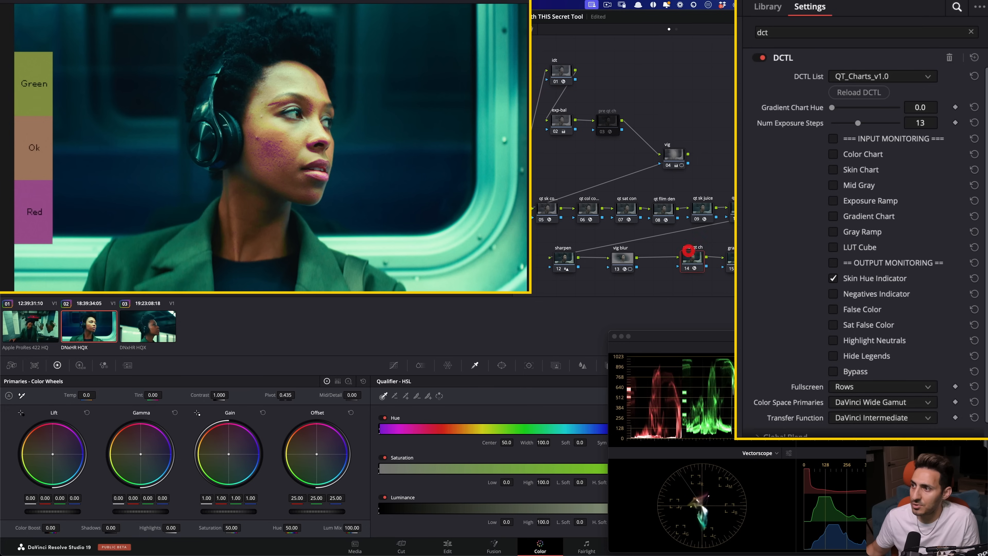
left_click(908, 227)
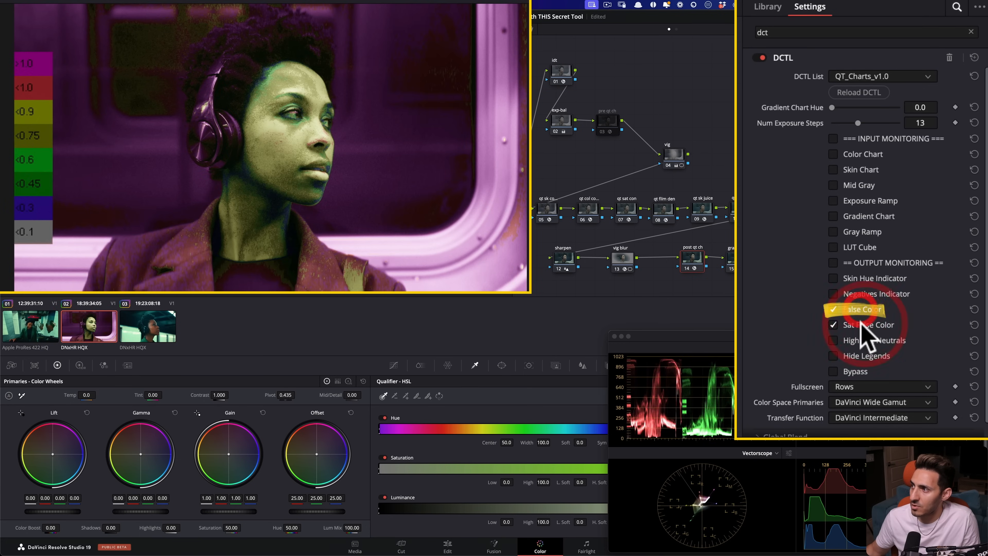
left_click(833, 309)
- Set the second clip's exp-bal gain to 0.70, 0.73, 0.70, 0.66 and gamma to 0.02, with the post qt ch node turned off
left_click(562, 124)
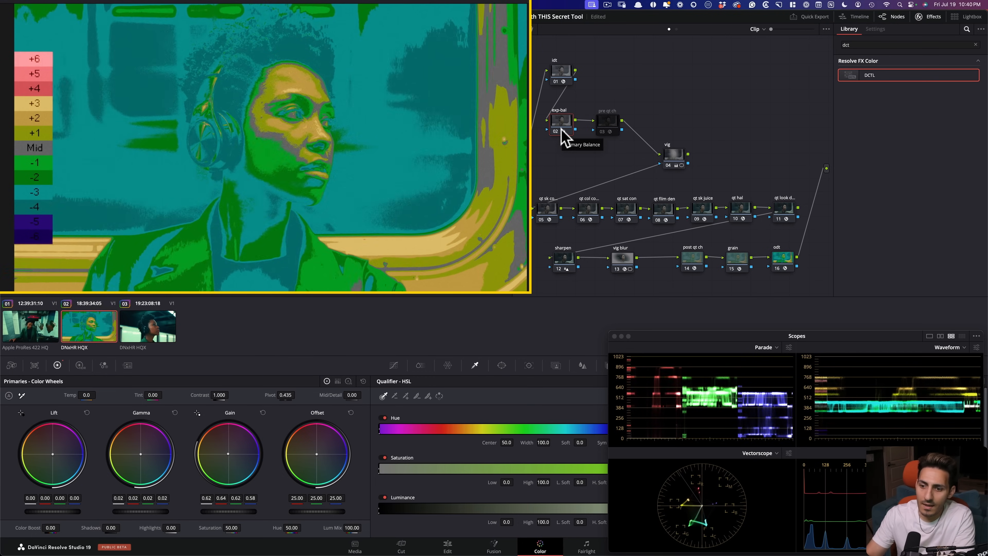
left_click(693, 261)
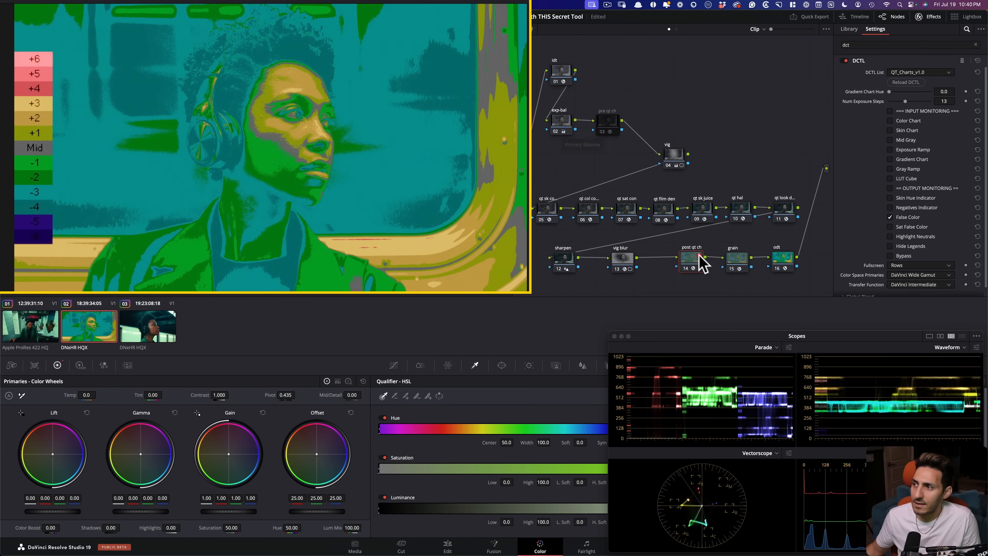
key("super+d")
left_click(569, 124)
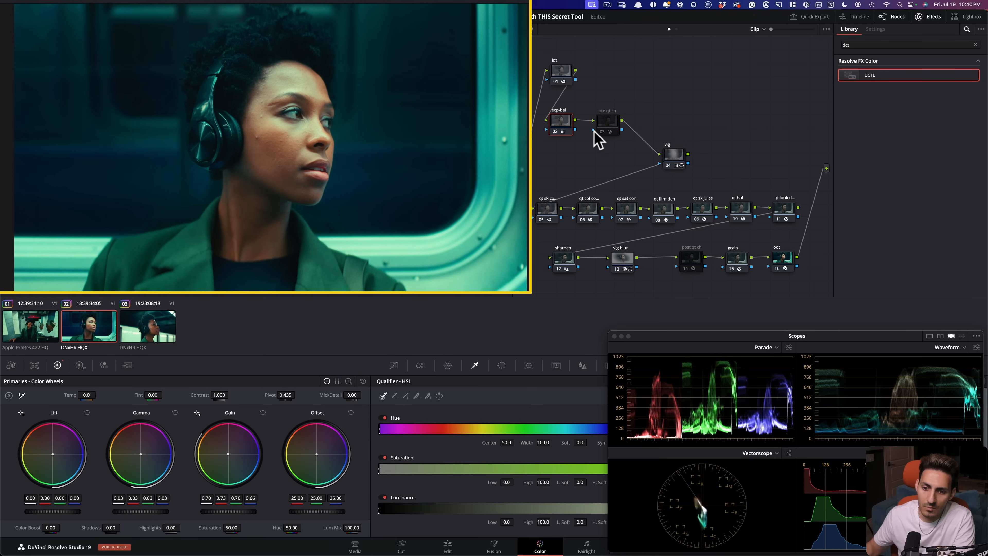
- Play through the second clip and compare its film look with its other grade version
left_click_drag(83, 281, 400, 277)
key("space")
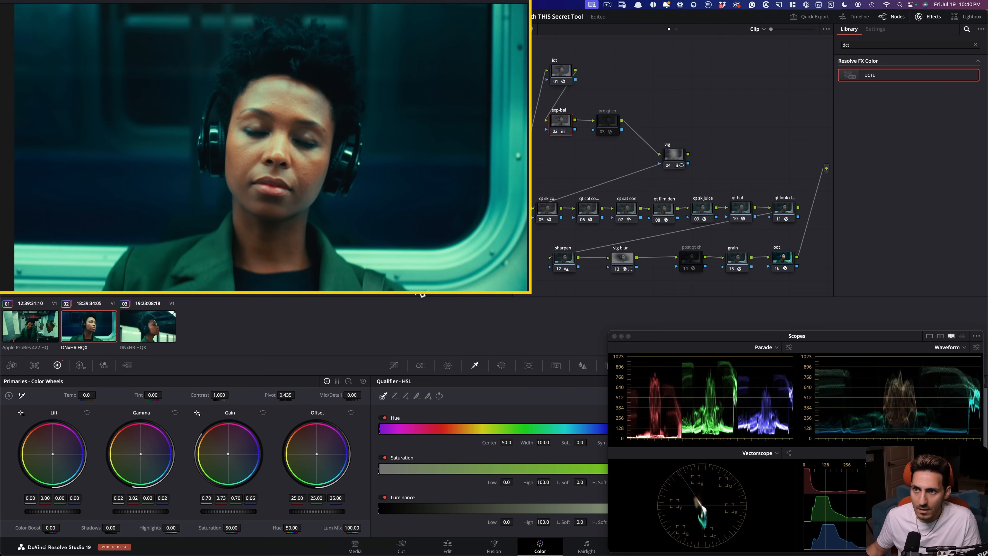
key("super+b")
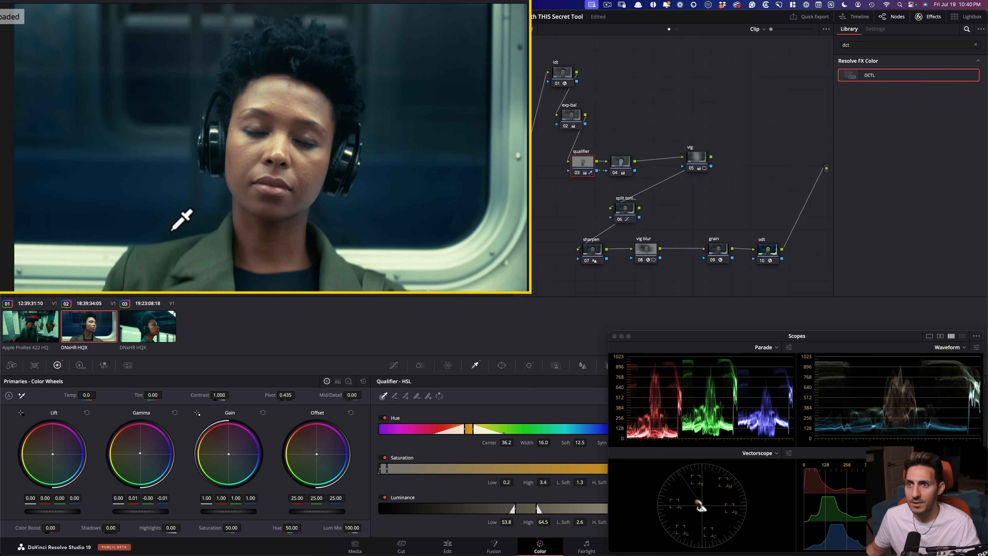
key("super+b")
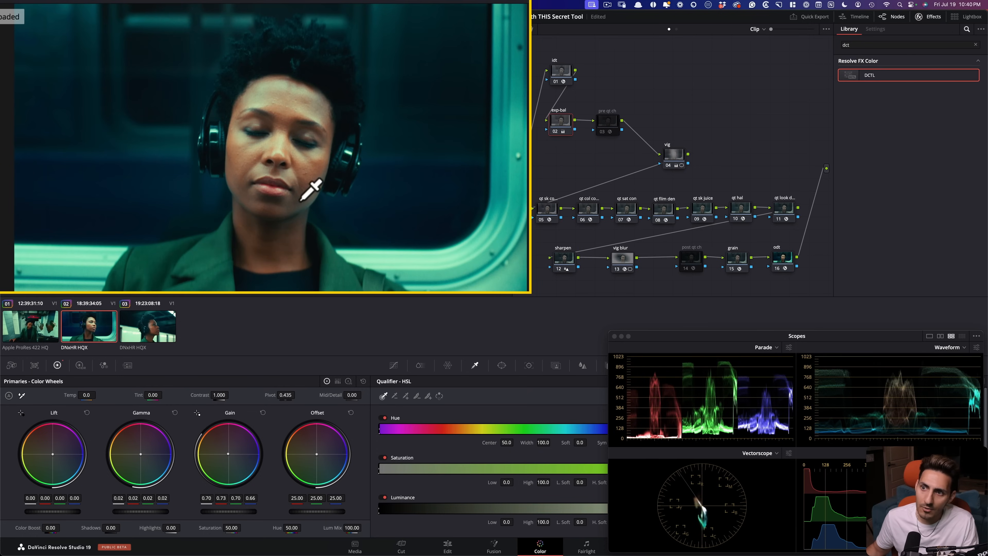
key("super+b")
key("super+b")
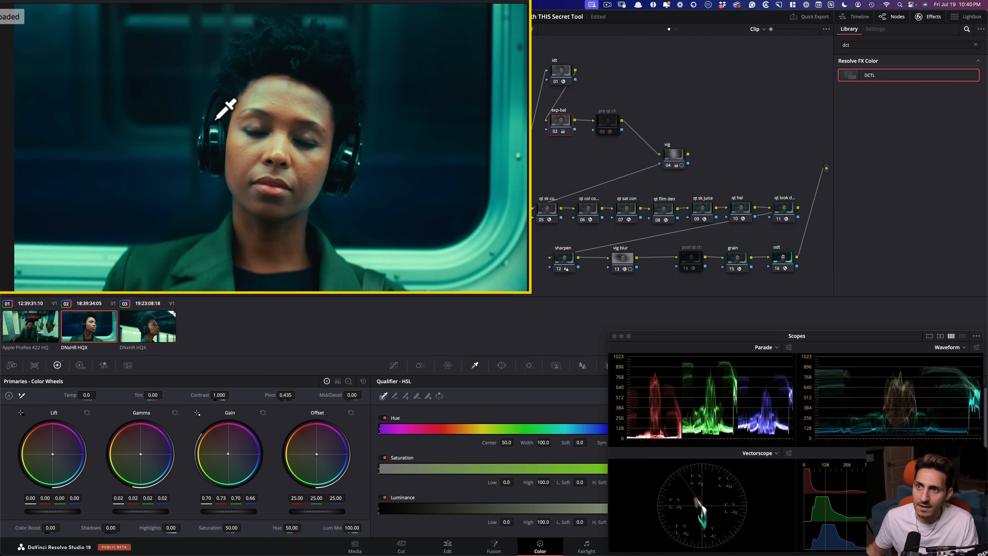
- Scrub the second clip between its front-facing and turned-head frames, comparing the film look with the split-tone grade version
key("super+b")
key("super+b")
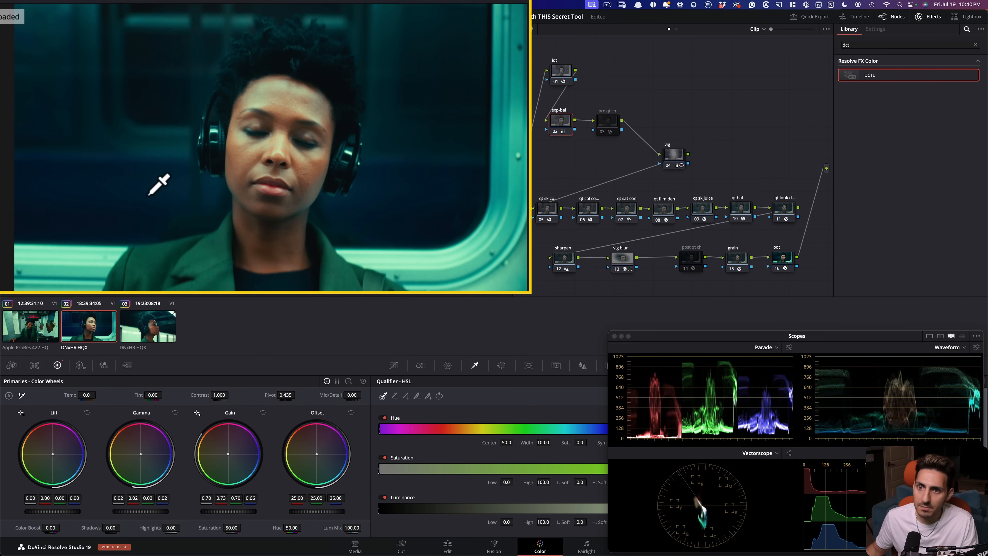
left_click(76, 282)
key("super+b")
key("super+b")
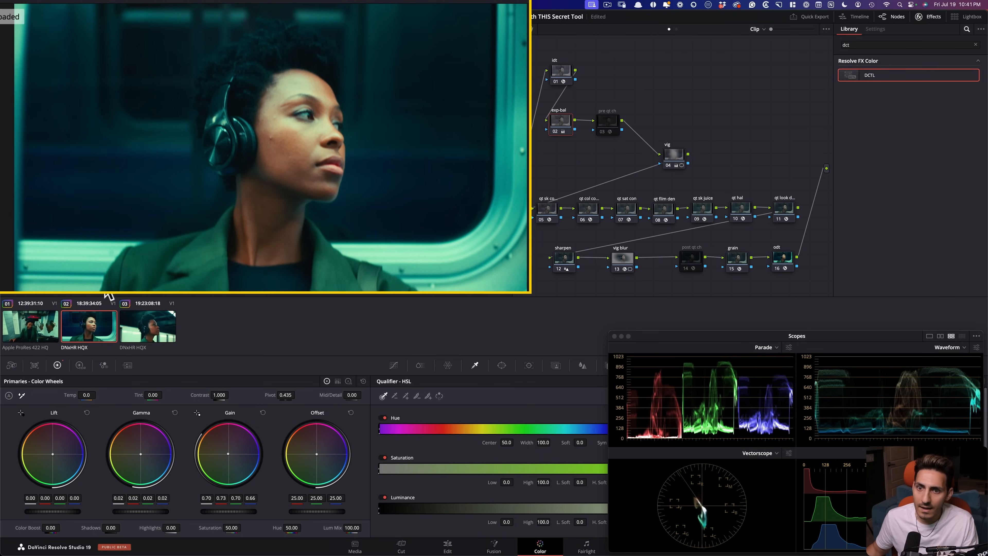
left_click_drag(92, 285, 102, 285)
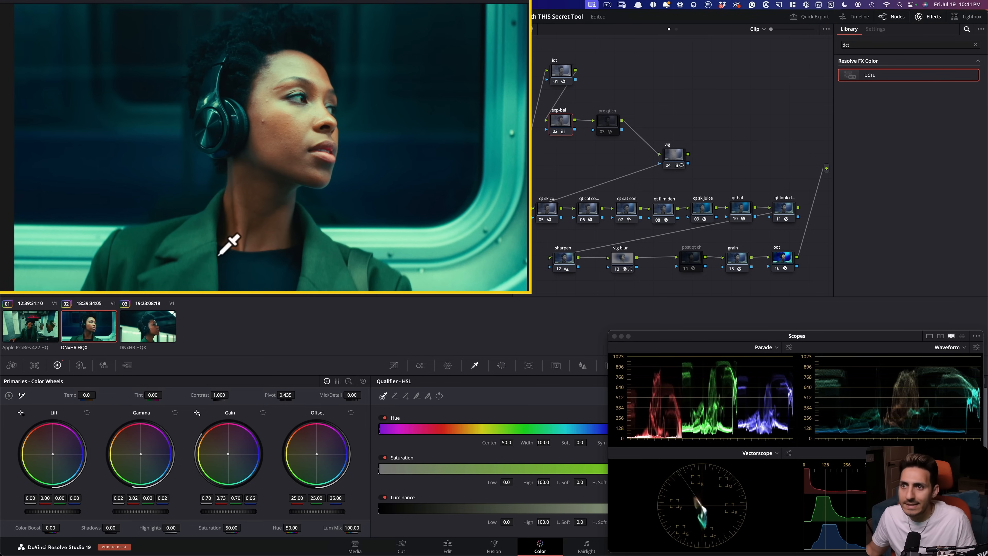
key("super+b")
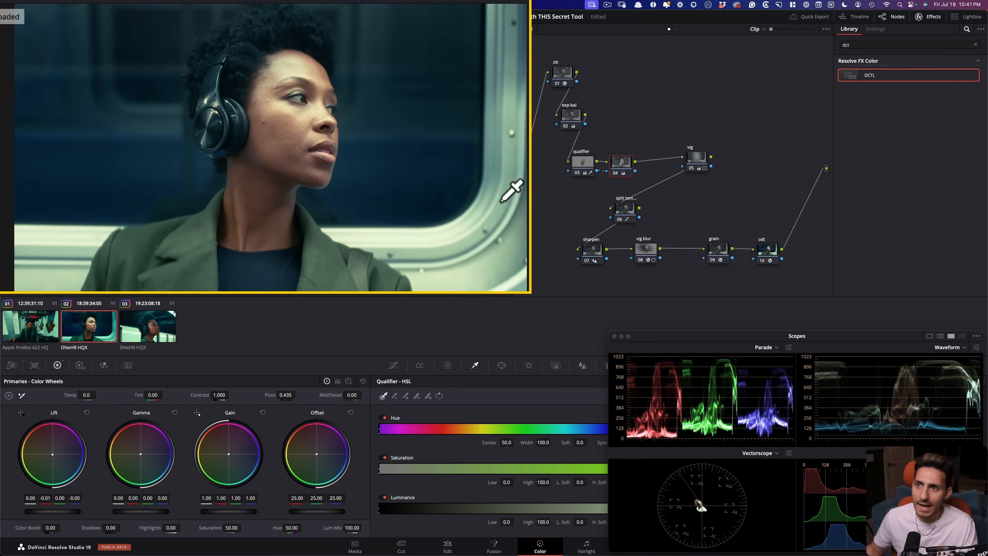
key("super+b")
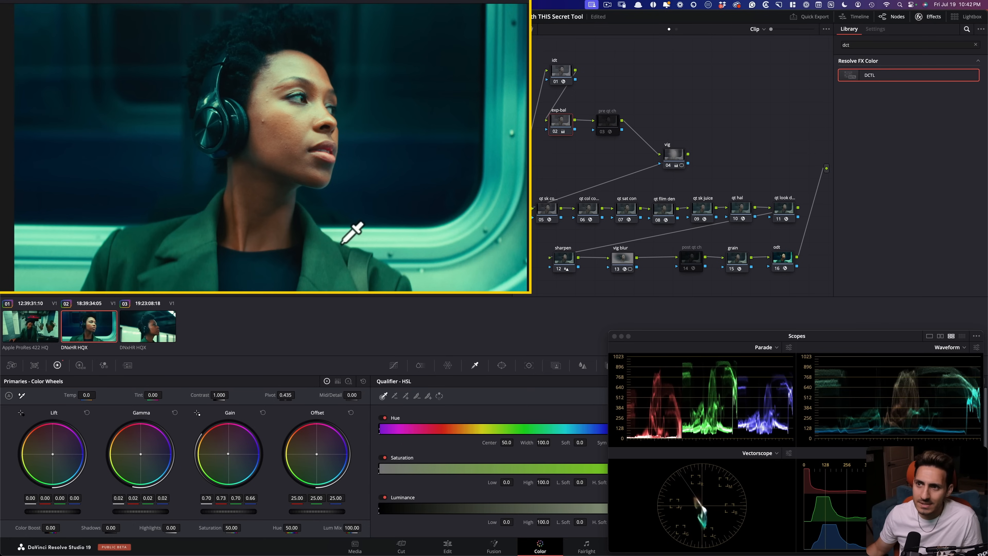
- Inspect the neck and jacket collar of the second clip up close, comparing the skin tones in both grade versions
scroll(331, 239, "up", 6)
scroll(342, 194, "up", 2)
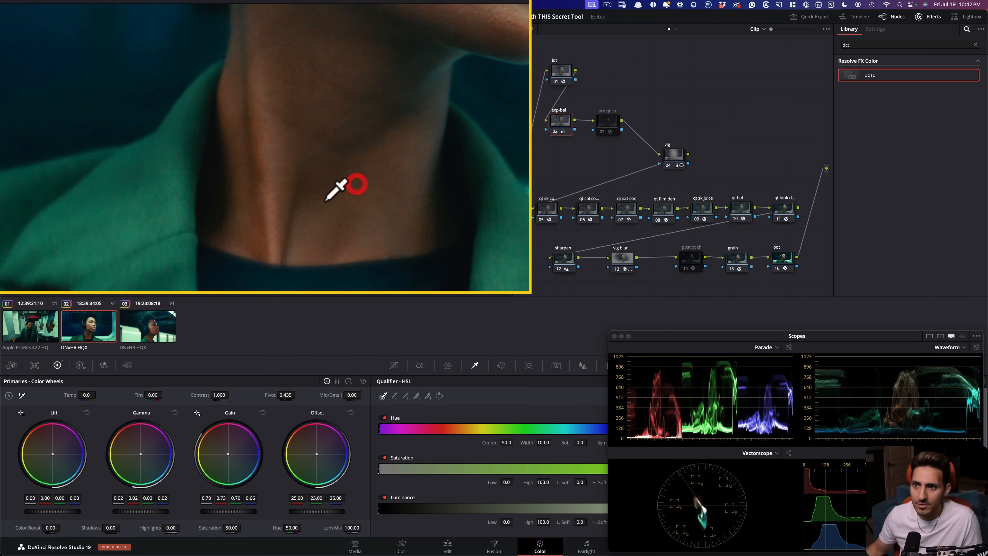
key("super+b")
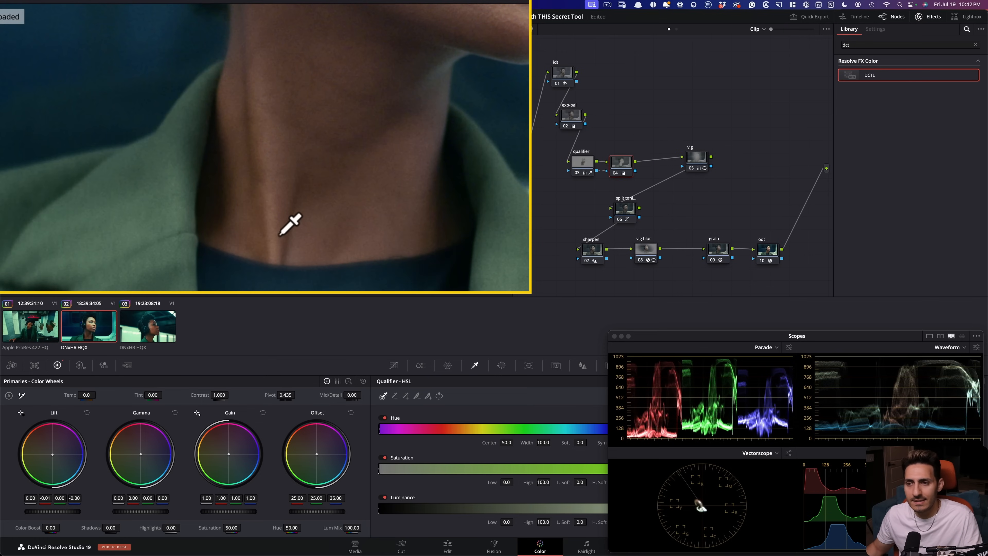
key("super+b")
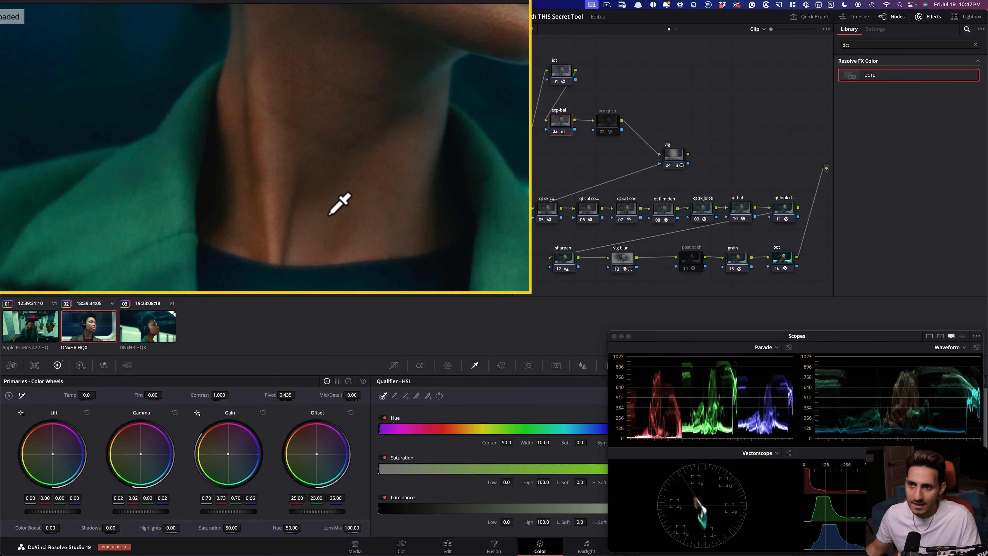
scroll(311, 201, "down", 2)
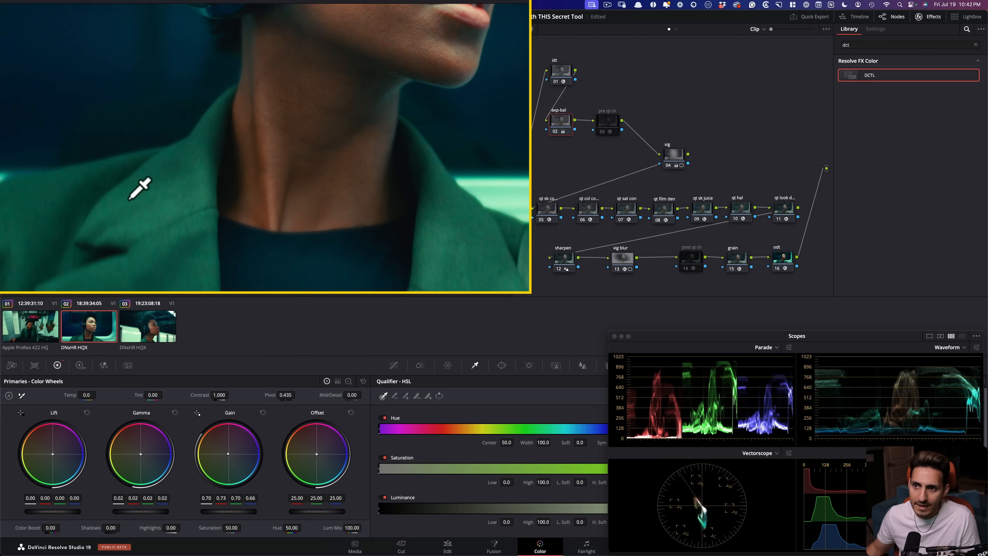
scroll(326, 192, "down", 3)
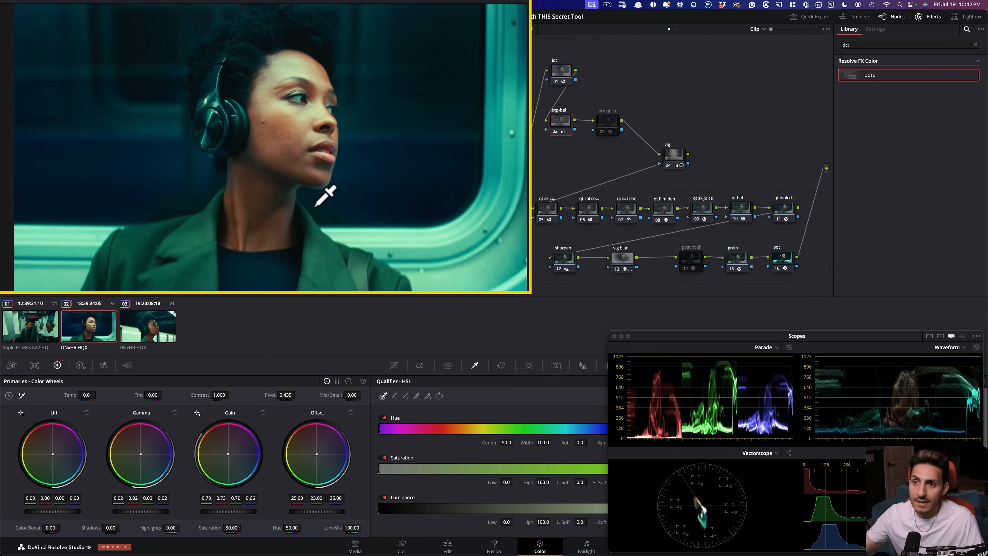
- Compare the second clip's Rec.709 version with its film look version, toggling each version's grade off and on
key("super+b")
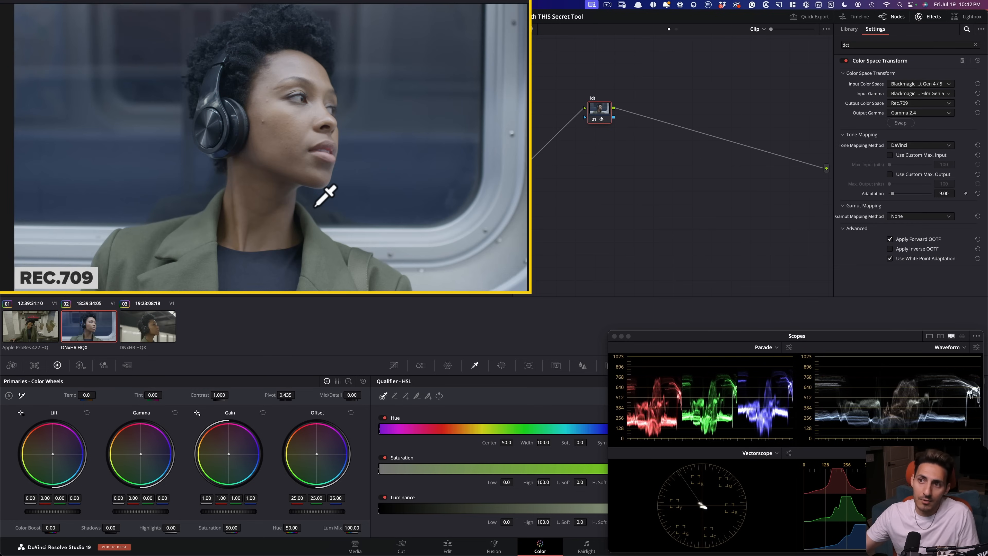
key("shift+d")
key("shift+d")
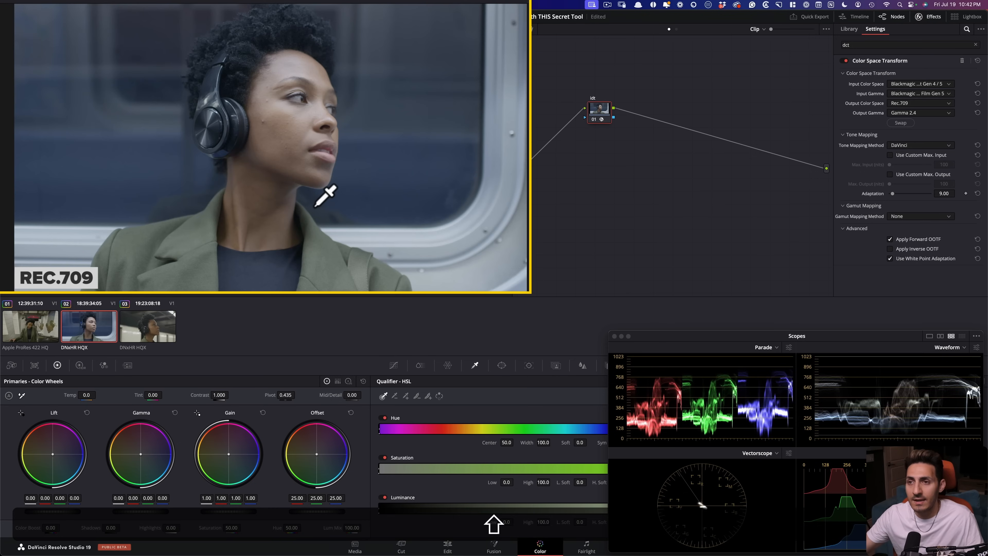
key("super+n")
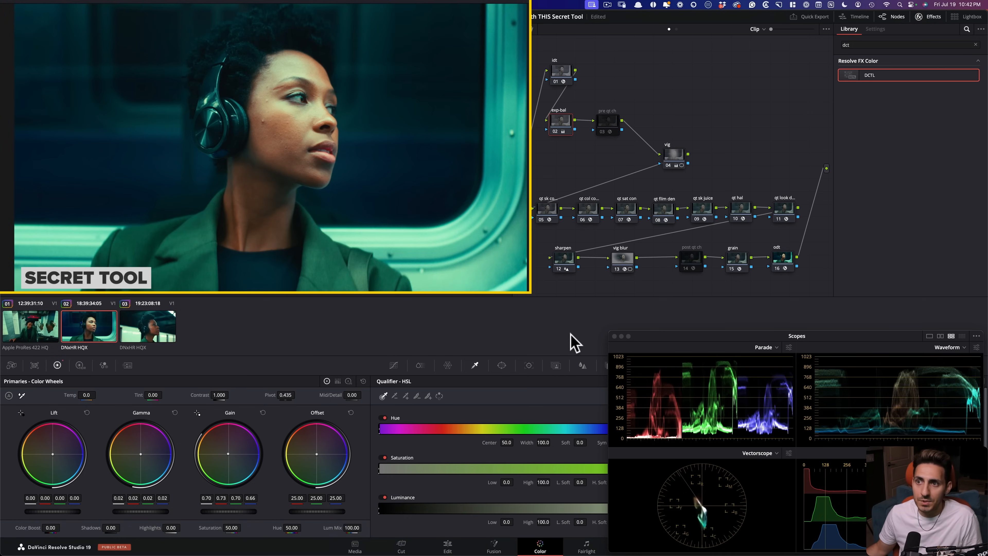
key("shift+d")
key("shift+d")
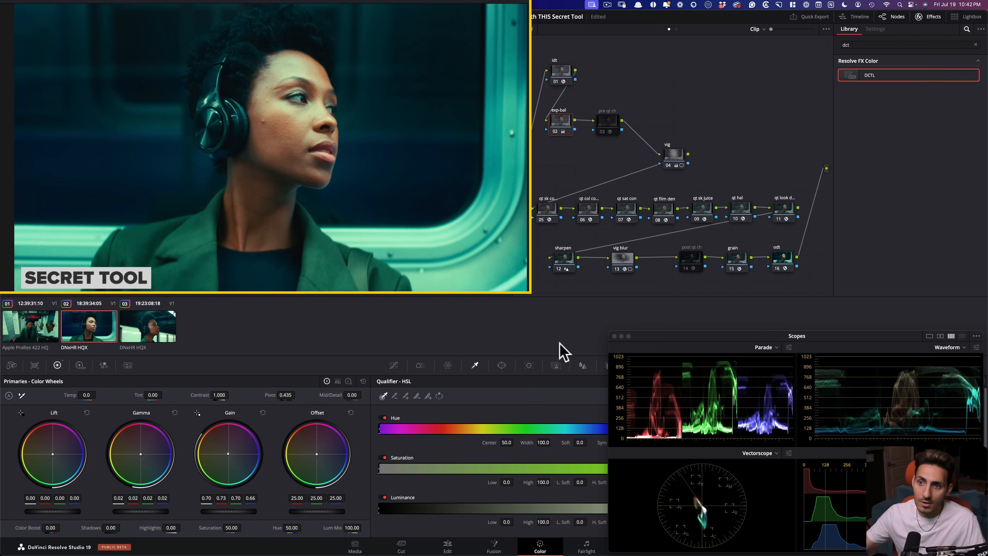
key("super+b")
key("super+n")
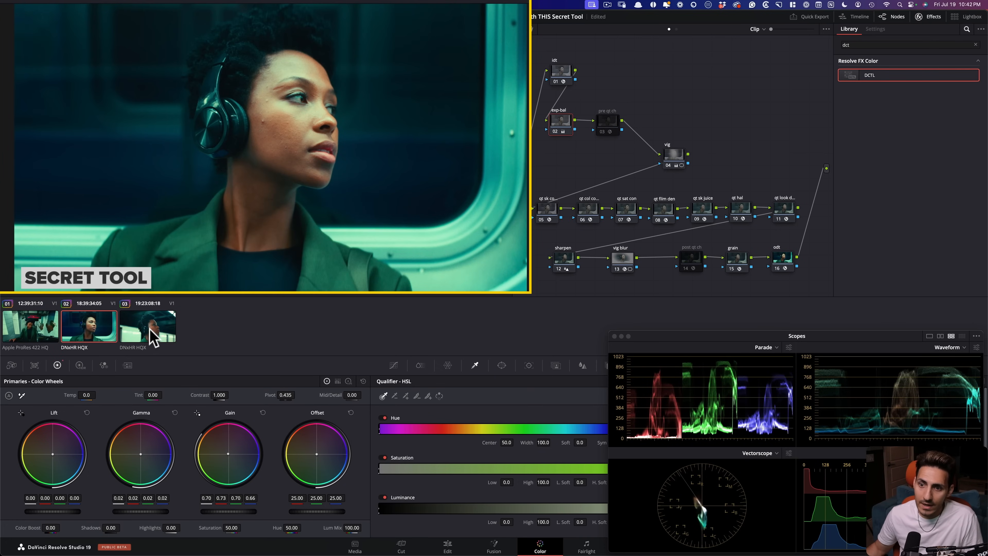
- On the second clip, turn on the post qt ch node and show the Skin Hue Indicator instead of False Color
left_click(688, 262)
key("super+d")
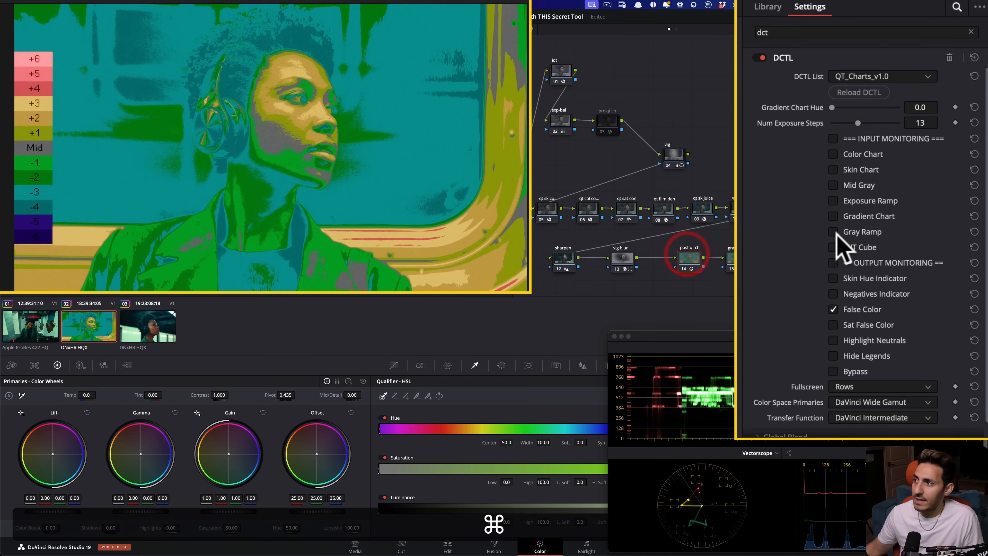
left_click(890, 215)
left_click(849, 277)
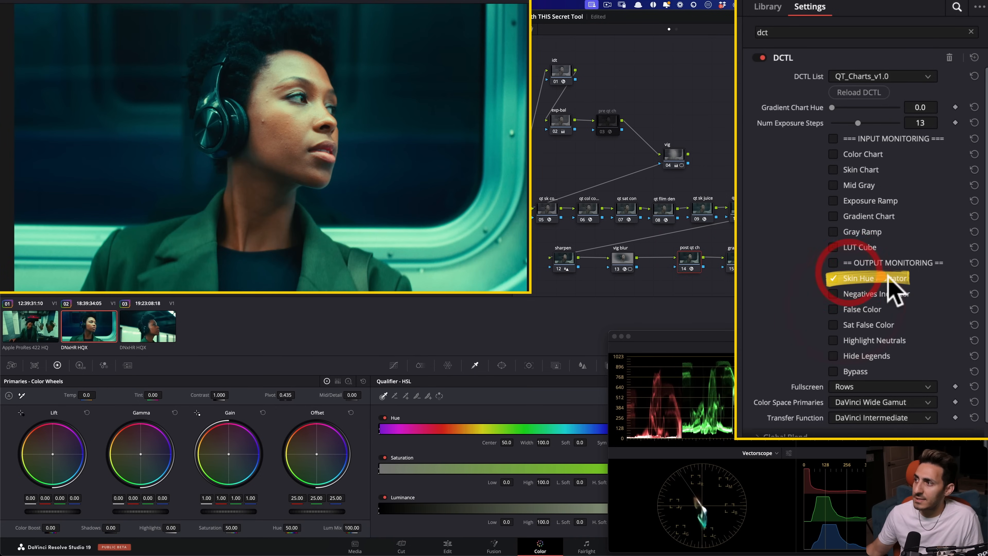
- Turn on the post qt ch node with the Skin Hue Indicator on the first and third clips
left_click(167, 330)
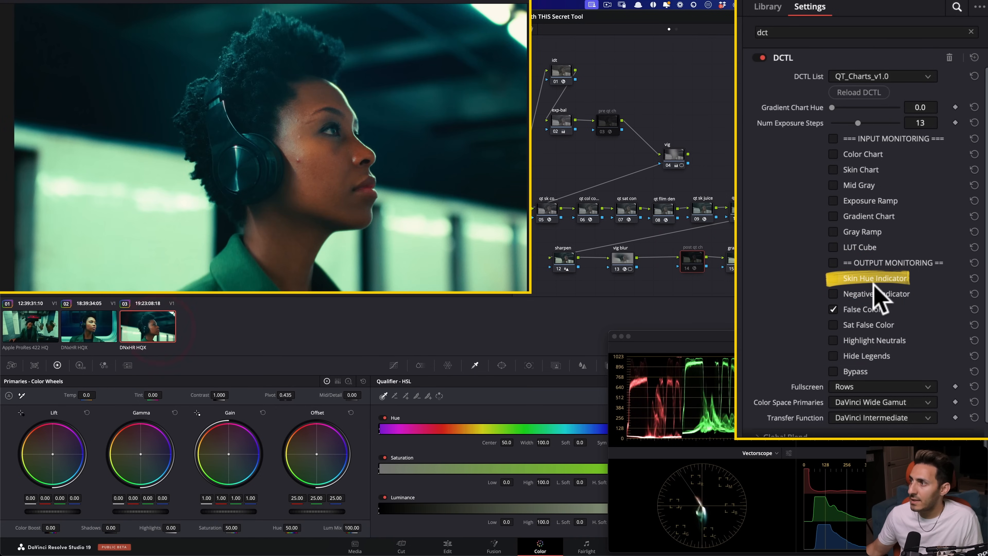
left_click(30, 329)
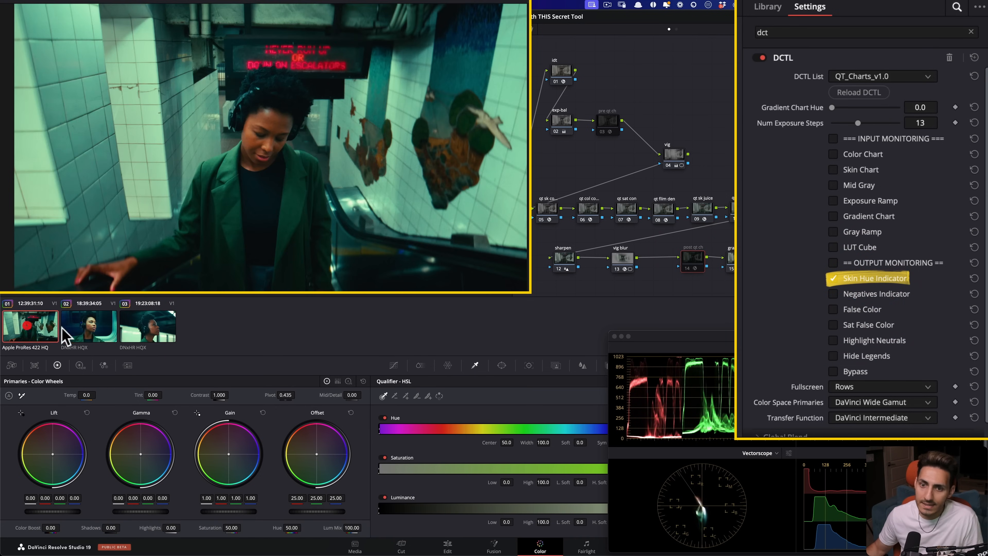
left_click_drag(407, 281, 453, 282)
key("super+d")
left_click(168, 333)
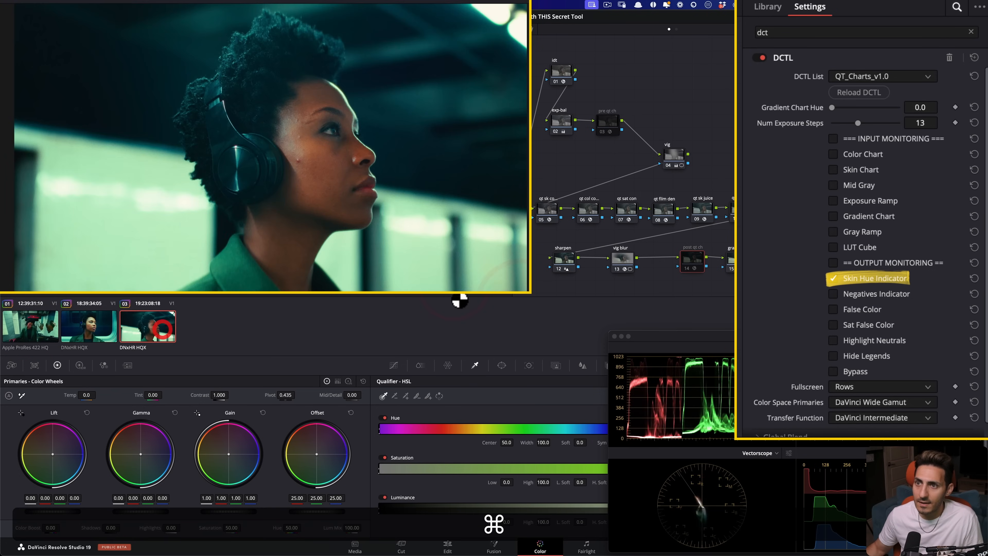
key("super+d")
left_click_drag(434, 282, 452, 281)
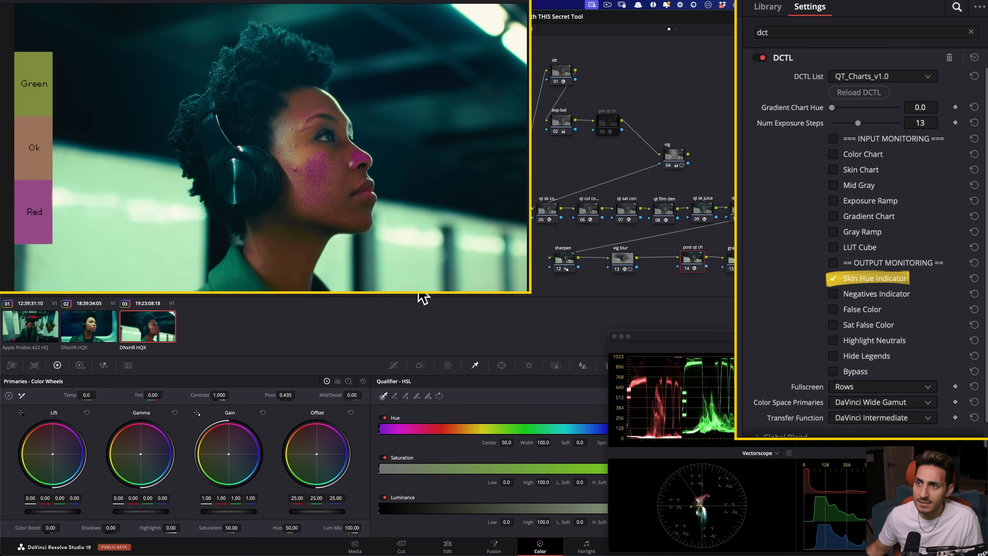
- Check the first clip's skin hue, then set the third clip's Skin Hue Rotation to 3.5 in its skin compressor node
left_click(34, 322)
left_click(454, 282)
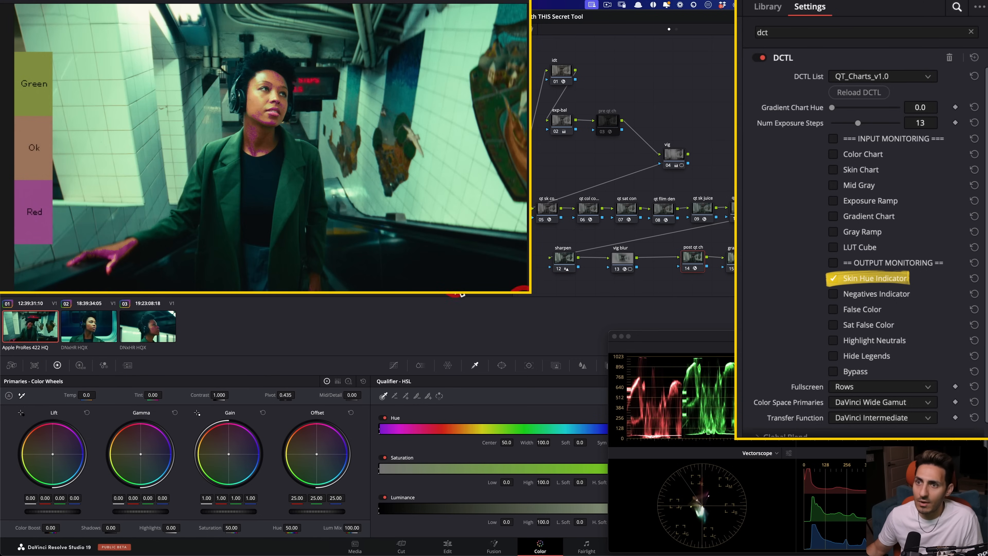
left_click(171, 328)
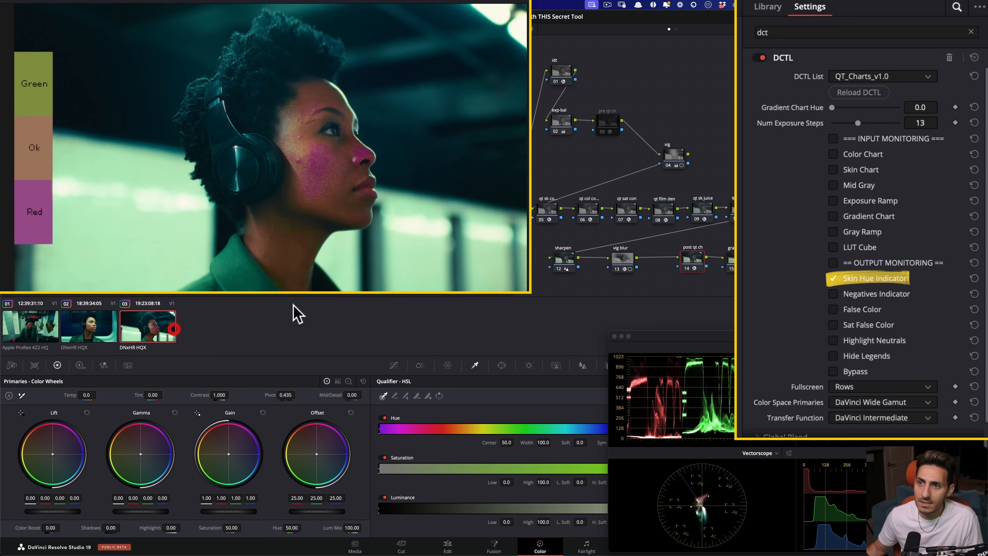
left_click(548, 209)
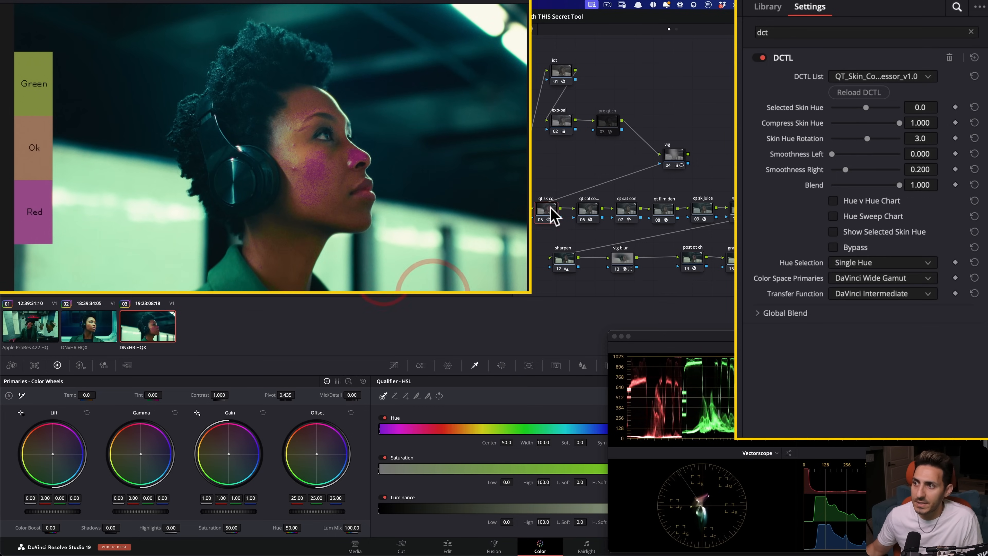
mouse_move(923, 138)
left_mouse_down()
mouse_move(905, 138)
mouse_move(931, 138)
left_mouse_up()
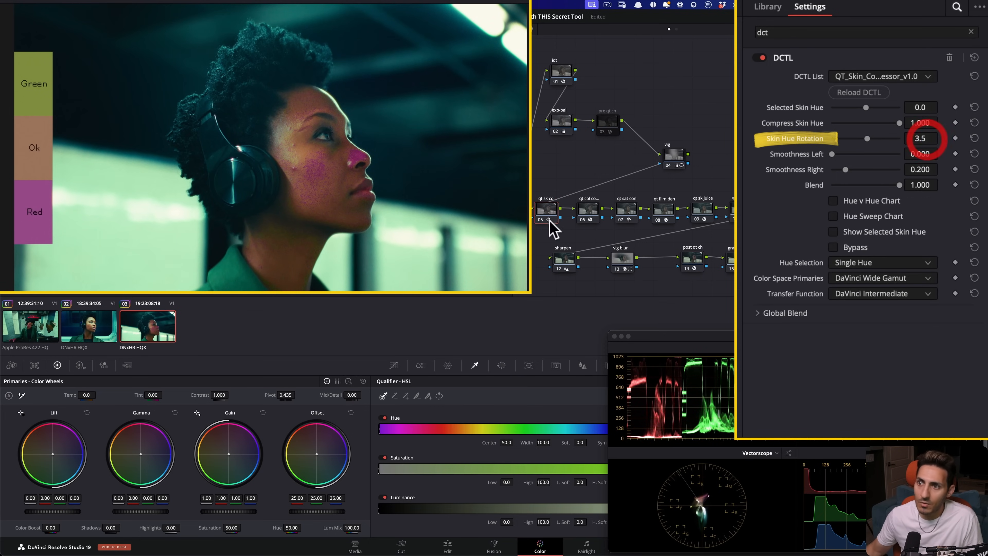
- On the second clip, set the skin compressor's Skin Hue Rotation to -0.2 and turn off the post qt ch node
left_click(102, 330)
left_click_drag(187, 281, 178, 281)
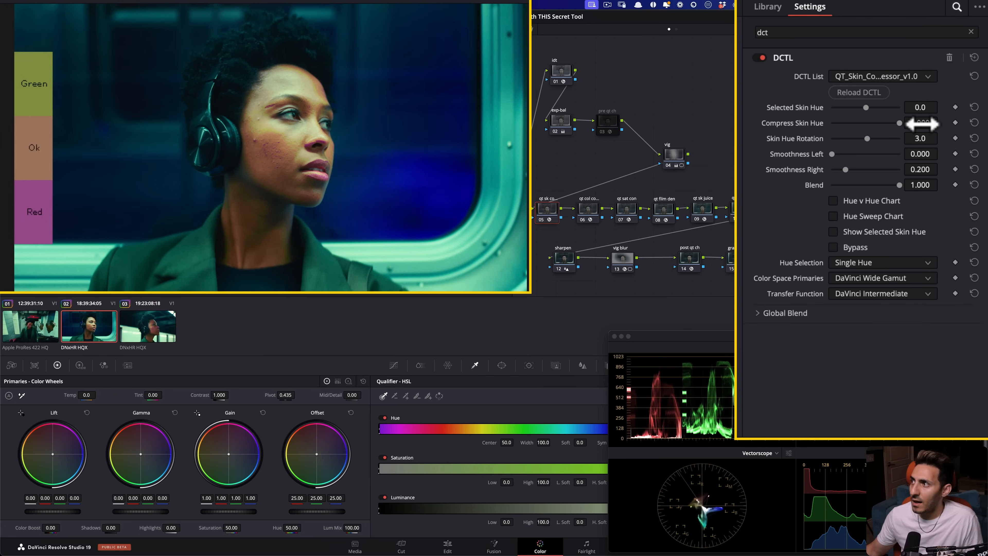
left_click_drag(916, 137, 901, 141)
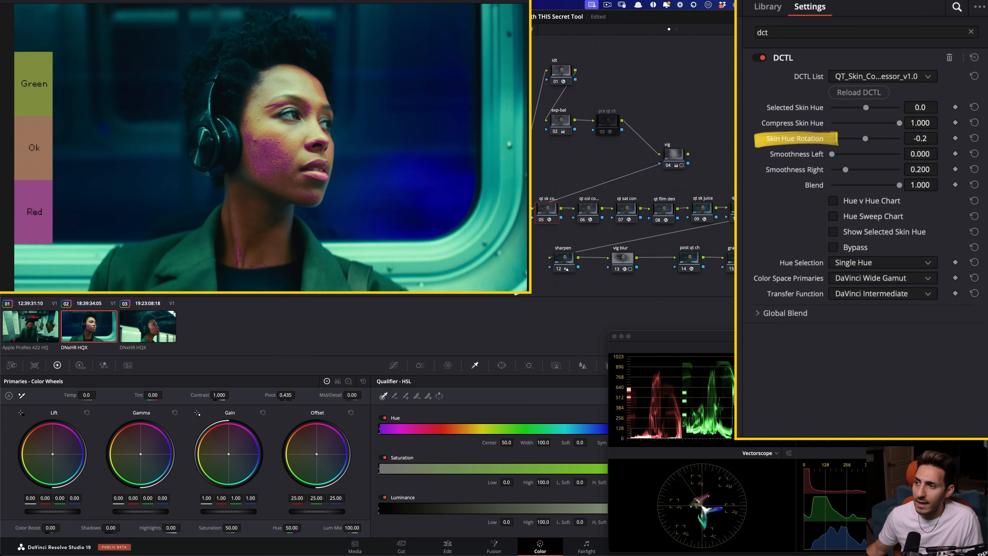
left_click(689, 260)
key("super+d")
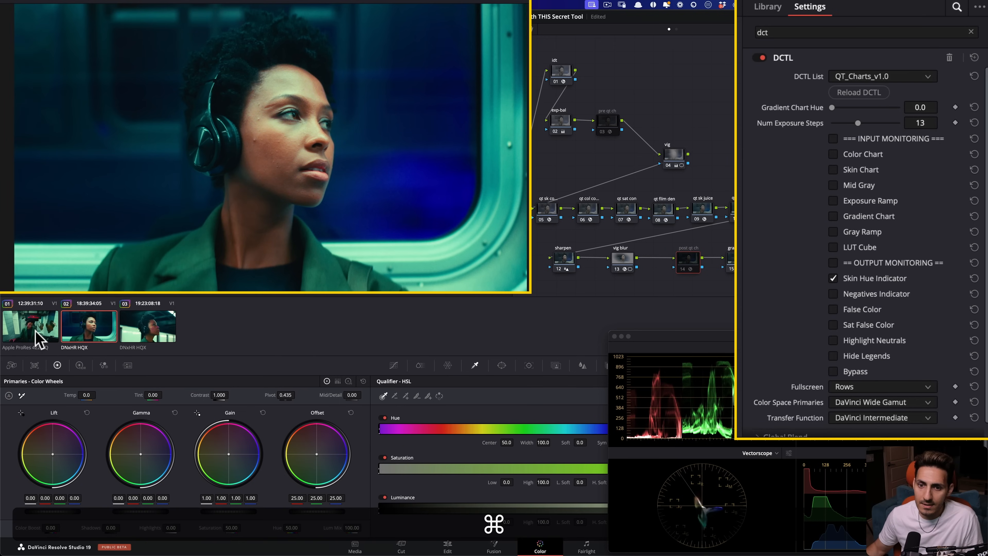
- Select all three clips, then view the first and second clips individually to compare their skin tones
key("super+a")
middle_click(87, 330)
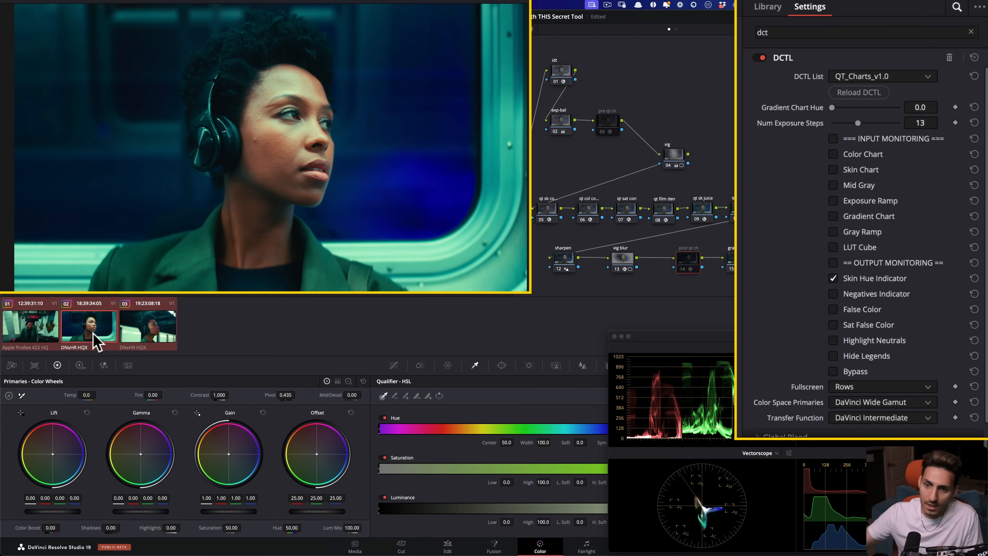
left_click(95, 335)
left_click(37, 337)
left_click(83, 339)
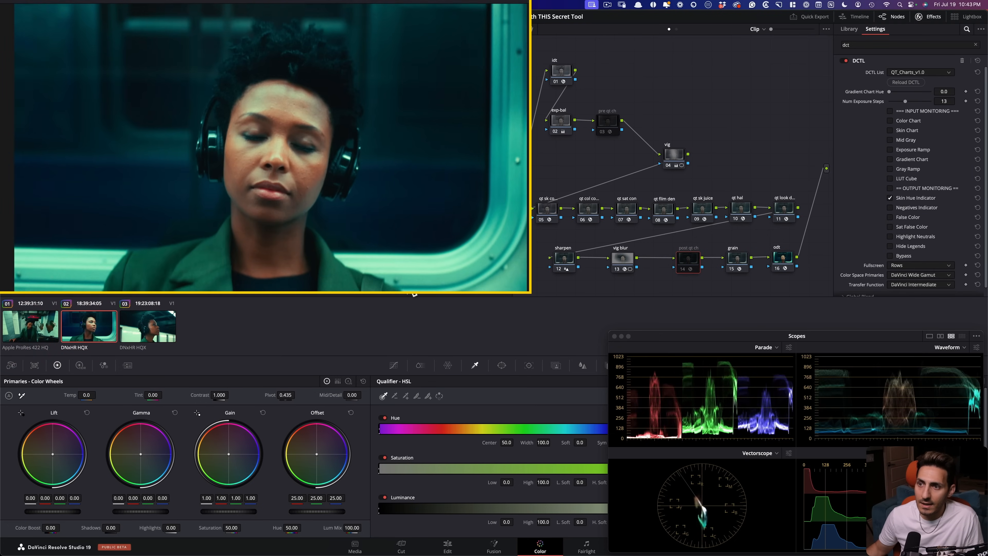
- On the third clip, set the skin compressor node's Skin Hue Rotation to 4.4
left_click(130, 337)
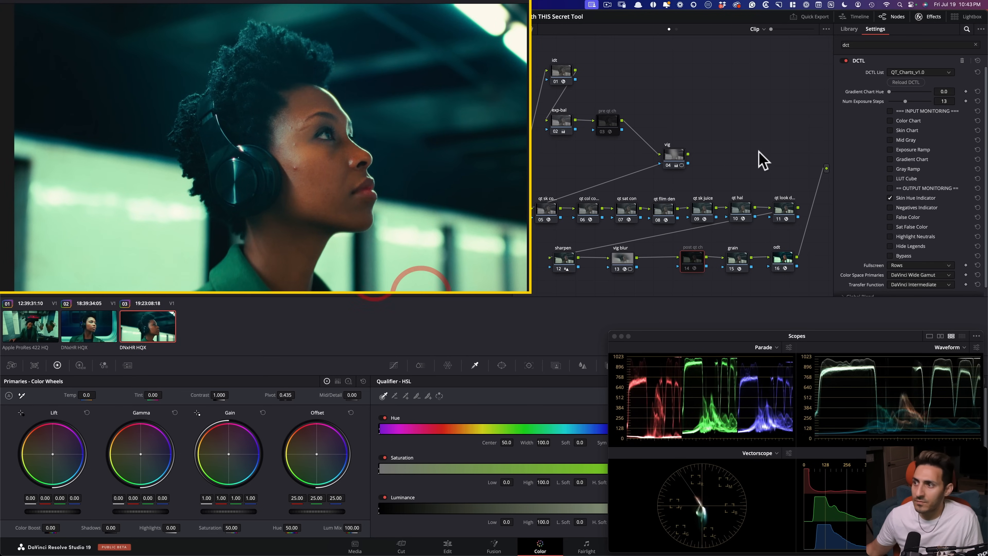
left_click(542, 210)
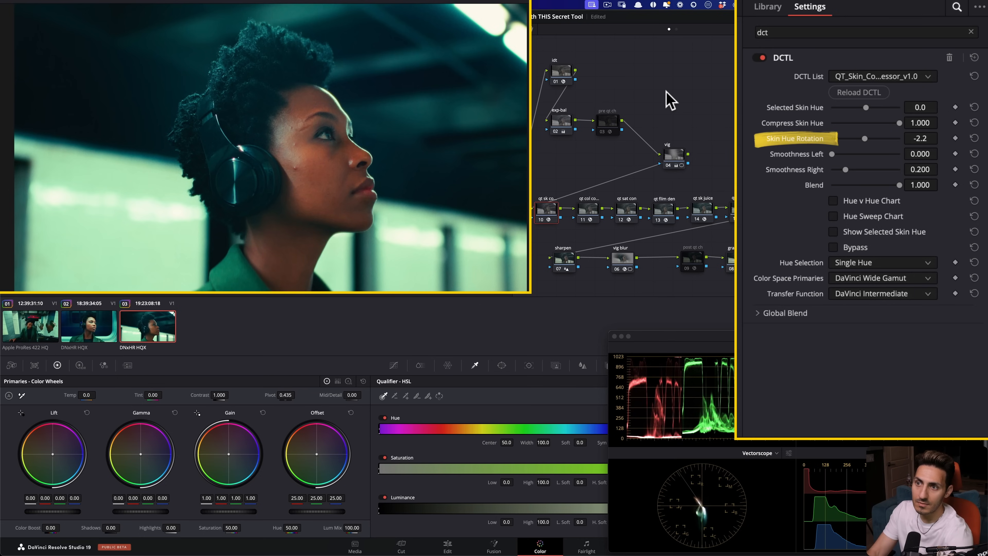
left_click_drag(666, 91, 518, 422)
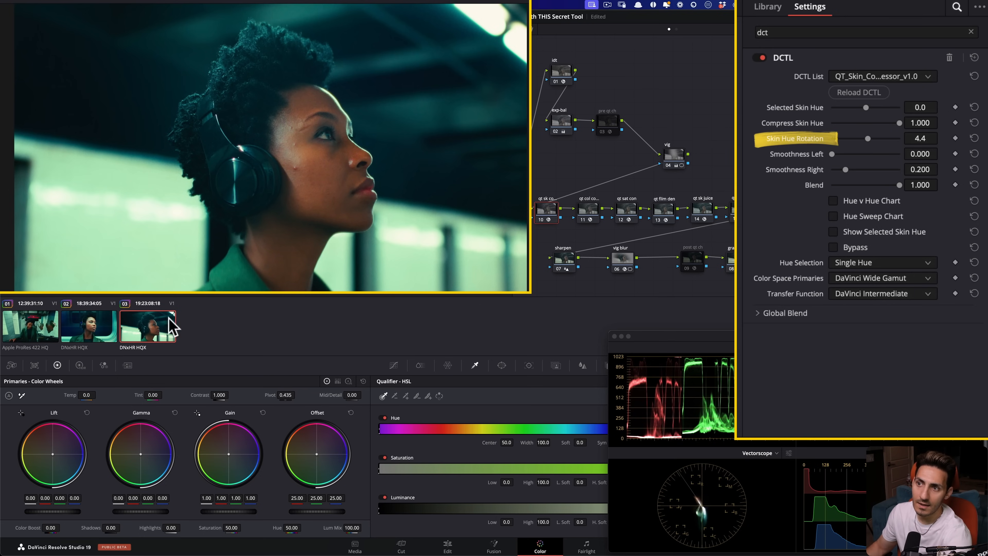
- On the second clip, set the skin compressor node's Skin Hue Rotation to 0.6
left_click(82, 335)
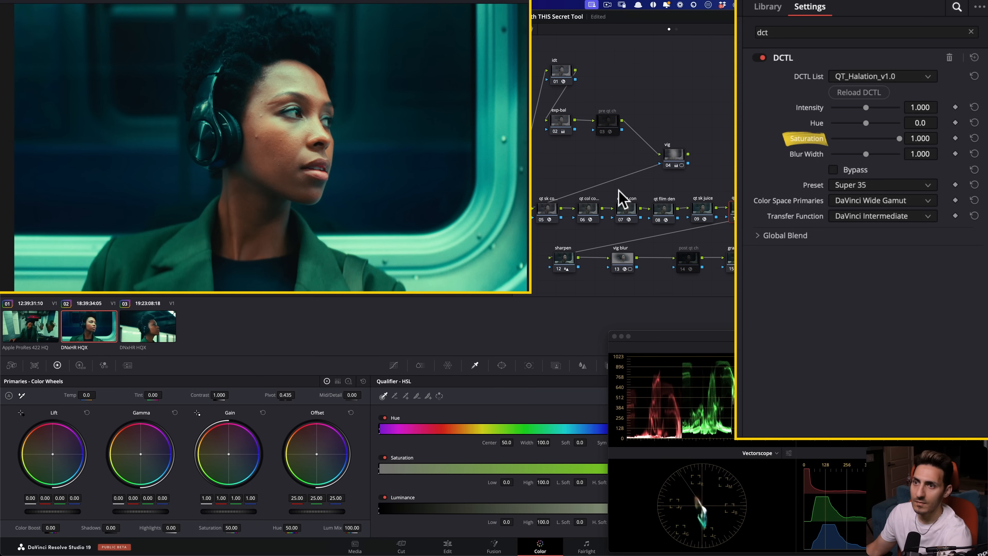
left_click(546, 208)
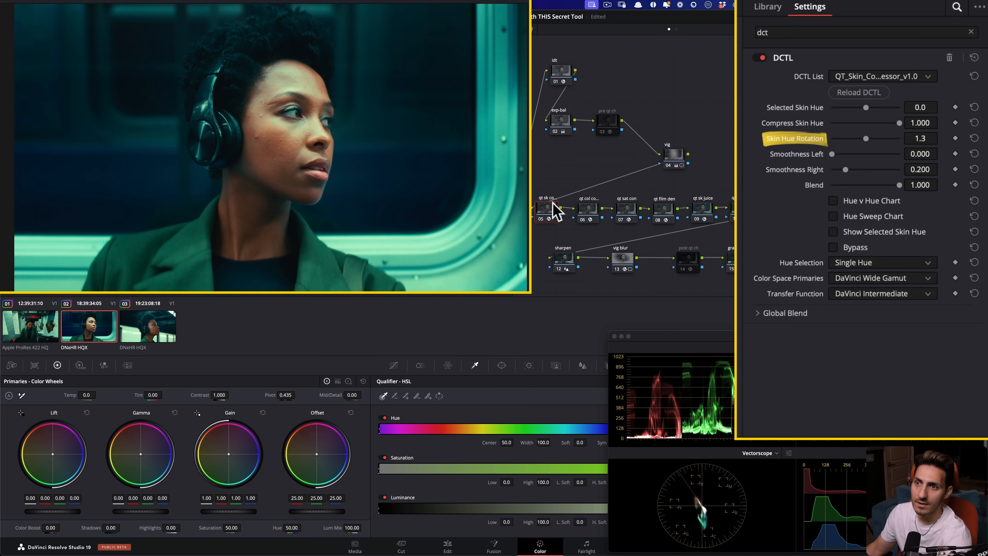
left_click(210, 294)
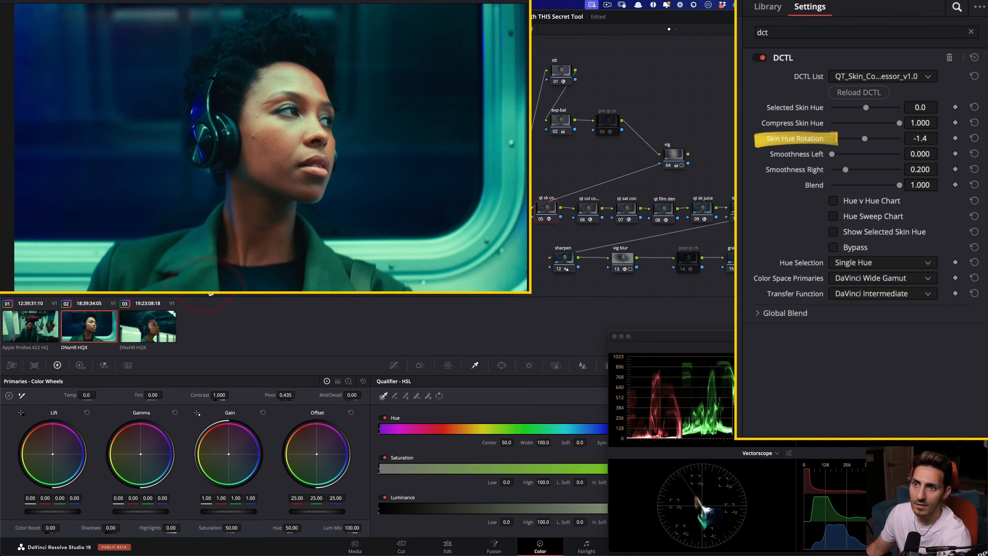
left_click_drag(230, 295, 378, 295)
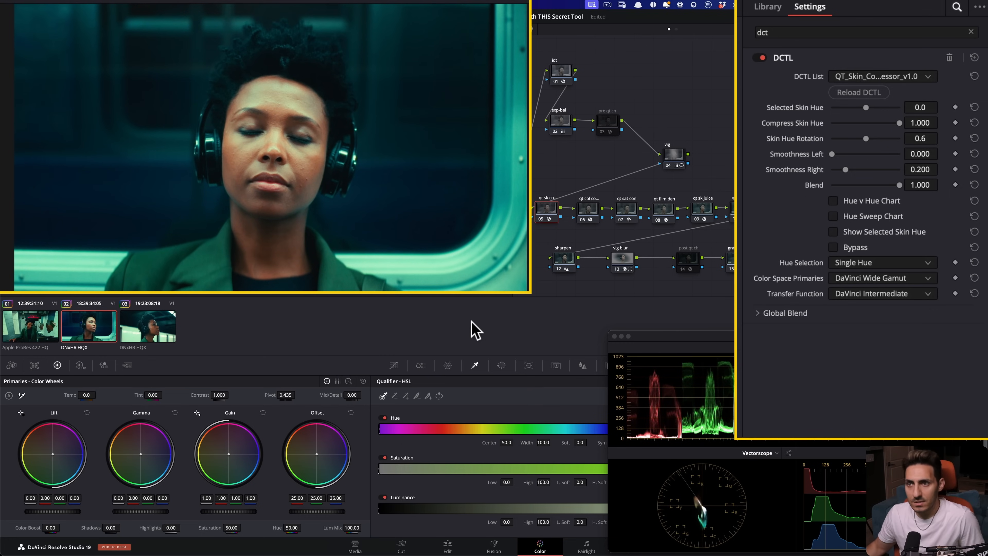
key("super+d")
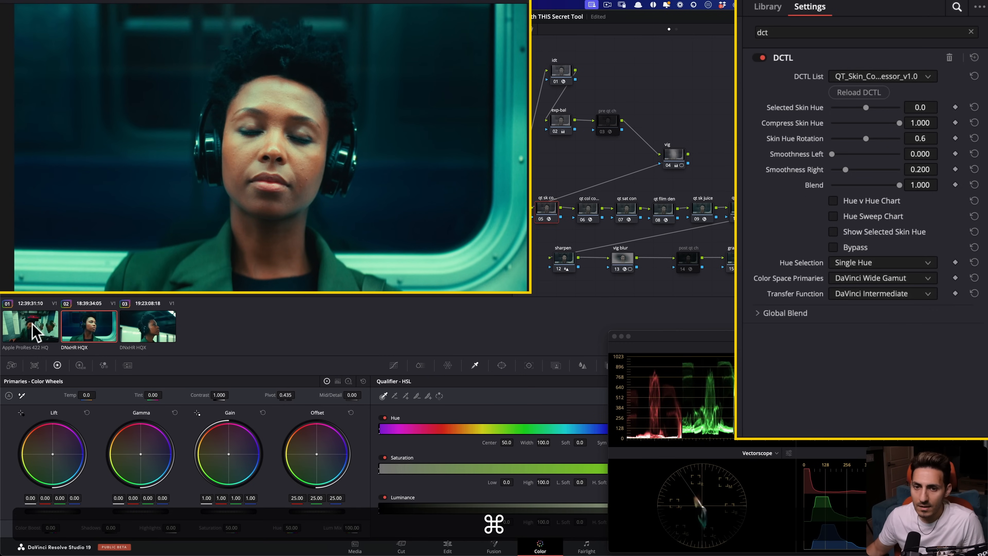
- On the first clip, enable the post qt ch node and replace its Skin Hue Indicator with Sat False Color
left_click(35, 333)
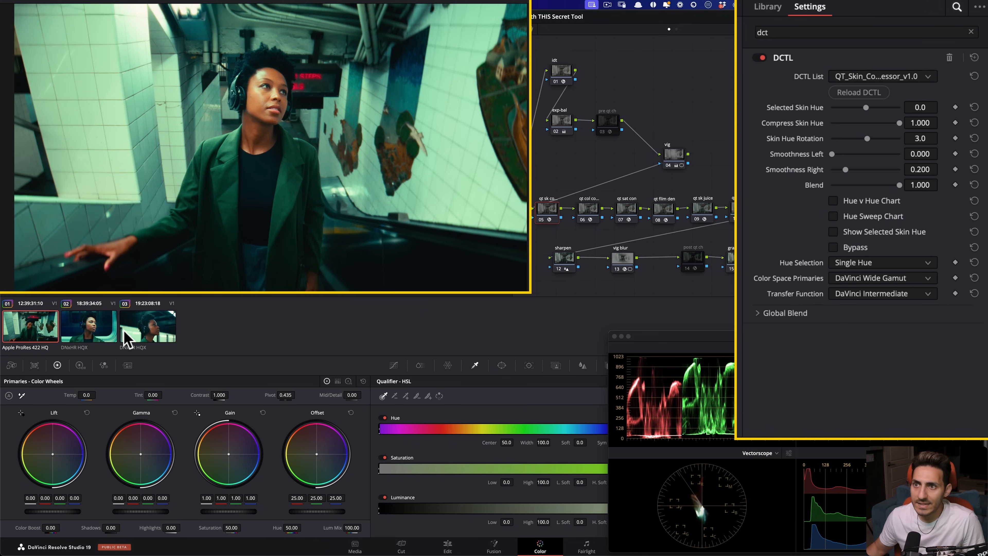
left_click(705, 262)
key("super+d")
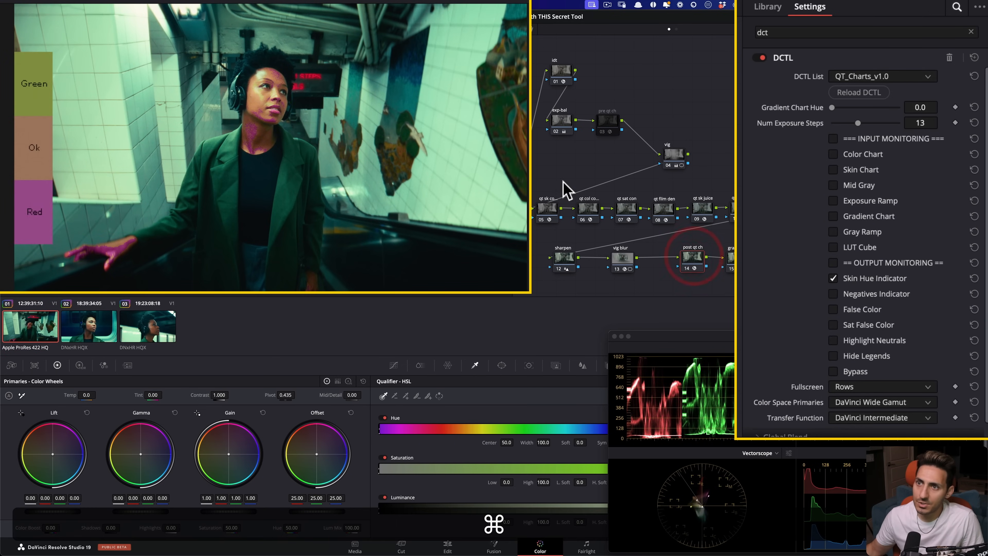
left_click(832, 278)
left_click(832, 325)
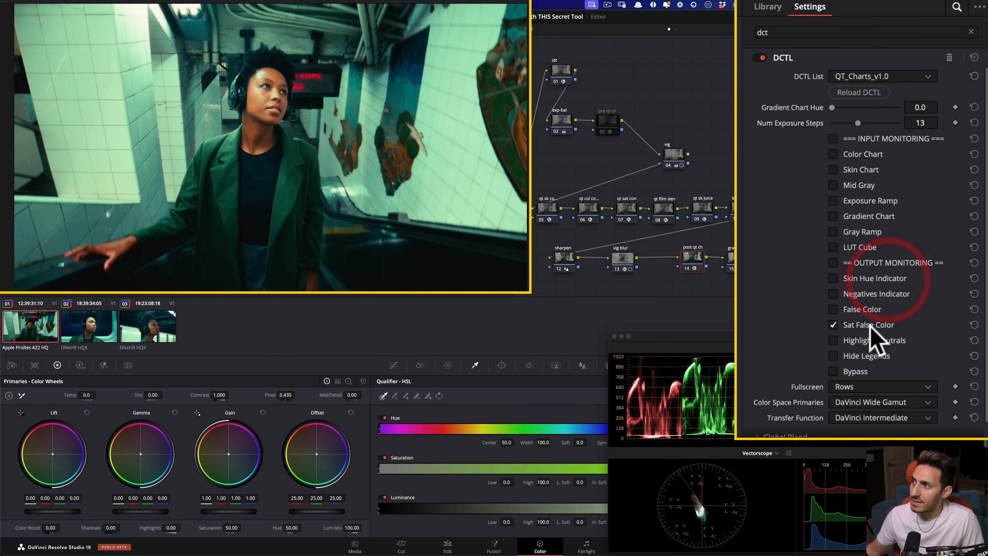
- On the second clip, turn on the post qt ch node and switch its chart from Skin Hue Indicator to Sat False Color
left_click(89, 327)
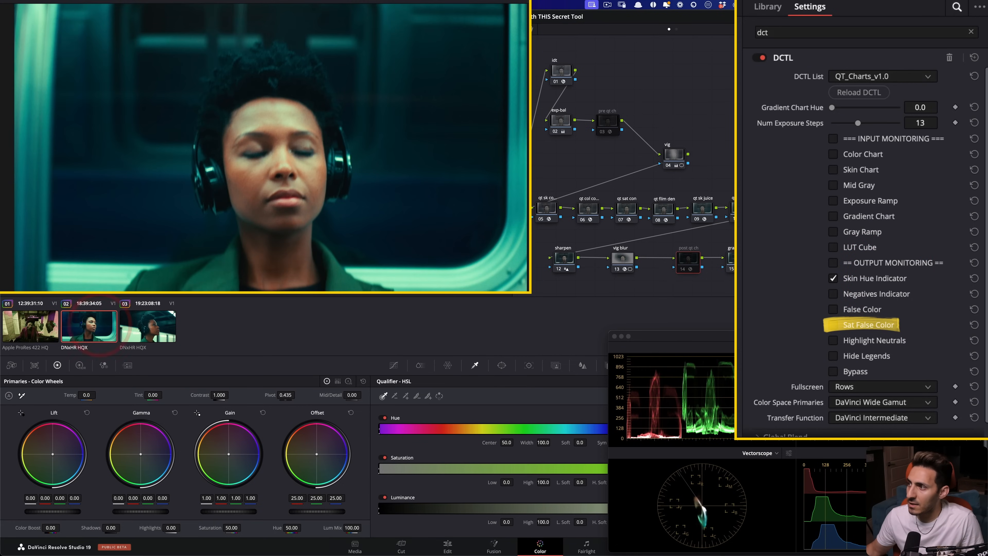
key("super+d")
left_click(865, 278)
left_click(863, 308)
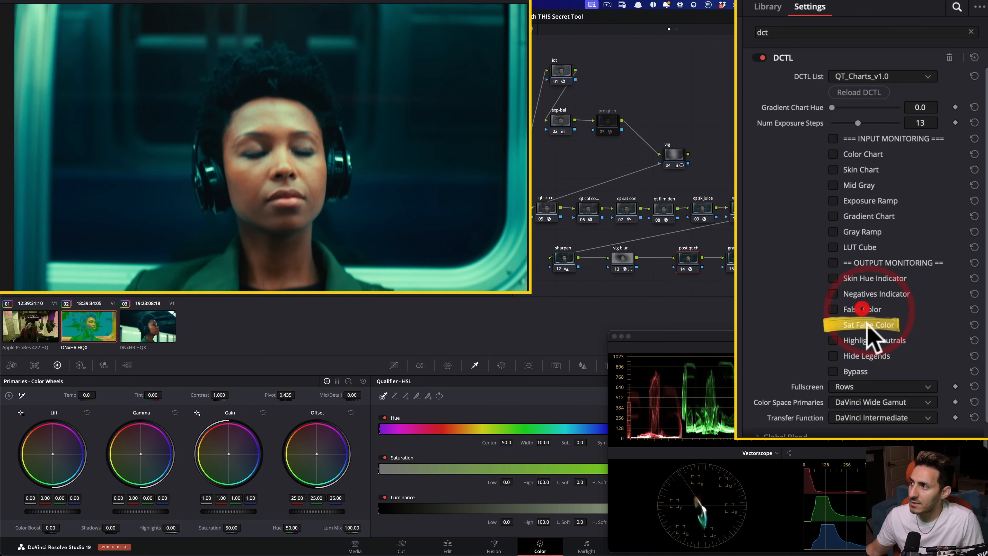
left_click(863, 309)
left_click(858, 323)
- Show Sat False Color instead of the Skin Hue Indicator on the third clip through its enabled post qt ch node
left_click(161, 329)
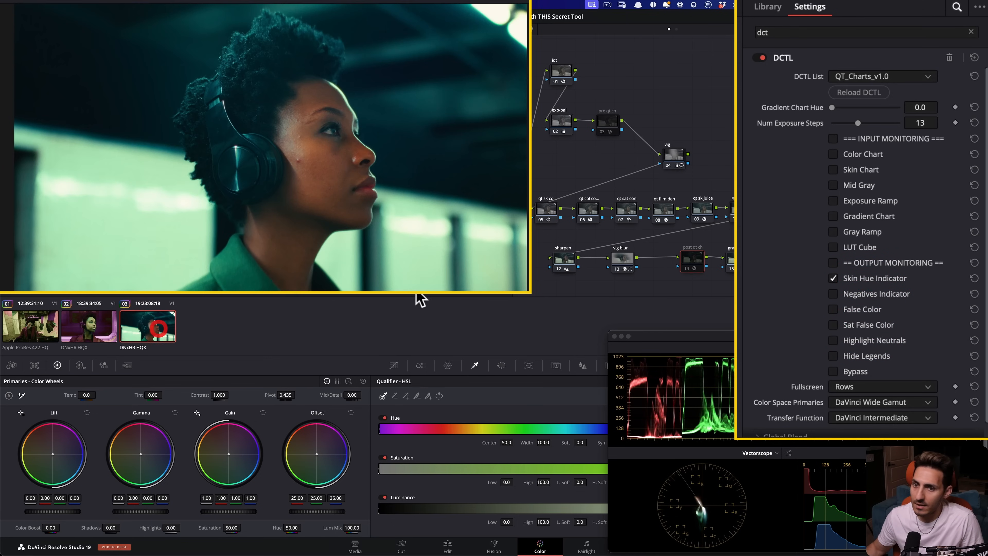
left_click(868, 340, "super")
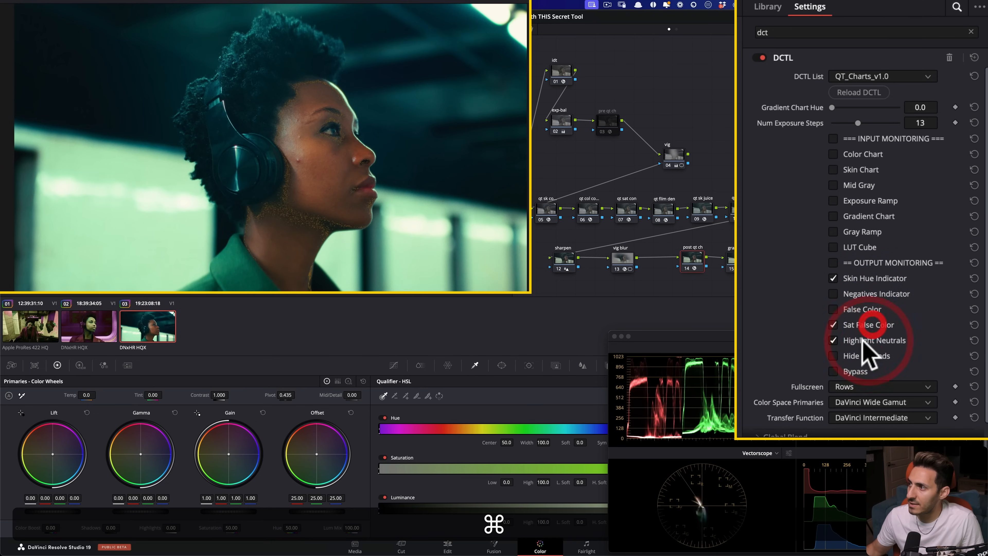
left_click(868, 324, "super")
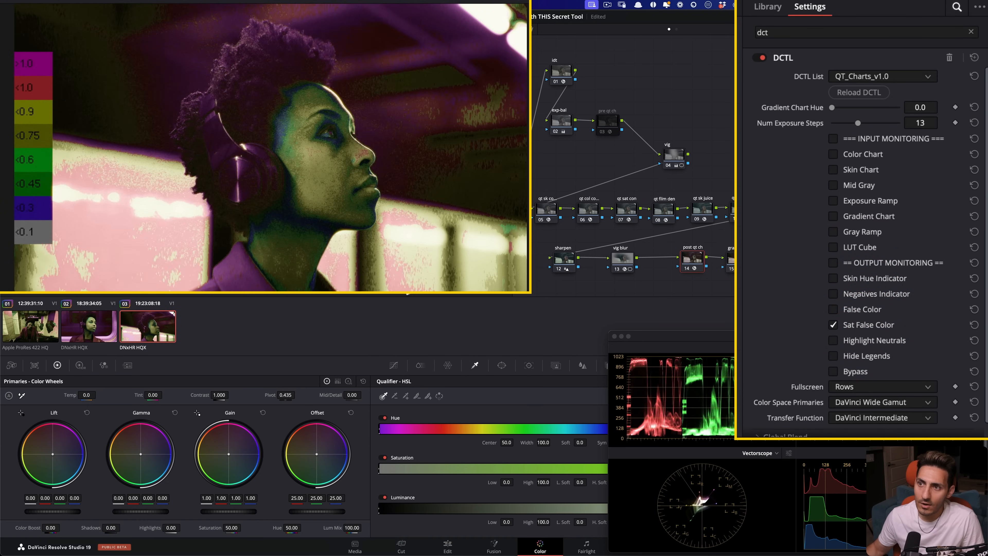
- Check the first clip's saturation, then set Global Saturation to 1.103 in the second clip's qt sk juice node
left_click(31, 328)
left_click_drag(390, 279, 447, 279)
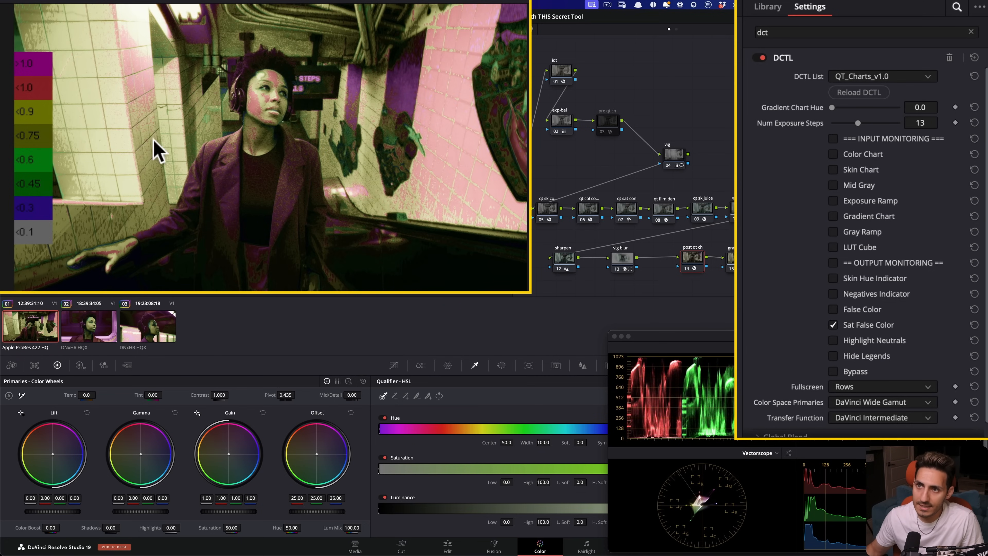
left_click(89, 334)
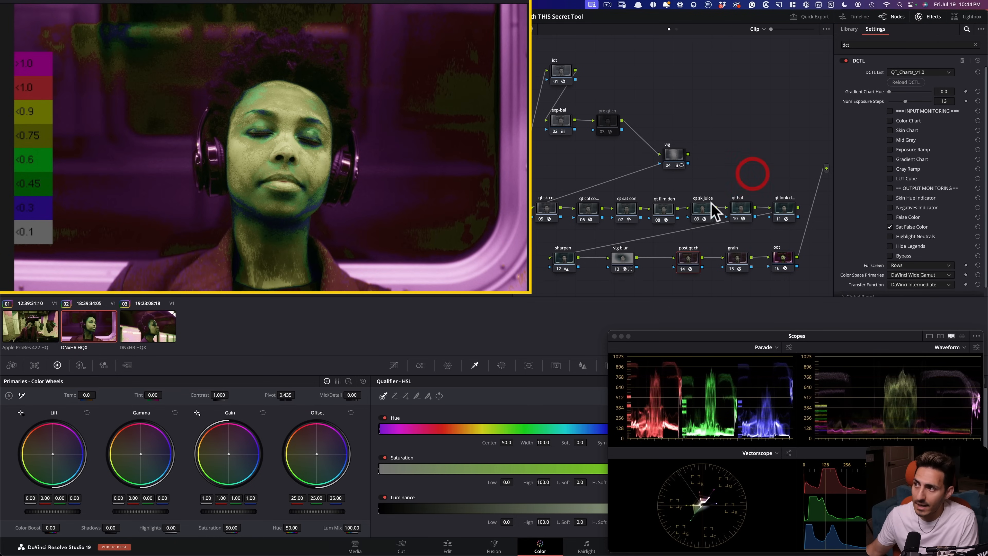
left_click(702, 210)
left_click(549, 211)
left_click(700, 203)
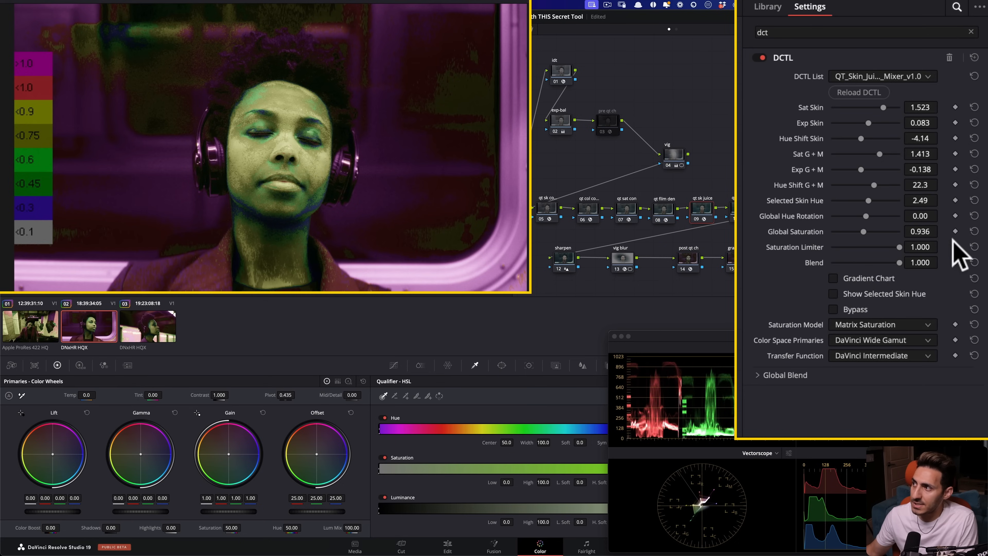
left_click_drag(916, 232, 941, 231)
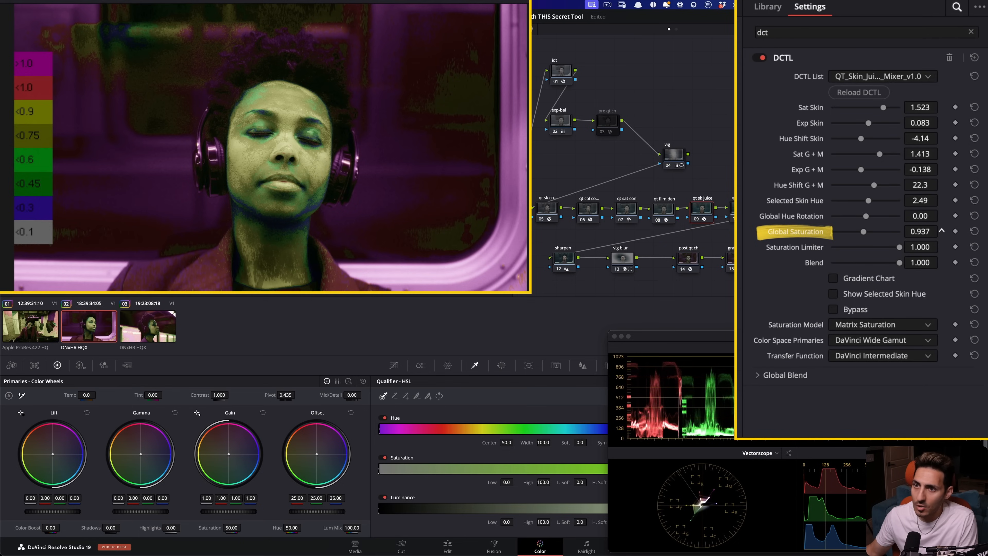
left_click_drag(930, 236, 941, 230)
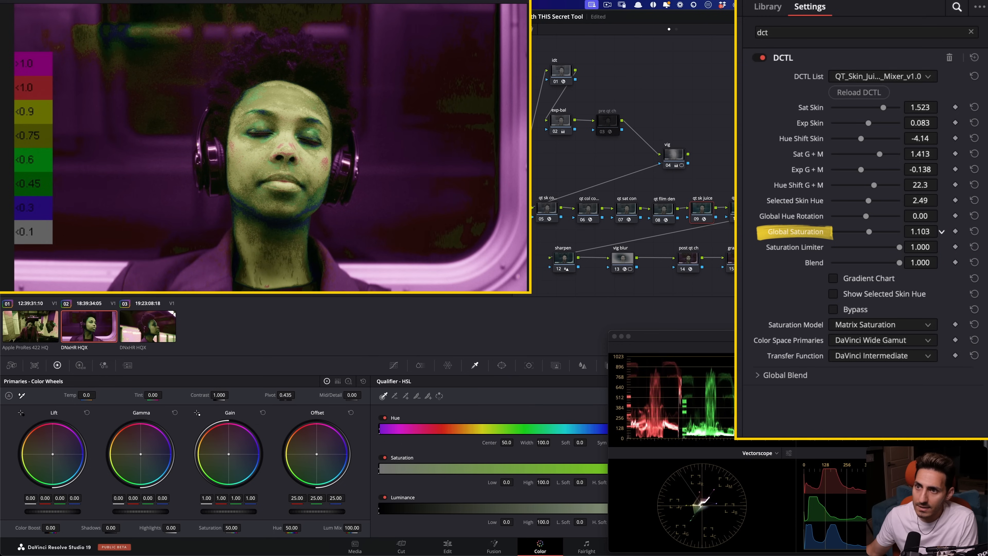
- On the third clip, set the qt sk juice node's Global Saturation to 0.964
left_click(162, 326)
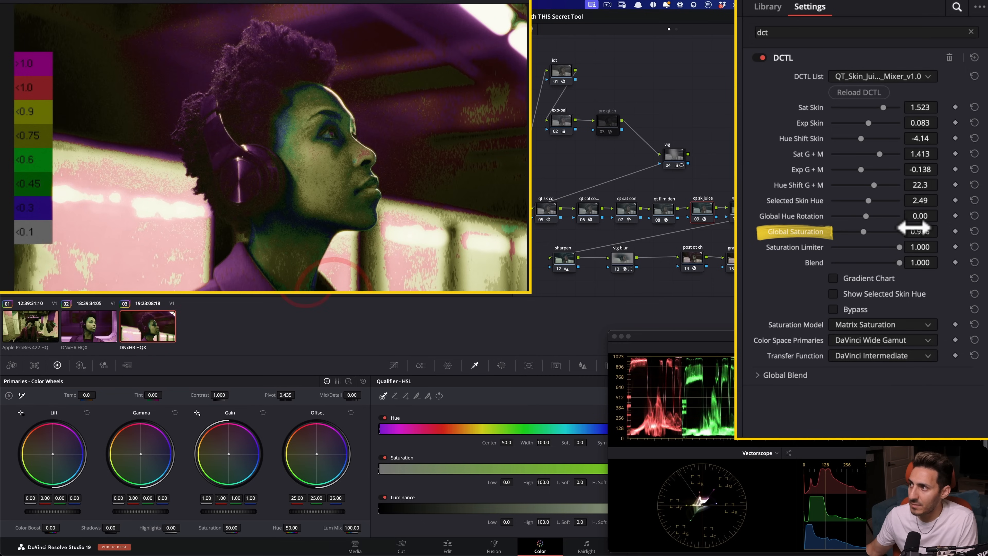
left_click_drag(941, 230, 933, 232)
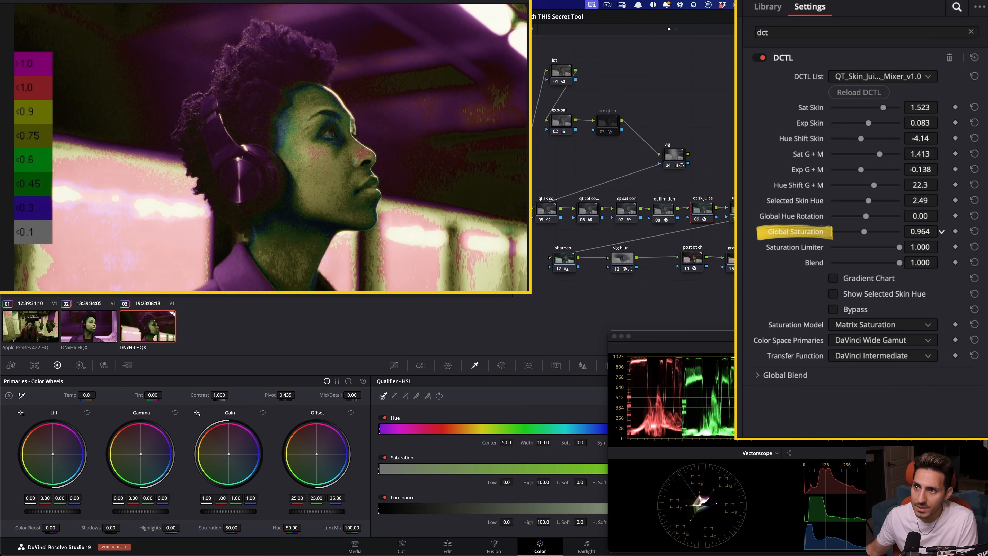
- Turn off the post qt ch node on all three clips, then view the second clip
left_click(695, 263)
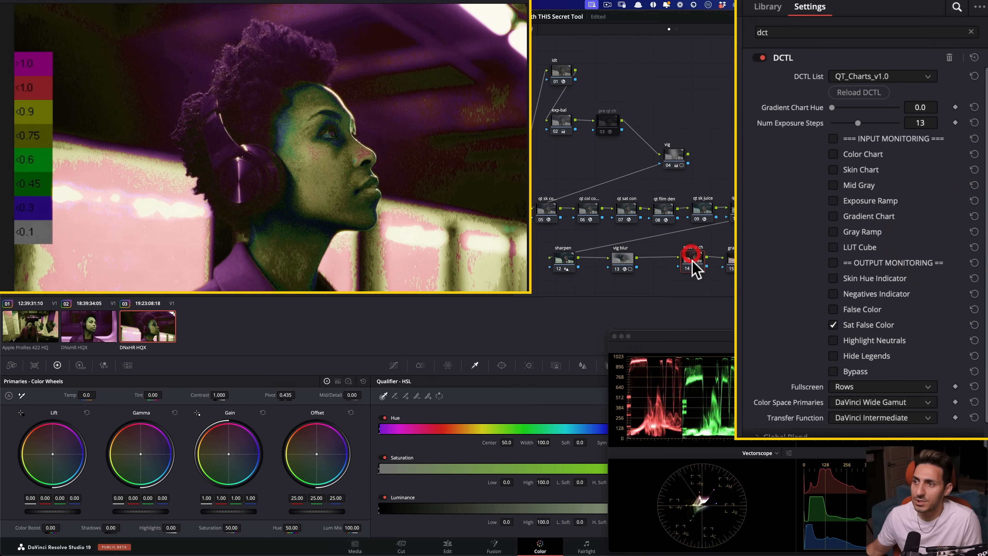
key("super+d")
left_click(94, 330)
key("super+d")
left_click(36, 325)
key("super+d")
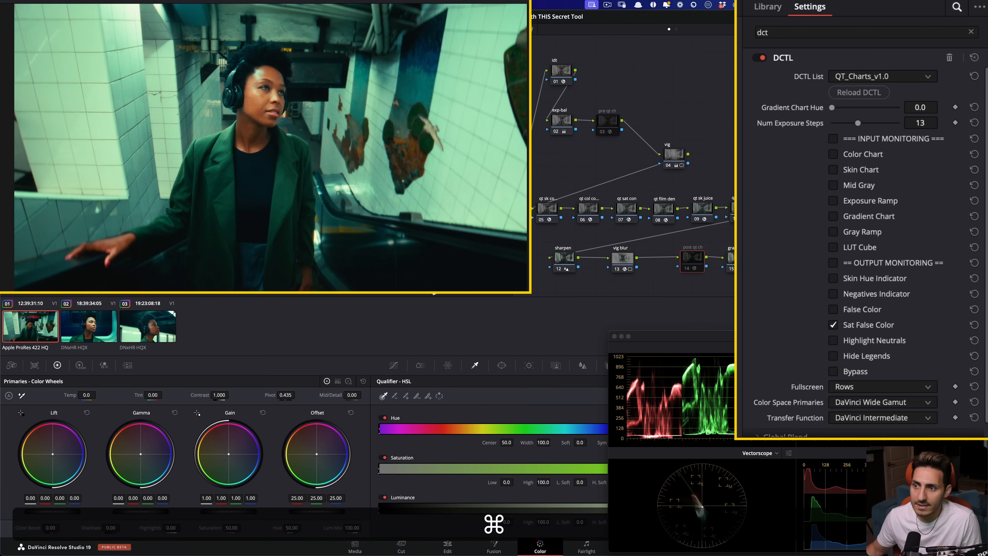
left_click(86, 334)
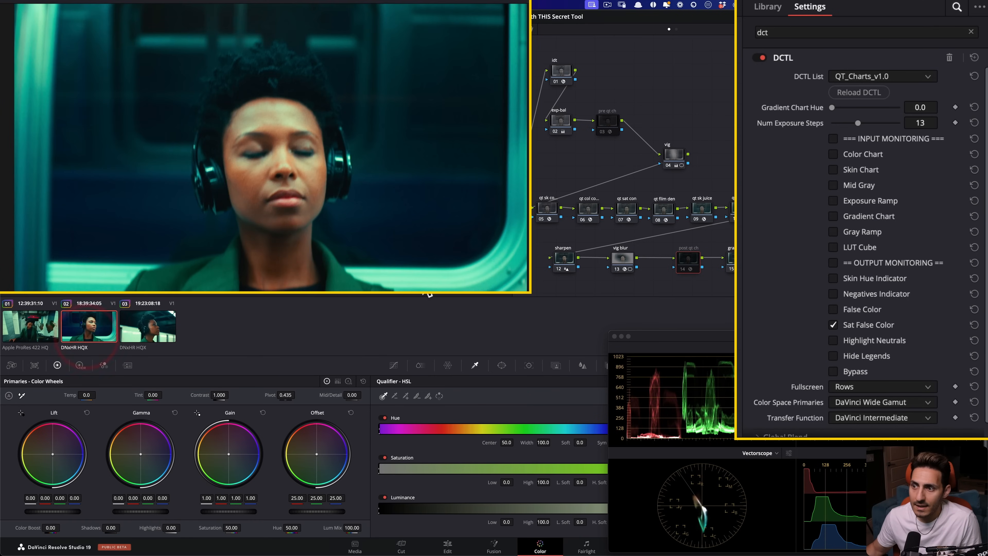
- On the third clip, set Saturation in the Balance section of the Look DNA node to 0.726
left_click(152, 336)
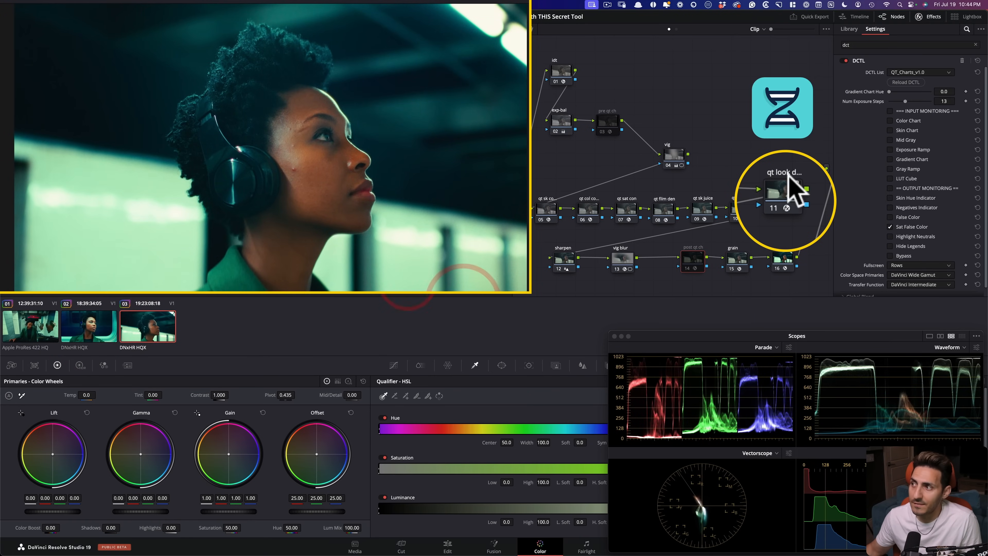
left_click(780, 187)
scroll(903, 121, "down", 5)
scroll(884, 193, "down", 2)
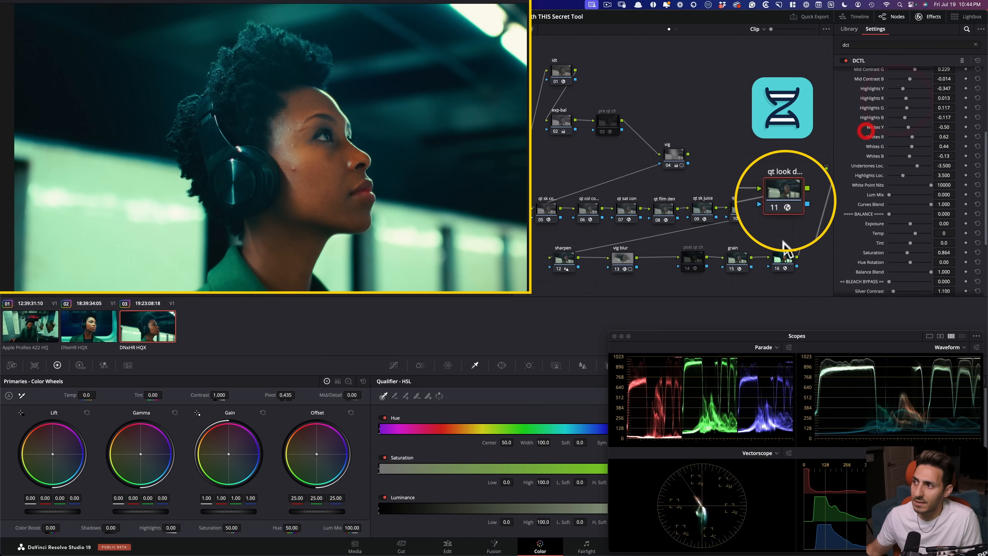
scroll(852, 206, "down", 1)
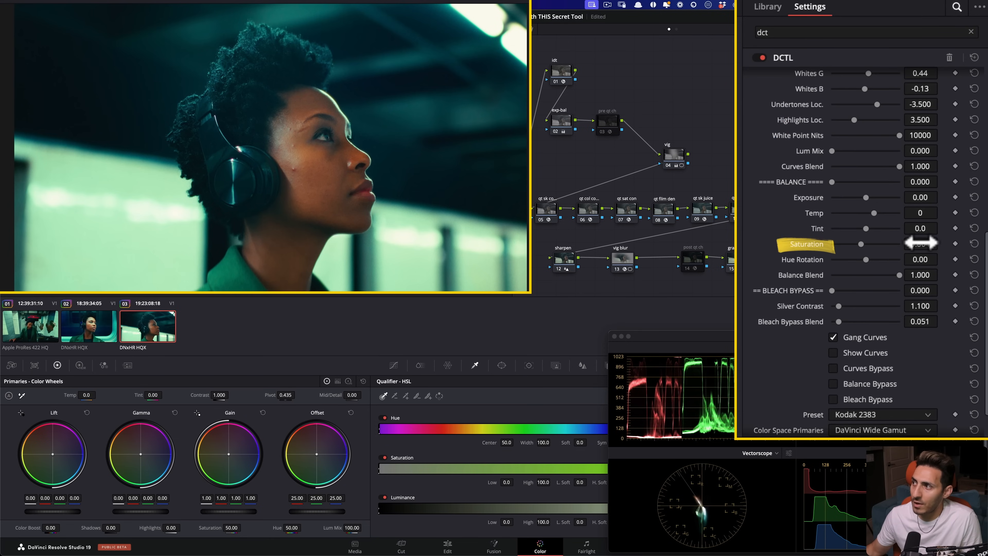
left_click_drag(941, 244, 941, 245)
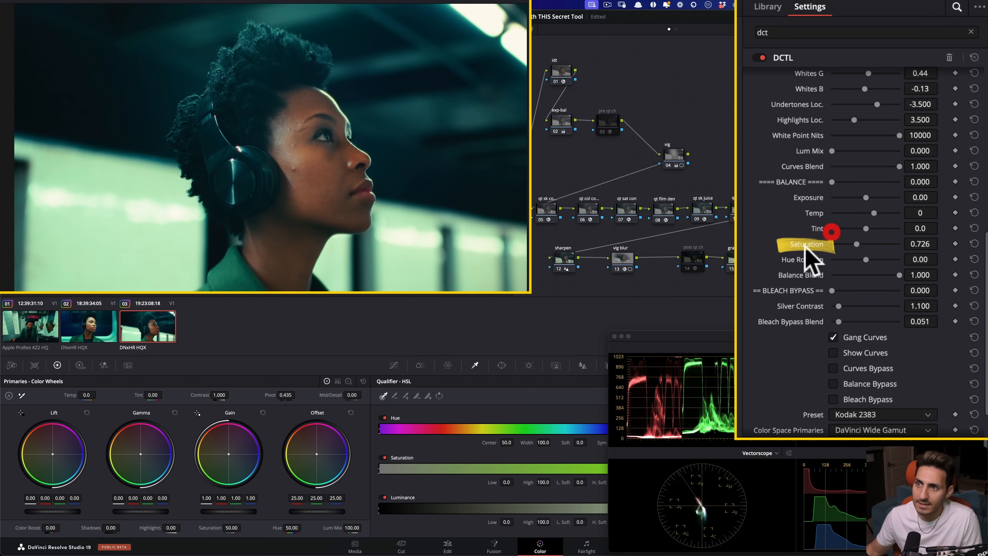
- Select all three clips, then scrub through the second and first clips to compare their overall color match
left_click(26, 334)
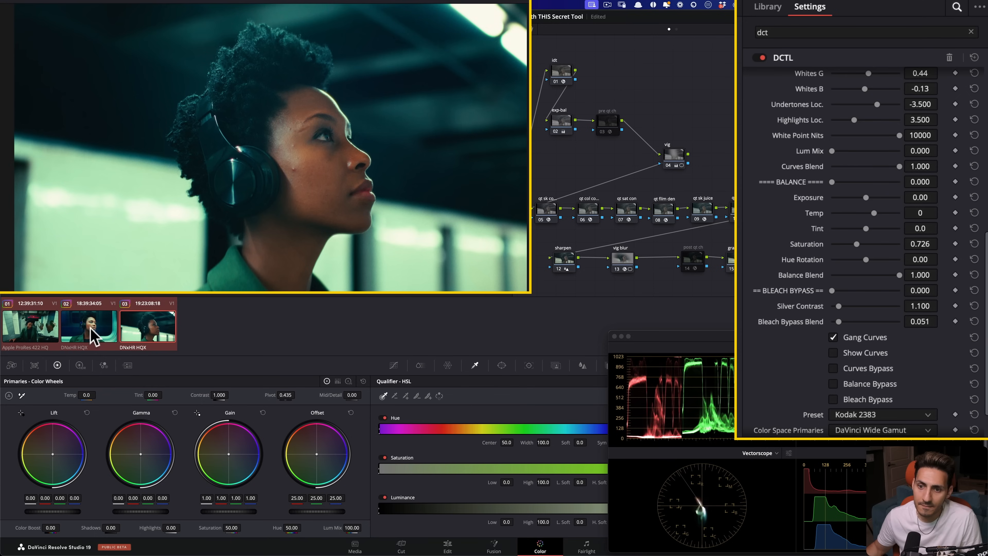
left_click(93, 338)
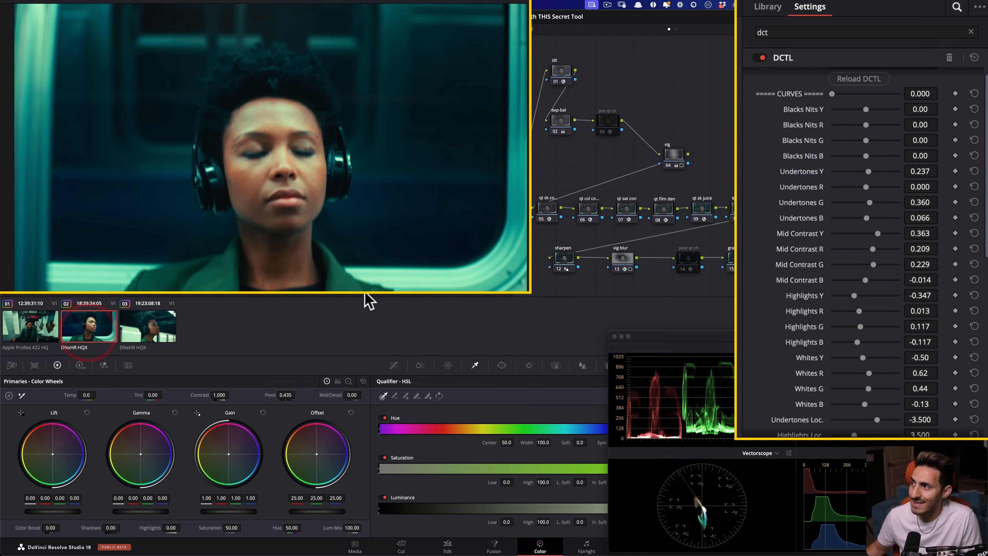
scroll(834, 389, "down", 10)
left_click_drag(130, 281, 170, 279)
left_click(50, 328)
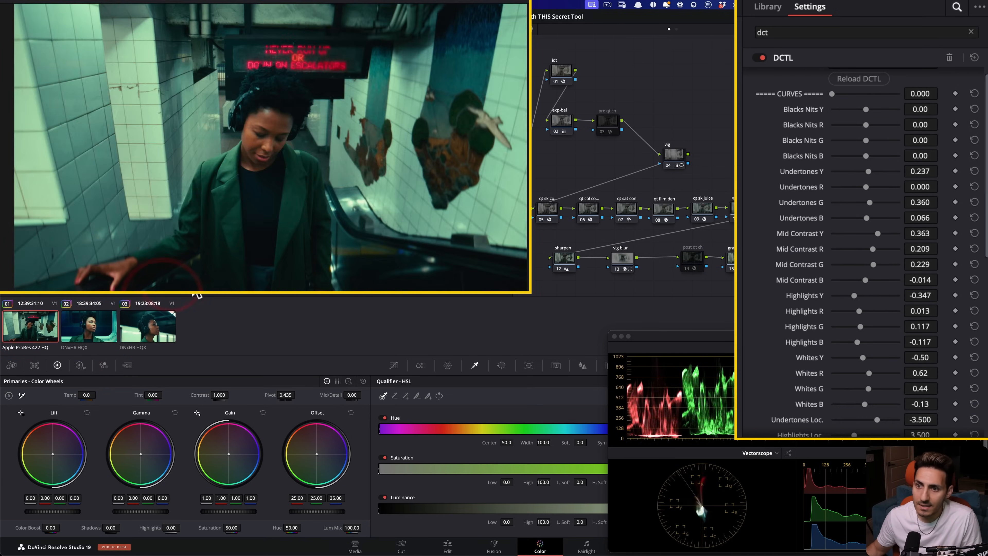
left_click(90, 327)
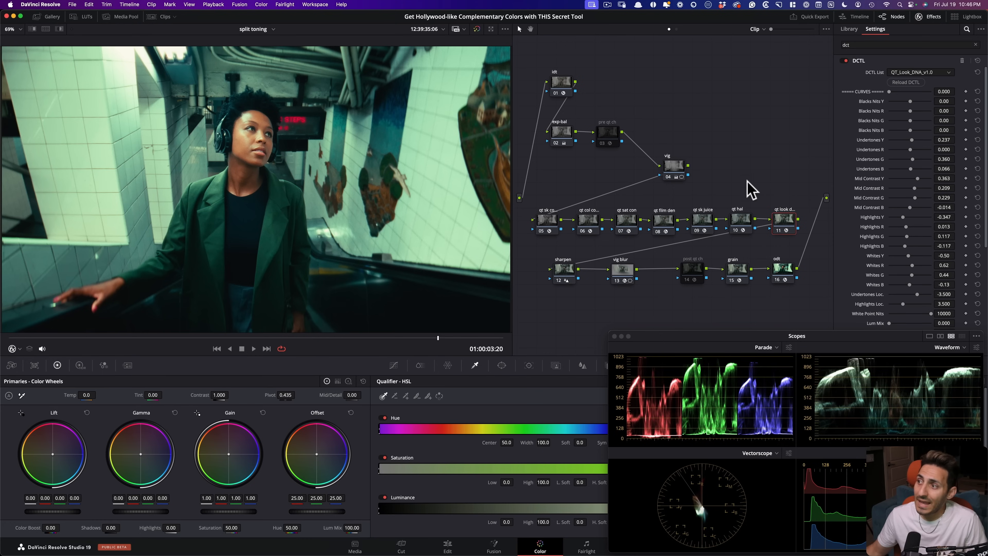
- Add a color grading version to the first clip and switch versions to load Version 1
left_click(748, 182)
left_click_drag(805, 207, 526, 236)
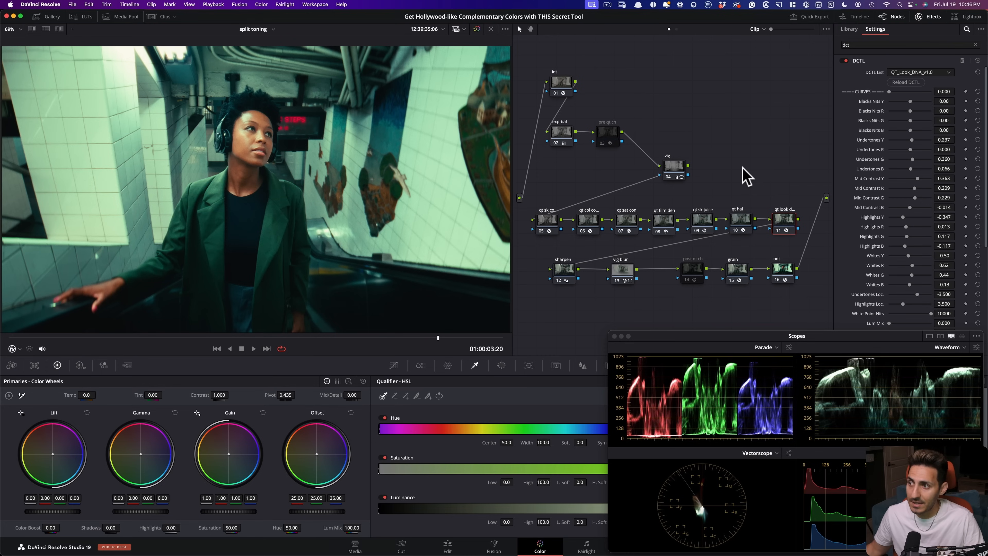
key("super+y")
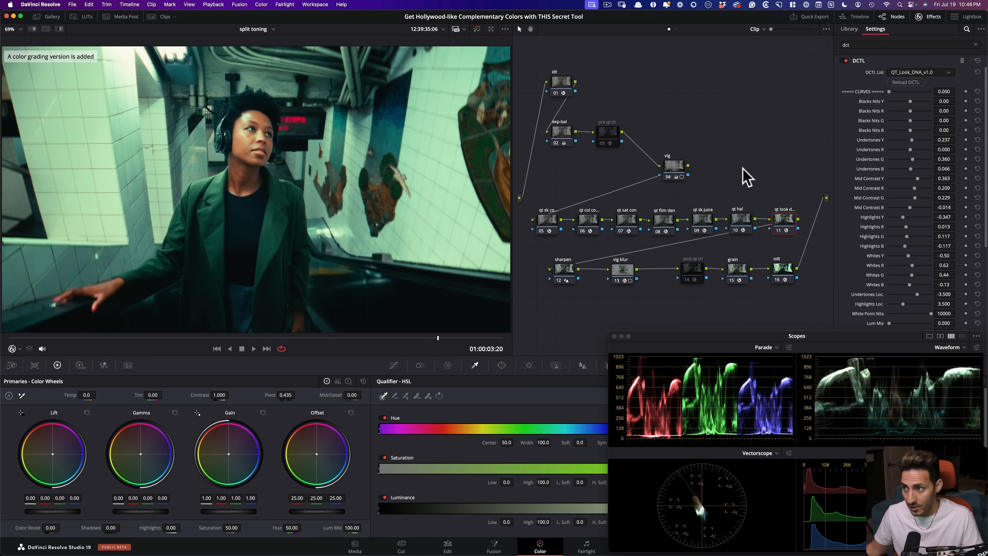
key("super+b")
key("super+b")
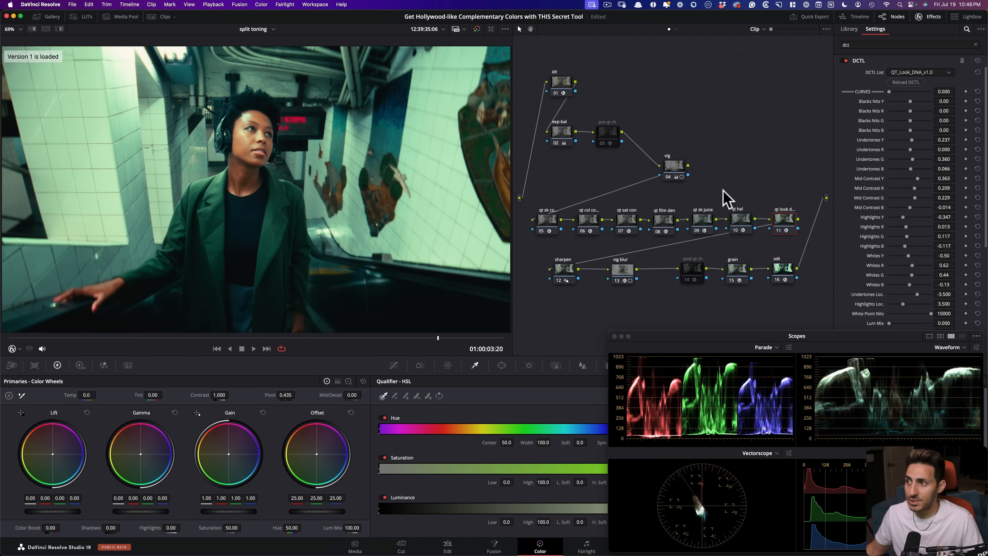
- Delete every node before and after the seven QT look nodes in Version 1 of the first clip
left_click_drag(716, 196, 545, 45)
key("BackSpace")
left_click_drag(827, 277, 503, 296)
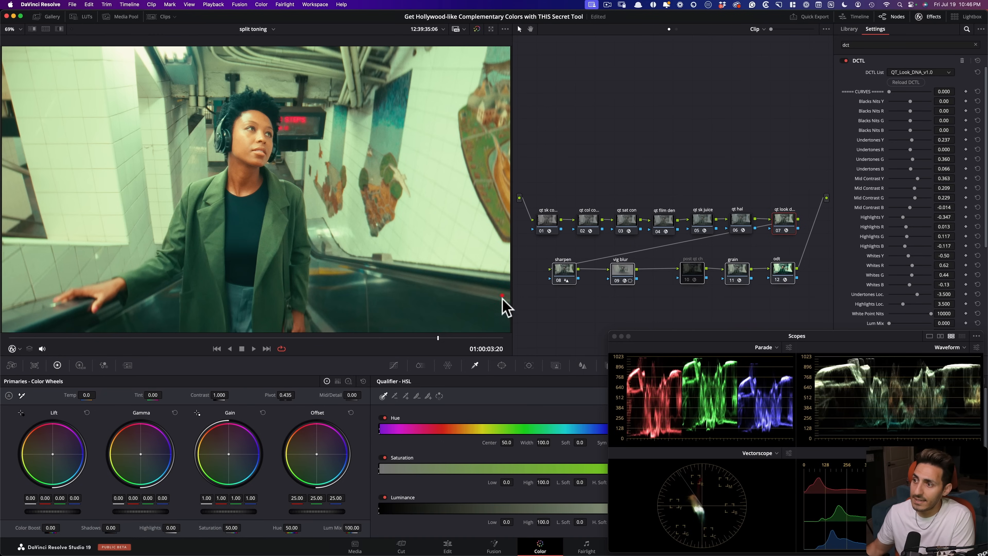
key("BackSpace")
left_click(631, 170)
- Move the seven remaining look nodes up together into one row between the graph's input and output
left_click_drag(538, 188, 803, 269)
left_click_drag(782, 217, 791, 195)
left_click_drag(532, 162, 838, 250)
left_click(699, 246)
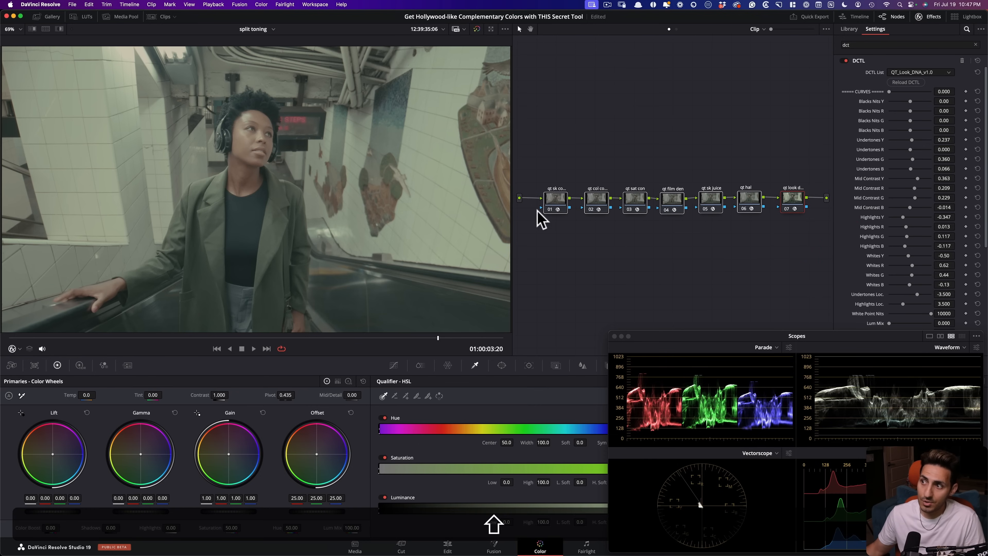
left_click(660, 159)
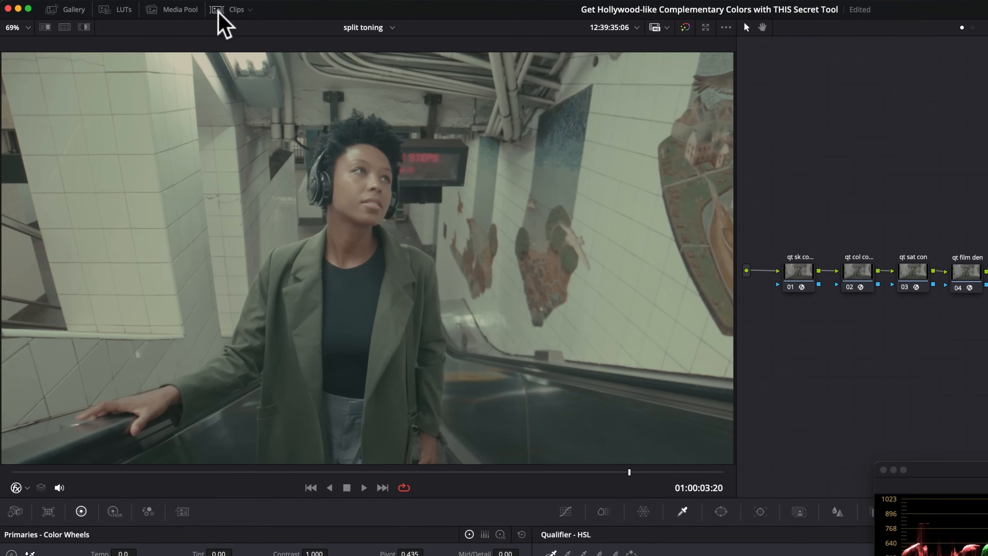
- Generate a 33 Point Cube LUT from the first clip and save it as tando_qt in the LUT folder
left_click(152, 17)
right_click(37, 475)
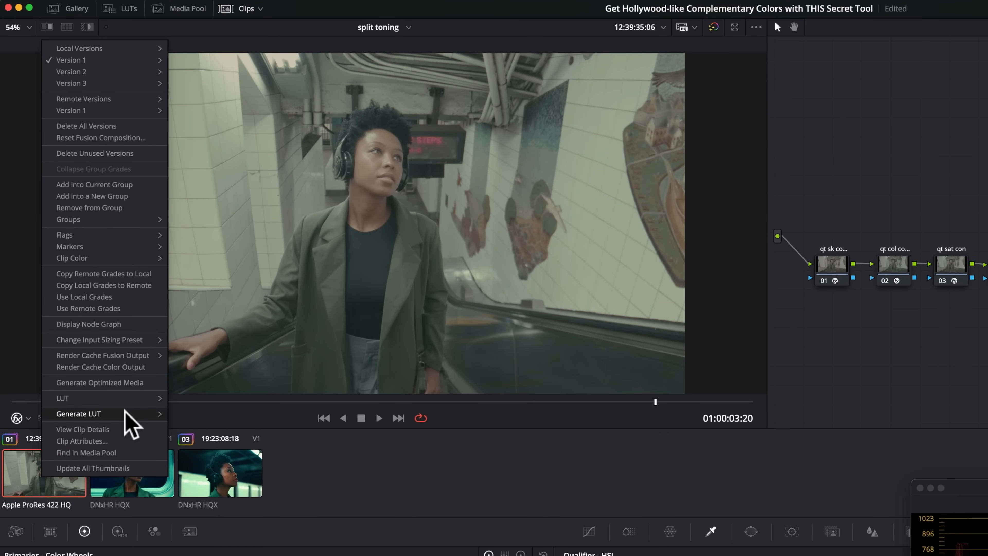
mouse_move(128, 415)
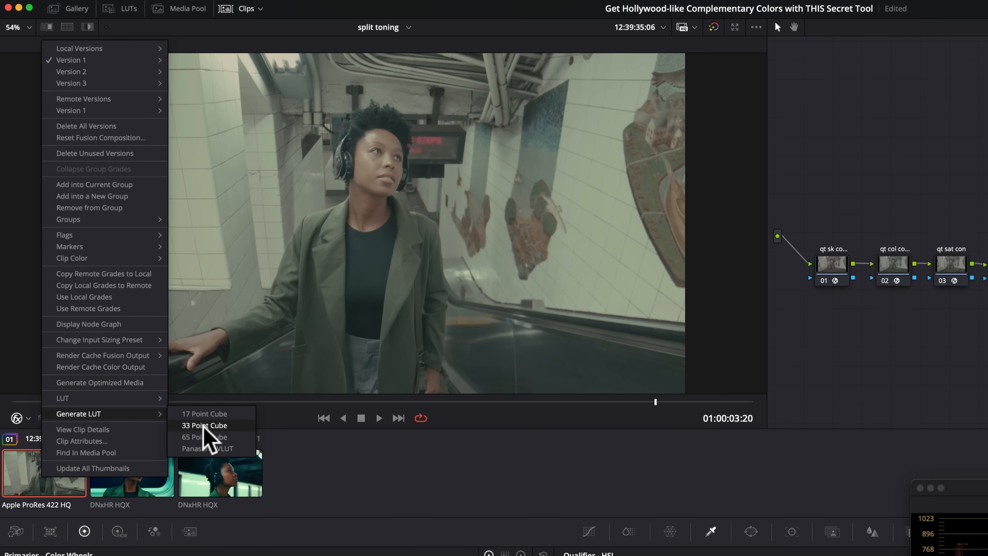
left_click(218, 425)
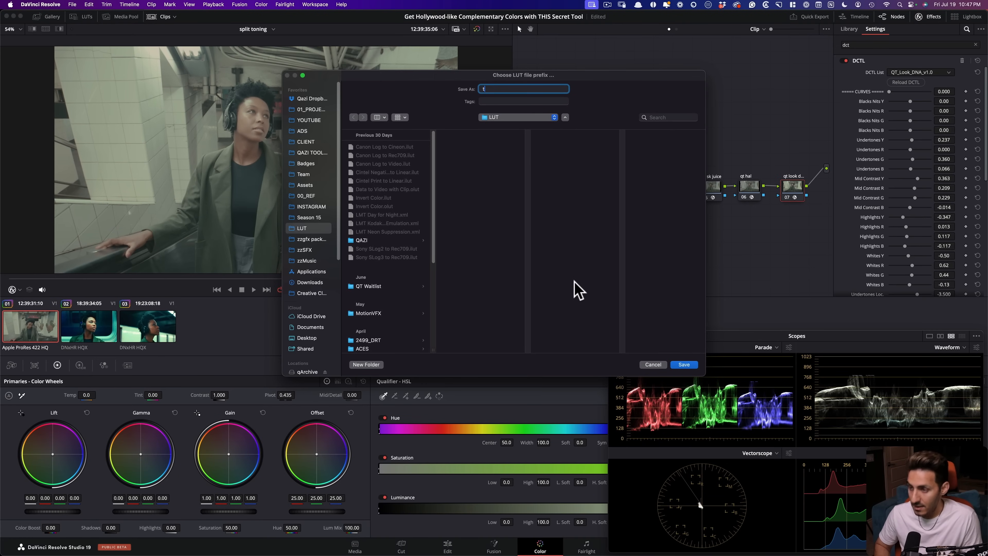
type("_qt")
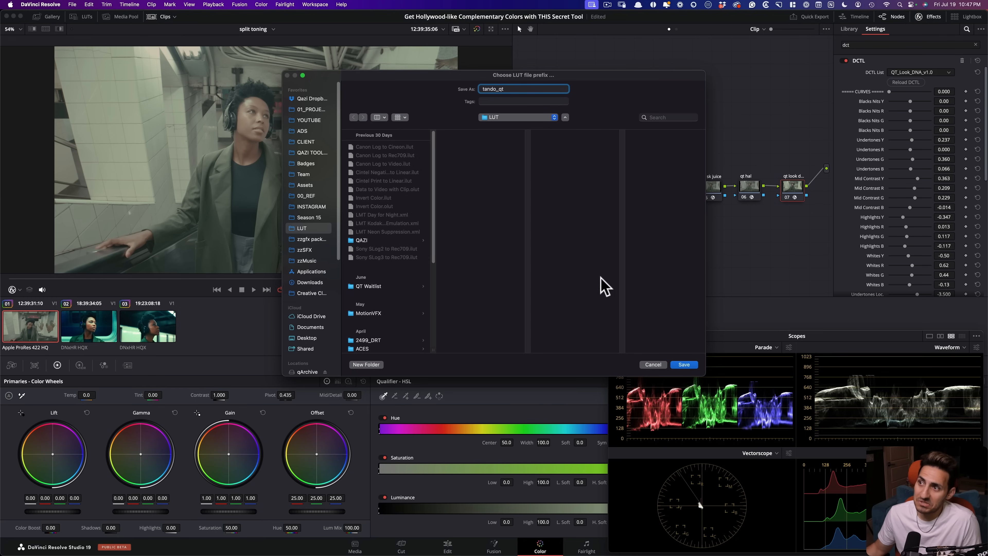
left_click(677, 363)
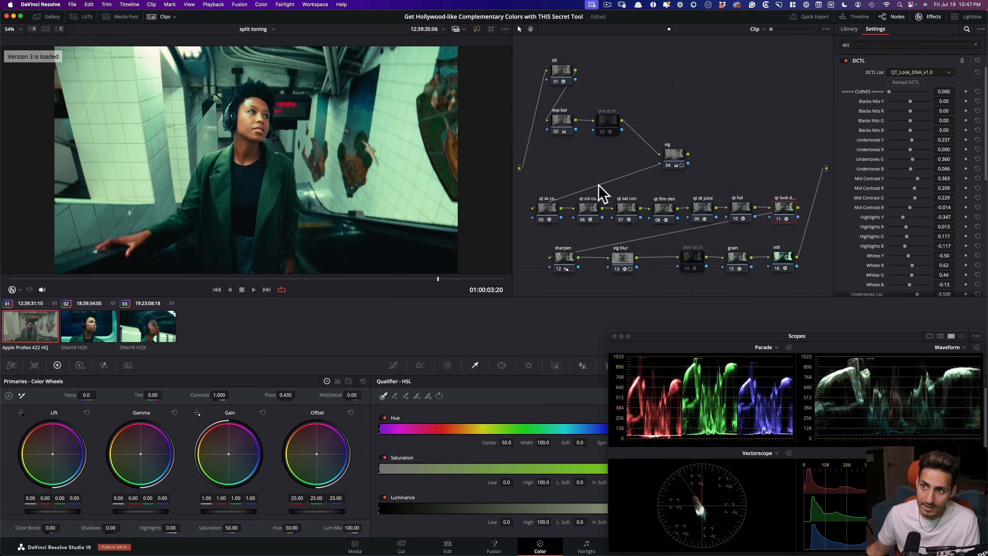
- Add a new grading version to the first clip, switch through its versions, and load Version 4
key("super+y")
key("super+b")
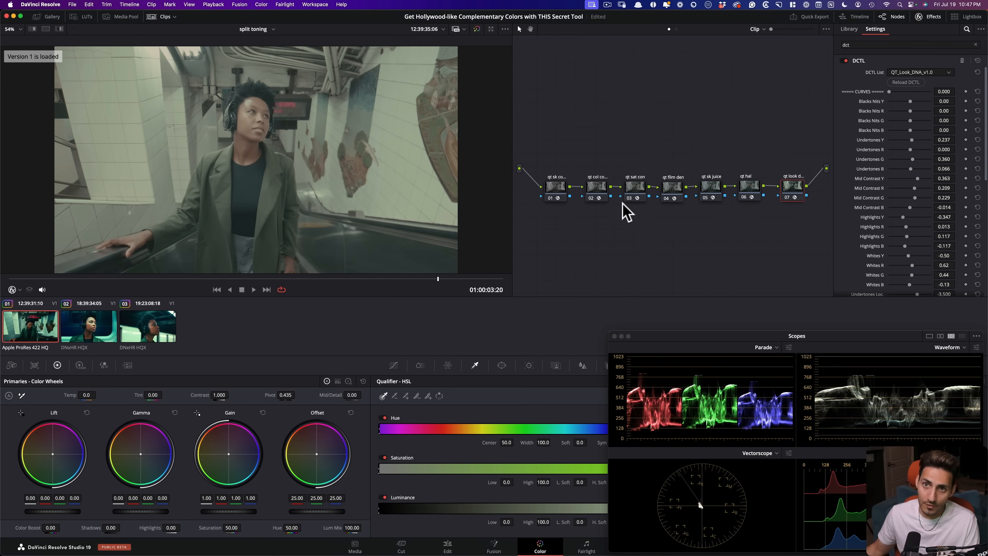
key("super+n")
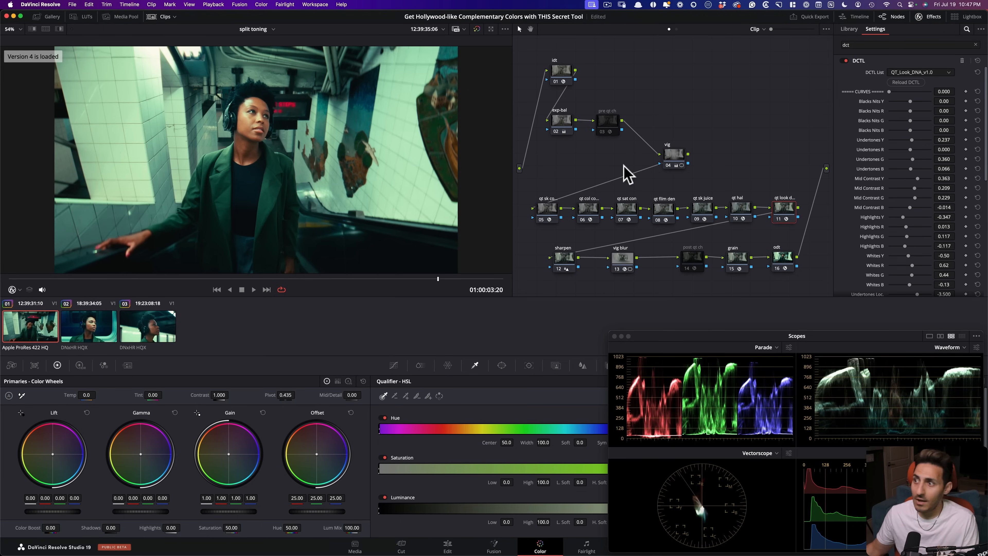
- Replace the seven QT look nodes in Version 4 with one empty serial node between vig and sharpen
left_click(547, 212)
left_click_drag(571, 208, 816, 223)
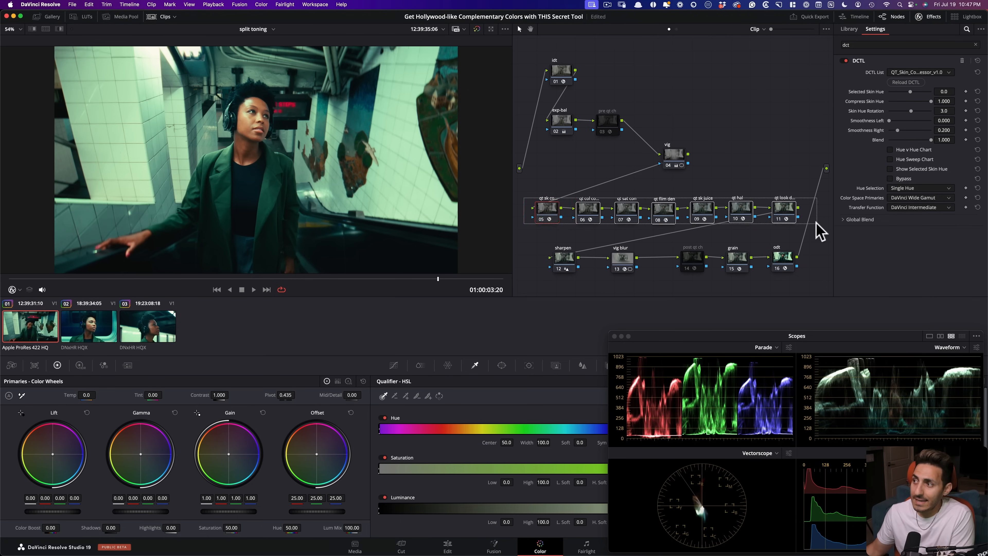
key("BackSpace")
left_click(671, 156)
key("alt+s")
left_click_drag(716, 160, 595, 208)
- Refresh the LUT library and apply the tando_qt LUT to the new node 05
left_click(80, 17)
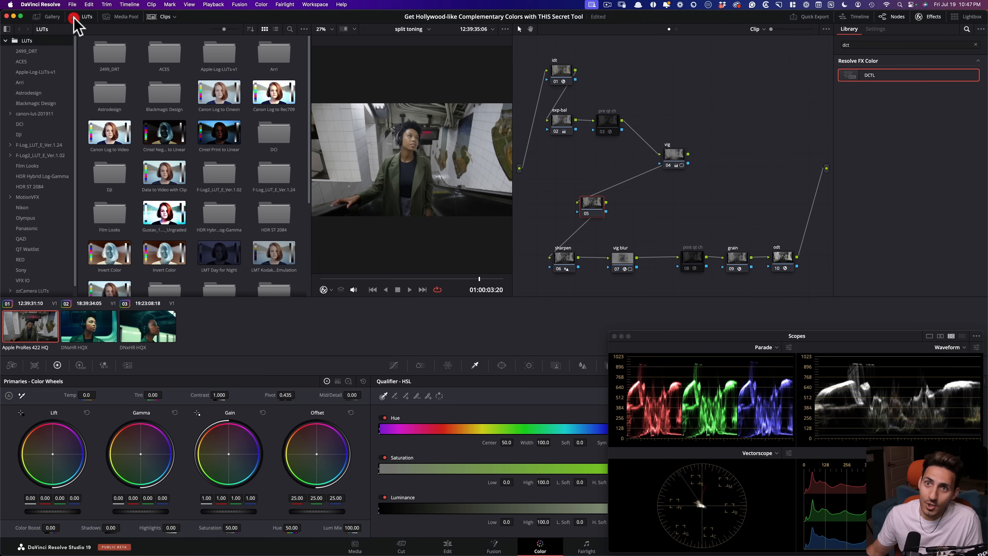
right_click(43, 40)
left_click(67, 44)
left_click_drag(310, 177, 289, 292)
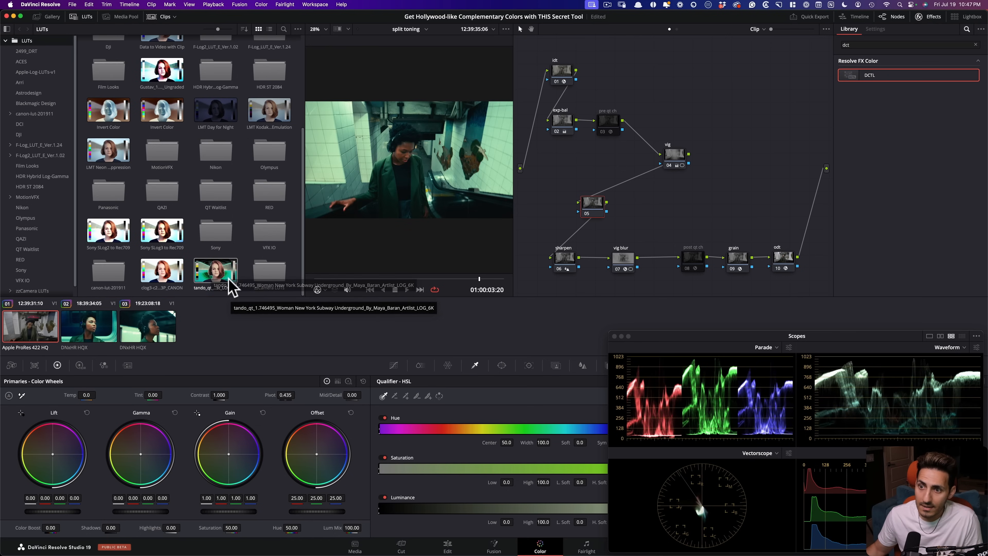
left_click(77, 18)
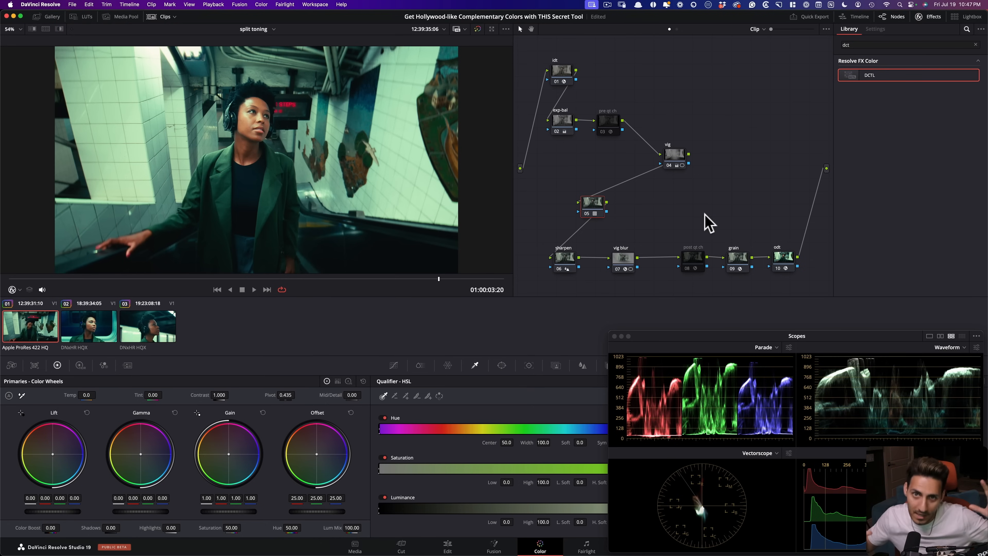
- Switch the LUT node off and on repeatedly to compare the image with and without the look
key("super+d")
key("super+d")
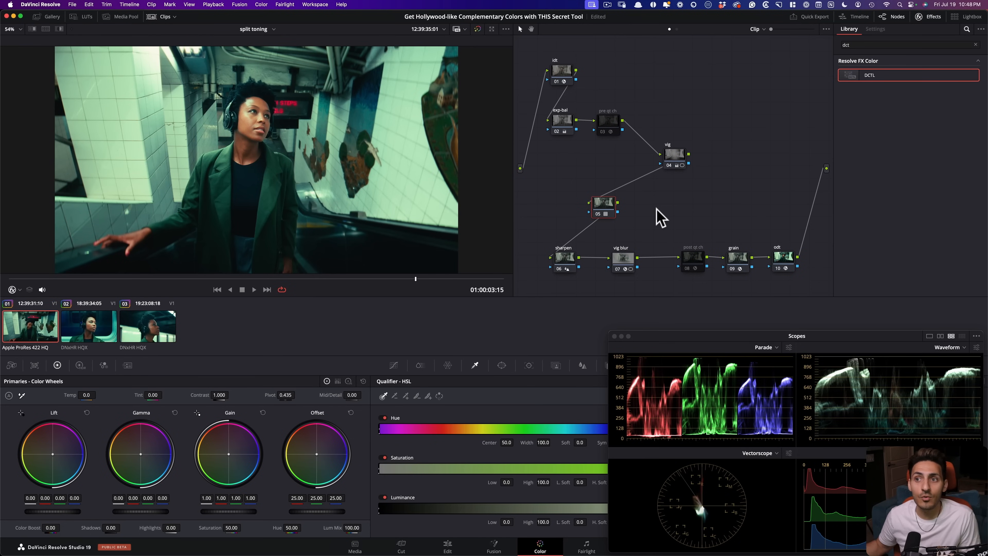
left_click_drag(612, 206, 604, 206)
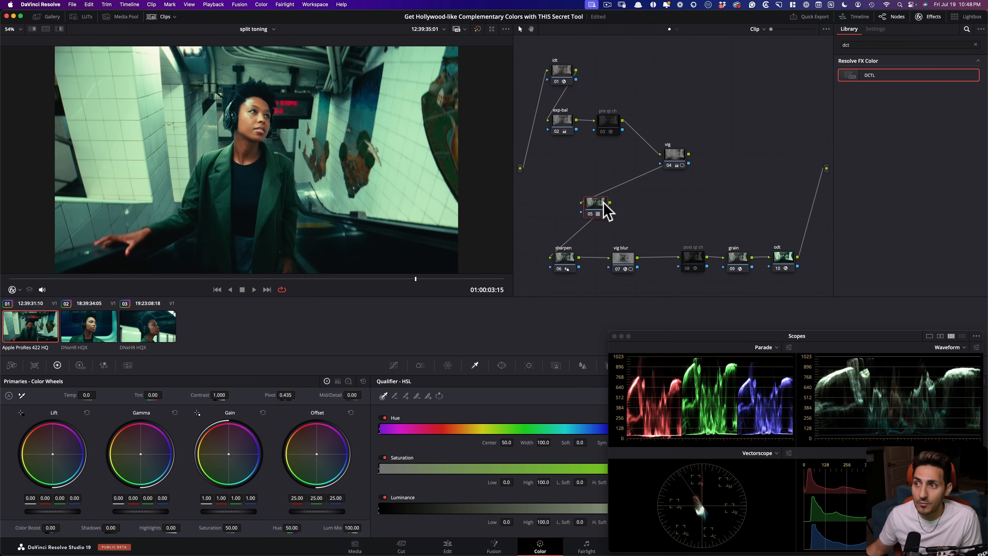
key("super+d")
key("super+d")
key("super+d")
key("super+d")
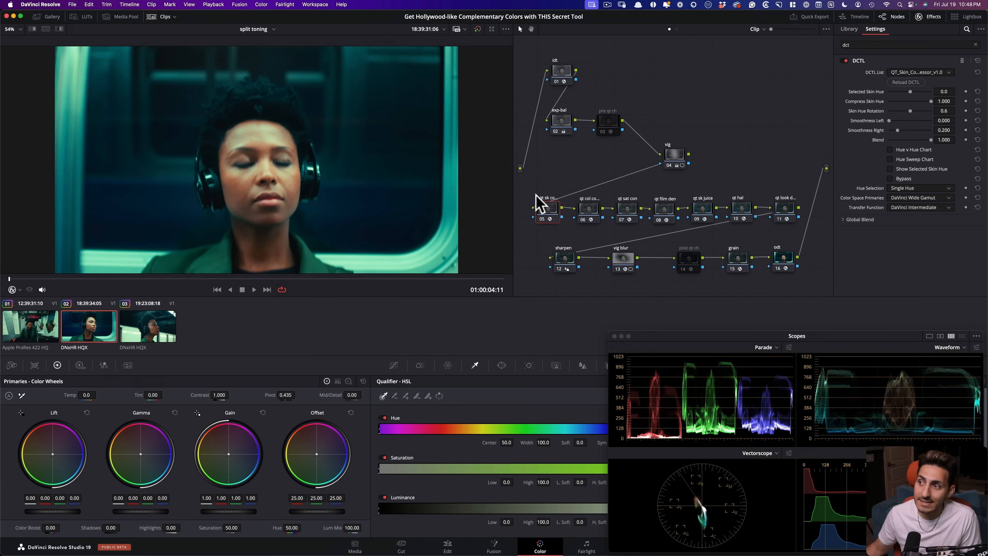
- Return to the first clip, toggle its LUT node once more, and scrub toward the clip's end
left_click(48, 329)
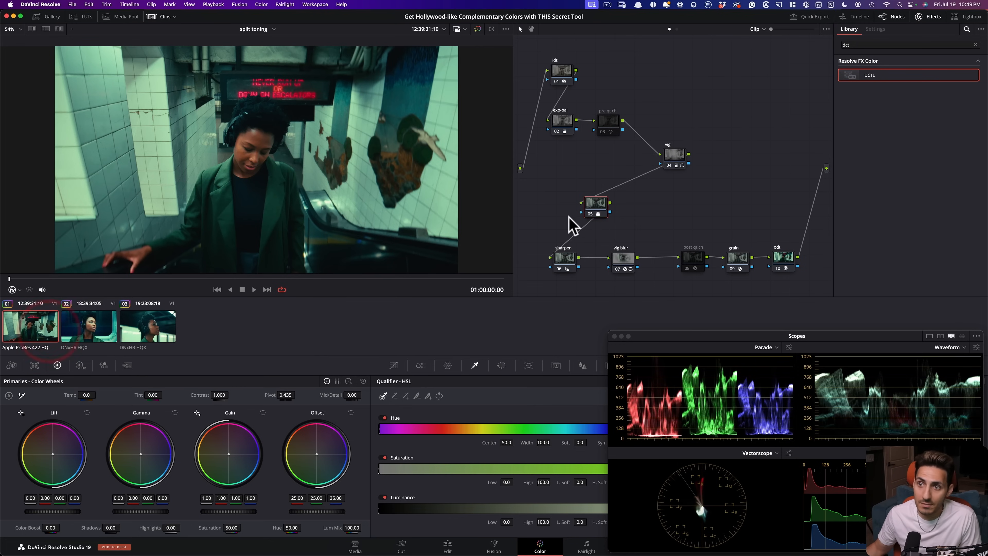
key("super+d")
key("super+d")
left_click_drag(349, 278, 448, 283)
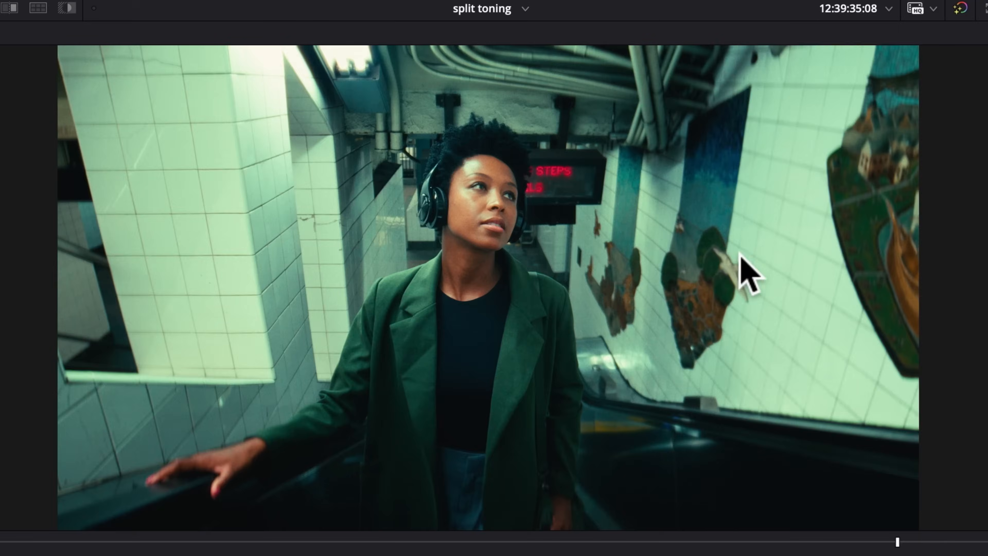
- Bypass and restore the entire grade repeatedly to compare the first clip before and after grading
key("shift+d")
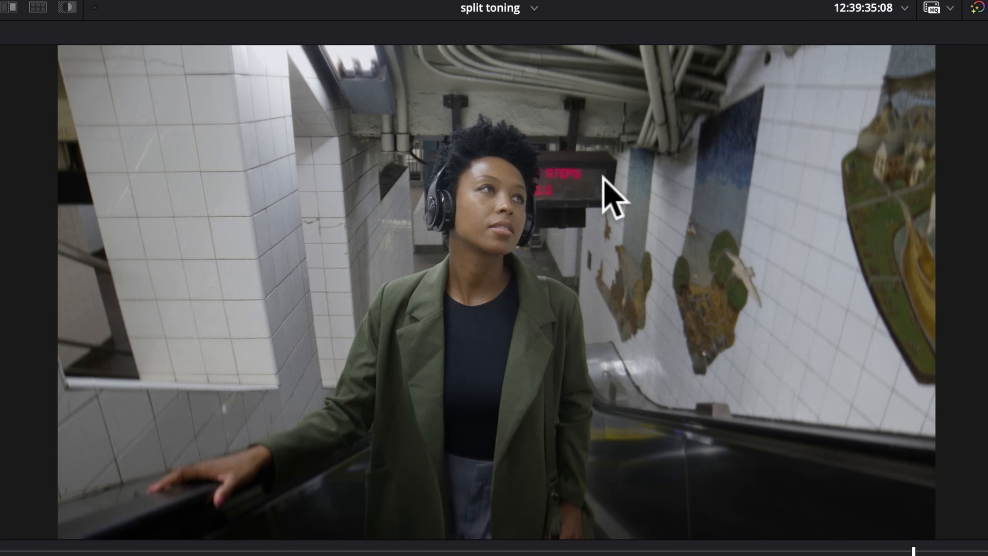
key("shift+d")
key("shift+d")
key("shift+d")
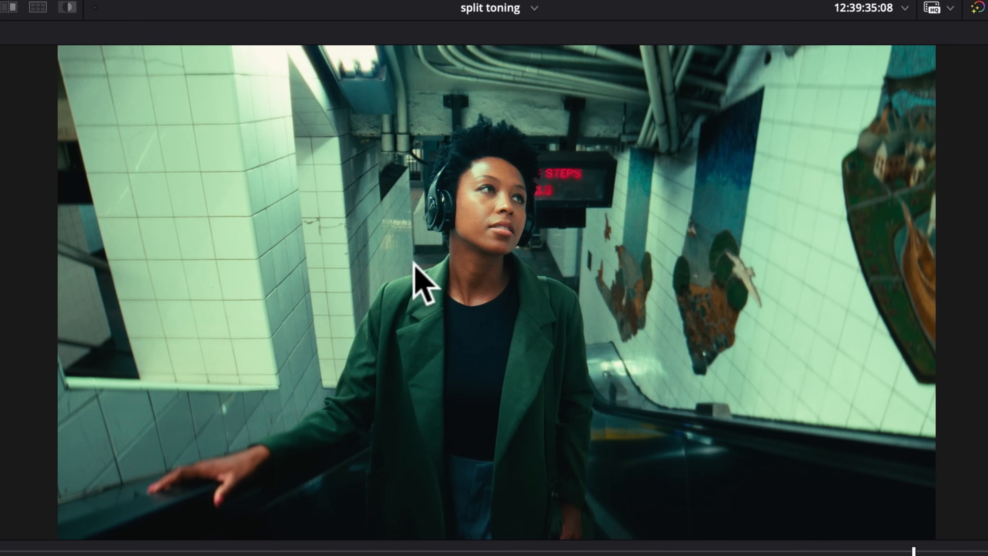
key("shift+d")
key("shift+d")
key("shift+d")
key("shift+d")
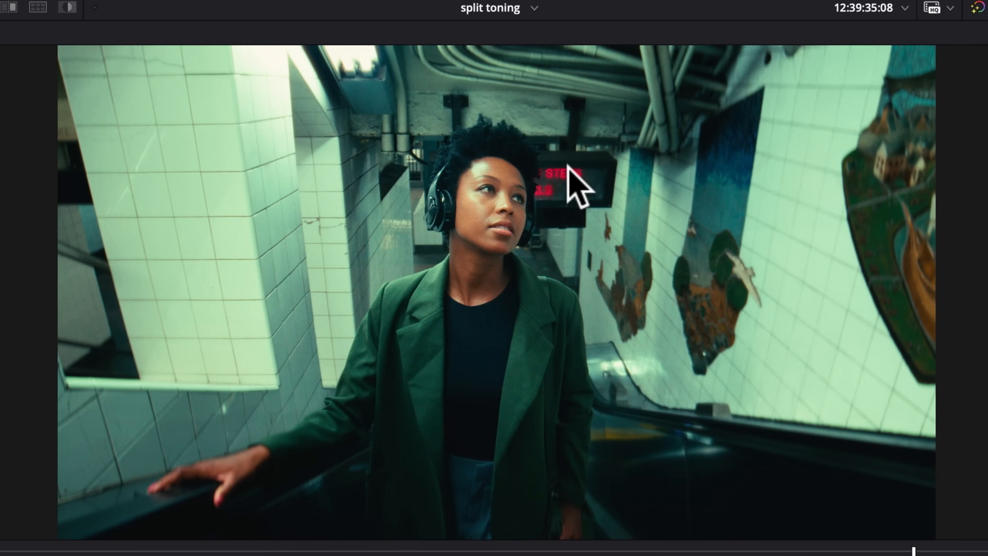
key("shift+d")
key("shift+d")
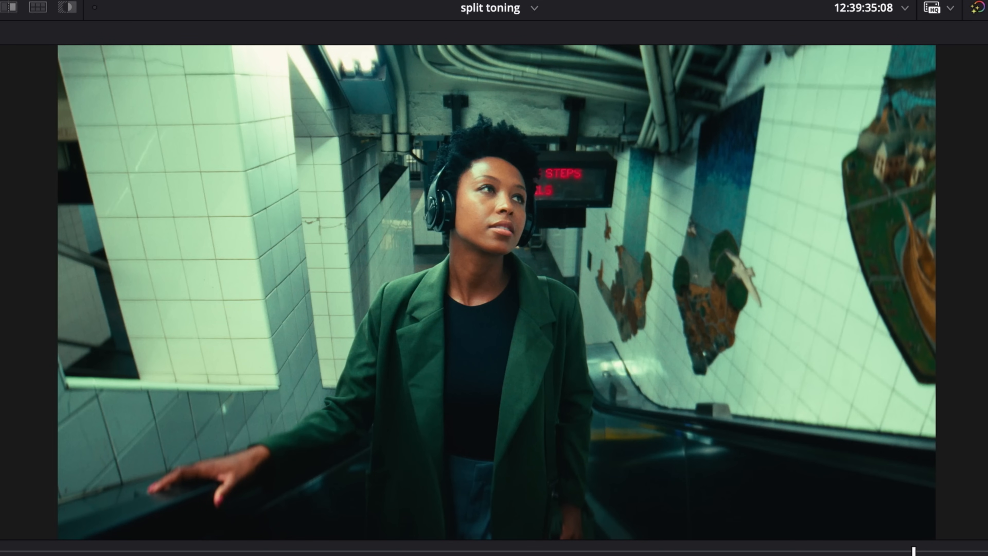
- Play the graded first clip, stop playback, and scrub back toward its end
key("space")
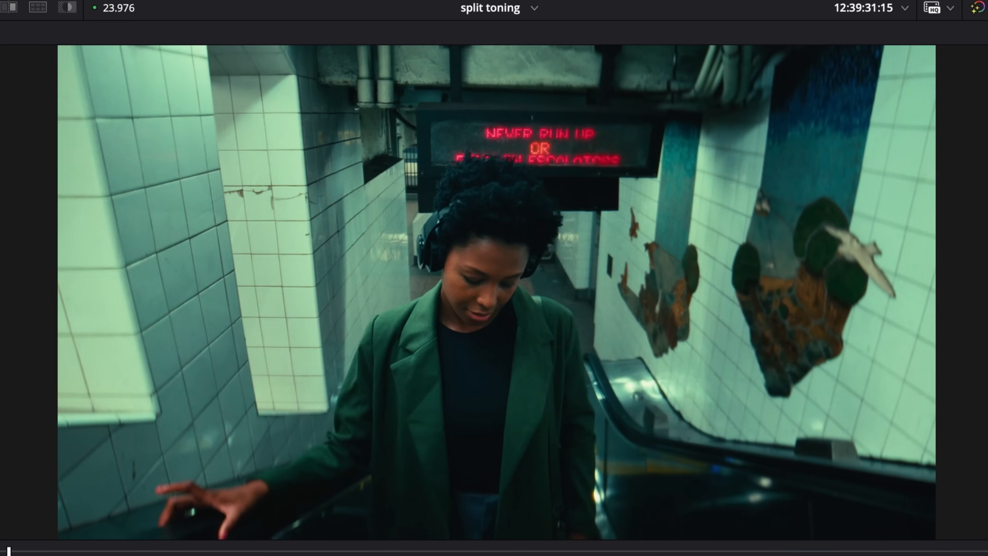
key("space")
left_click_drag(758, 549, 893, 550)
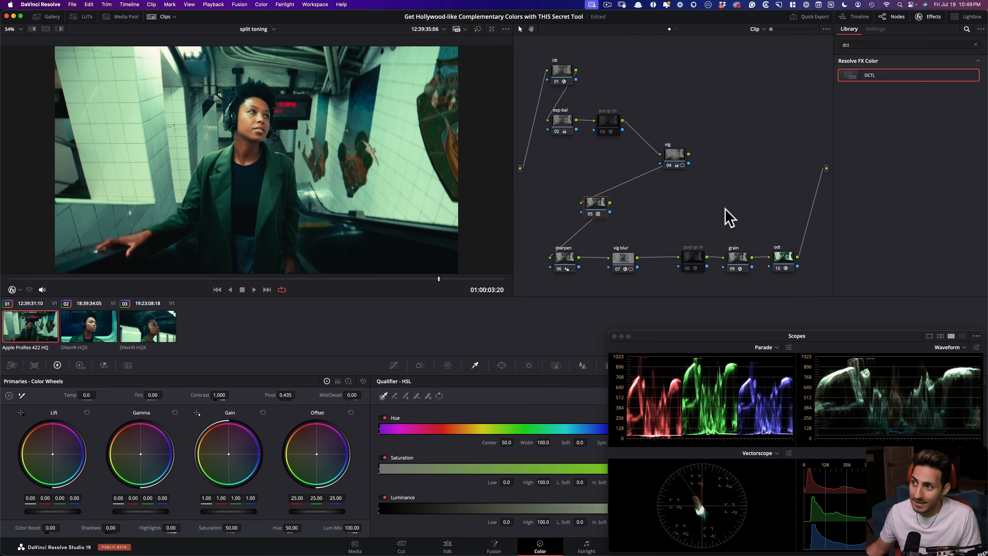